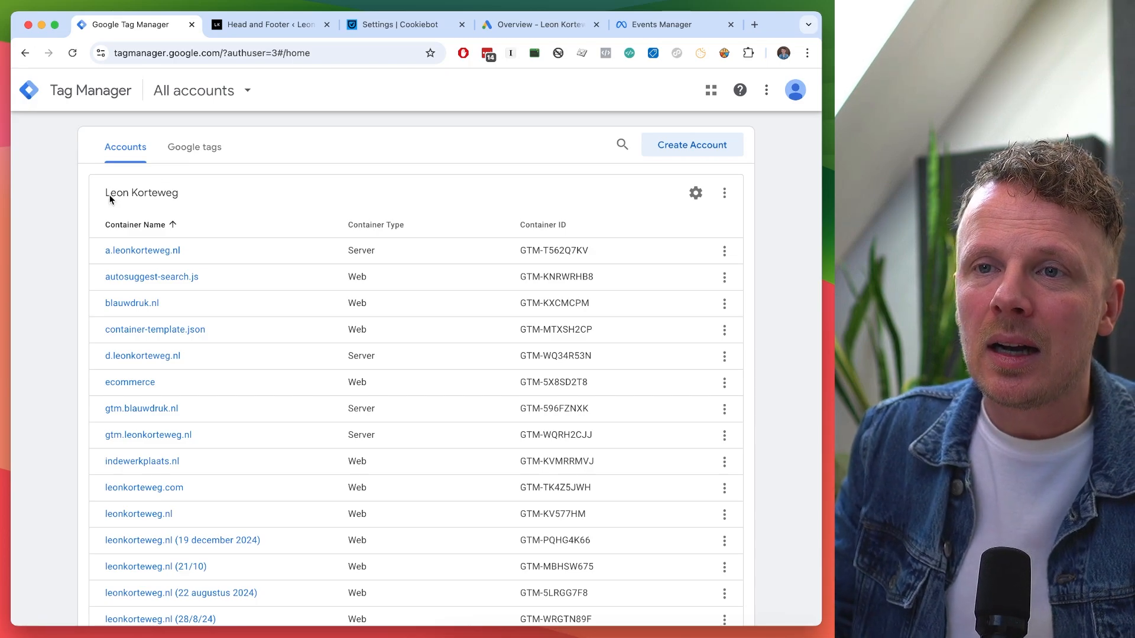
Highlight and then deselect the existing account name in Tag Manager.
{"action": "left_click", "coordinate": [216, 203]}
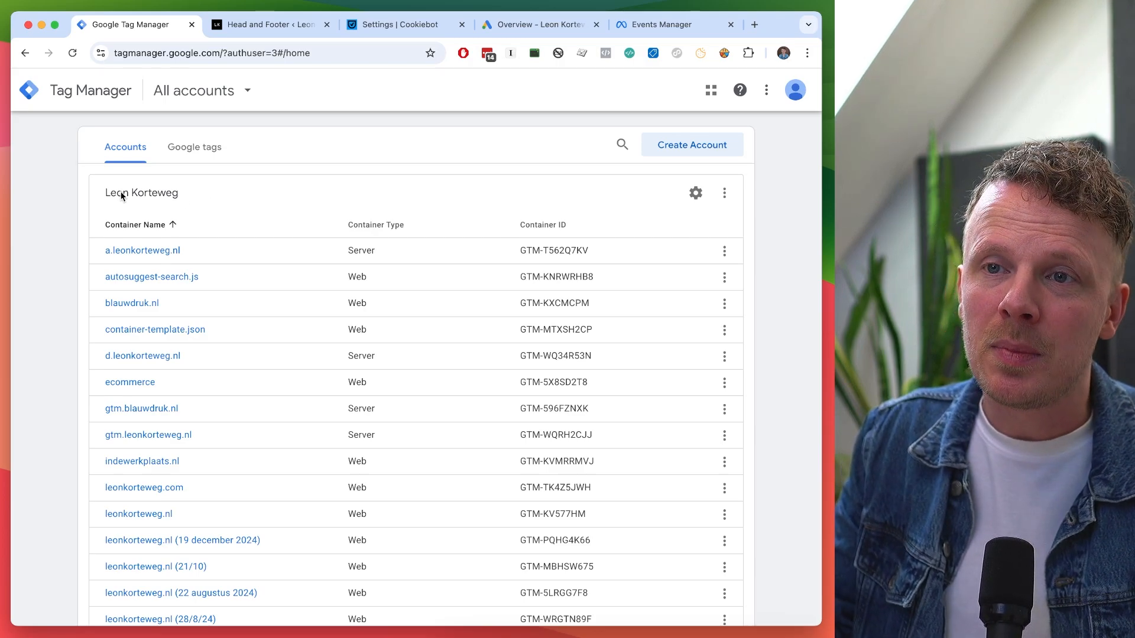
{"action": "triple_click", "coordinate": [113, 194]}
{"action": "left_click", "coordinate": [204, 199]}
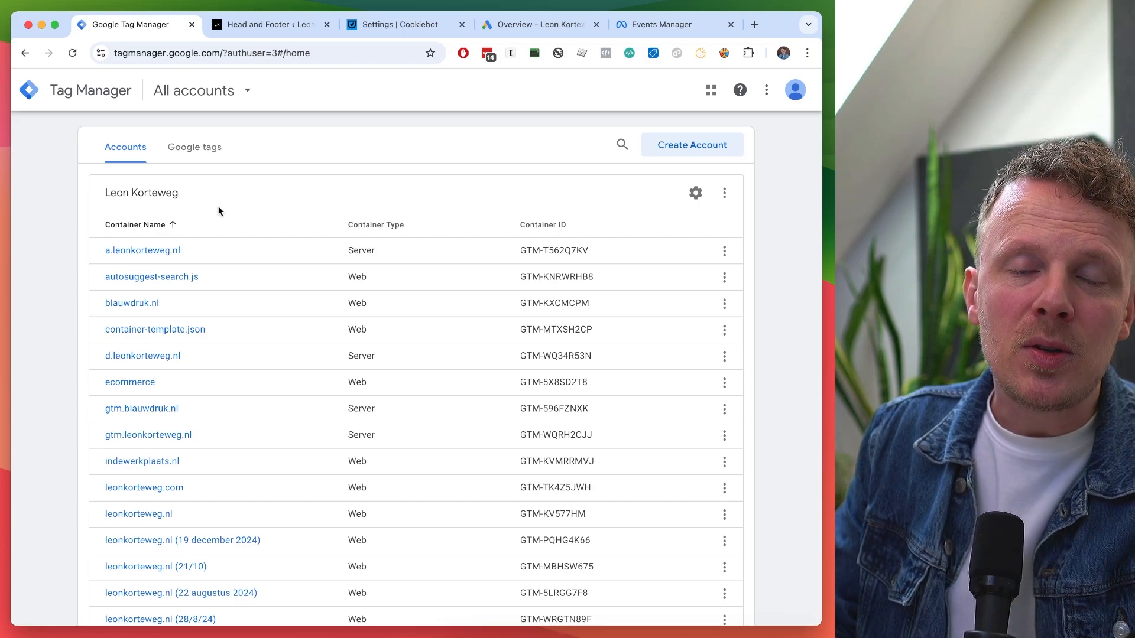
Open tagmanager.google.com in a private window and sign in with the second account's email and password.
{"action": "key", "text": "super+shift+n"}
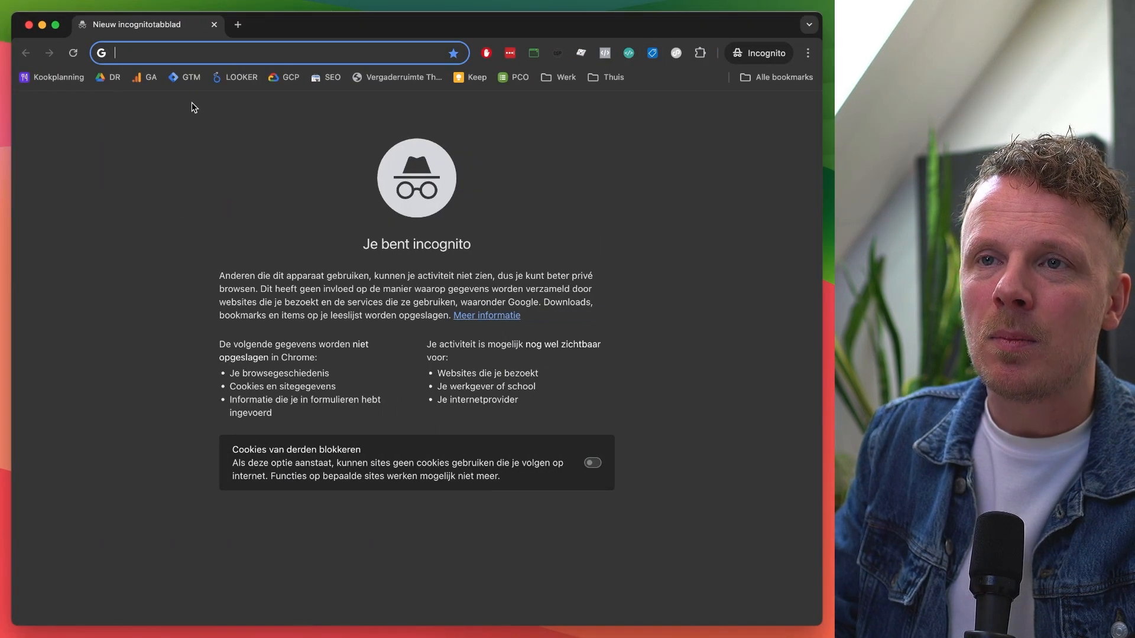
{"action": "type", "text": "tagmanager.google.com"}
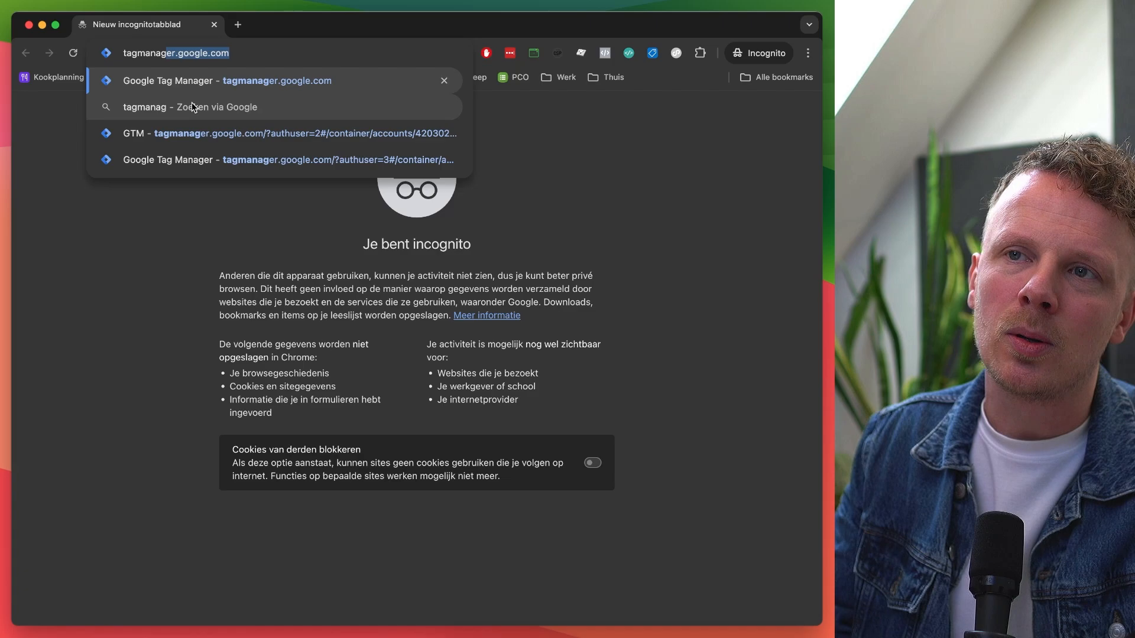
{"action": "key", "text": "Return"}
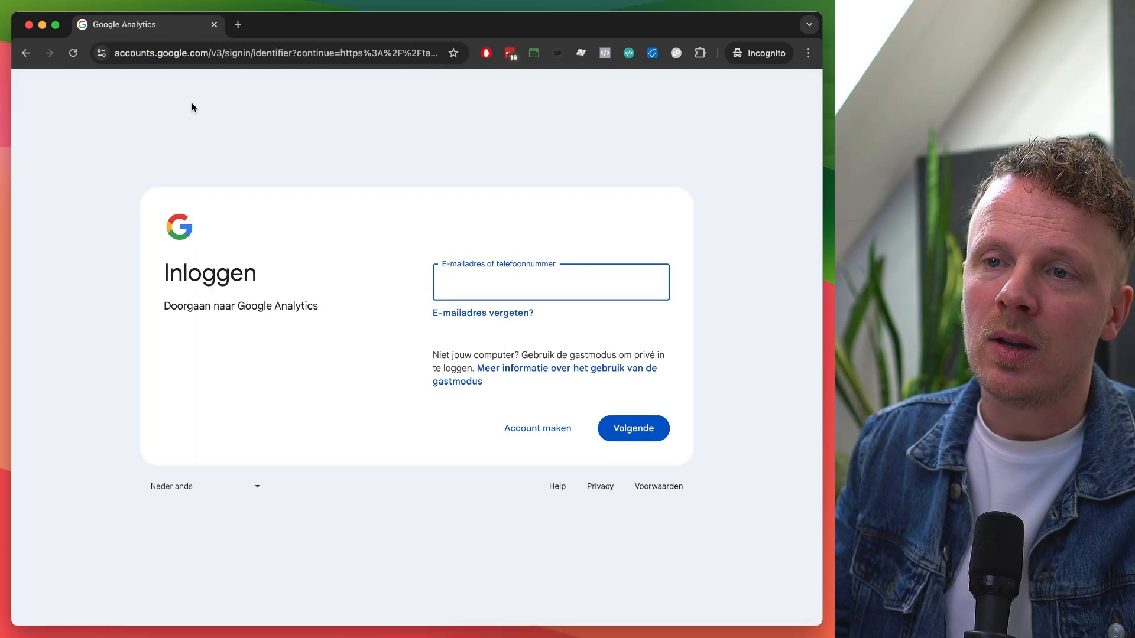
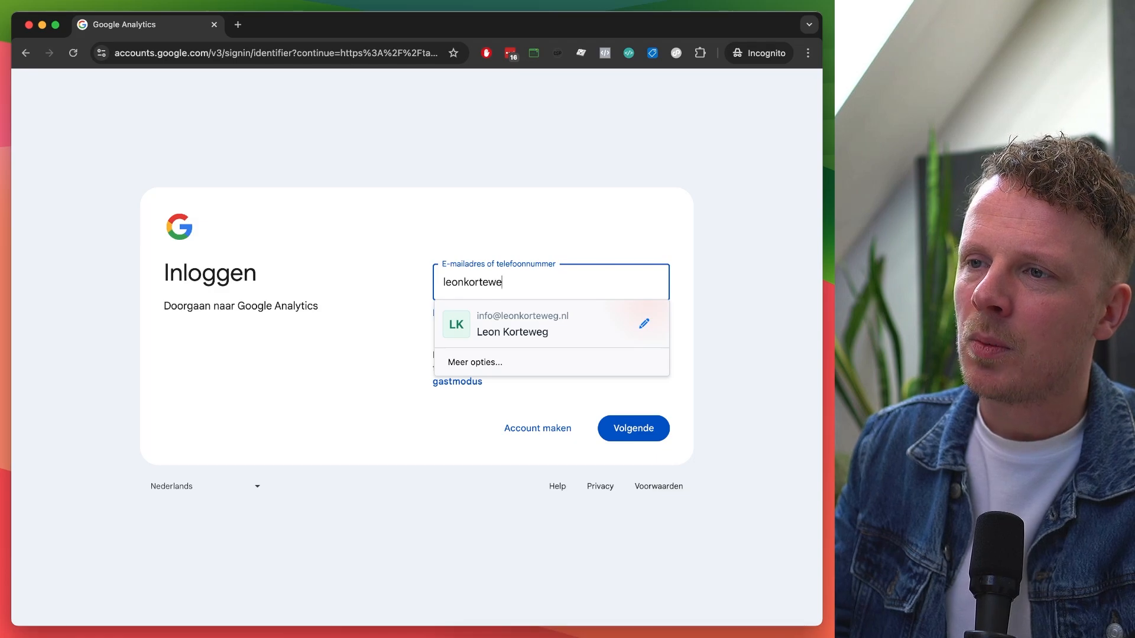
{"action": "key", "text": "Return"}
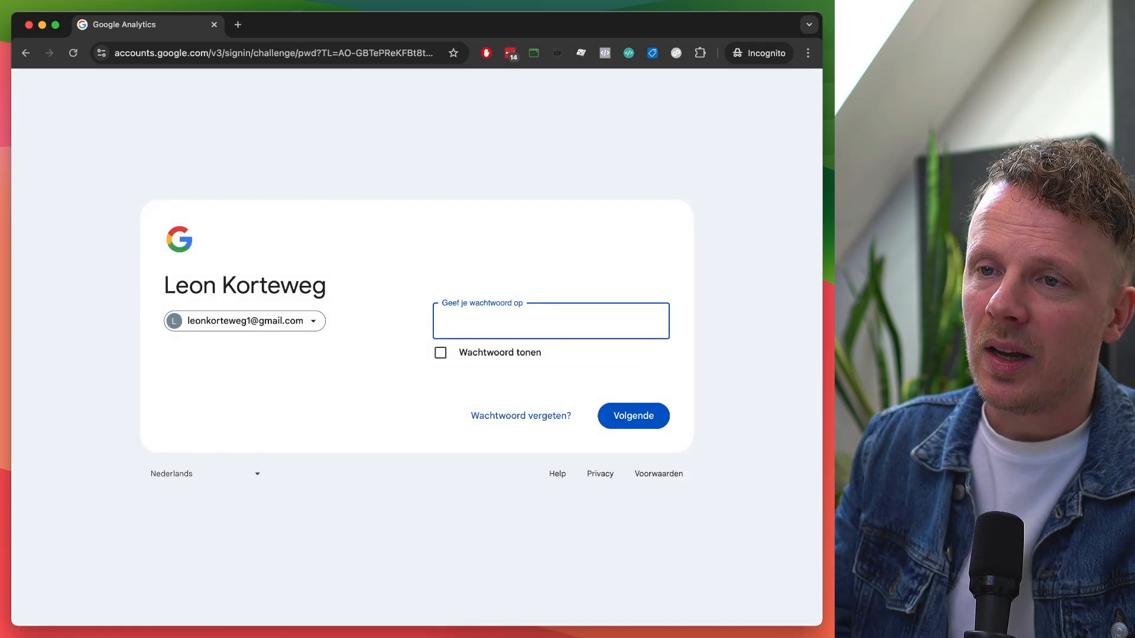
{"action": "type", "text": "••"}
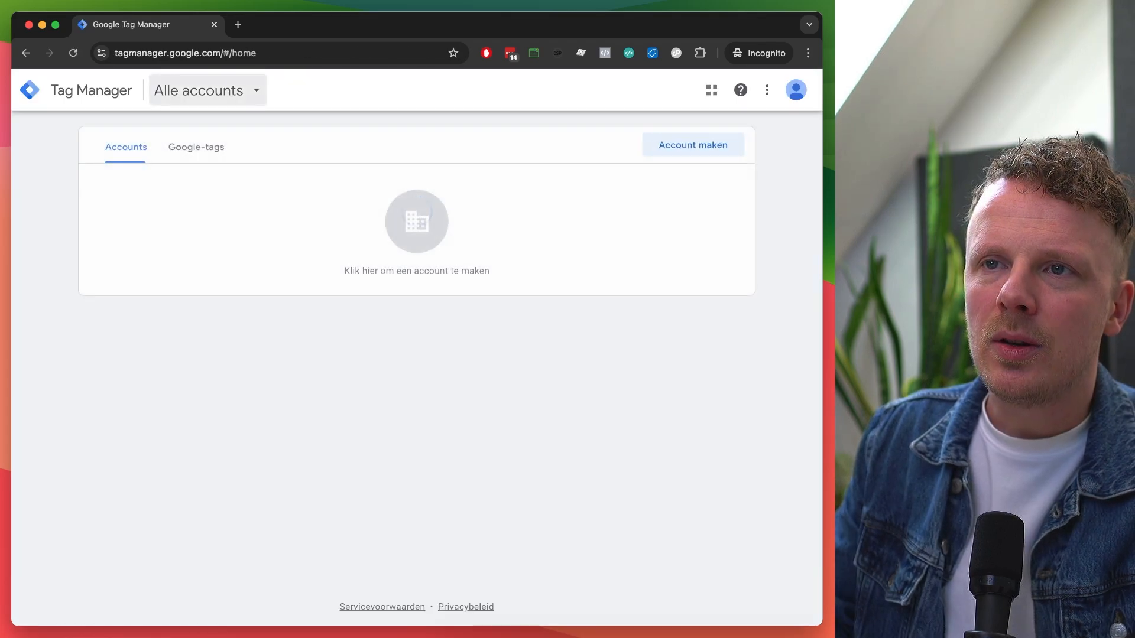
Start a new Tag Manager account, enter the account name and keep country Verenigde Staten.
{"action": "left_click", "coordinate": [363, 279]}
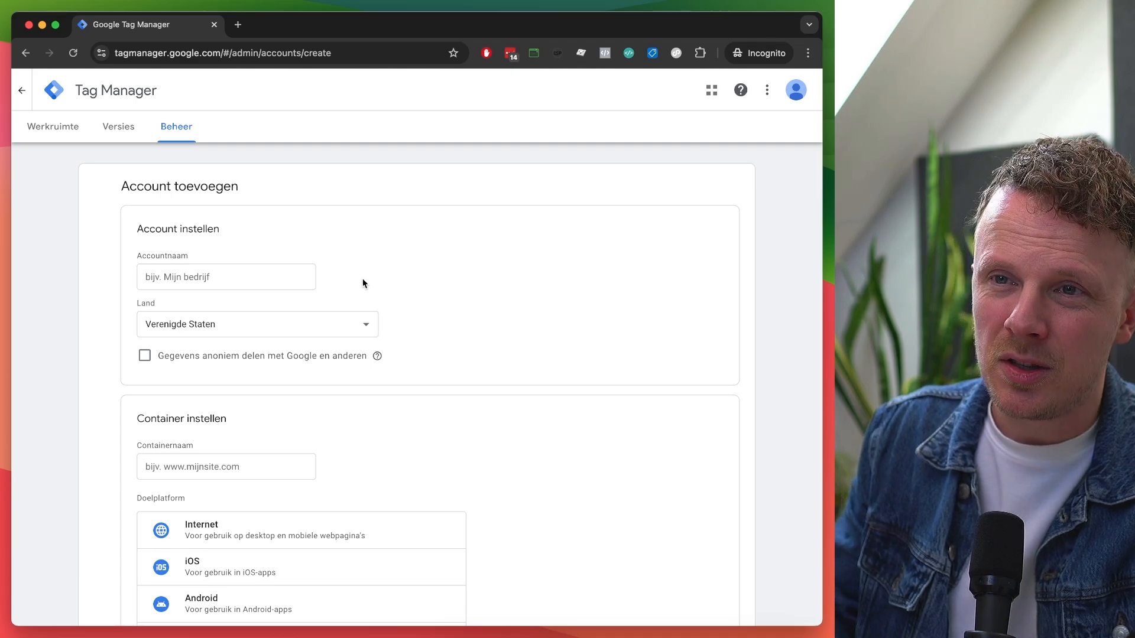
{"action": "scroll", "coordinate": [349, 275], "scroll_direction": "down", "scroll_amount": 2}
{"action": "left_click", "coordinate": [247, 227]}
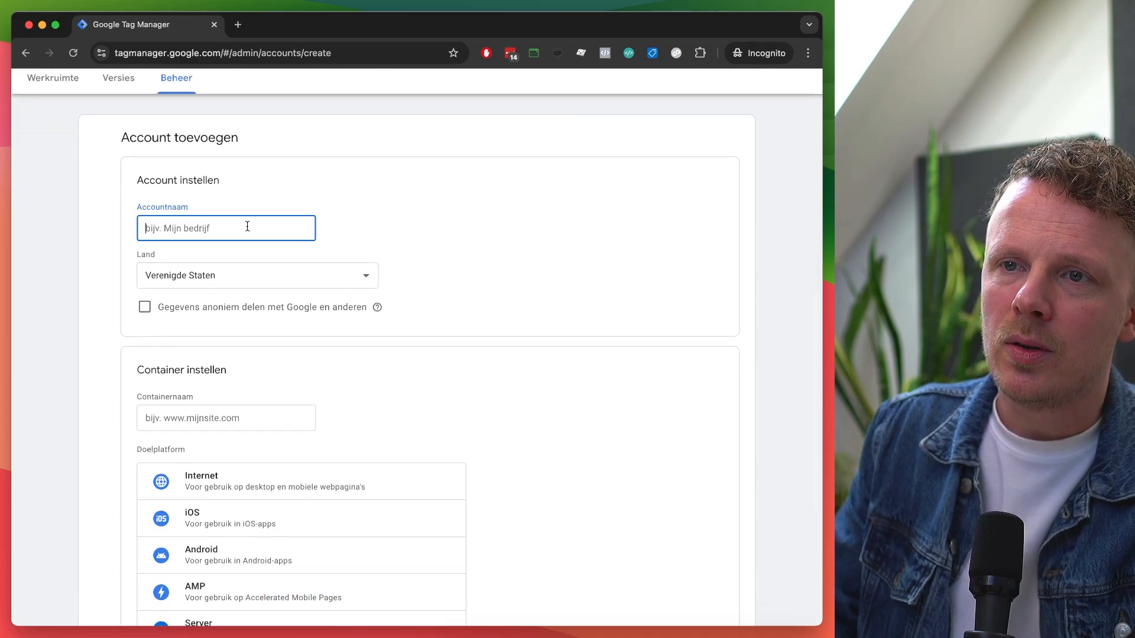
{"action": "scroll", "coordinate": [247, 227], "scroll_direction": "down", "scroll_amount": 3}
{"action": "scroll", "coordinate": [246, 225], "scroll_direction": "up", "scroll_amount": 4}
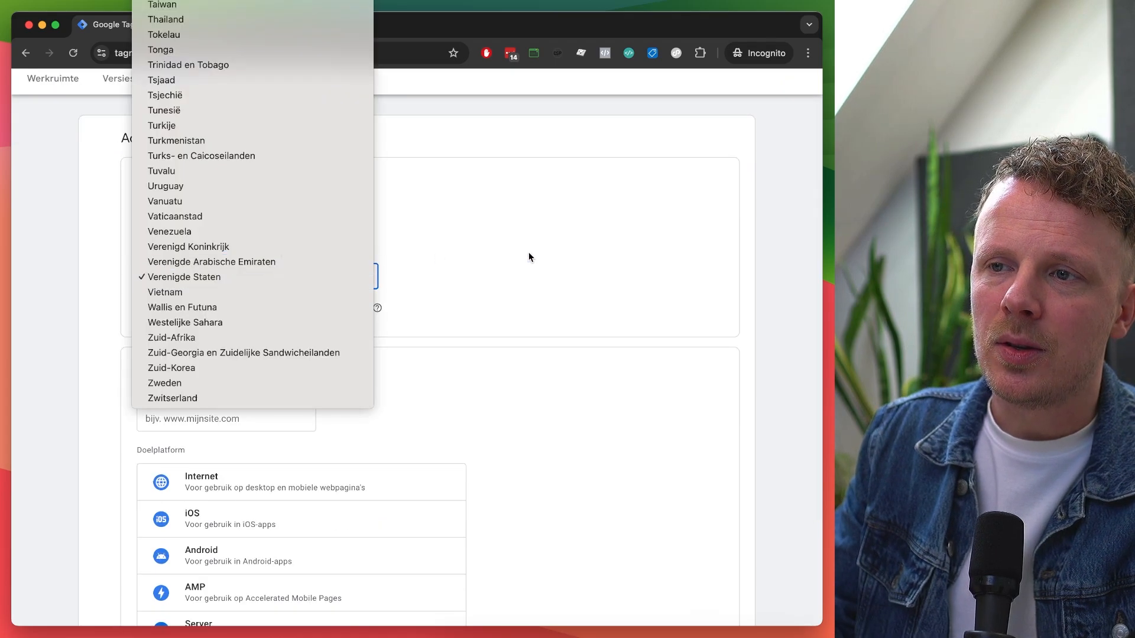
{"action": "left_click", "coordinate": [529, 252]}
{"action": "scroll", "coordinate": [529, 252], "scroll_direction": "down", "scroll_amount": 2}
Name the container leonkorteweg.nl, choose Internet as the target platform, and submit with Maken.
{"action": "left_click", "coordinate": [260, 308]}
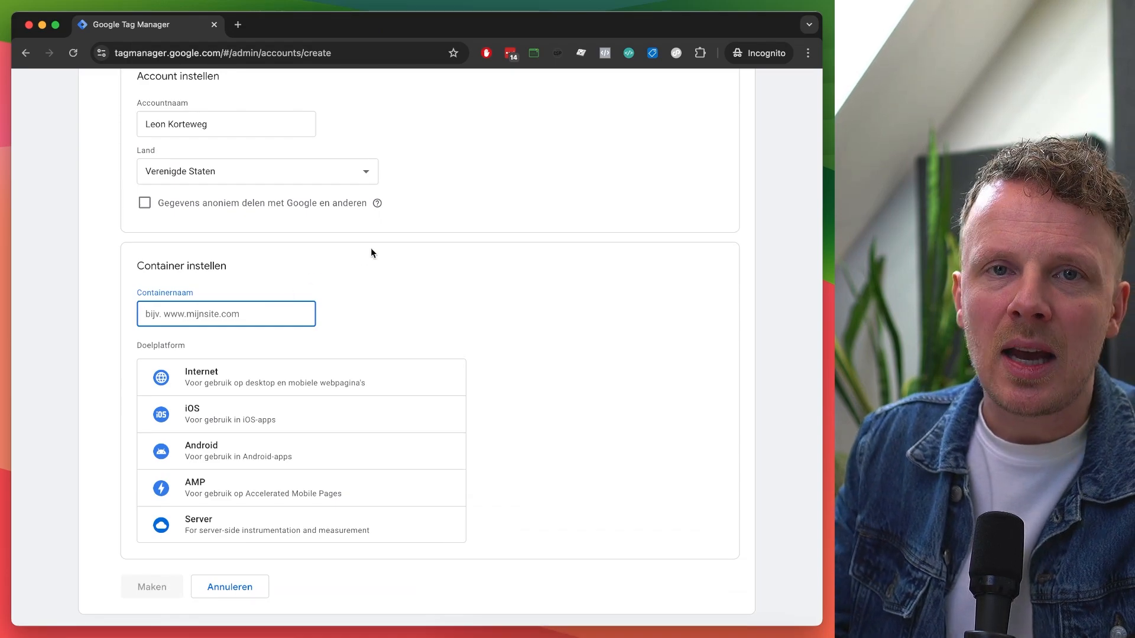
{"action": "type", "text": "leonkorteweg.nl"}
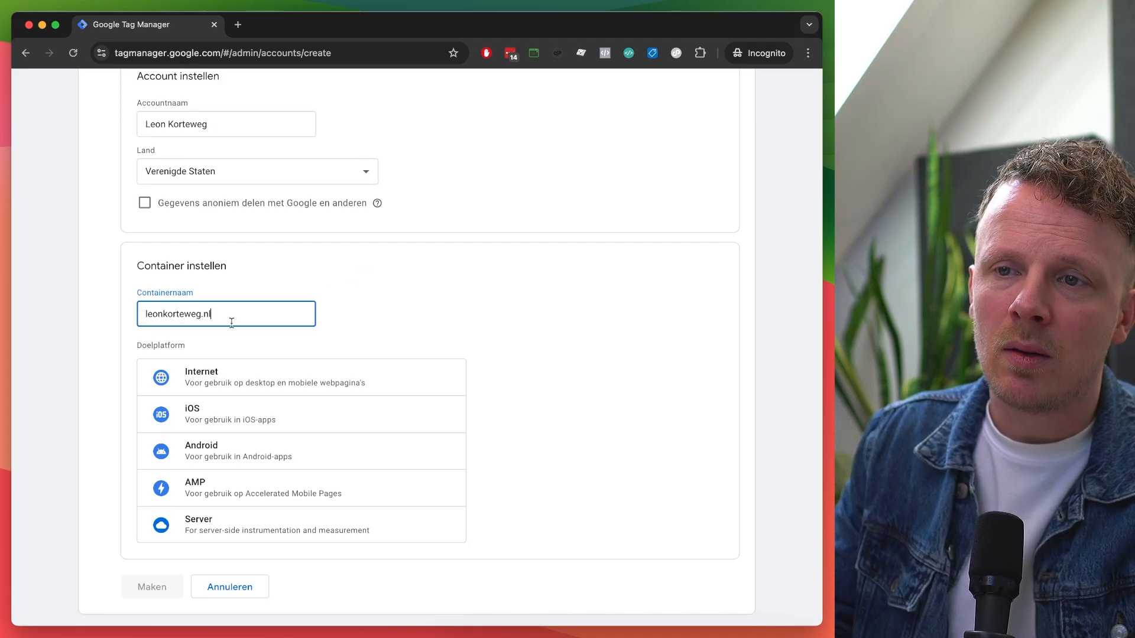
{"action": "double_click", "coordinate": [208, 314]}
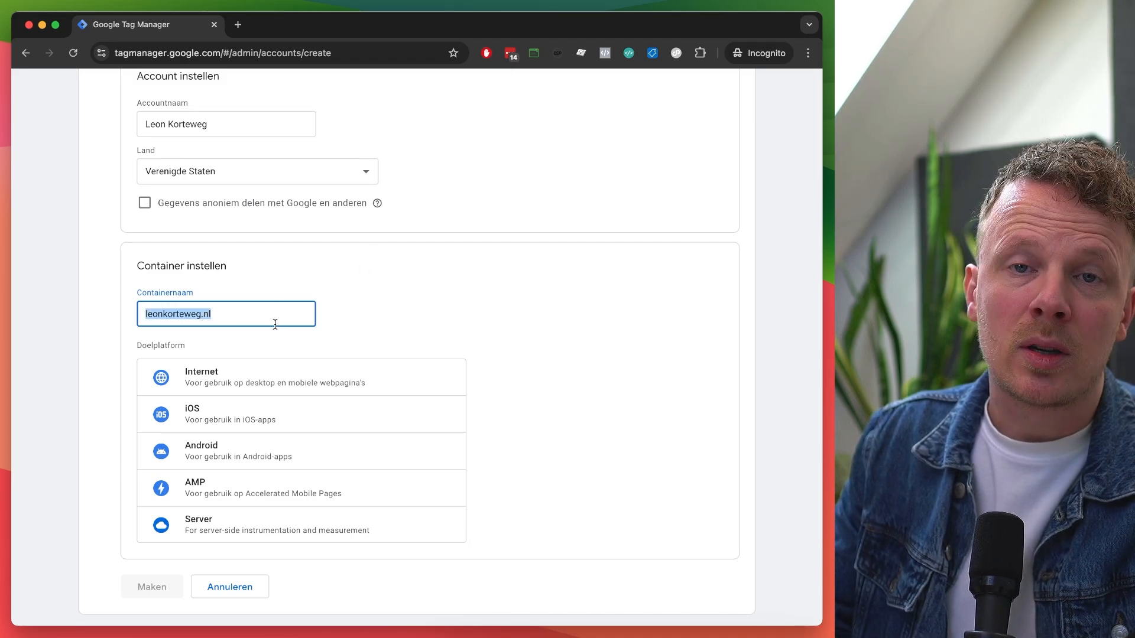
{"action": "left_click", "coordinate": [215, 379]}
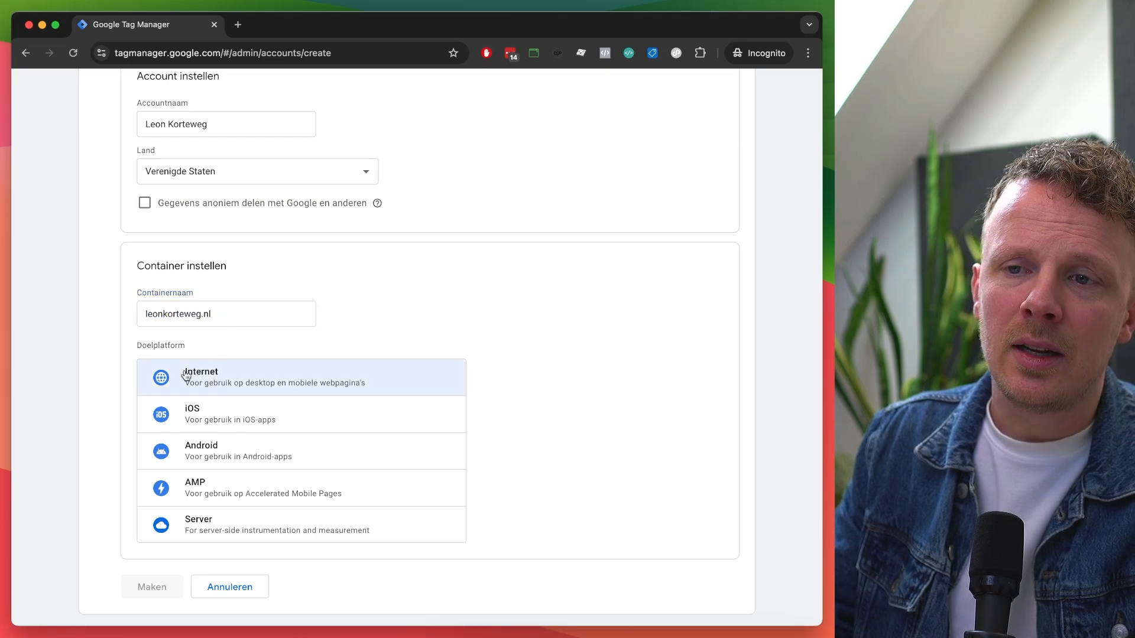
{"action": "left_click", "coordinate": [201, 411]}
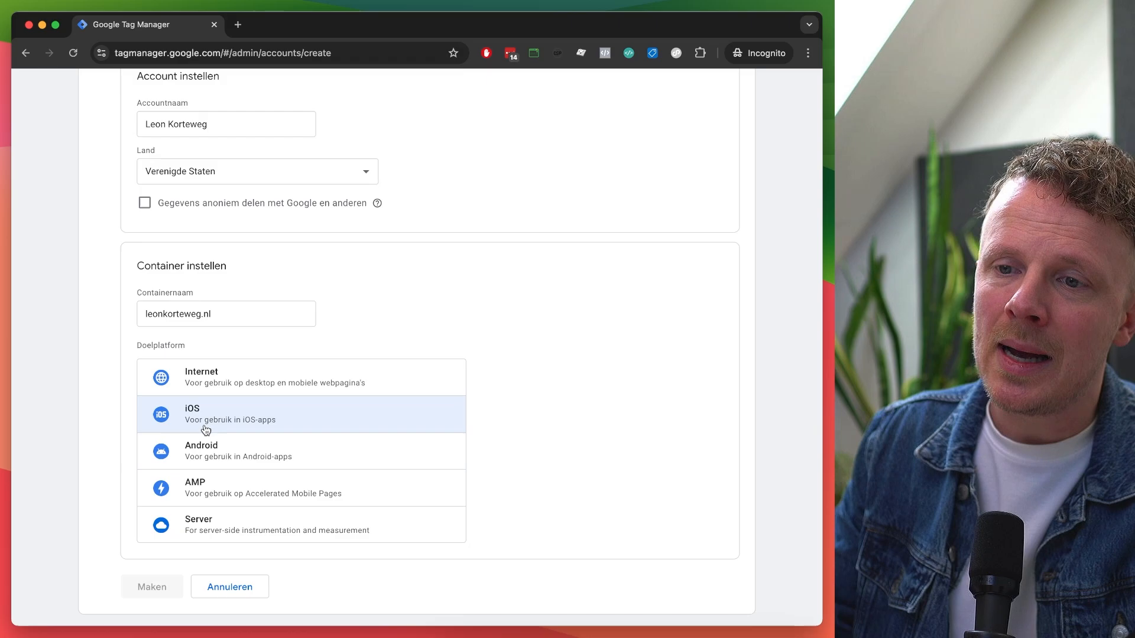
{"action": "left_click", "coordinate": [208, 526]}
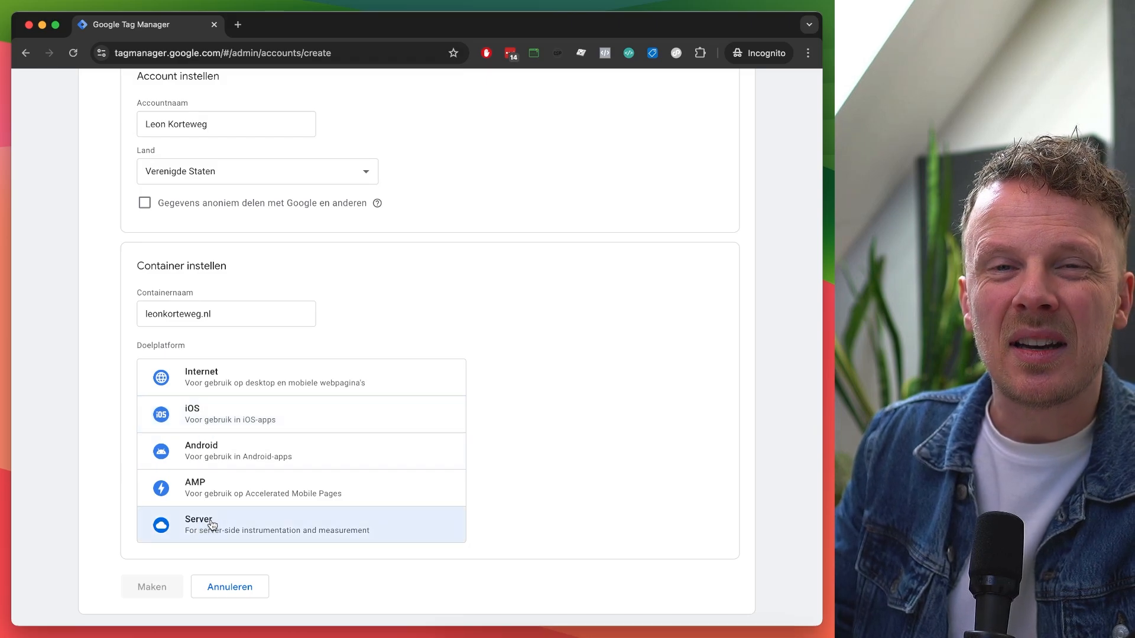
{"action": "left_click", "coordinate": [224, 454]}
{"action": "left_click", "coordinate": [222, 391]}
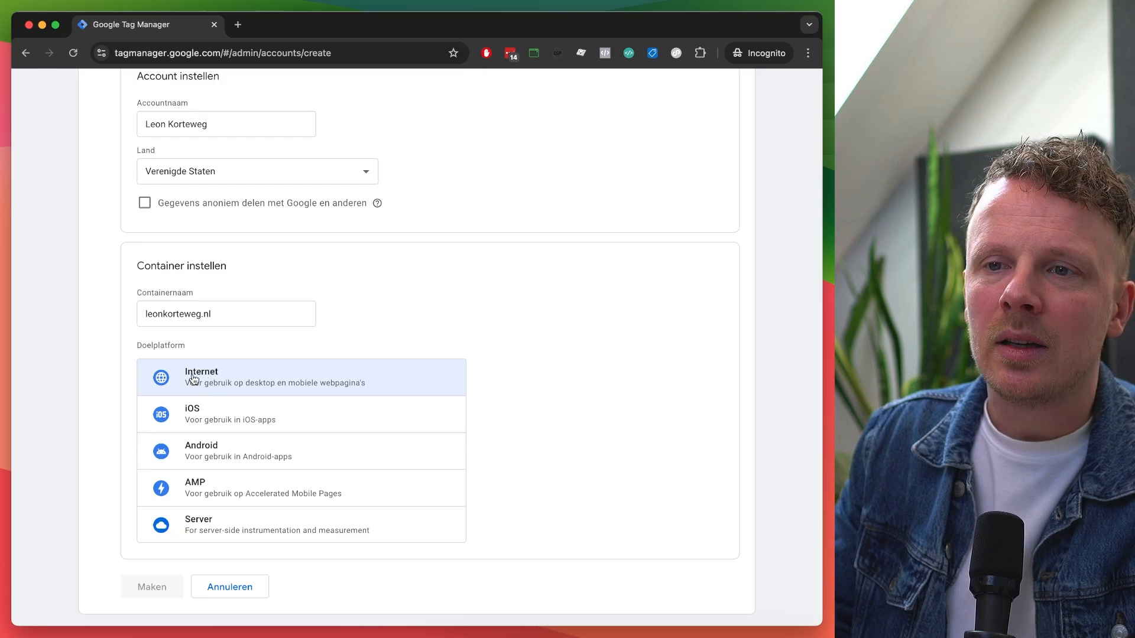
{"action": "left_click", "coordinate": [195, 379]}
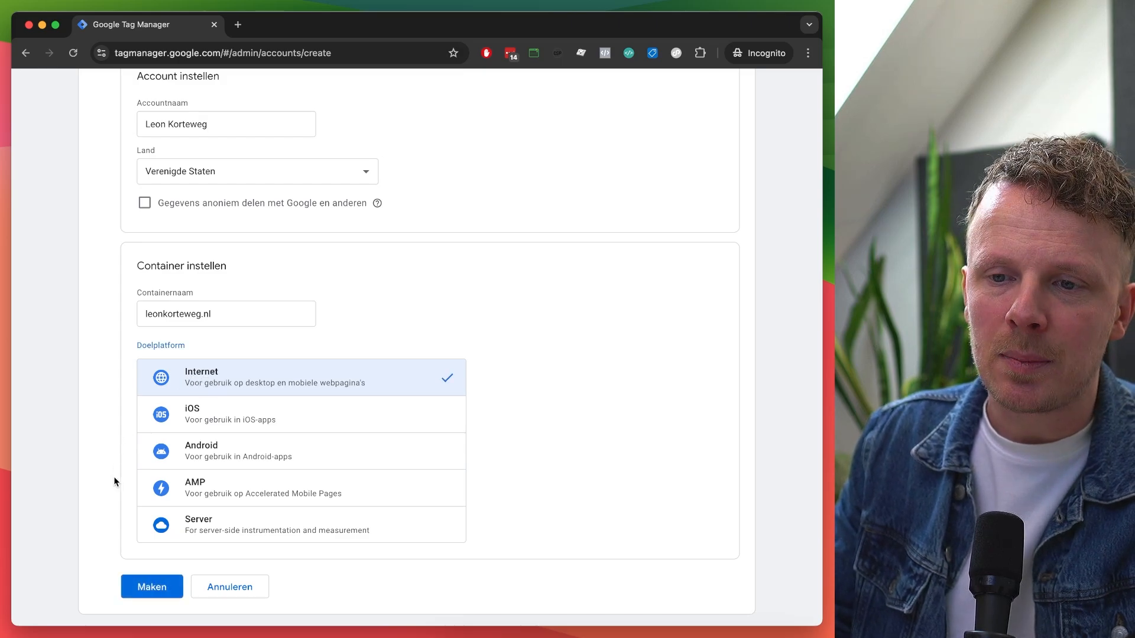
{"action": "left_click", "coordinate": [140, 589]}
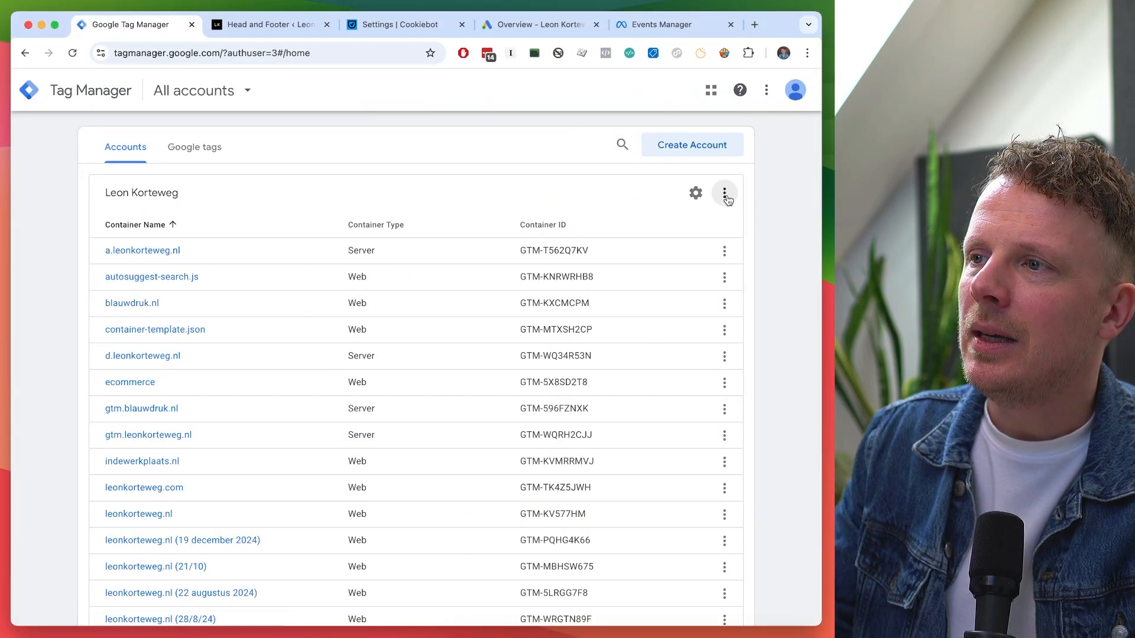
From the account's ⋮ menu, create a Web container named 'leonkorteweg.nl (27/01)'.
{"action": "left_click", "coordinate": [725, 194]}
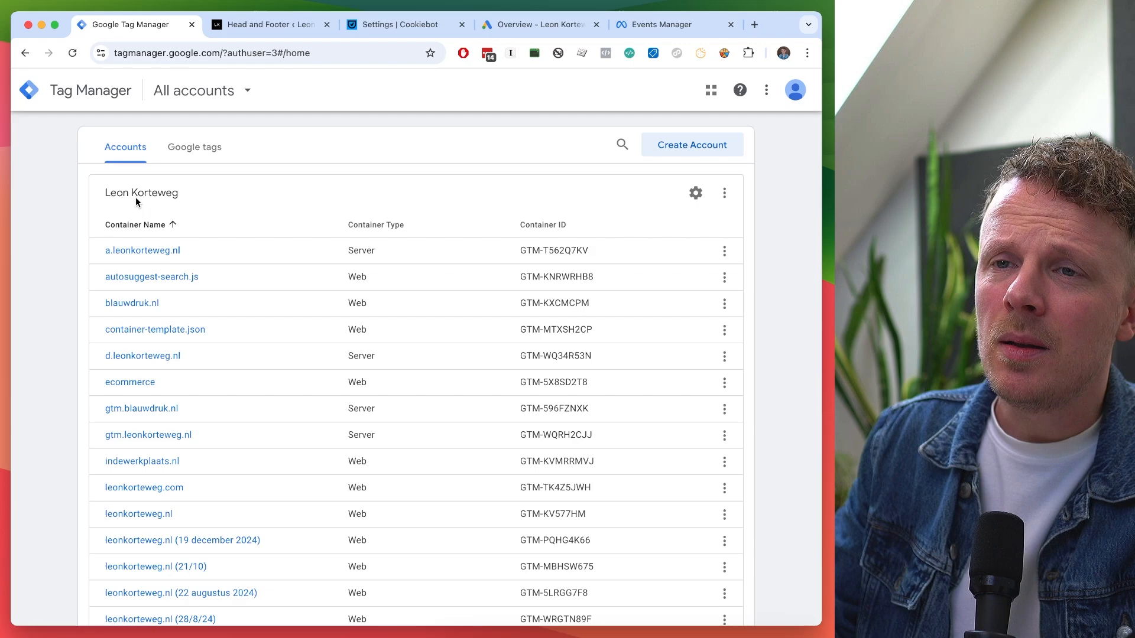
{"action": "left_click", "coordinate": [725, 193]}
{"action": "left_click", "coordinate": [697, 307]}
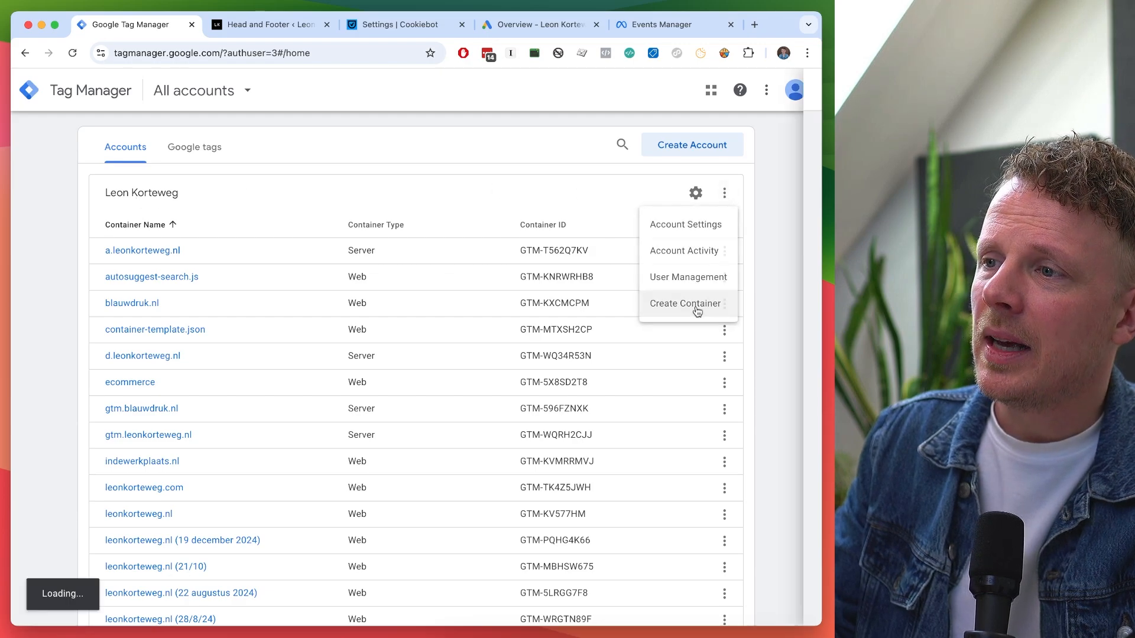
{"action": "left_click", "coordinate": [273, 208]}
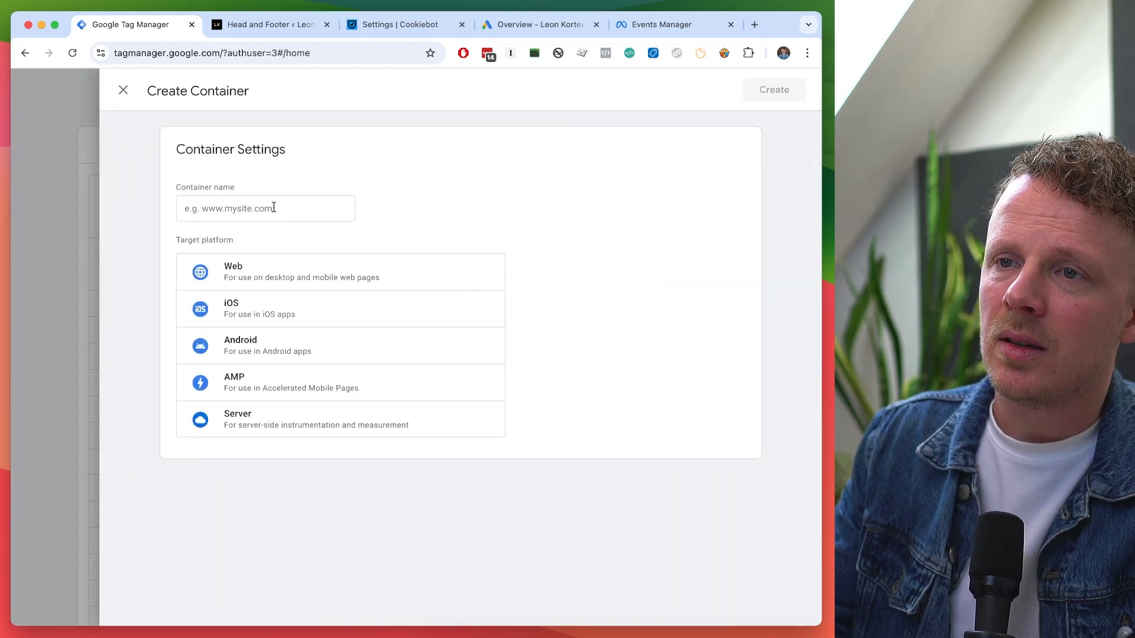
{"action": "type", "text": "leonkorteweg.nl"}
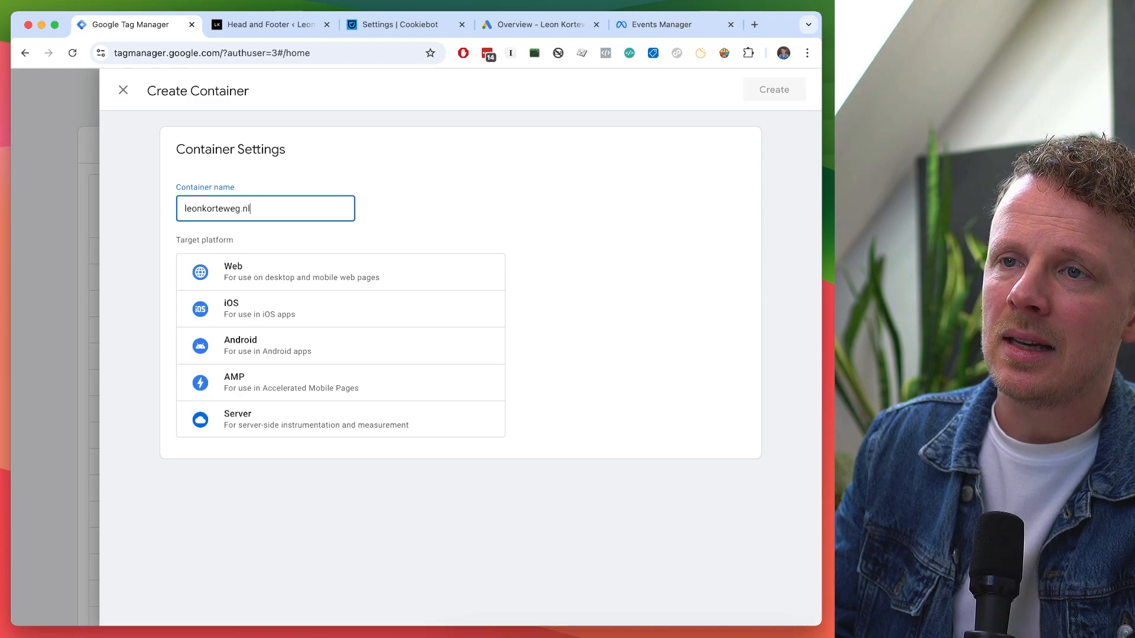
{"action": "type", "text": " (27/01)"}
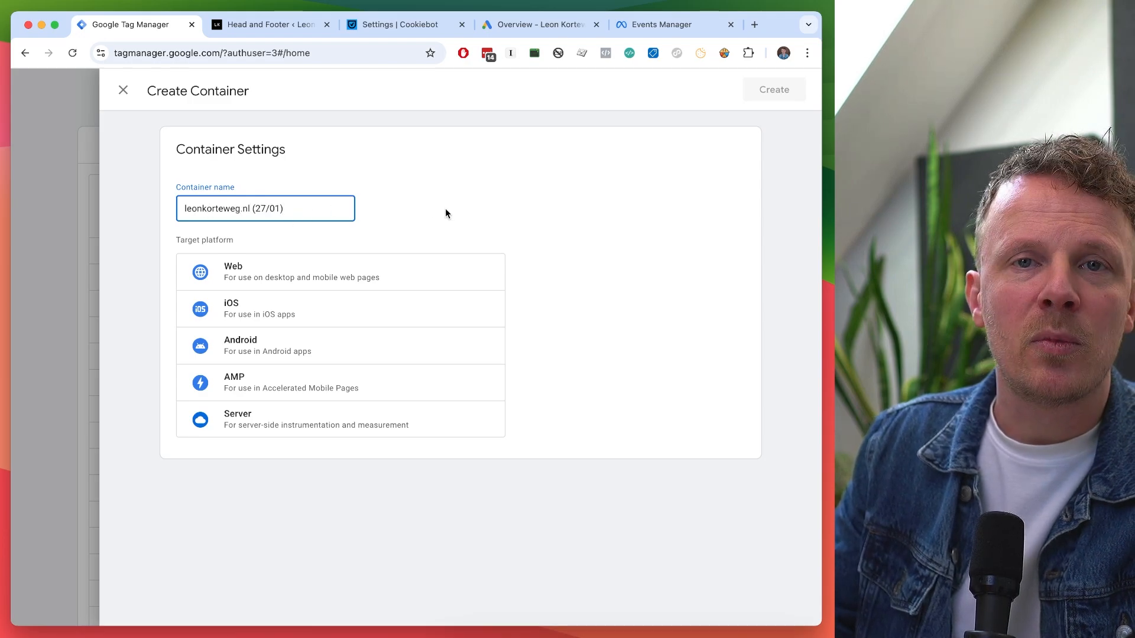
{"action": "left_click", "coordinate": [256, 276]}
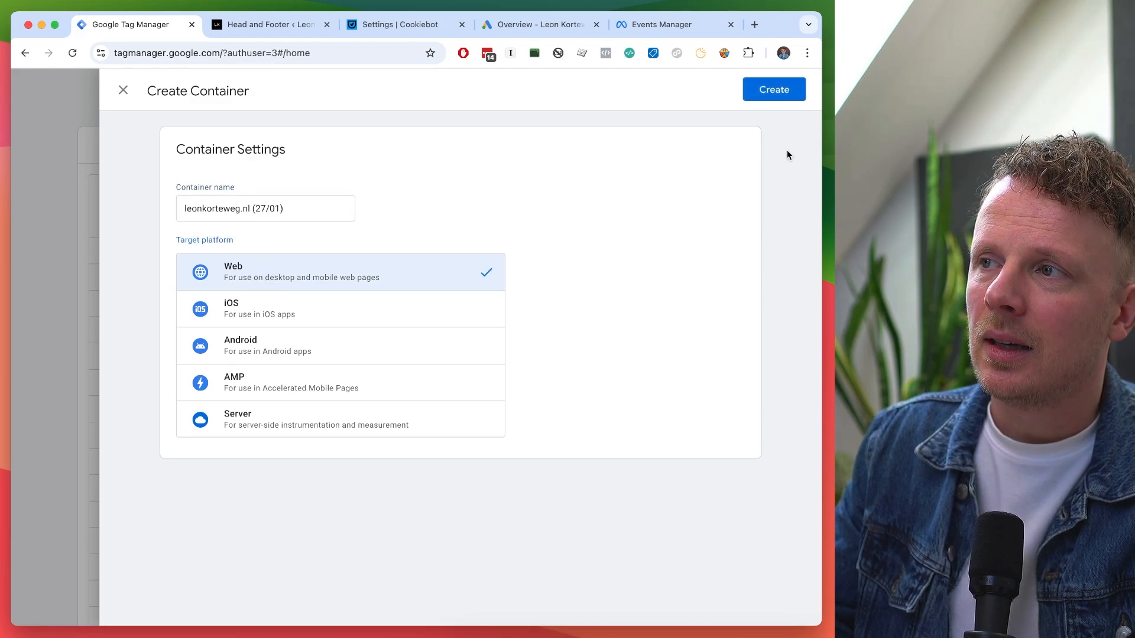
{"action": "left_click", "coordinate": [784, 90]}
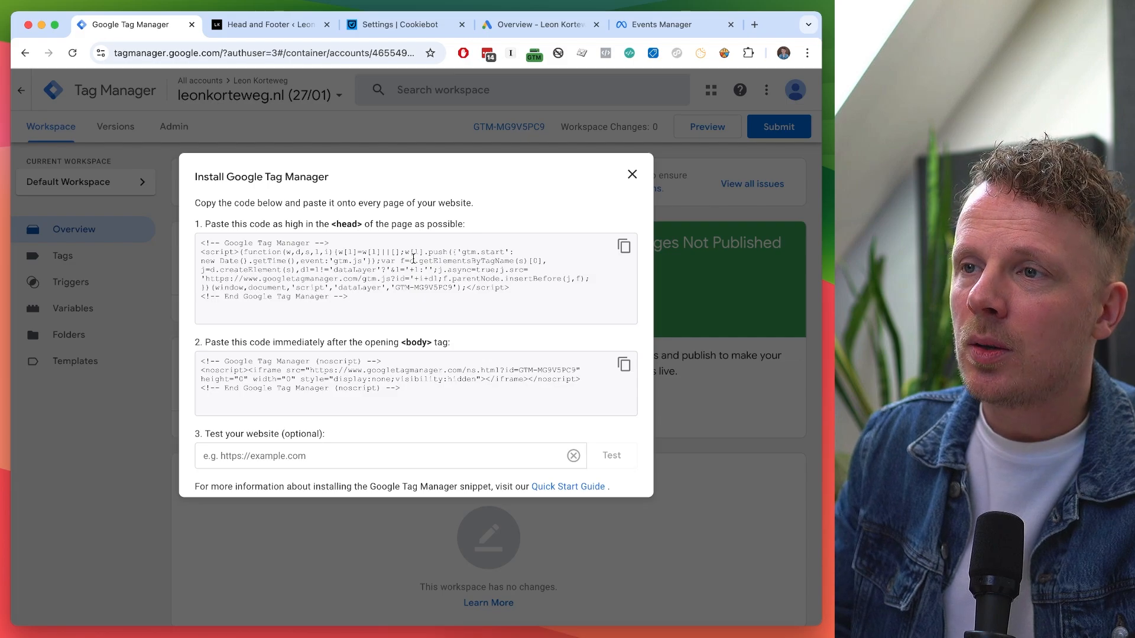
Close and reopen the GTM-MG9V5PC9 install-code dialog via the container ID.
{"action": "left_click", "coordinate": [632, 175]}
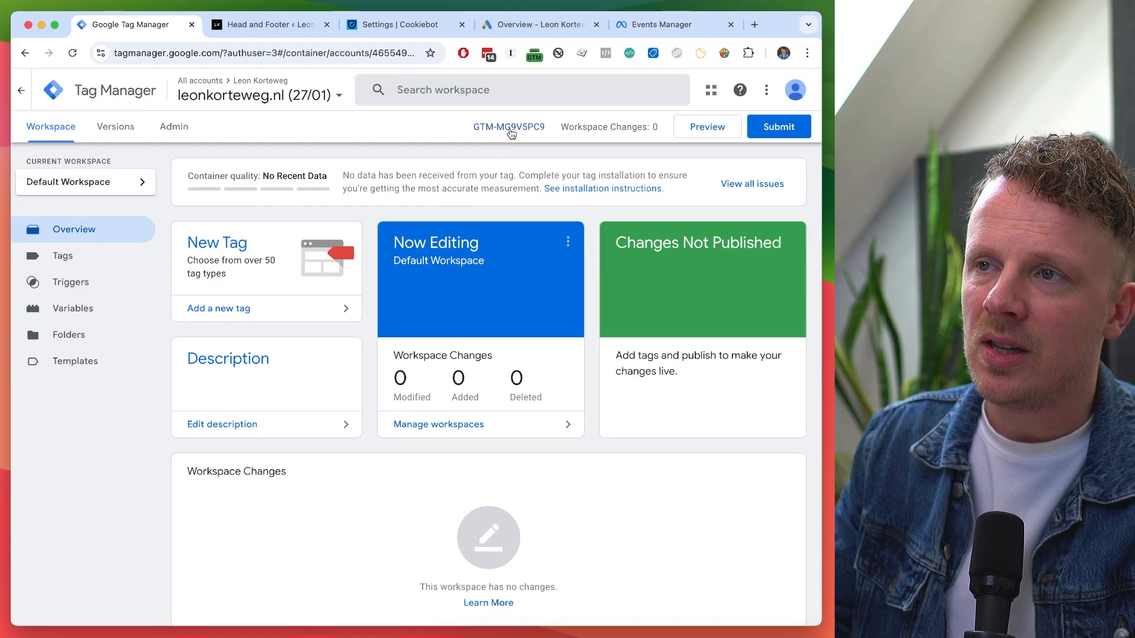
{"action": "left_click", "coordinate": [511, 133]}
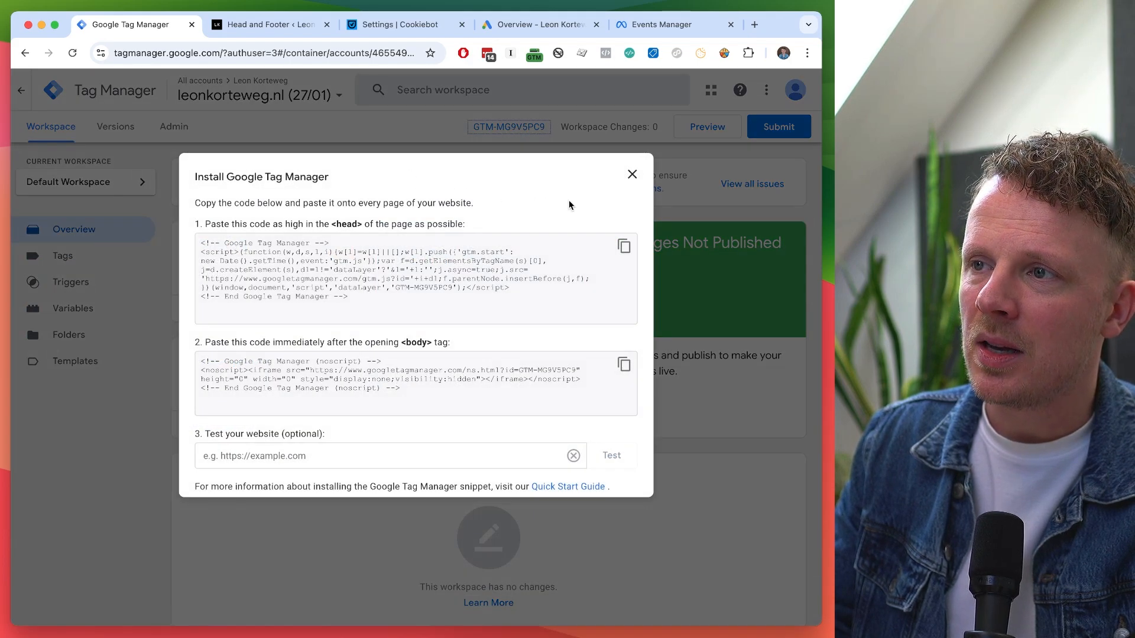
{"action": "left_click", "coordinate": [632, 175]}
{"action": "left_click", "coordinate": [514, 128]}
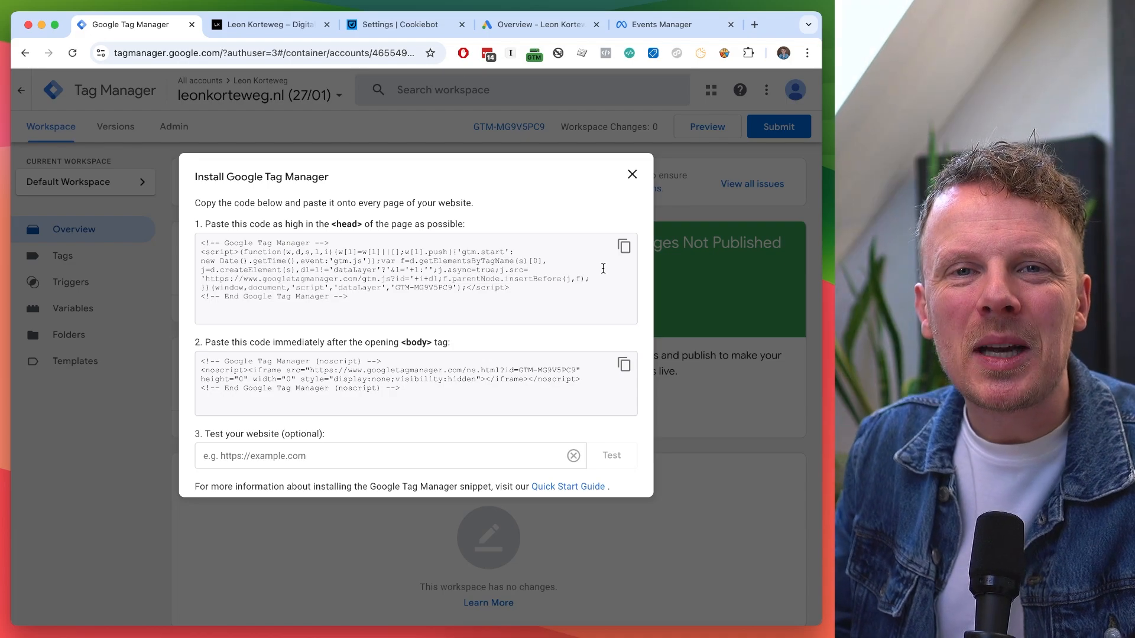
Load the site's WordPress dashboard in the website tab, then close GTM's install dialog.
{"action": "left_click", "coordinate": [265, 35]}
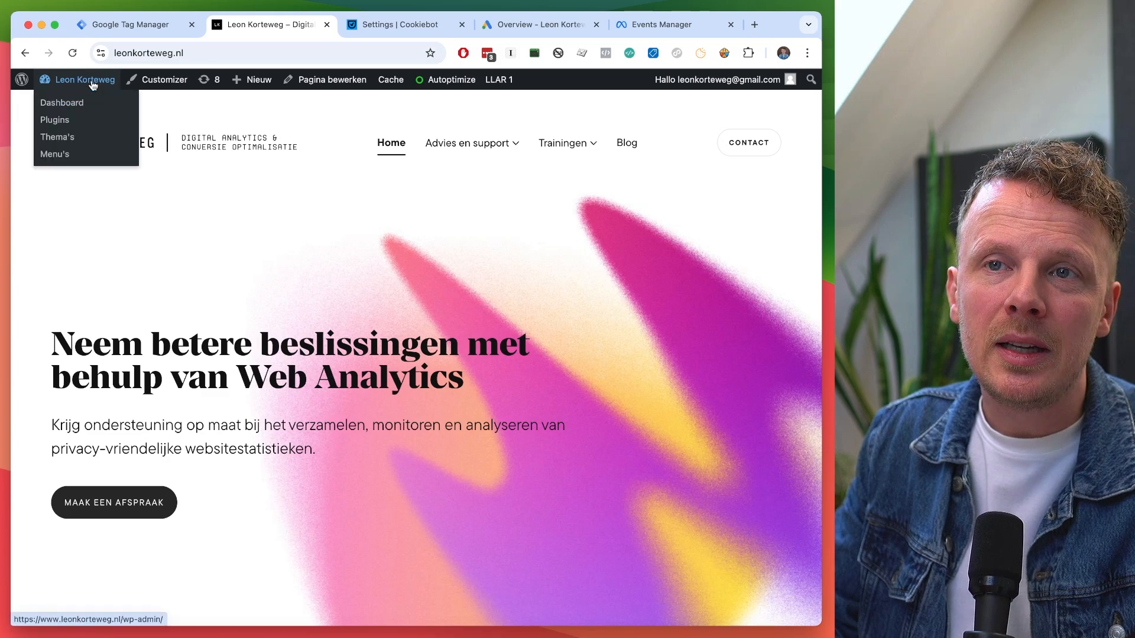
{"action": "left_click", "coordinate": [93, 86]}
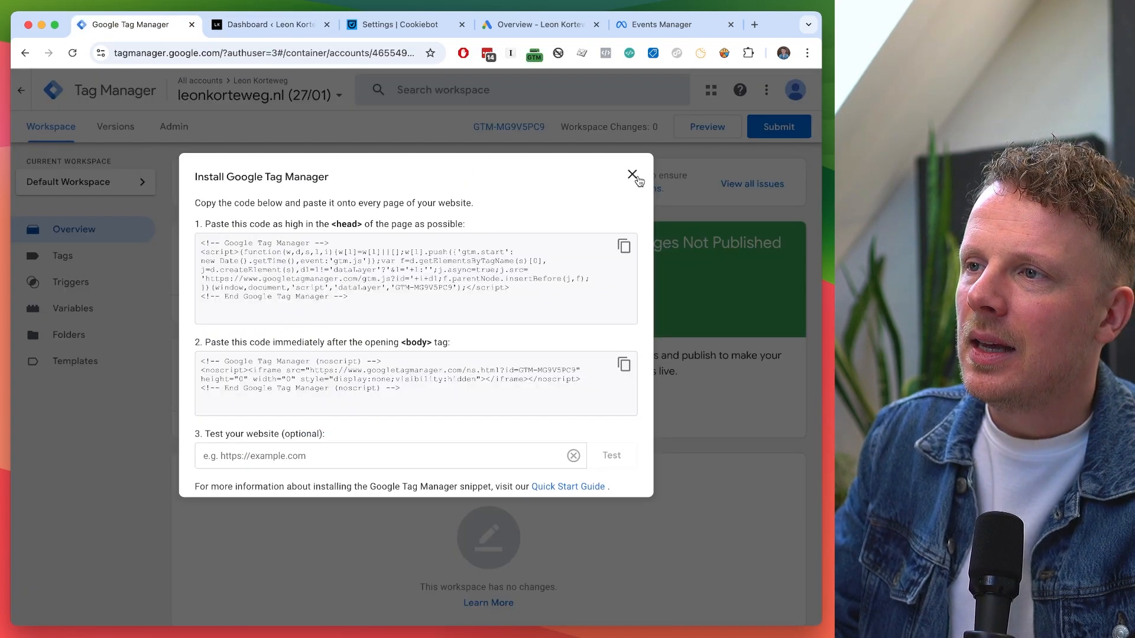
{"action": "left_click", "coordinate": [632, 175]}
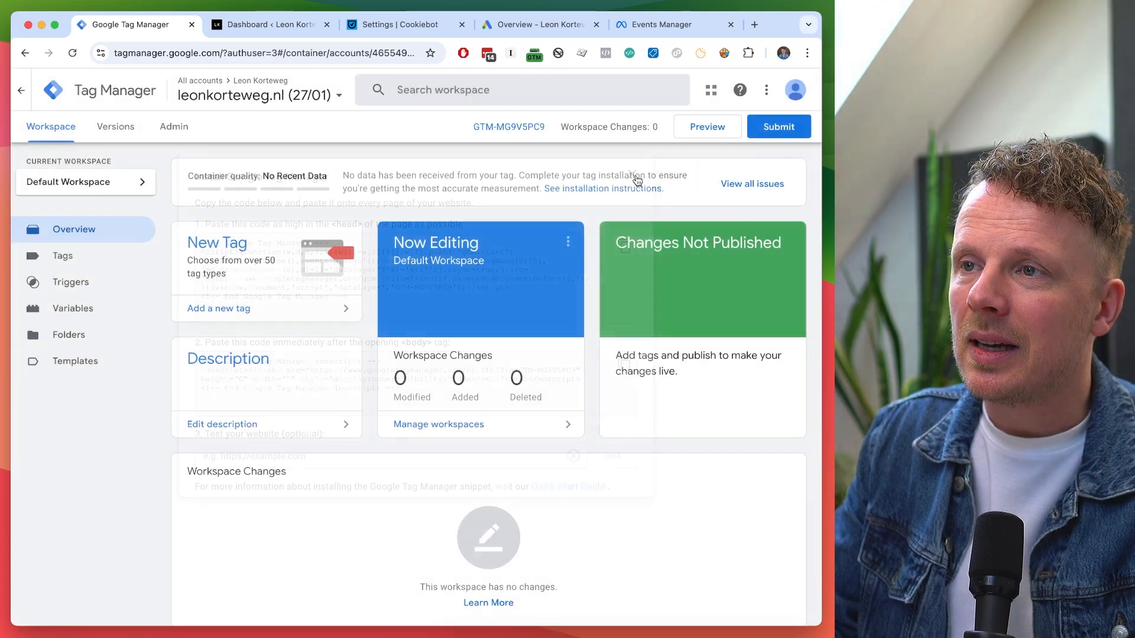
Reopen the install code and copy the head and body snippets.
{"action": "left_click", "coordinate": [498, 128]}
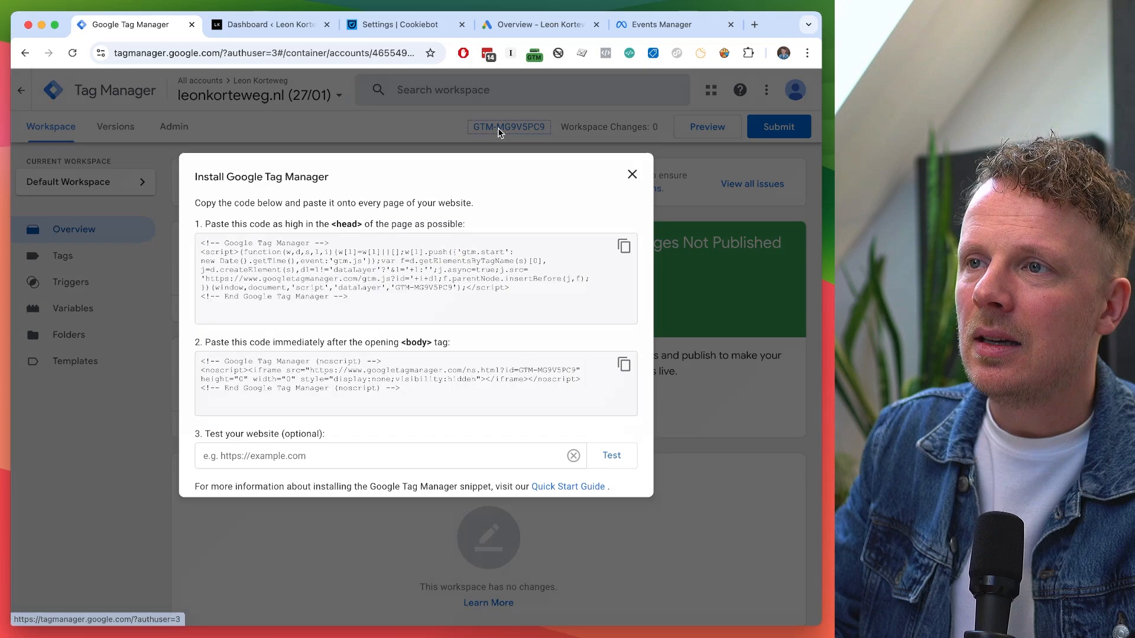
{"action": "left_click", "coordinate": [624, 246]}
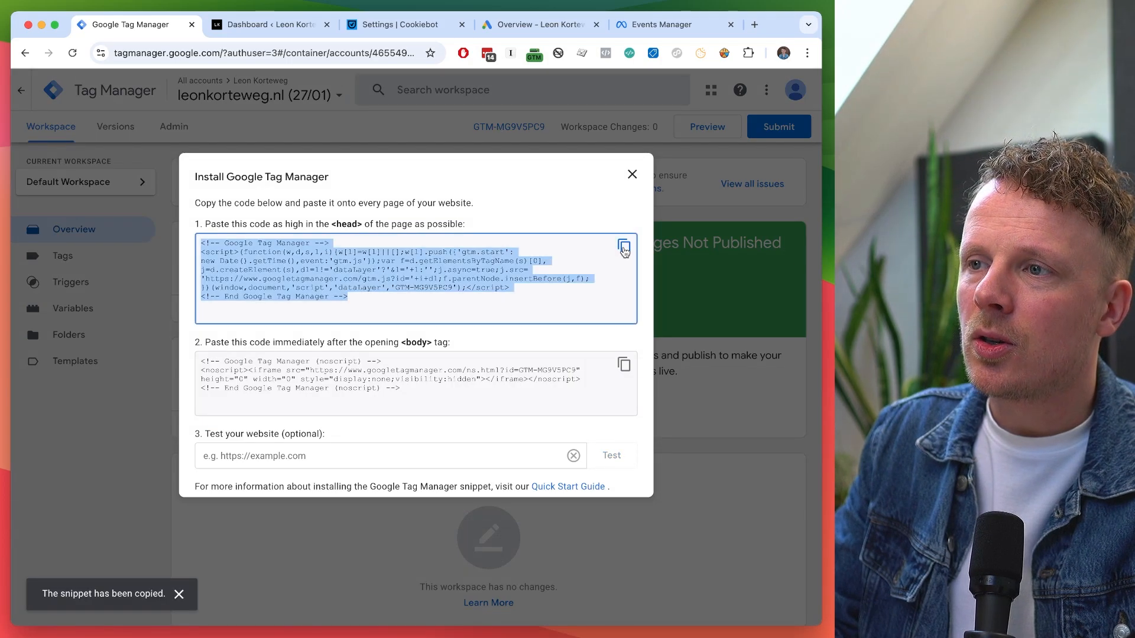
{"action": "left_click", "coordinate": [624, 364]}
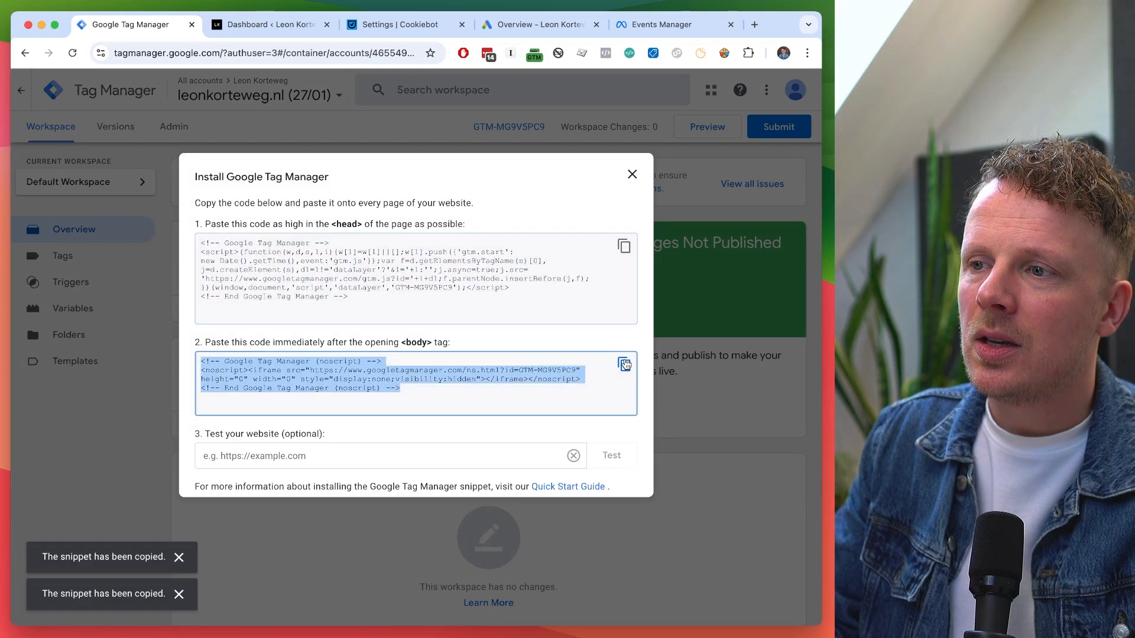
{"action": "triple_click", "coordinate": [286, 231]}
{"action": "double_click", "coordinate": [256, 343]}
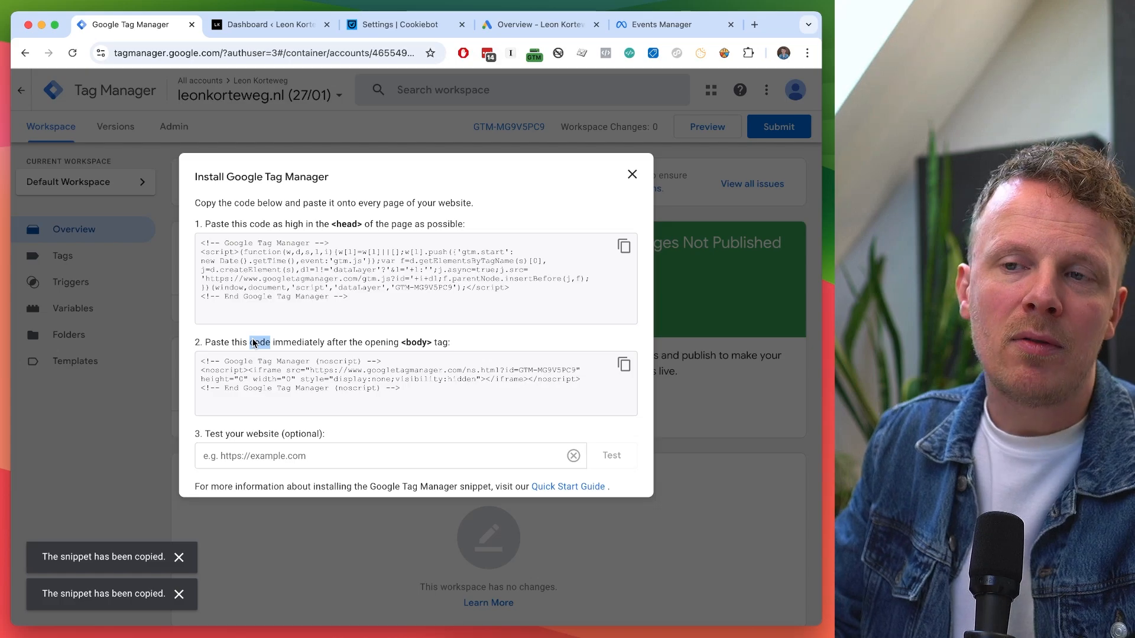
{"action": "left_click", "coordinate": [232, 338]}
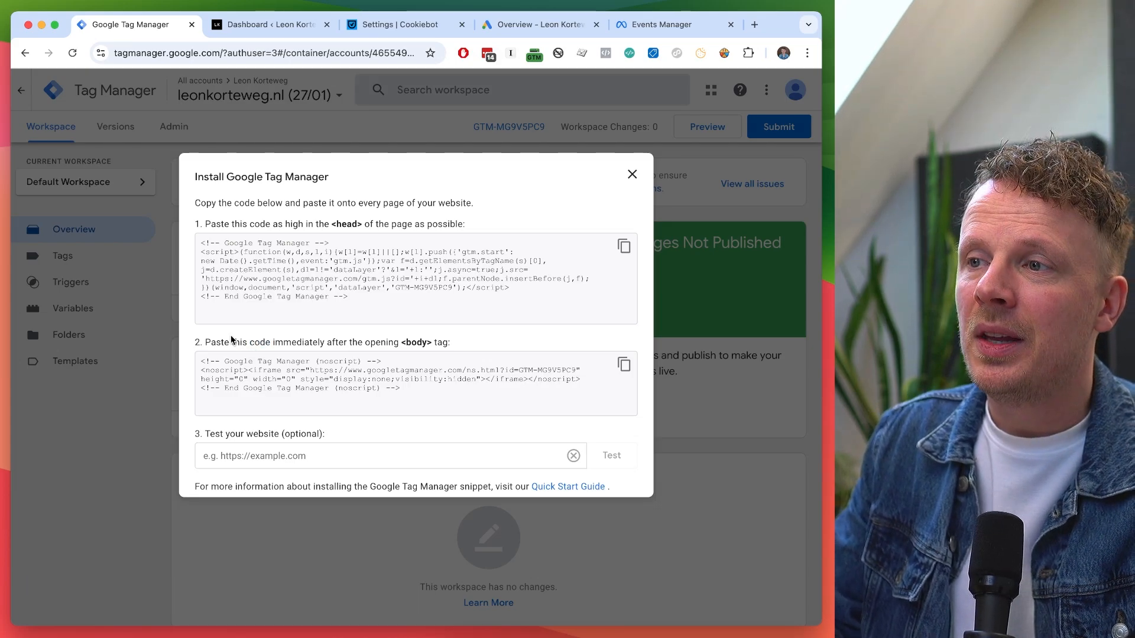
Highlight the head and body placement instructions, then go to the WordPress dashboard.
{"action": "triple_click", "coordinate": [222, 223]}
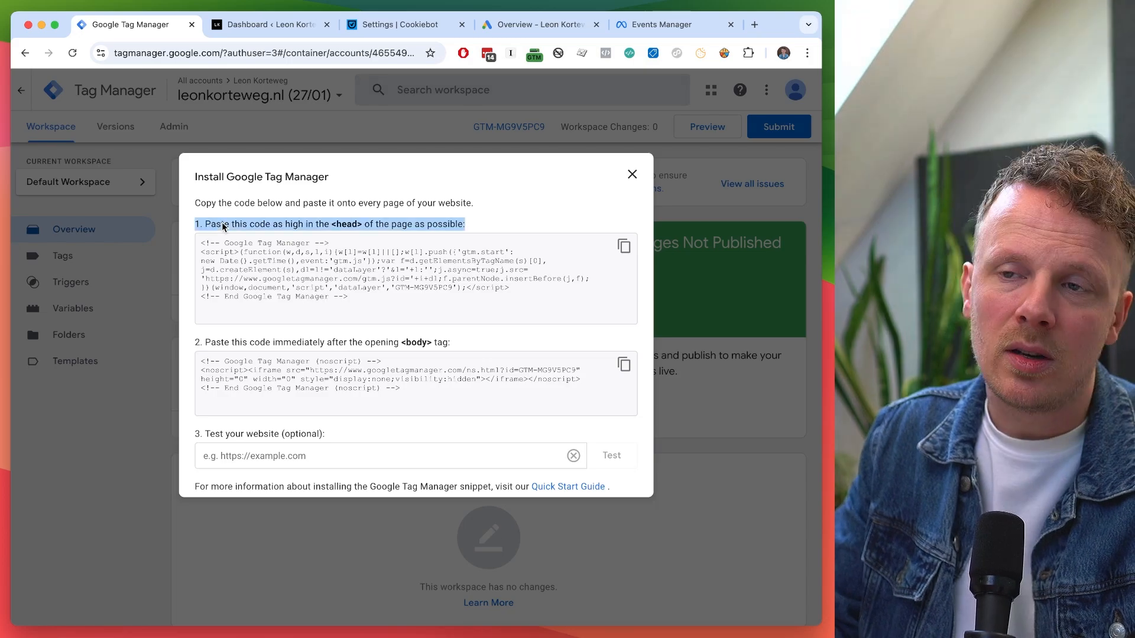
{"action": "double_click", "coordinate": [222, 223]}
{"action": "left_click_drag", "start_coordinate": [221, 223], "coordinate": [463, 334]}
{"action": "left_click_drag", "start_coordinate": [196, 226], "coordinate": [427, 390]}
{"action": "triple_click", "coordinate": [405, 343]}
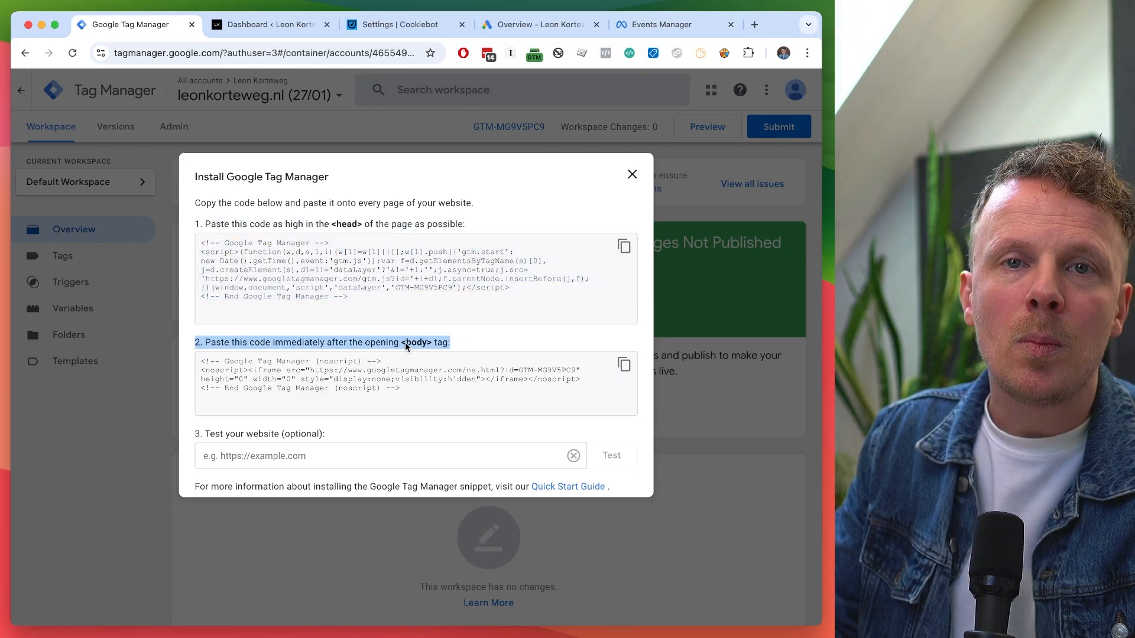
{"action": "left_click", "coordinate": [328, 222]}
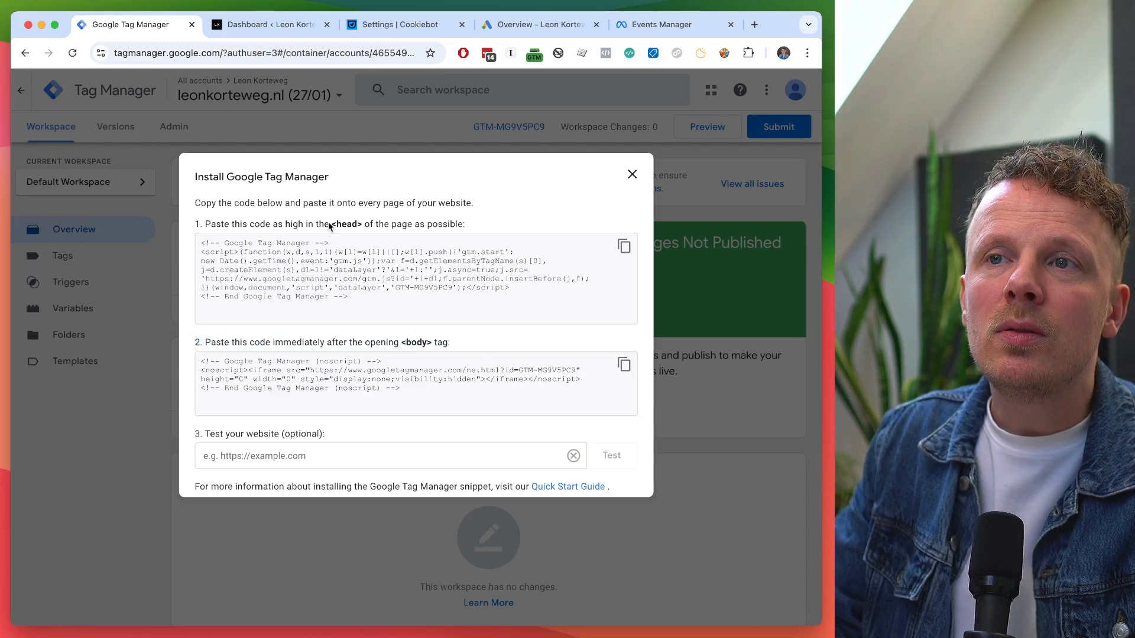
{"action": "key", "text": "ctrl+Tab"}
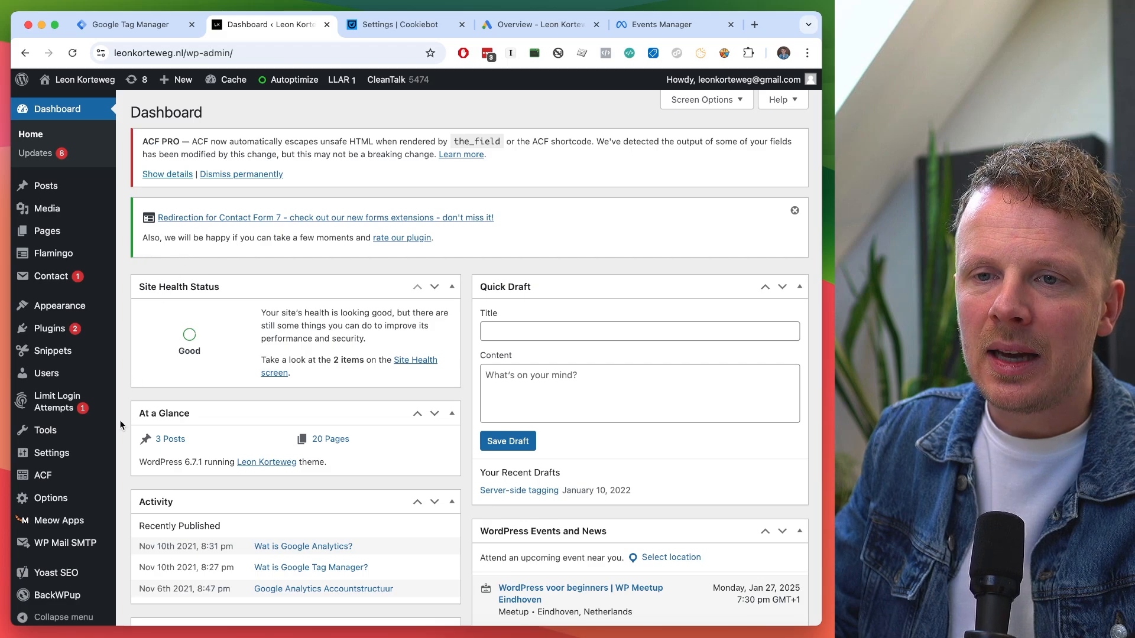
Open Settings > Head and Footer and locate the head and after-<body> injection sections.
{"action": "mouse_move", "coordinate": [68, 466]}
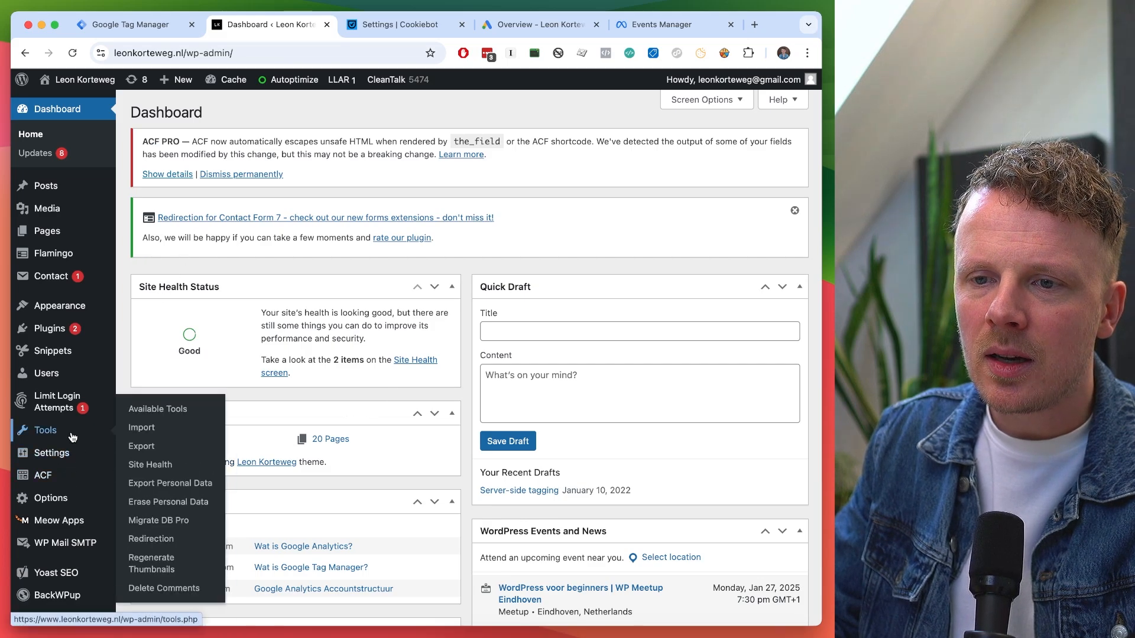
{"action": "mouse_move", "coordinate": [52, 453]}
{"action": "left_click", "coordinate": [153, 496]}
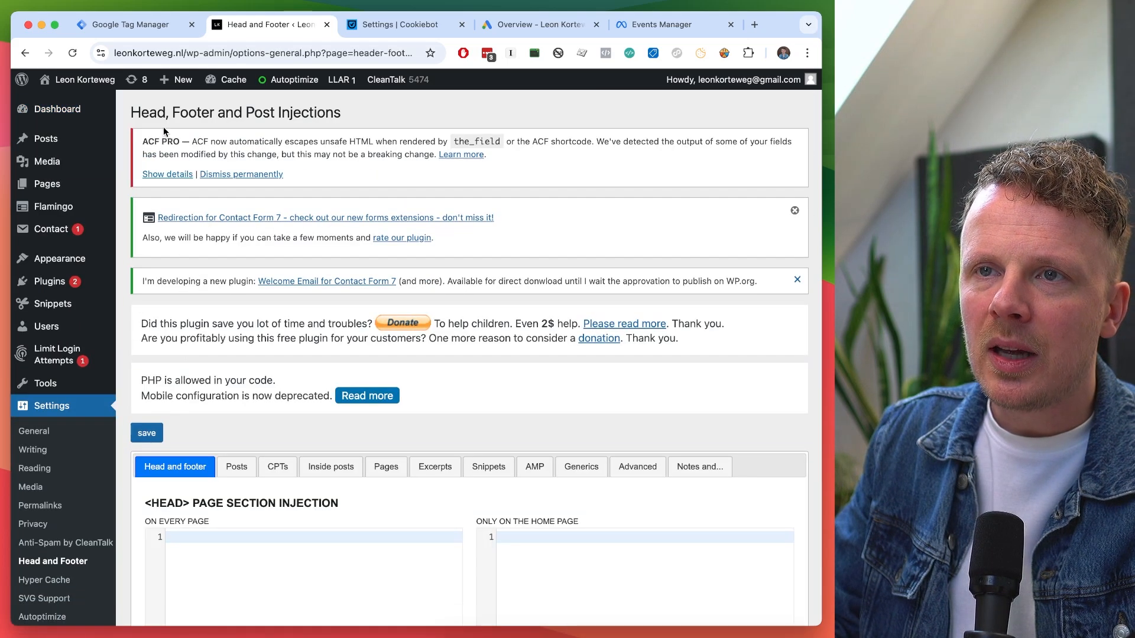
{"action": "left_click_drag", "start_coordinate": [131, 112], "coordinate": [348, 112]}
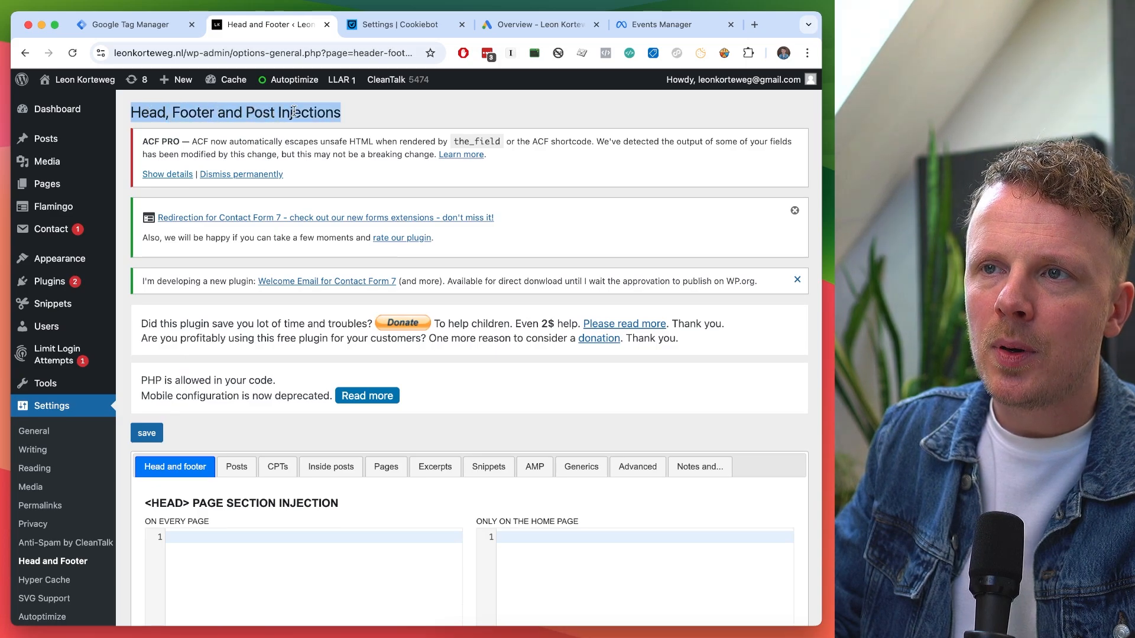
{"action": "left_click", "coordinate": [370, 112]}
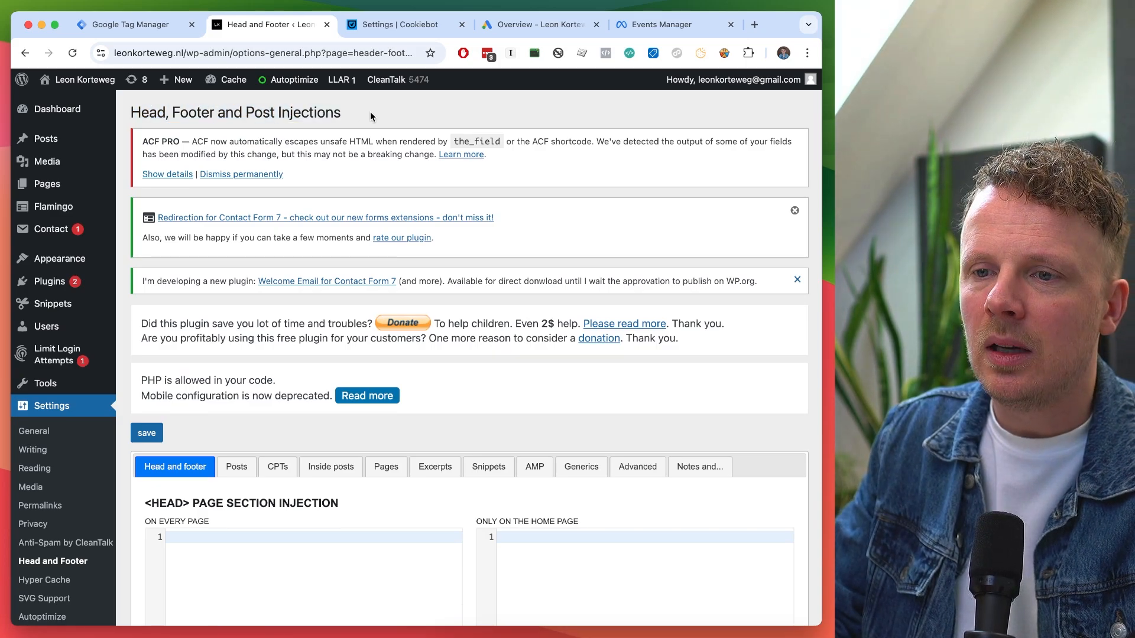
{"action": "scroll", "coordinate": [370, 114], "scroll_direction": "down", "scroll_amount": 5}
{"action": "triple_click", "coordinate": [161, 212]}
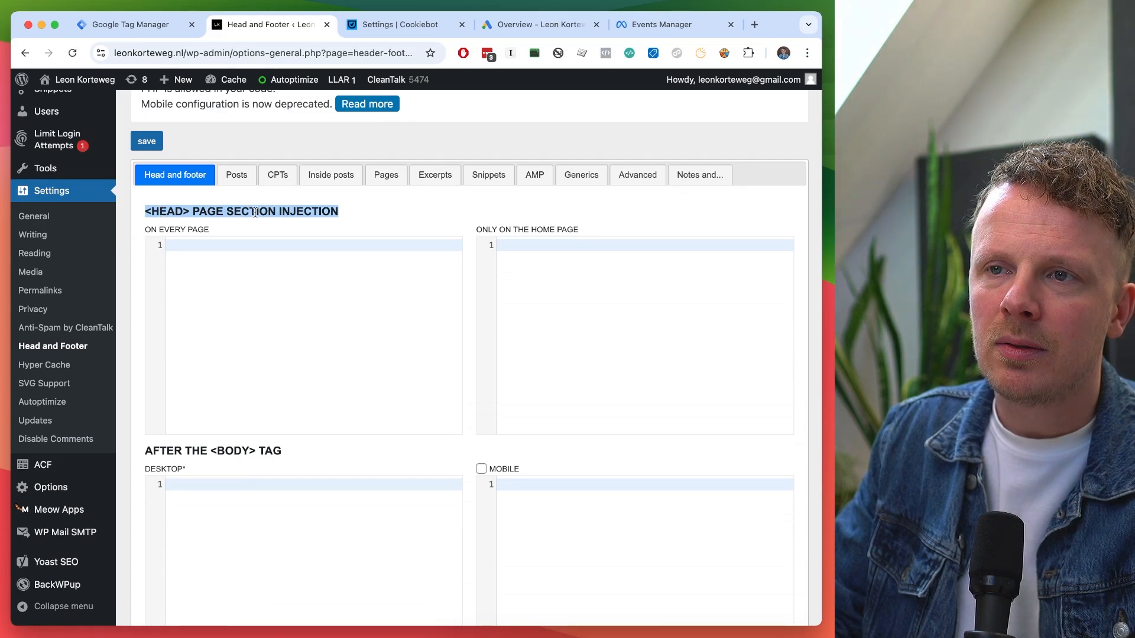
{"action": "triple_click", "coordinate": [183, 453]}
{"action": "scroll", "coordinate": [188, 457], "scroll_direction": "down", "scroll_amount": 1}
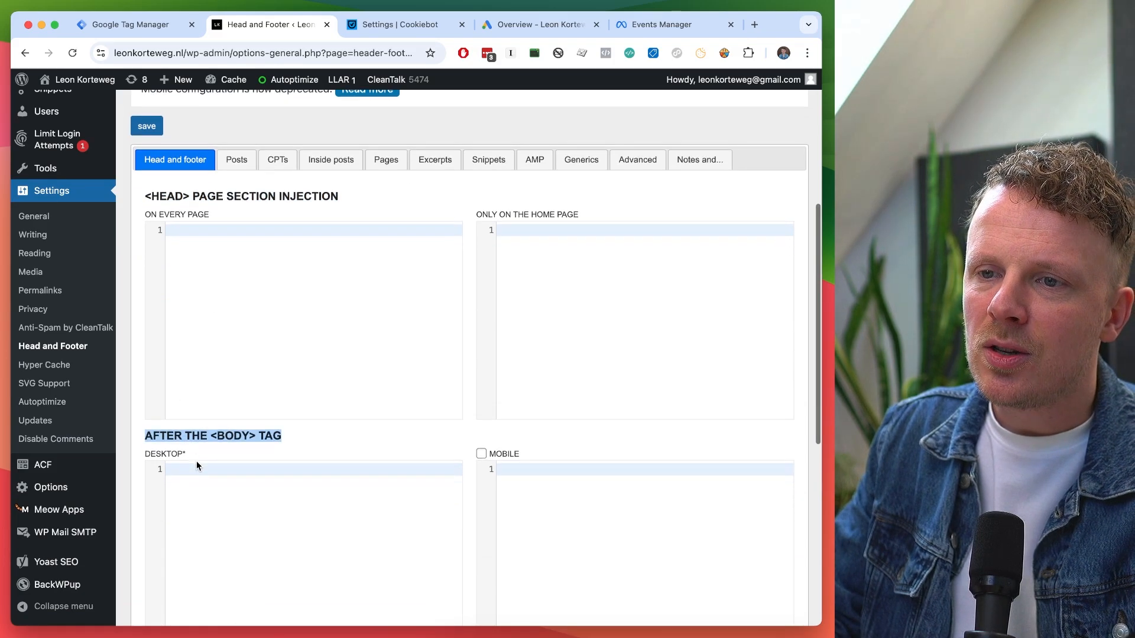
Paste the GTM head snippet into the On every page head box.
{"action": "key", "text": "ctrl+shift+Tab"}
{"action": "left_click", "coordinate": [296, 272]}
{"action": "left_click", "coordinate": [624, 246]}
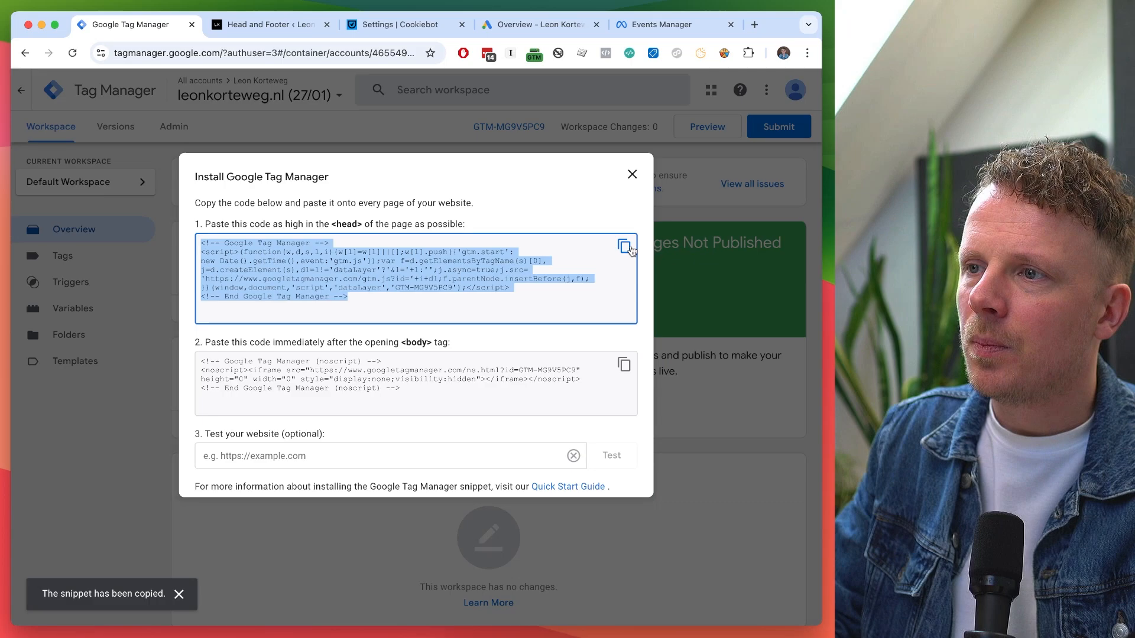
{"action": "key", "text": "ctrl+Tab"}
{"action": "left_click", "coordinate": [363, 293]}
{"action": "key", "text": "cmd+v"}
Paste the GTM body snippet into the Desktop after-<body> box and save the settings.
{"action": "key", "text": "ctrl+shift+Tab"}
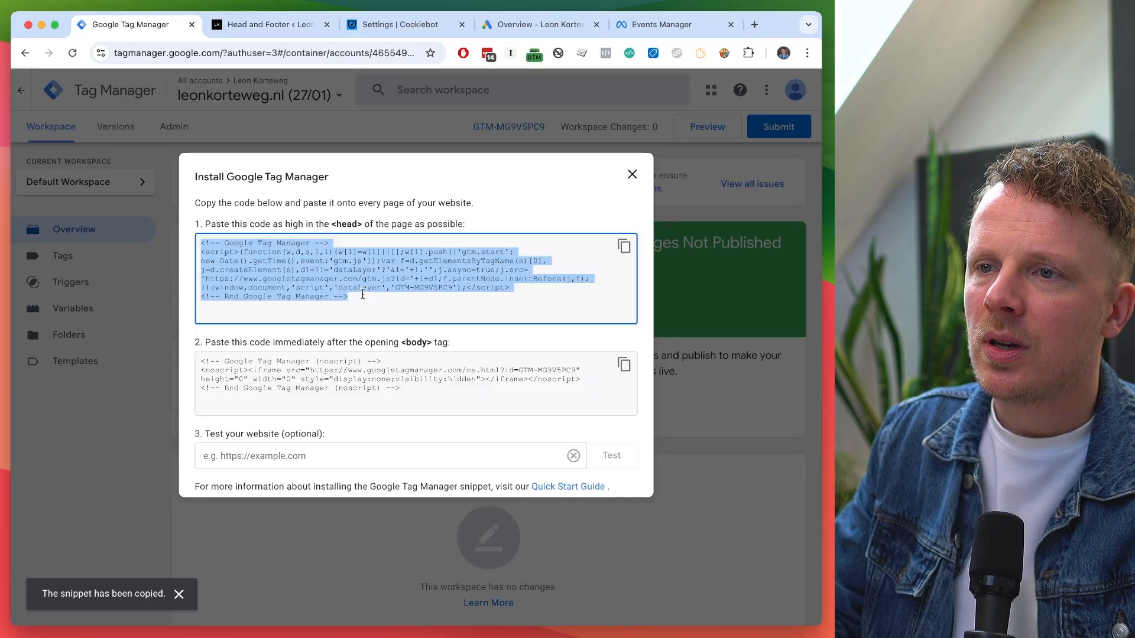
{"action": "left_click", "coordinate": [624, 364]}
{"action": "key", "text": "ctrl+Tab"}
{"action": "left_click", "coordinate": [335, 528]}
{"action": "key", "text": "cmd+v"}
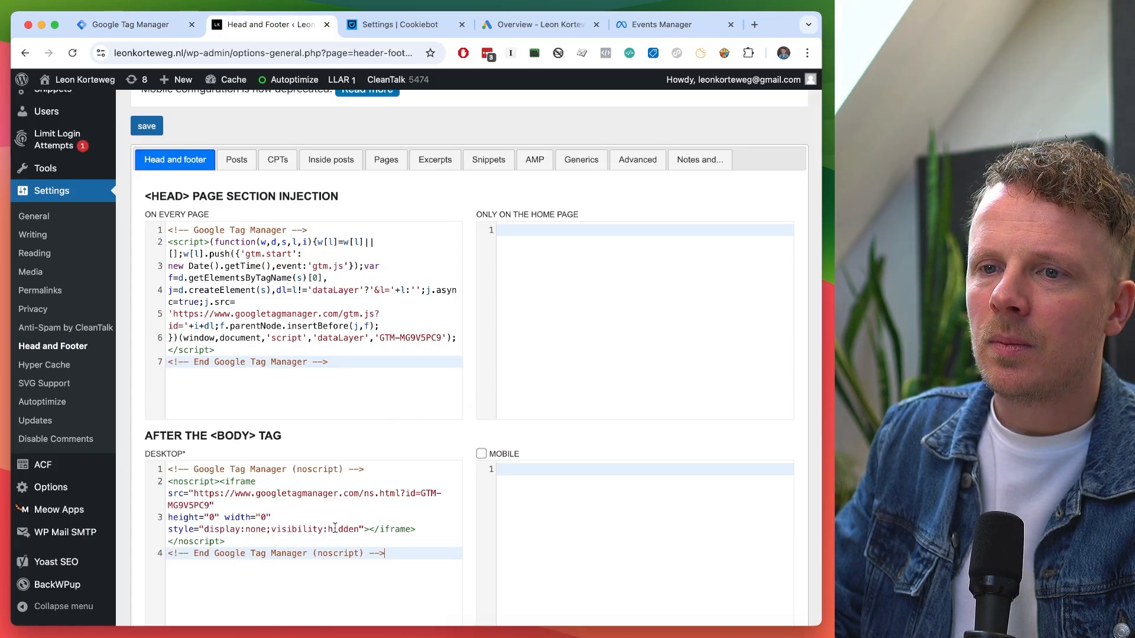
{"action": "scroll", "coordinate": [335, 528], "scroll_direction": "up", "scroll_amount": 3}
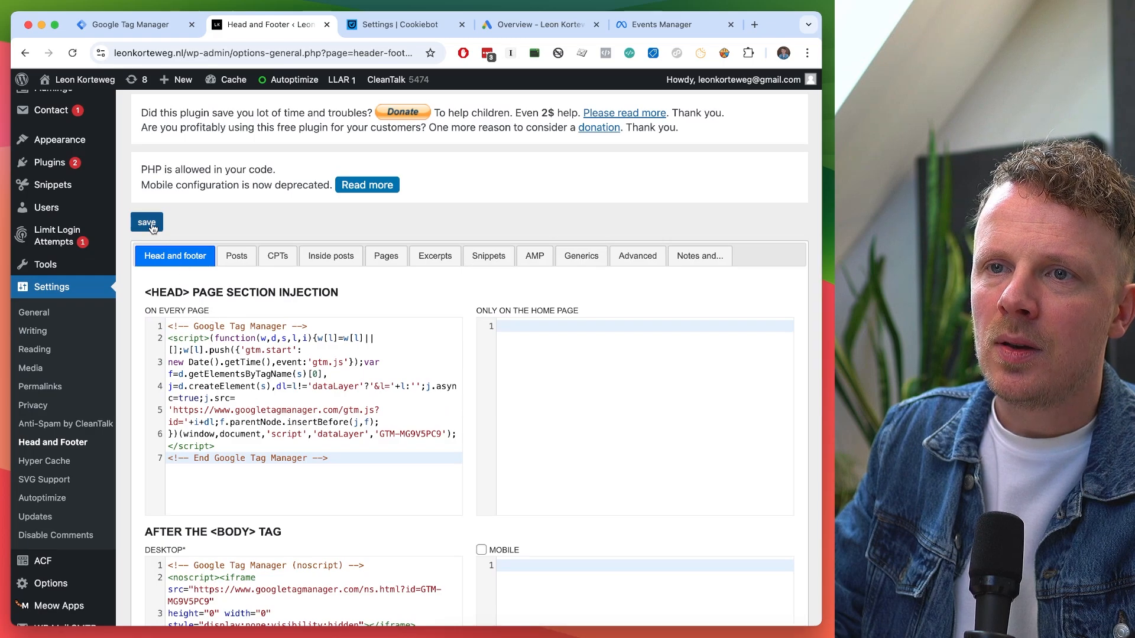
{"action": "left_click", "coordinate": [150, 227]}
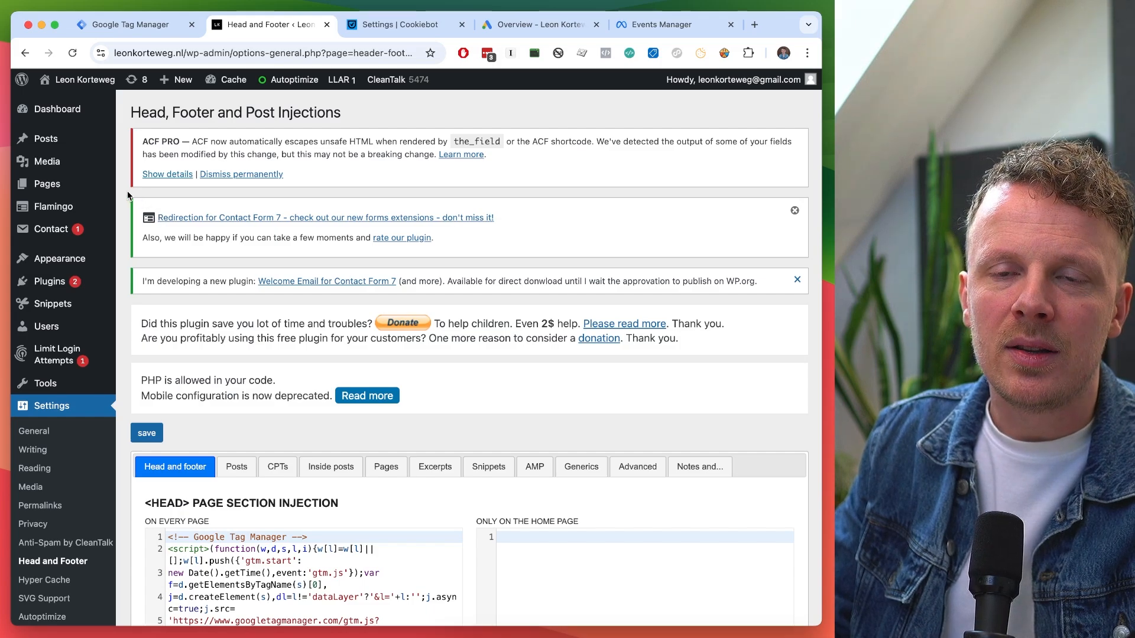
Purge all WordPress caches from the admin bar, then log out via Howdy.
{"action": "scroll", "coordinate": [128, 195], "scroll_direction": "down", "scroll_amount": 6}
{"action": "scroll", "coordinate": [128, 196], "scroll_direction": "up", "scroll_amount": 6}
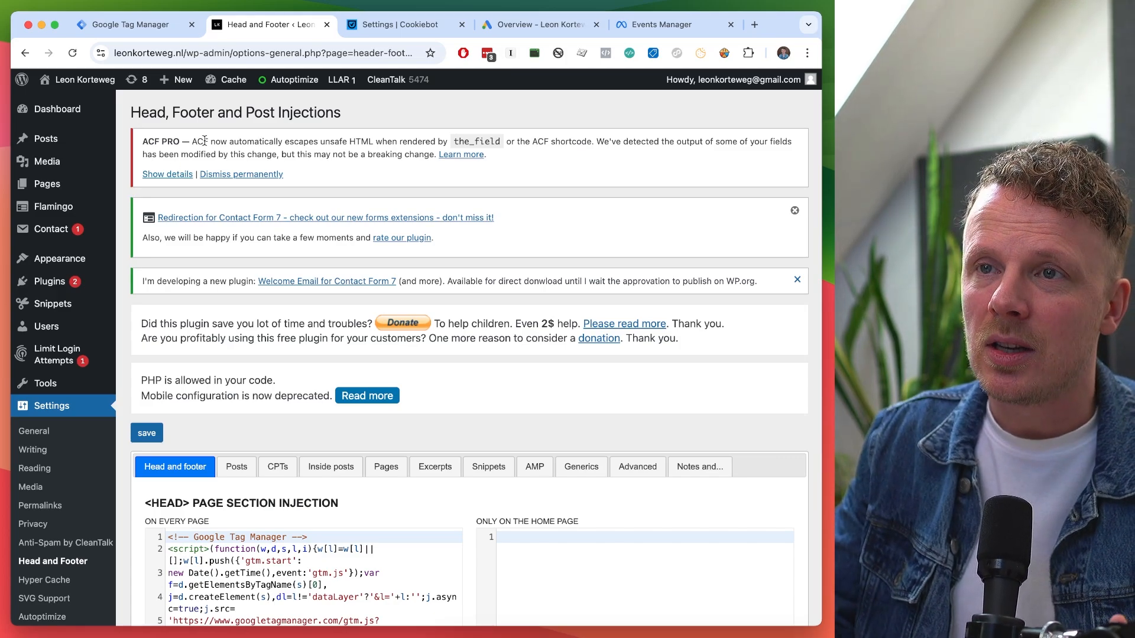
{"action": "mouse_move", "coordinate": [232, 83]}
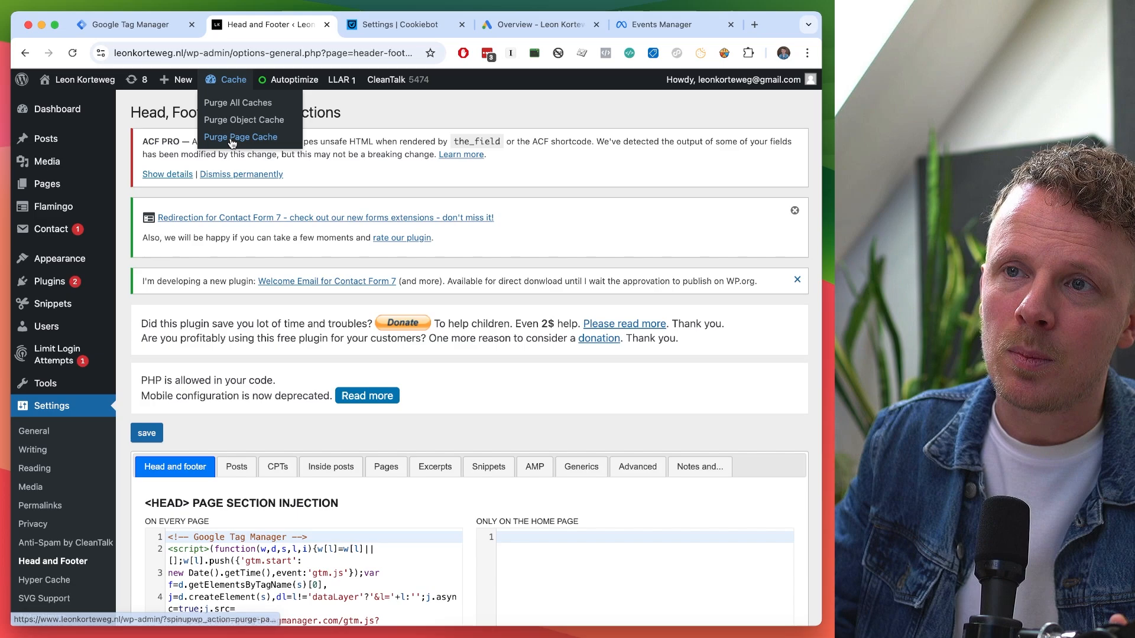
{"action": "left_click", "coordinate": [235, 105]}
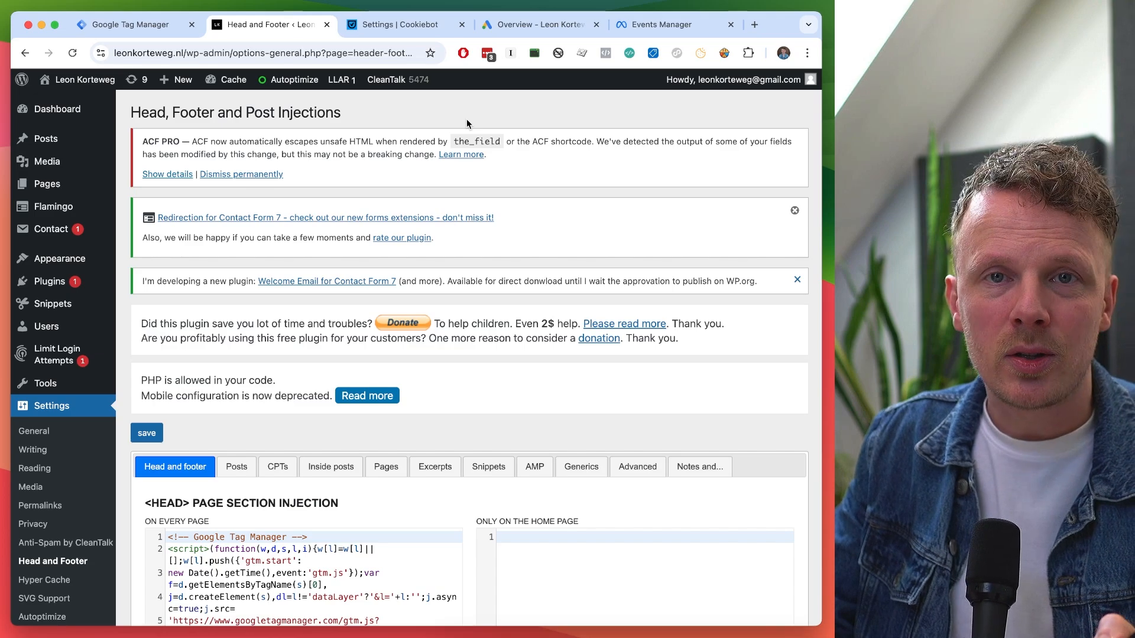
{"action": "mouse_move", "coordinate": [745, 79]}
{"action": "left_click", "coordinate": [724, 147]}
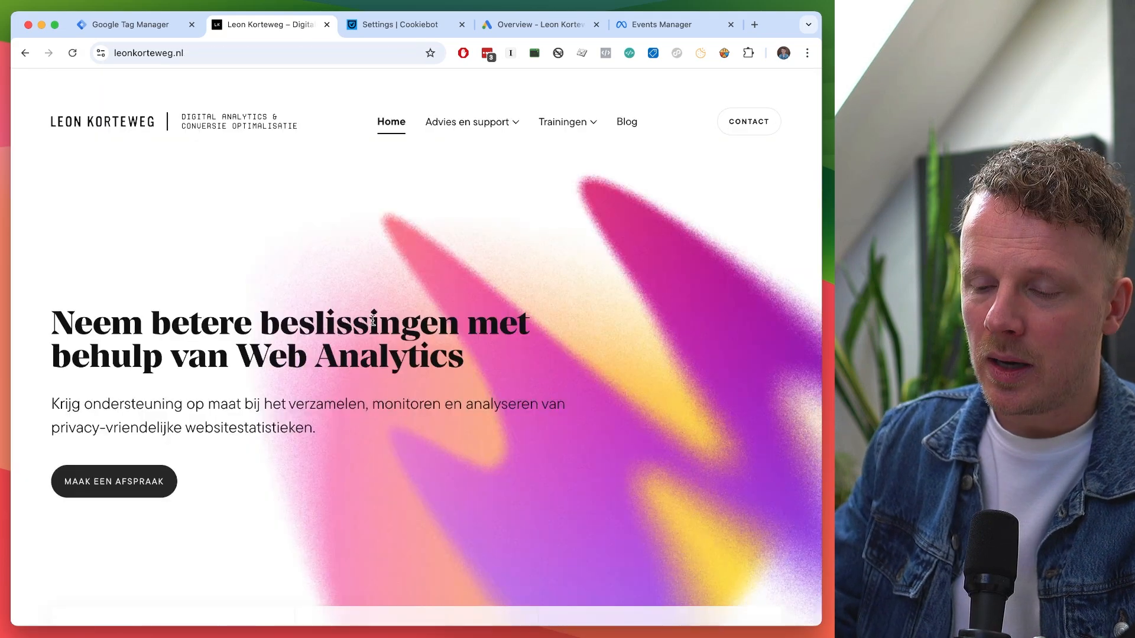
Close Tag Manager's install dialog and copy the container ID GTM-MG9V5PC9.
{"action": "right_click", "coordinate": [287, 256]}
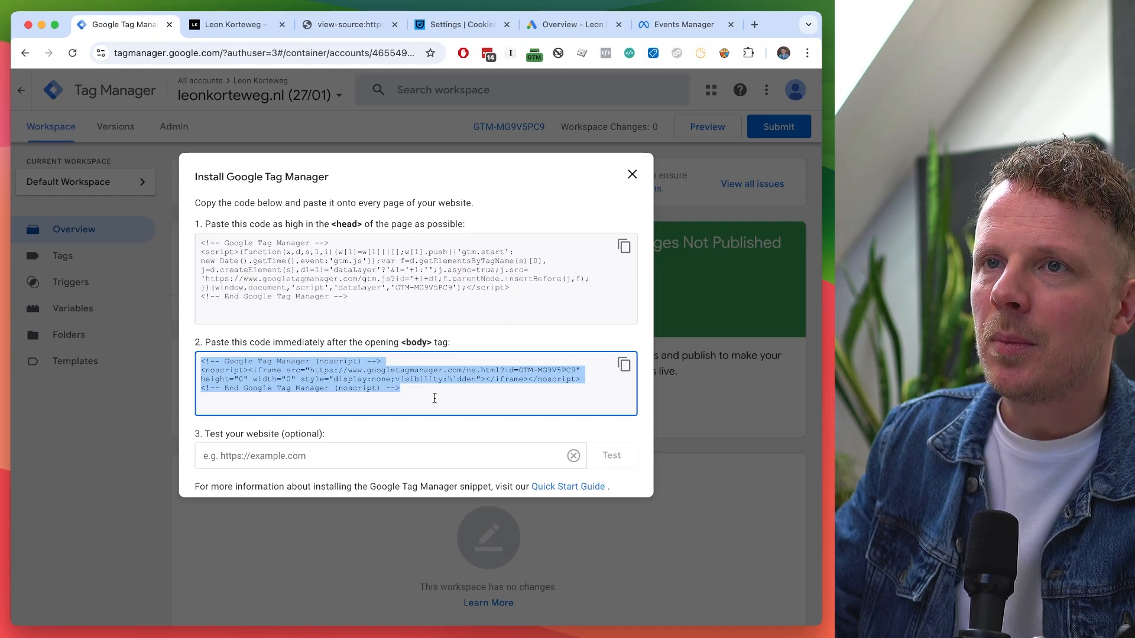
{"action": "left_click", "coordinate": [652, 190]}
{"action": "left_click_drag", "start_coordinate": [467, 123], "coordinate": [545, 137]}
{"action": "key", "text": "super+c"}
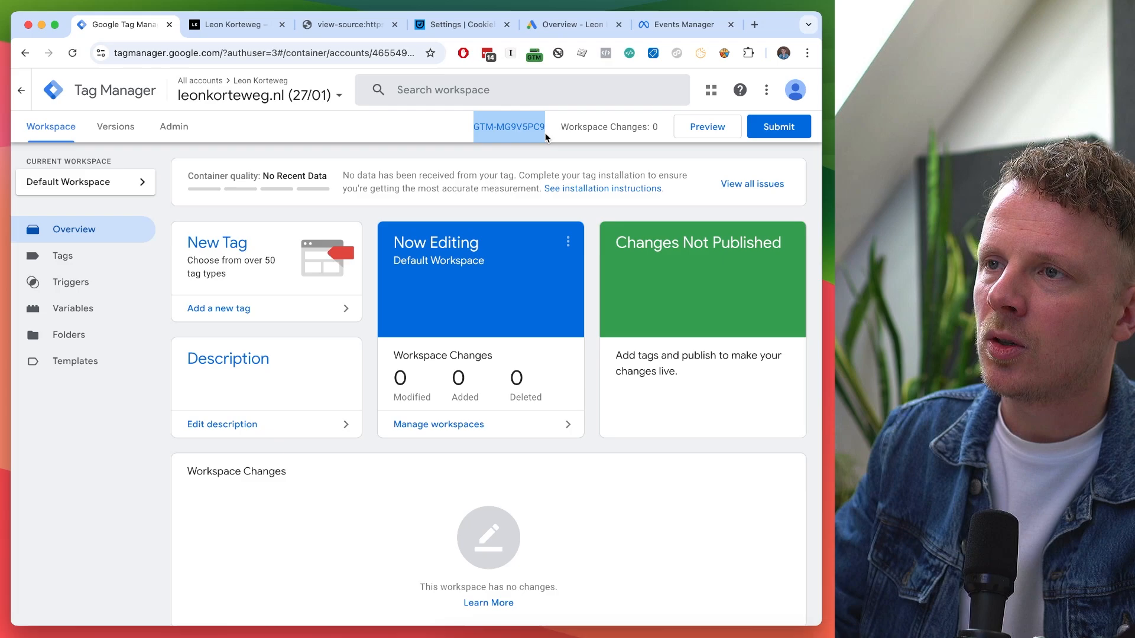
Search the homepage's page source for GTM-MG9V5PC9 and inspect the embedded GTM script.
{"action": "key", "text": "ctrl+Tab"}
{"action": "key", "text": "ctrl+Tab"}
{"action": "key", "text": "super+f"}
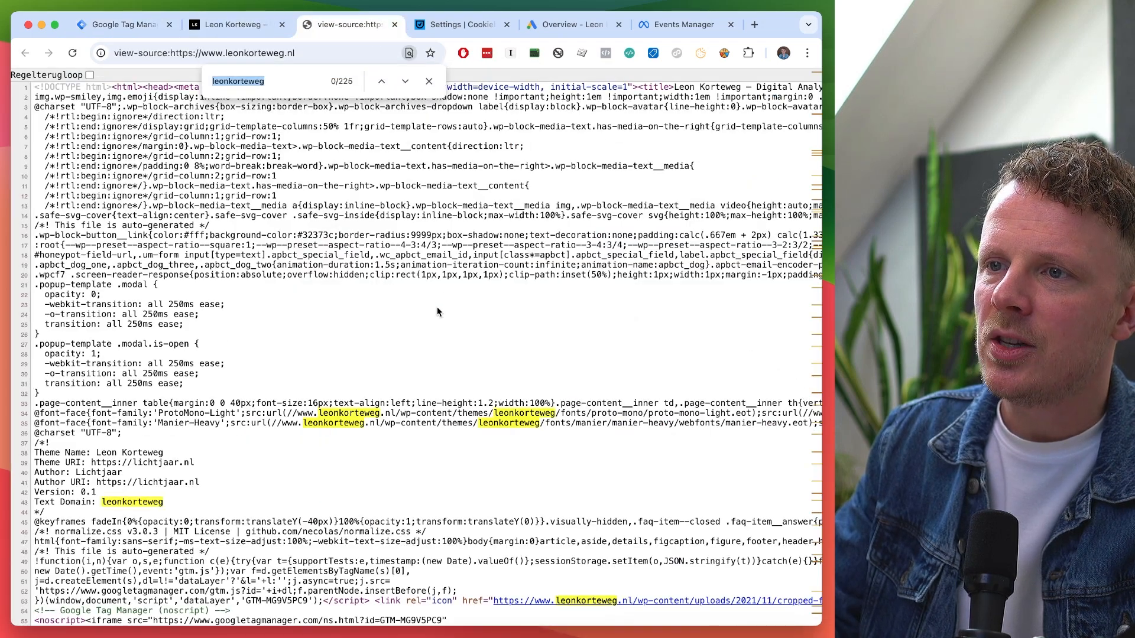
{"action": "key", "text": "super+v"}
{"action": "scroll", "coordinate": [438, 312], "scroll_direction": "down", "scroll_amount": 5}
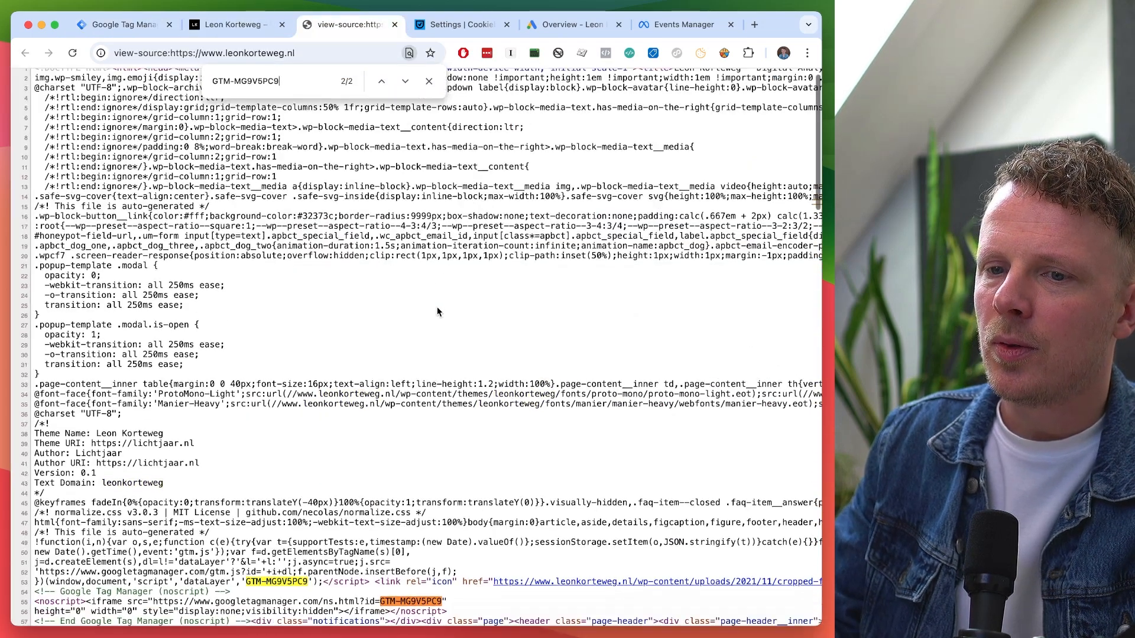
{"action": "double_click", "coordinate": [267, 459]}
{"action": "left_click_drag", "start_coordinate": [463, 450], "coordinate": [158, 421]}
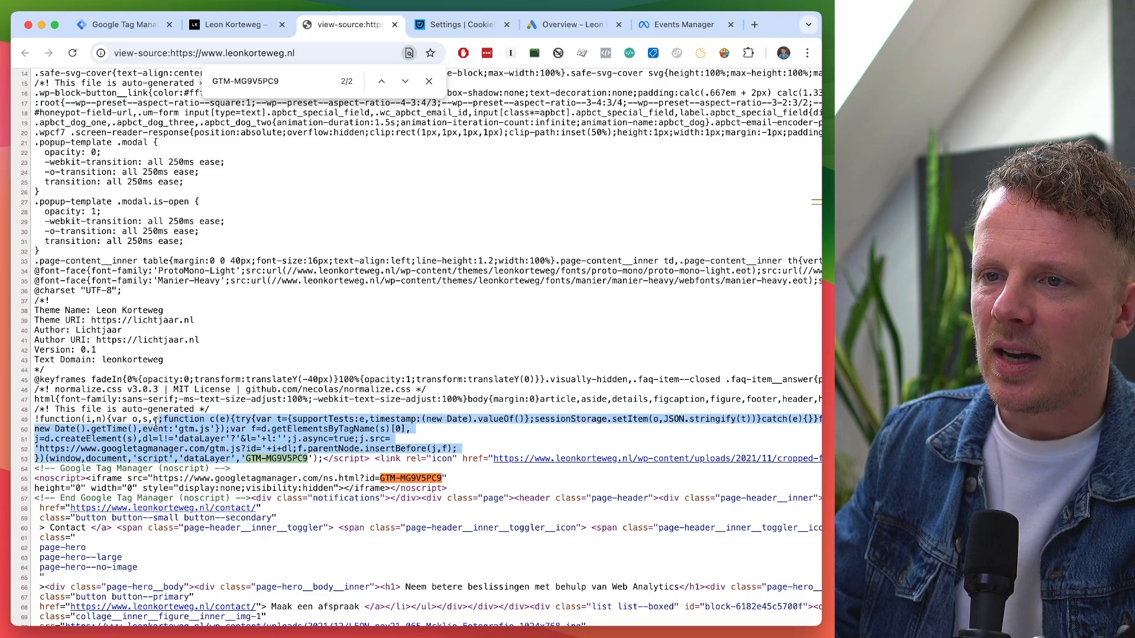
{"action": "left_click", "coordinate": [146, 389]}
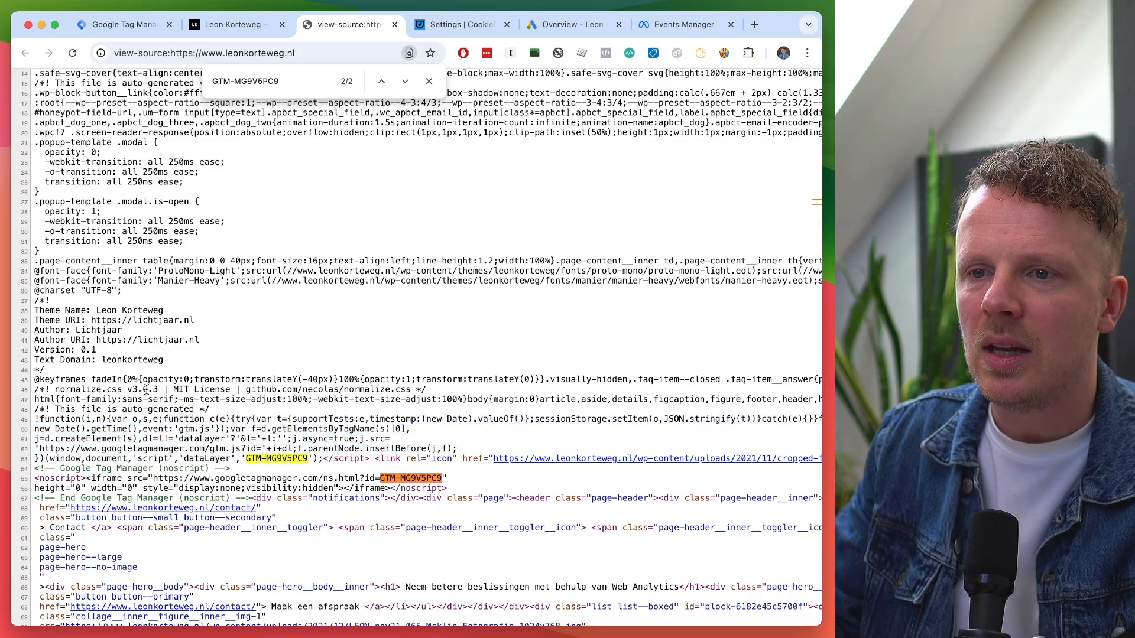
{"action": "scroll", "coordinate": [148, 390], "scroll_direction": "down", "scroll_amount": 3}
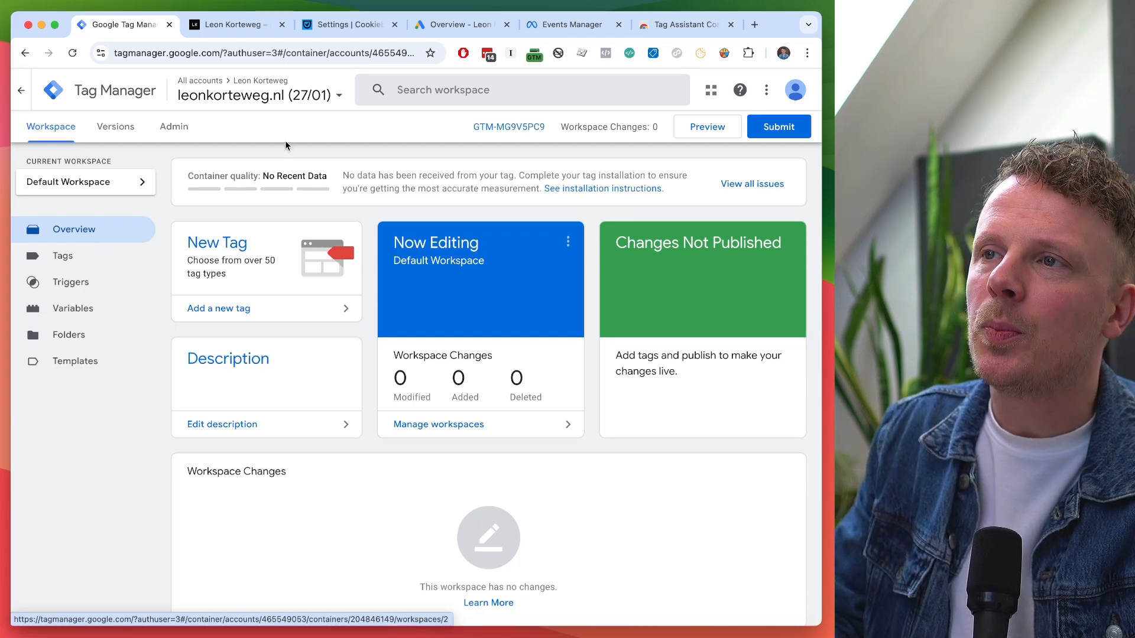
Open the Chrome Web Store page for Tag Assistant Companion and check its name.
{"action": "left_click", "coordinate": [673, 31]}
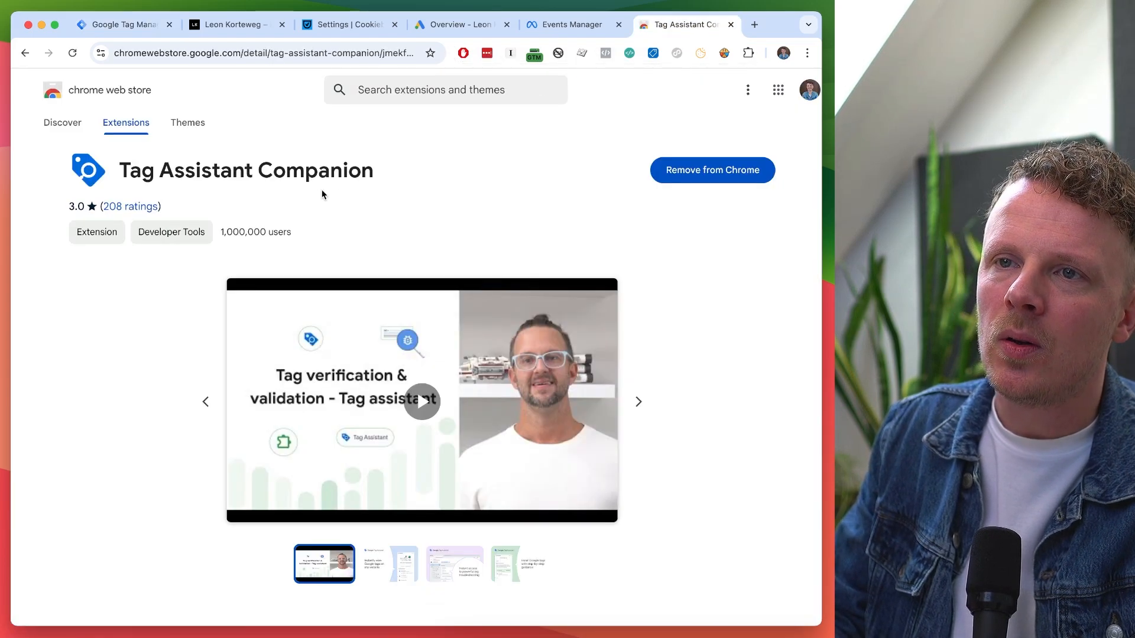
{"action": "left_click_drag", "start_coordinate": [144, 172], "coordinate": [275, 172]}
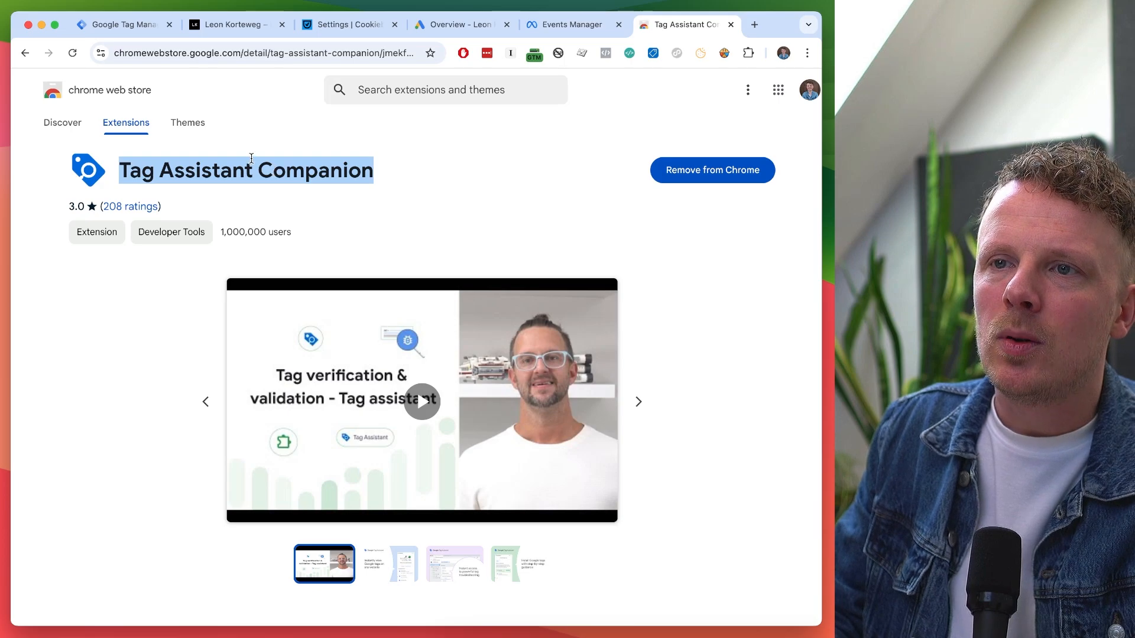
{"action": "left_click", "coordinate": [252, 166]}
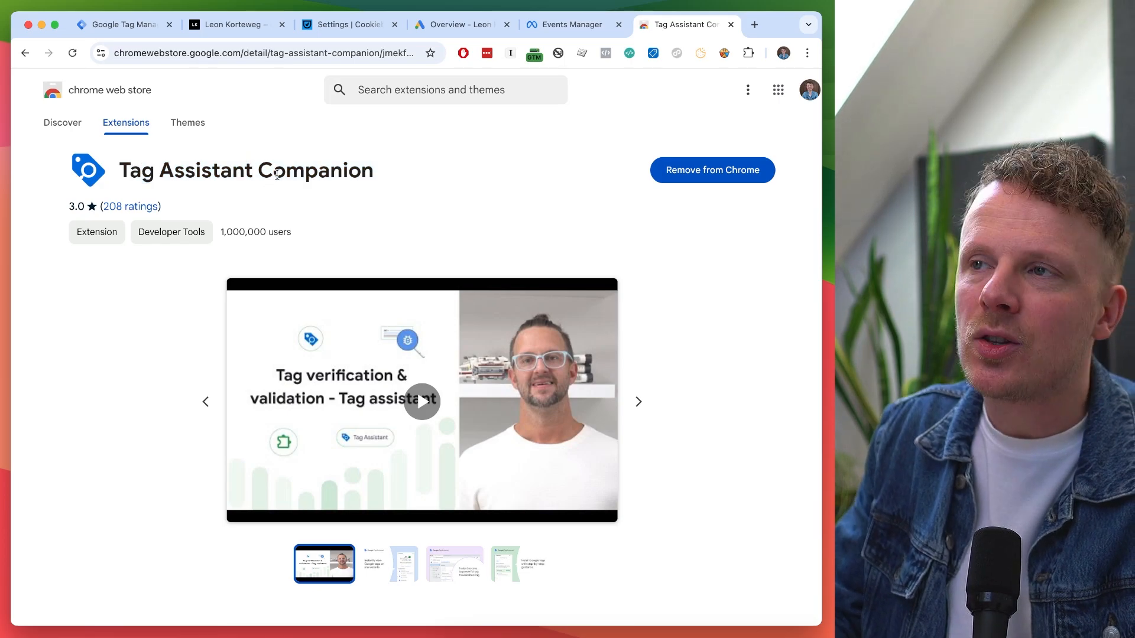
Toggle Tag Assistant Companion's pin in the Extensions menu, then return to Tag Manager.
{"action": "left_click", "coordinate": [749, 52]}
{"action": "scroll", "coordinate": [669, 289], "scroll_direction": "down", "scroll_amount": 3}
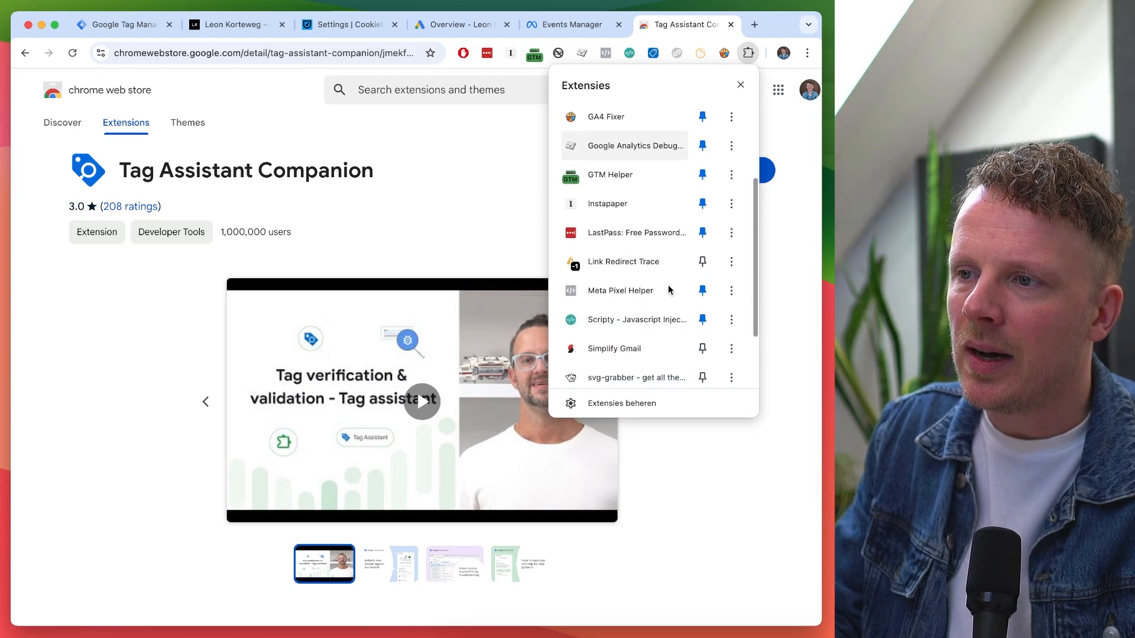
{"action": "scroll", "coordinate": [668, 285], "scroll_direction": "down", "scroll_amount": 3}
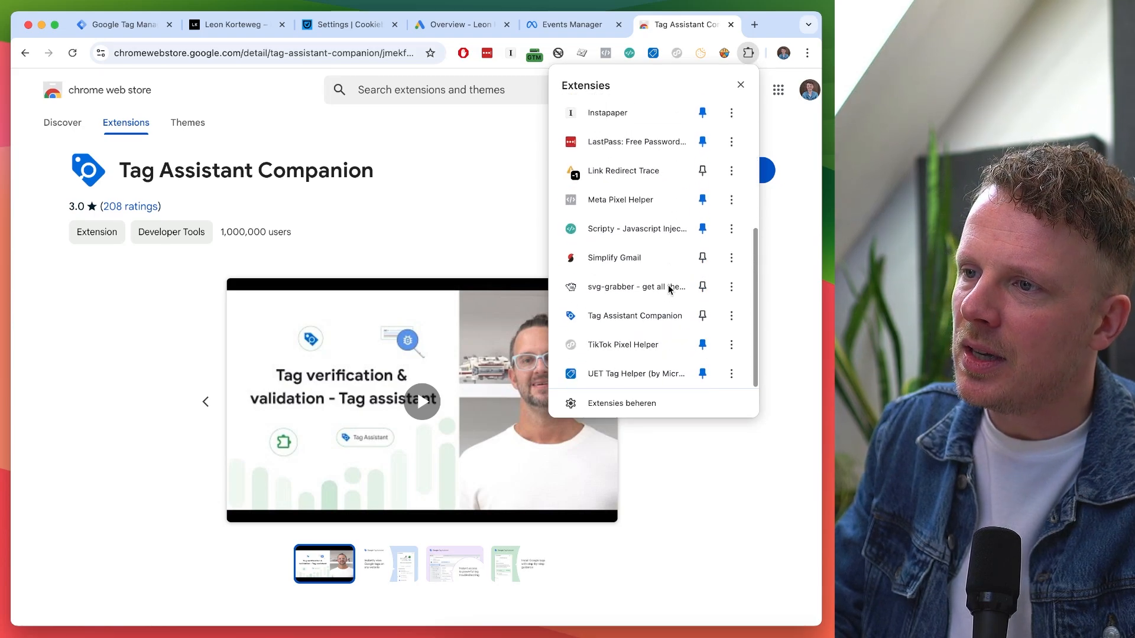
{"action": "left_click", "coordinate": [702, 317]}
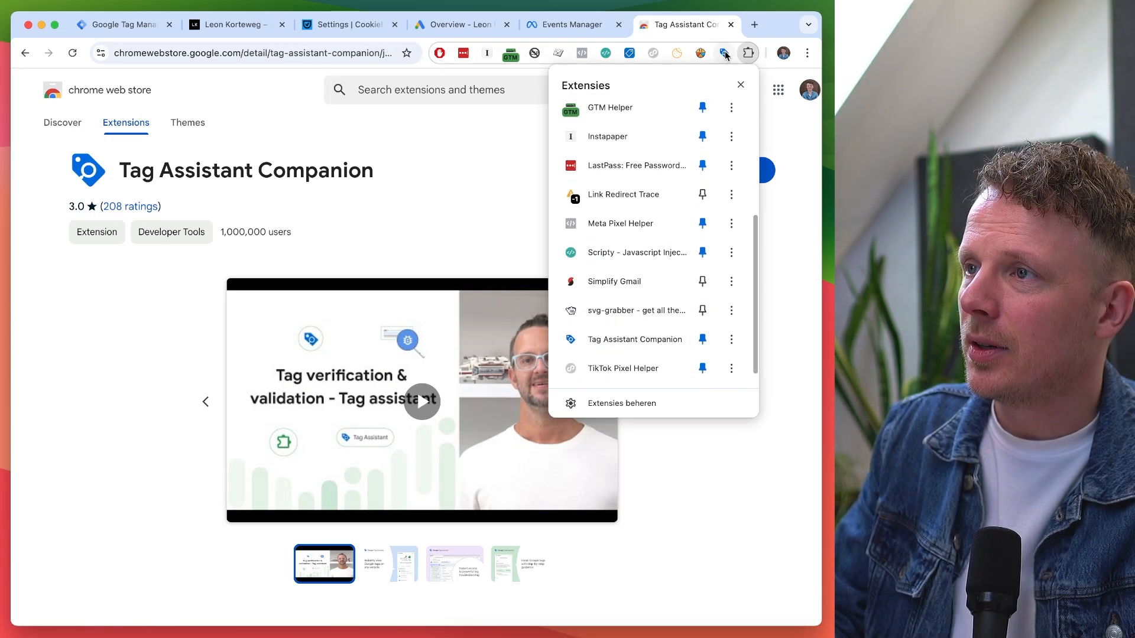
{"action": "scroll", "coordinate": [641, 261], "scroll_direction": "down", "scroll_amount": 1}
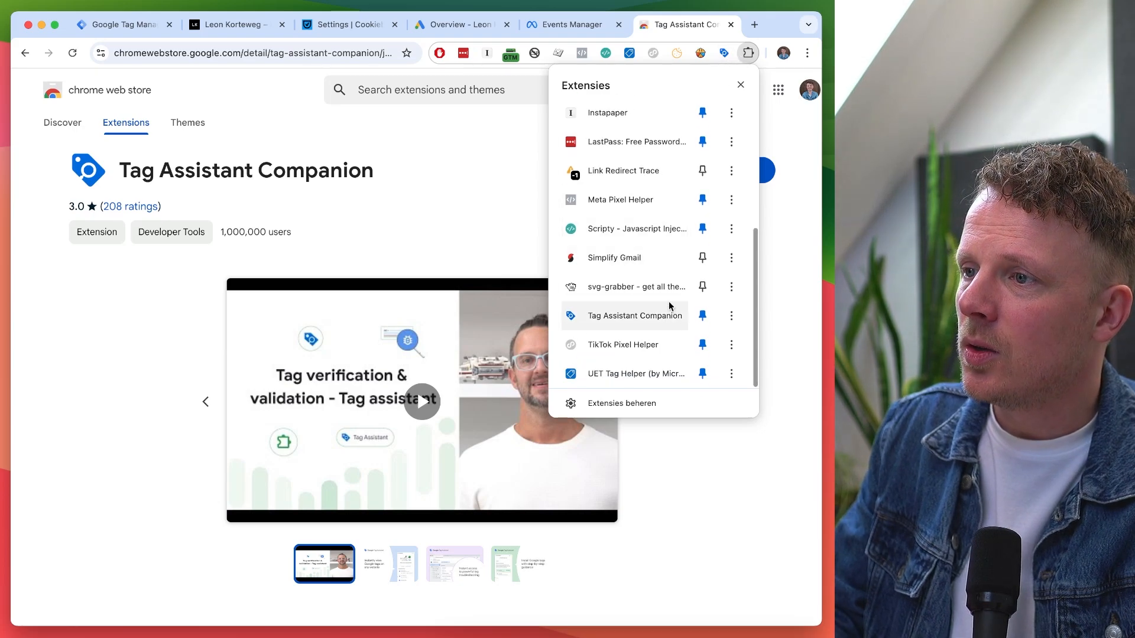
{"action": "left_click", "coordinate": [702, 317]}
{"action": "left_click", "coordinate": [348, 188]}
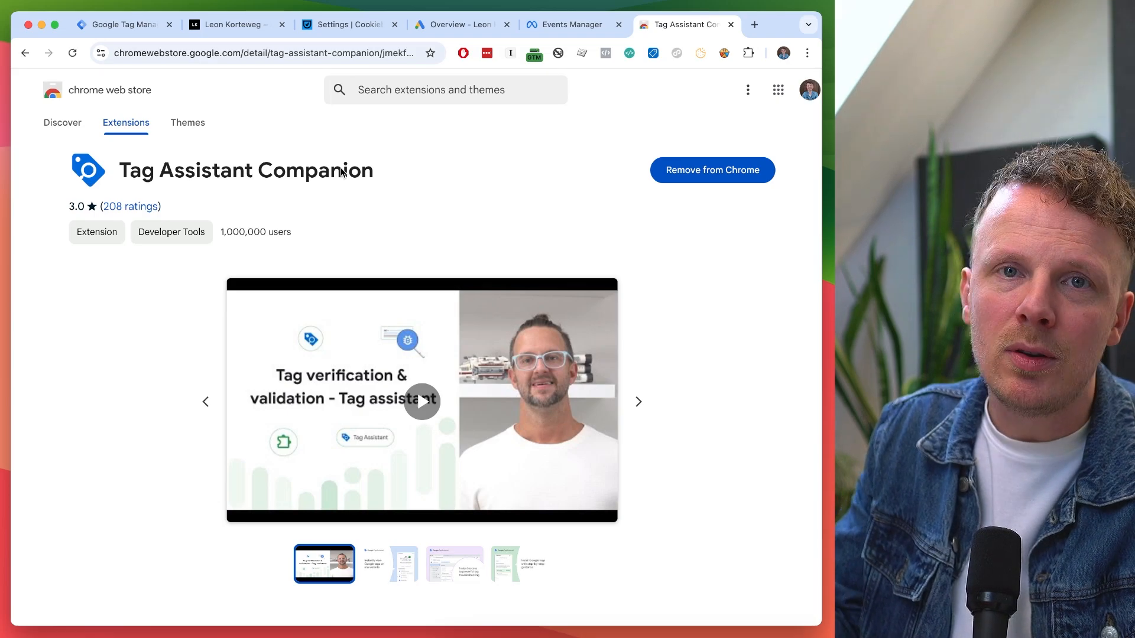
{"action": "key", "text": "ctrl+Tab"}
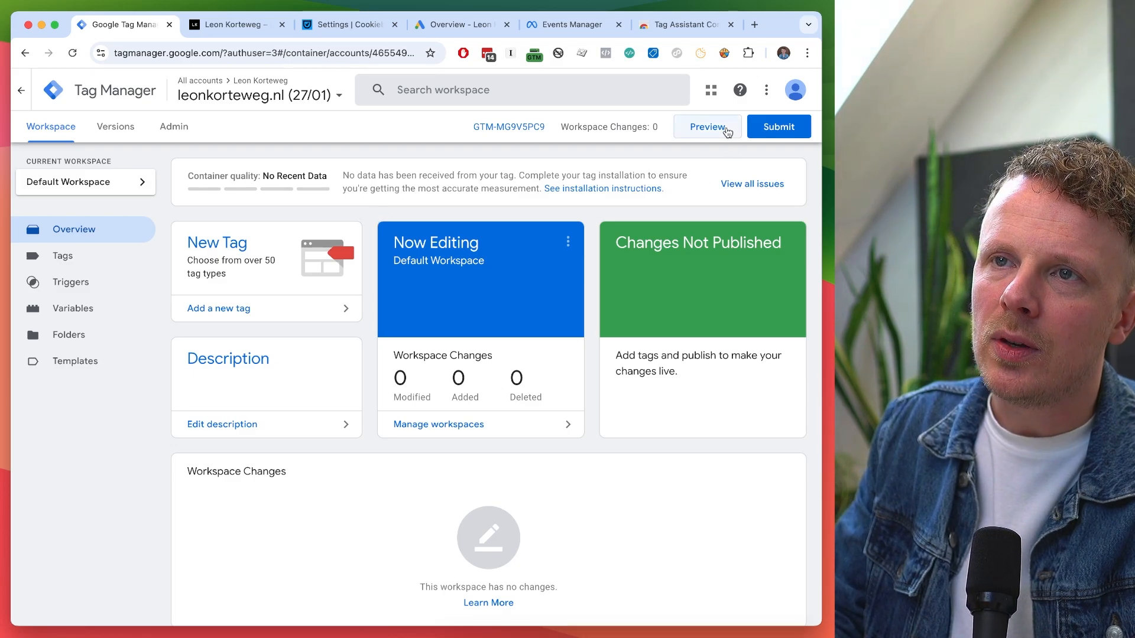
{"action": "left_click_drag", "start_coordinate": [112, 27], "coordinate": [117, 40]}
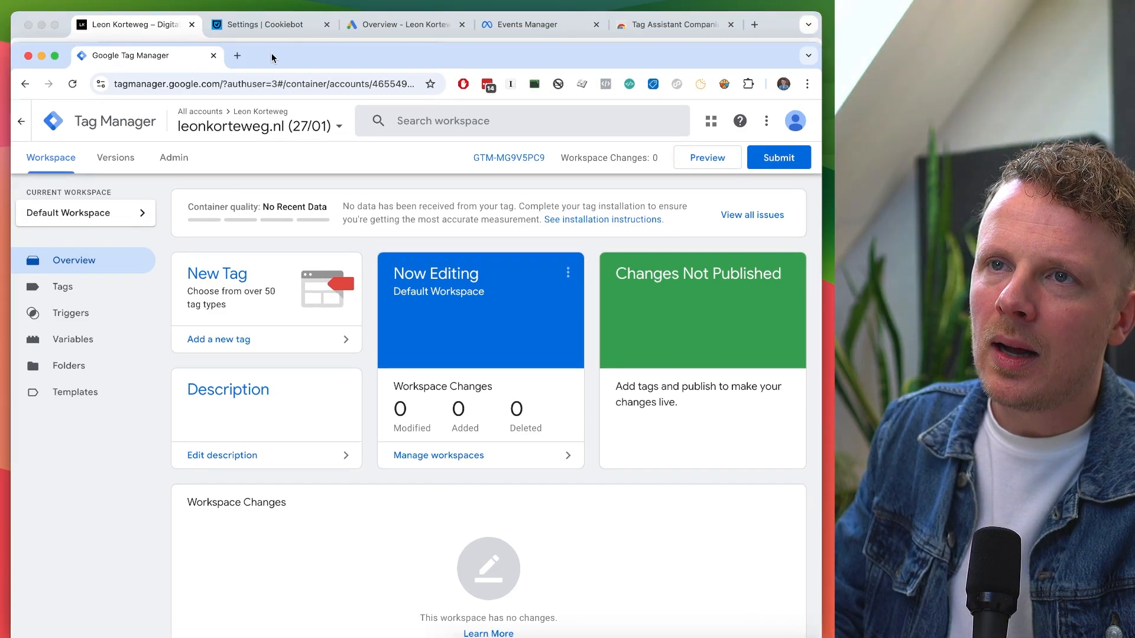
{"action": "left_click_drag", "start_coordinate": [281, 56], "coordinate": [282, 30]}
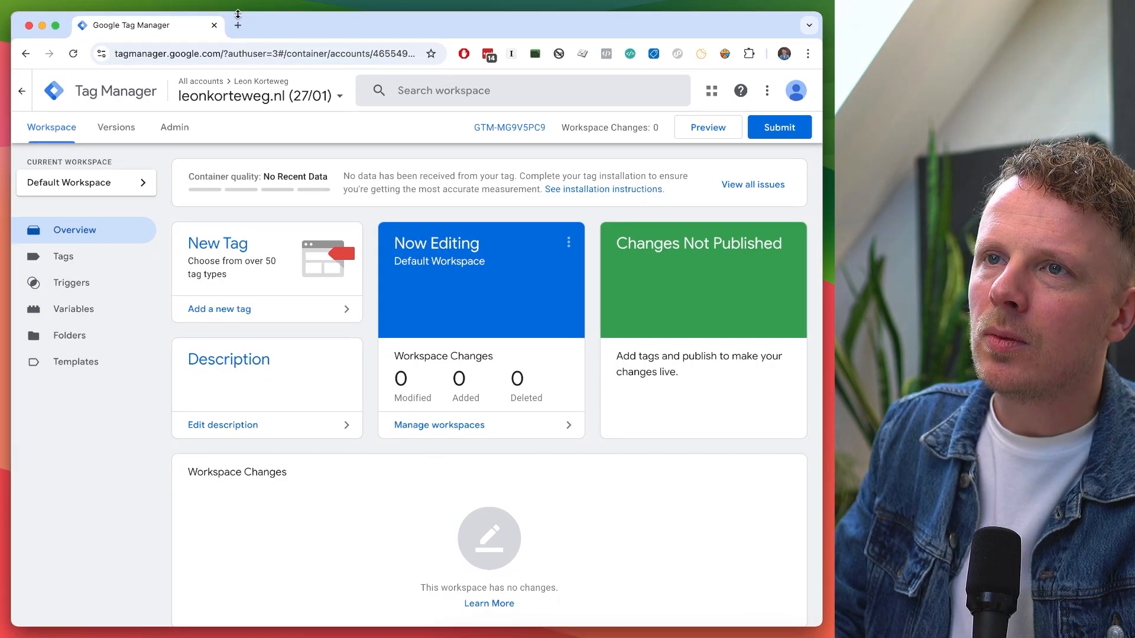
{"action": "left_click", "coordinate": [689, 128]}
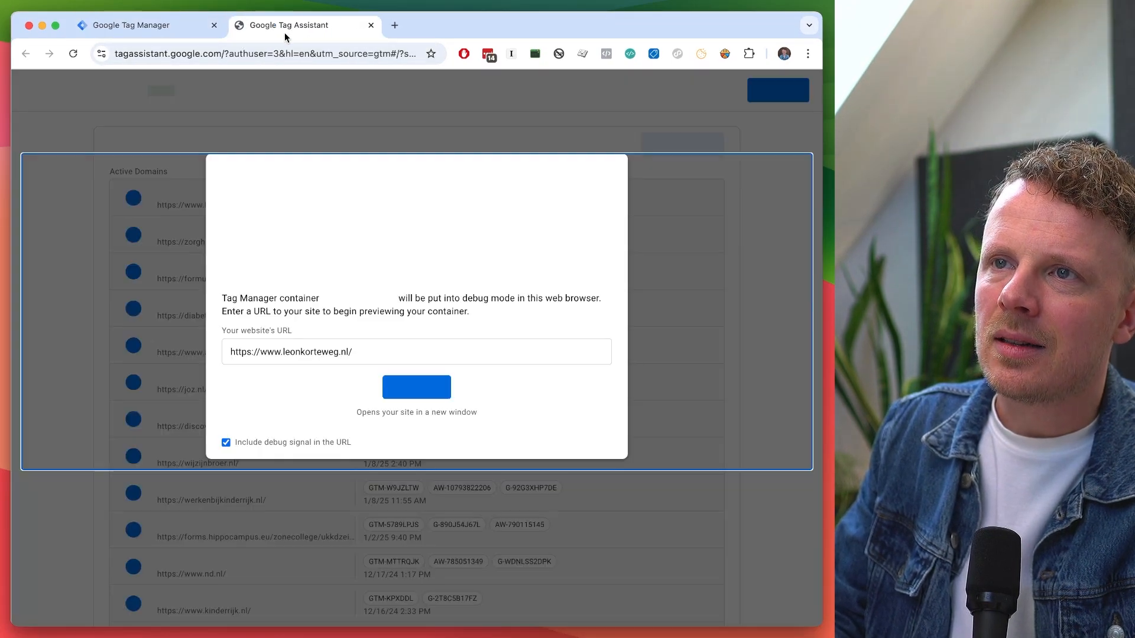
{"action": "key", "text": "BackSpace"}
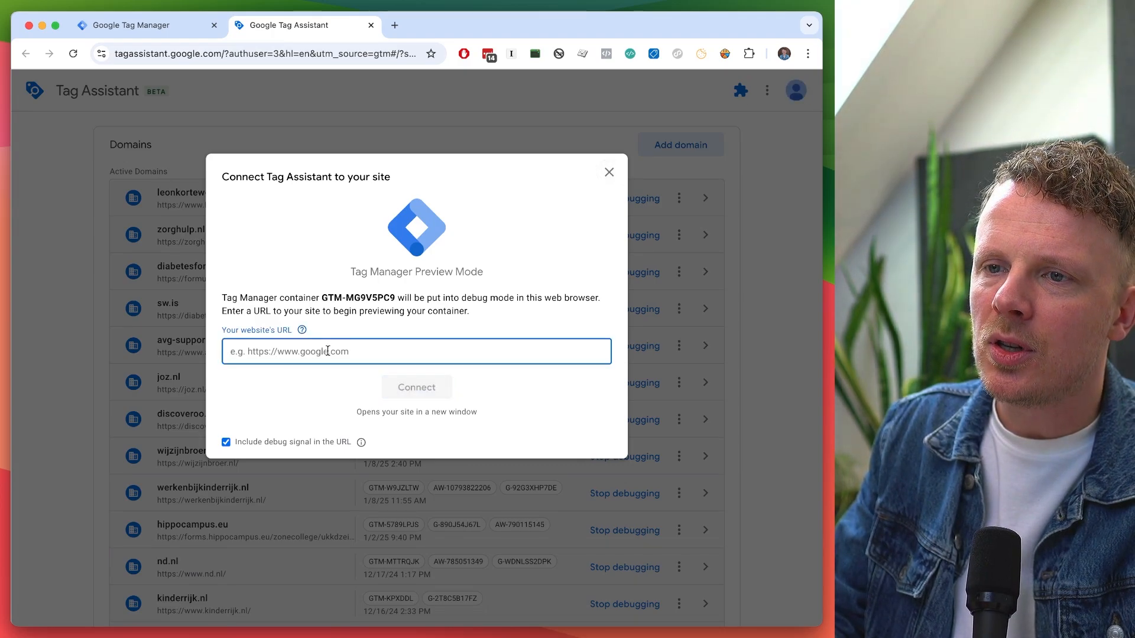
{"action": "type", "text": "https://www.leonkorteweg.nl/"}
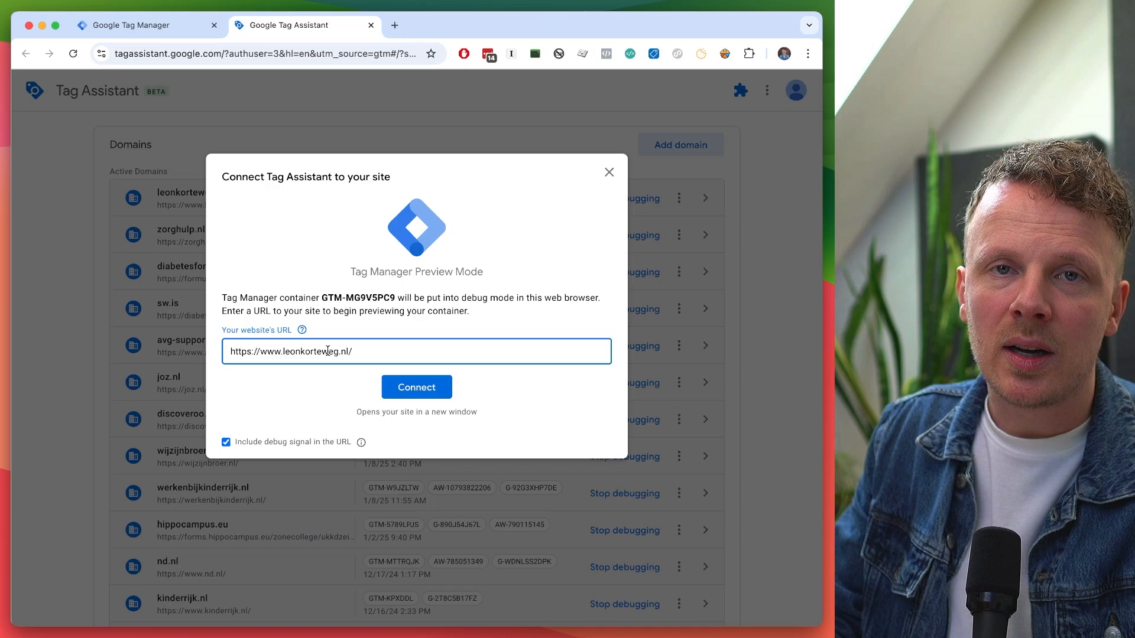
{"action": "left_click", "coordinate": [395, 385]}
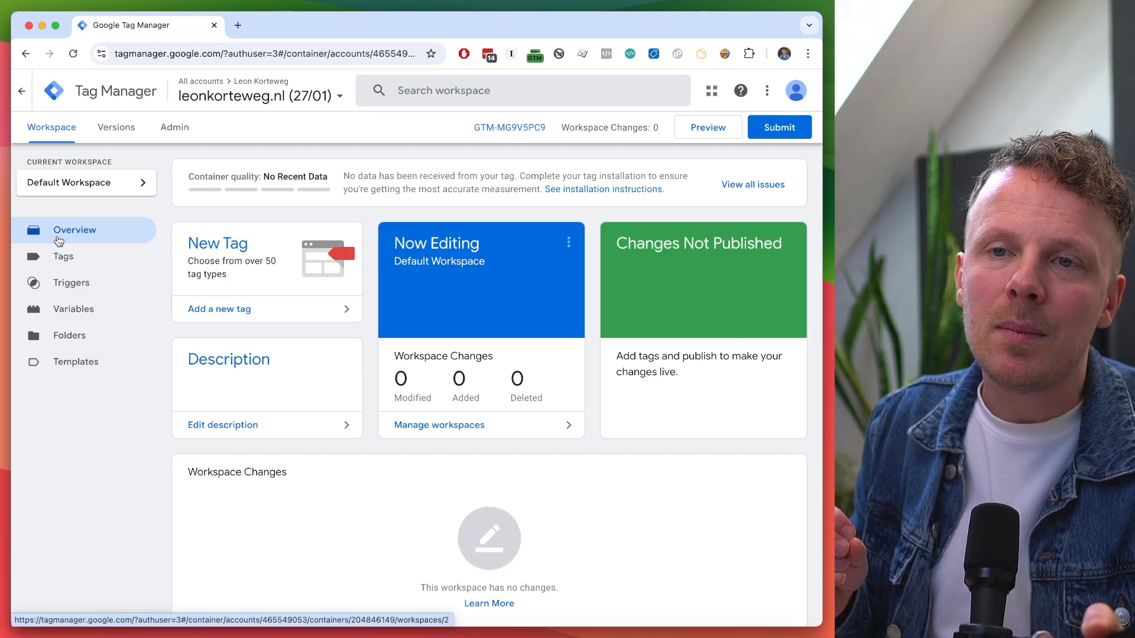
Show the Tags list for the leonkorteweg.nl (27/01) container, which has no tags yet.
{"action": "left_click", "coordinate": [62, 256]}
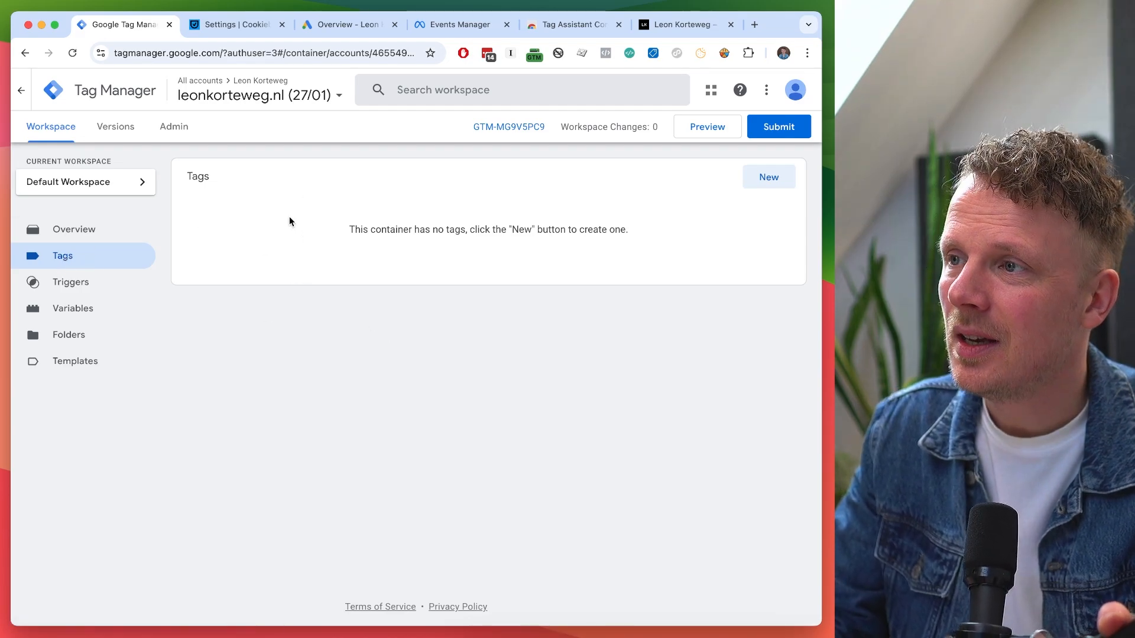
Create a new tag and rename it from Untitled Tag to '99.01 Cookie Banner - Cookiebot'.
{"action": "left_click", "coordinate": [770, 184]}
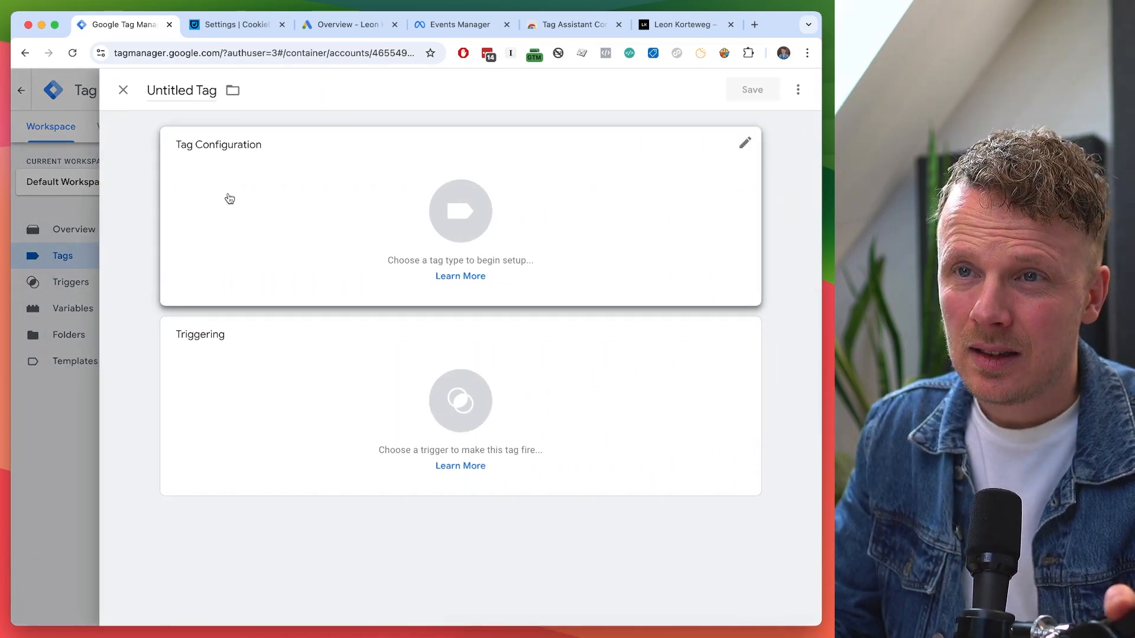
{"action": "triple_click", "coordinate": [172, 102]}
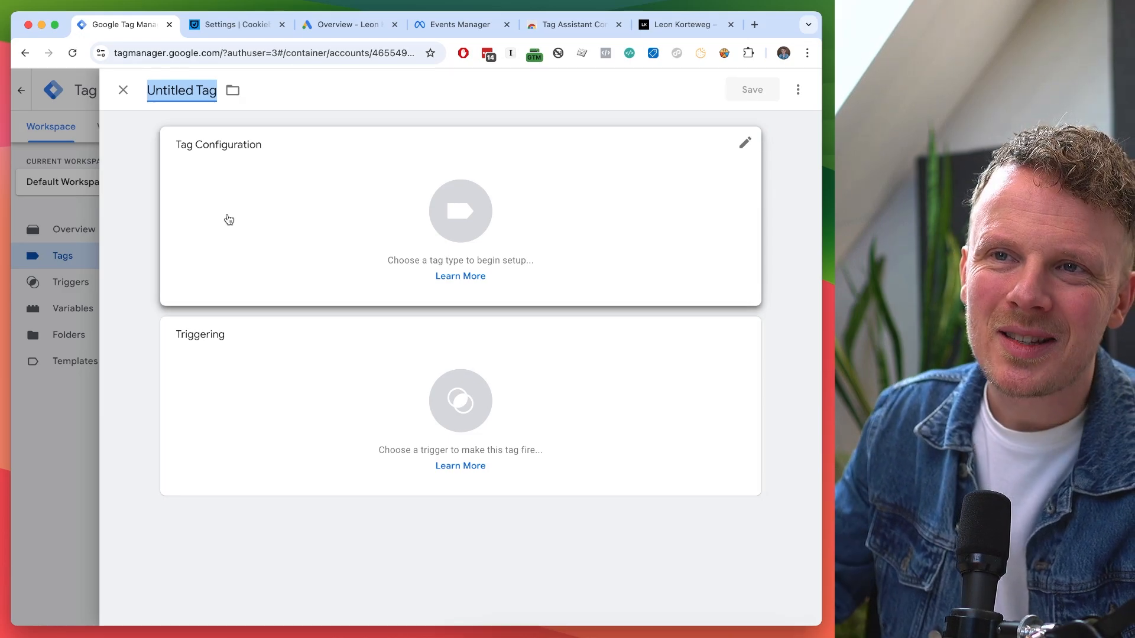
{"action": "double_click", "coordinate": [178, 90]}
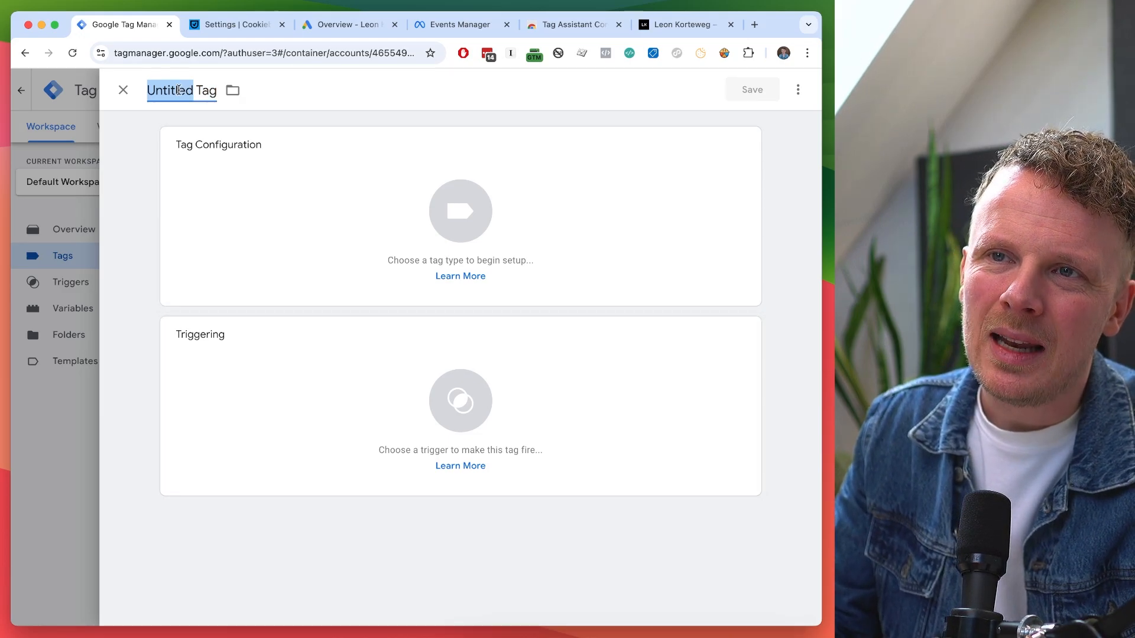
{"action": "triple_click", "coordinate": [179, 90]}
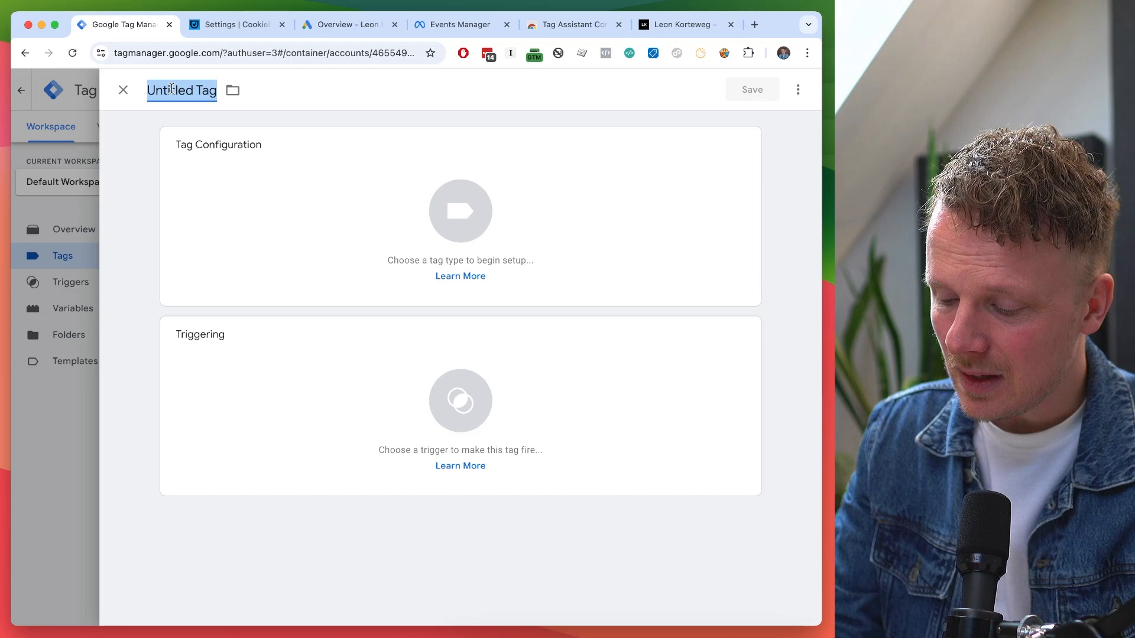
{"action": "type", "text": "99.01"}
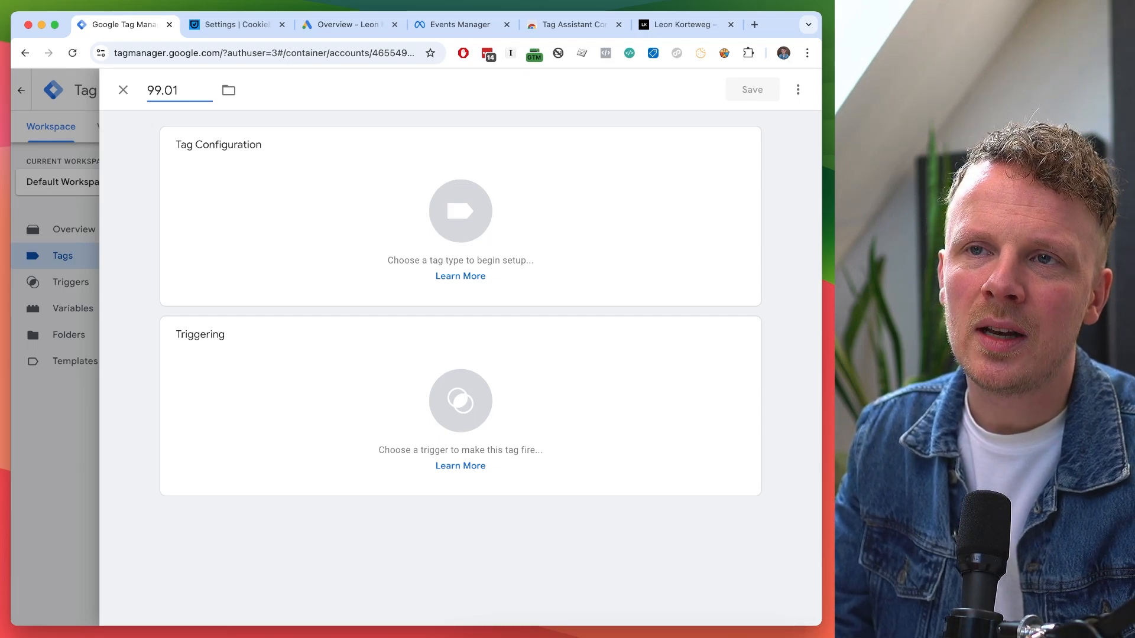
{"action": "type", "text": "C"}
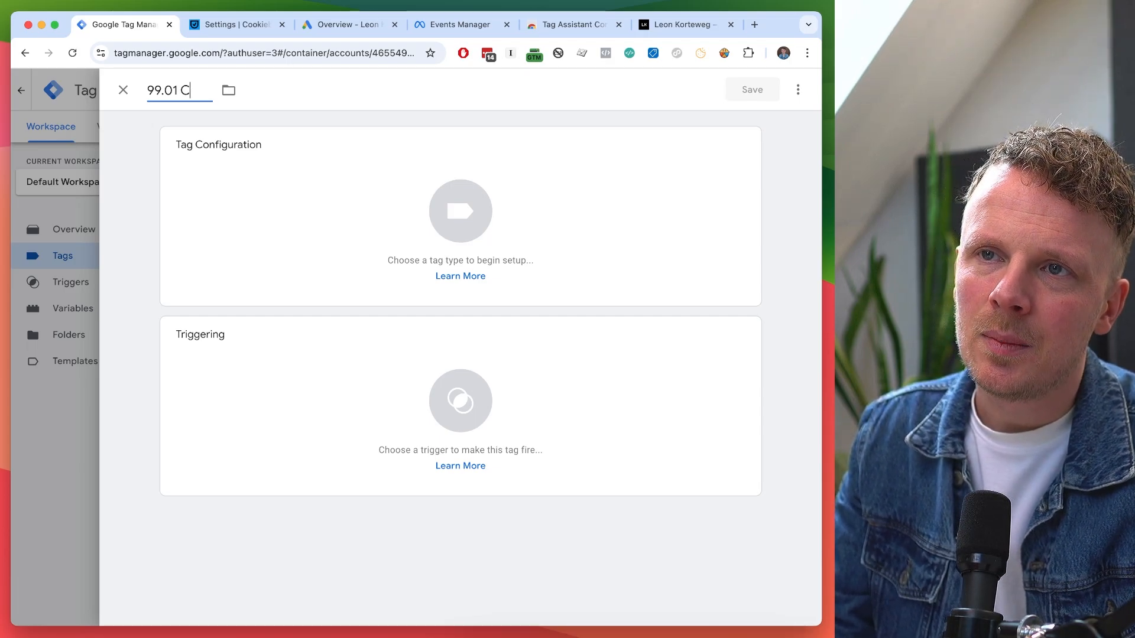
{"action": "type", "text": "ookie"}
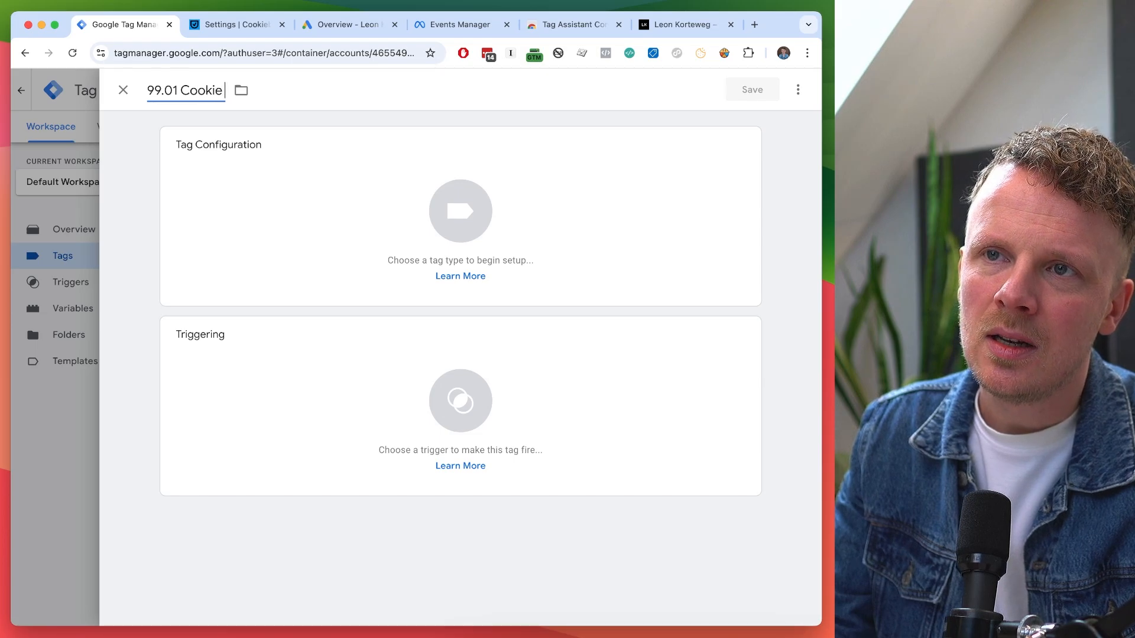
{"action": "type", "text": " Banner - Cookiebot"}
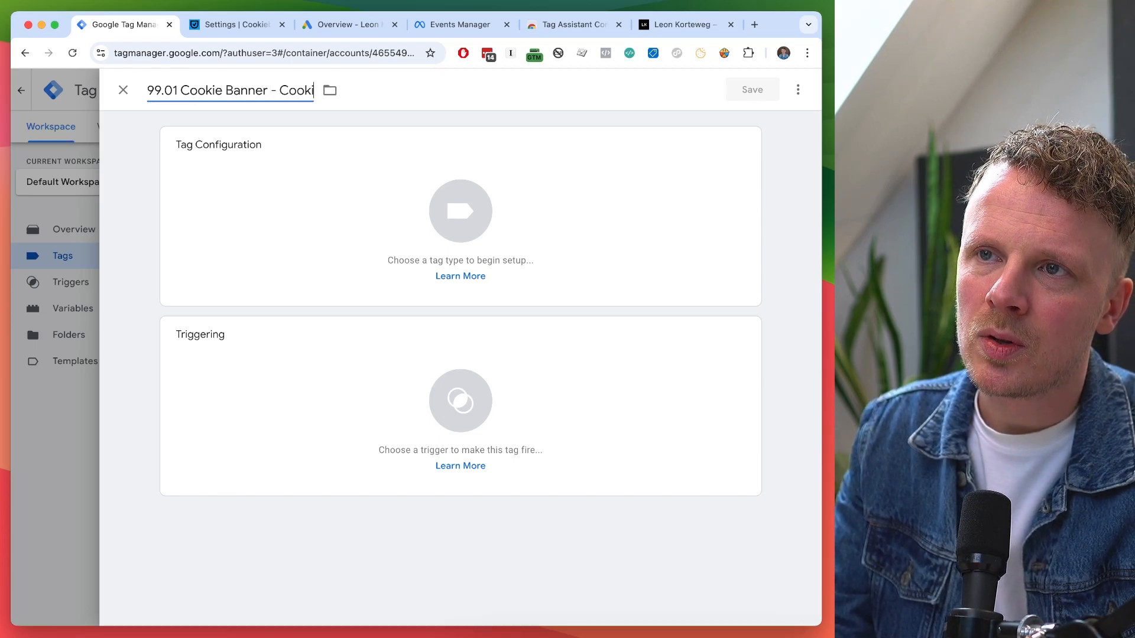
{"action": "triple_click", "coordinate": [174, 92]}
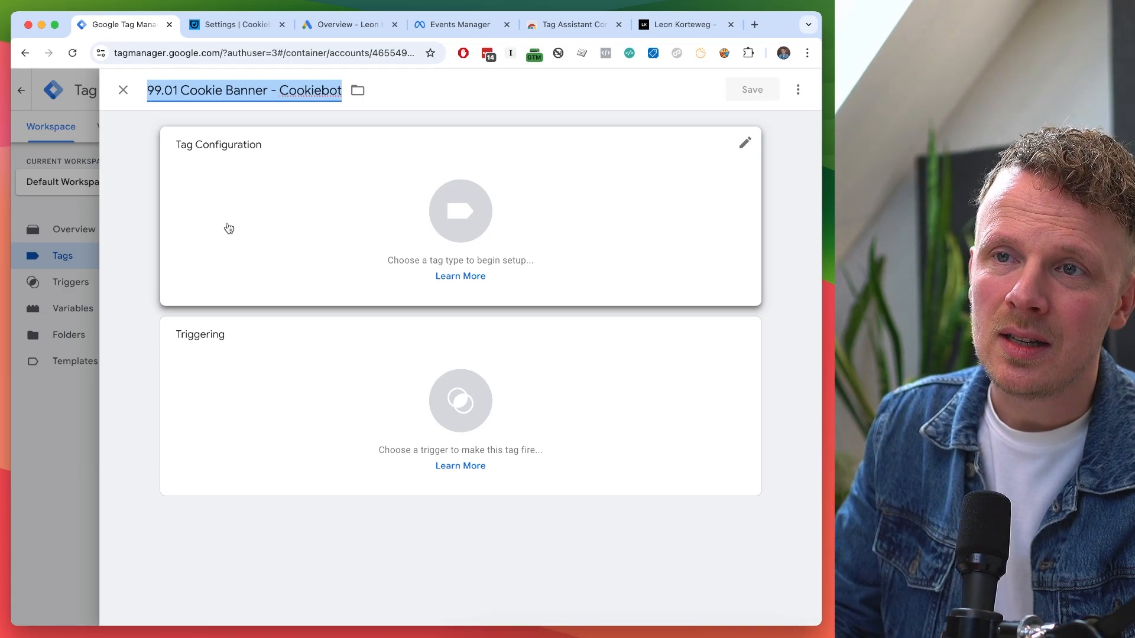
Search the Community Template Gallery for 'cookiebot' and add Cookiebot CMP as the tag type.
{"action": "left_click", "coordinate": [229, 229]}
{"action": "scroll", "coordinate": [552, 264], "scroll_direction": "down", "scroll_amount": 10}
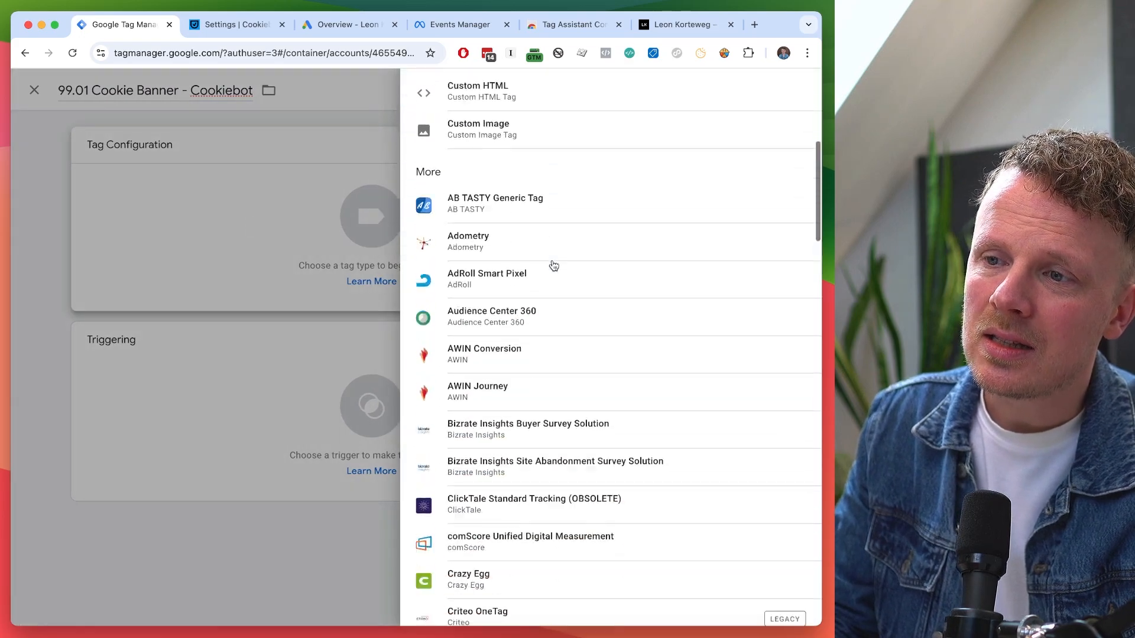
{"action": "scroll", "coordinate": [553, 265], "scroll_direction": "down", "scroll_amount": 15}
{"action": "scroll", "coordinate": [553, 265], "scroll_direction": "up", "scroll_amount": 20}
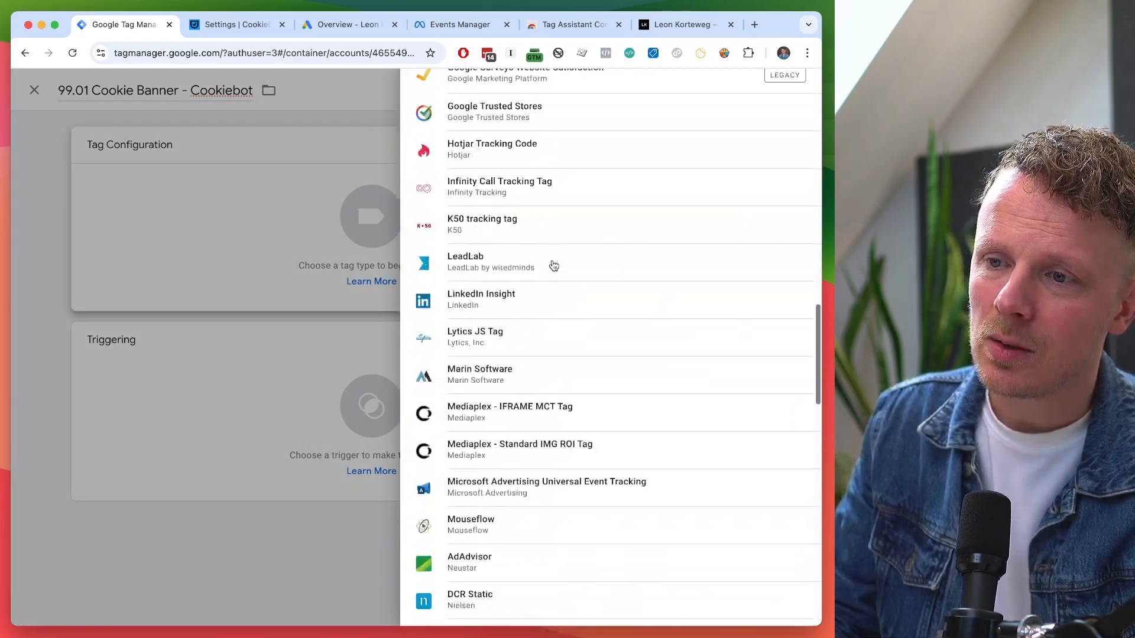
{"action": "scroll", "coordinate": [554, 265], "scroll_direction": "up", "scroll_amount": 4}
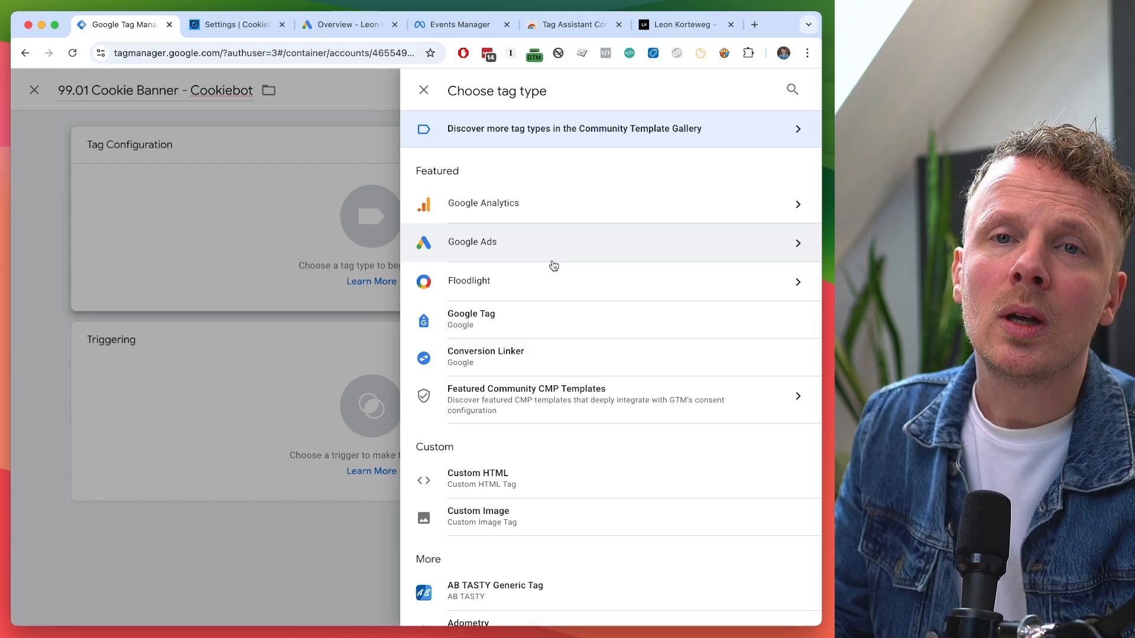
{"action": "left_click", "coordinate": [596, 142]}
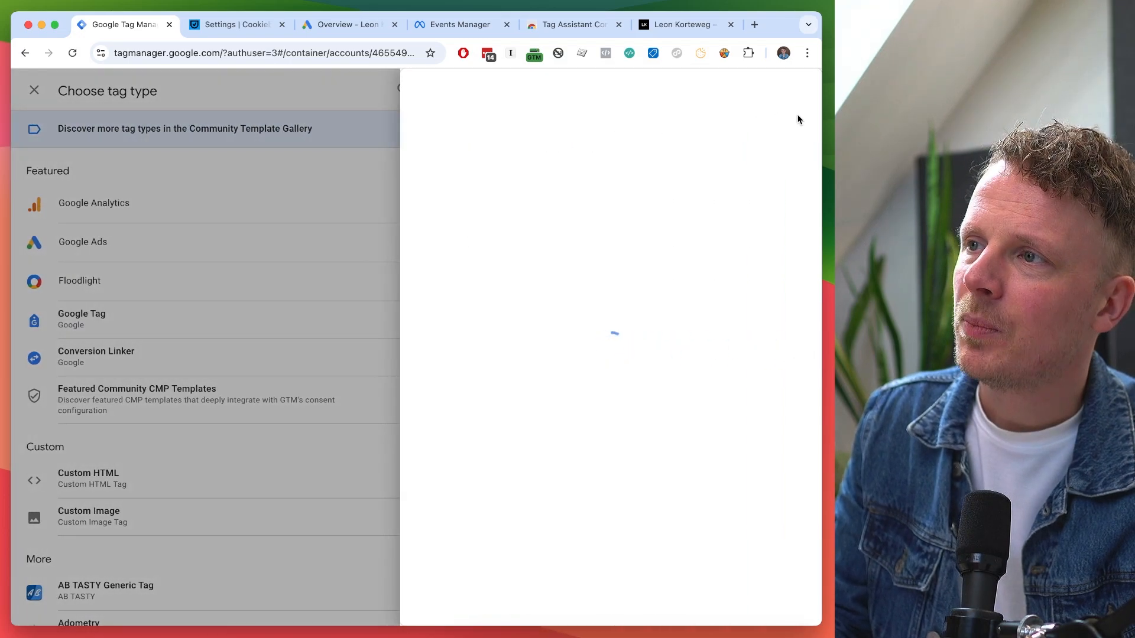
{"action": "left_click", "coordinate": [793, 90]}
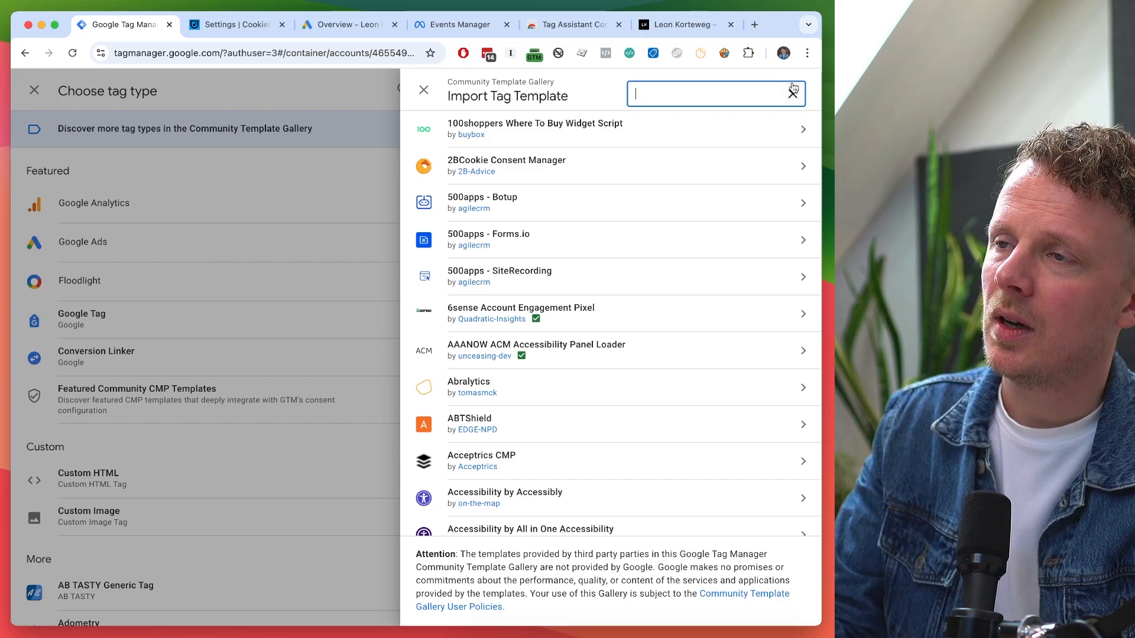
{"action": "type", "text": "cookiebot"}
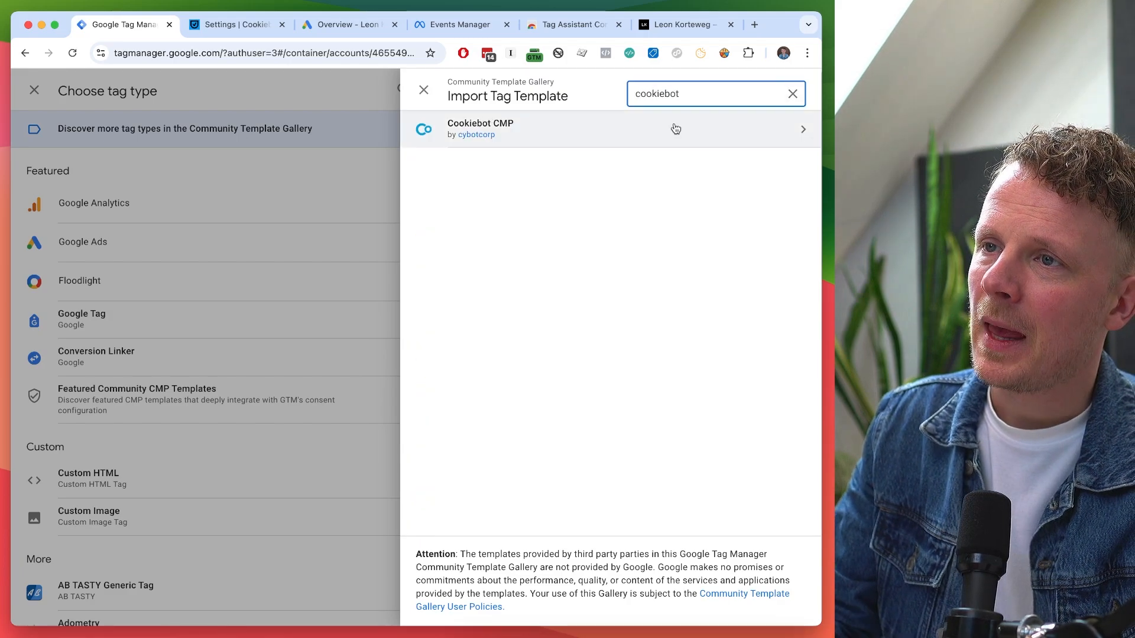
{"action": "left_click", "coordinate": [573, 140]}
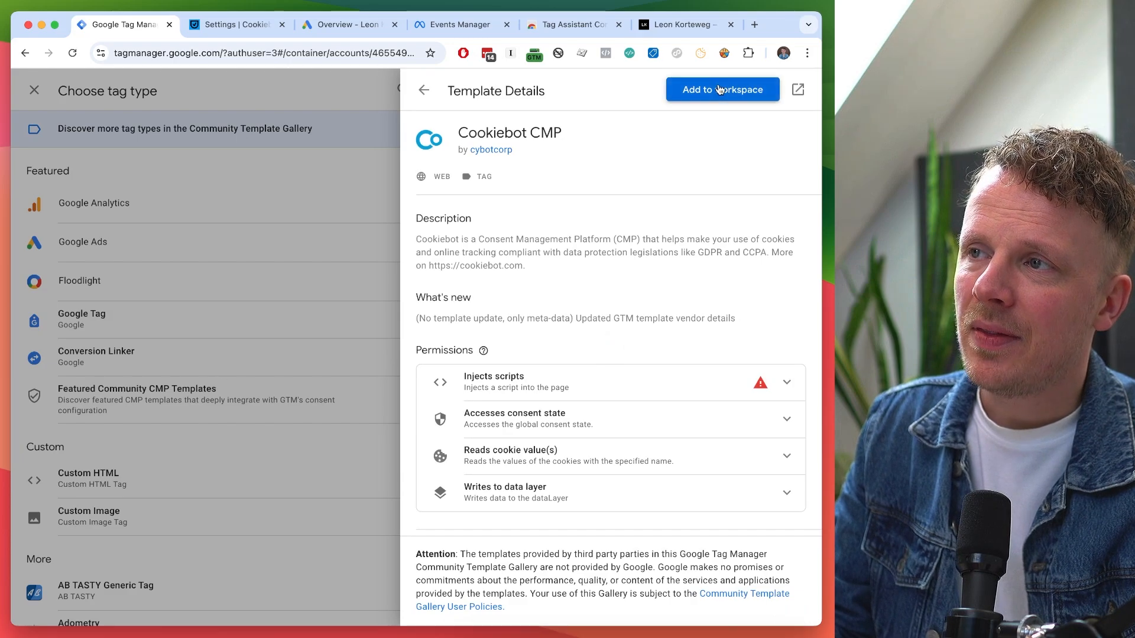
{"action": "left_click", "coordinate": [719, 89]}
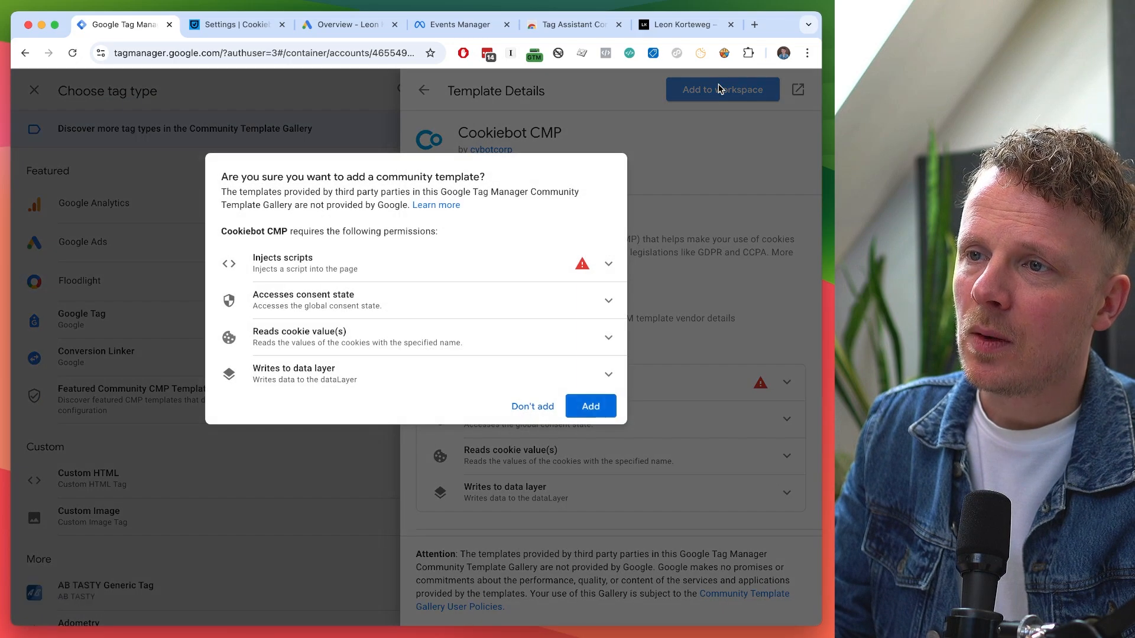
{"action": "left_click", "coordinate": [604, 414]}
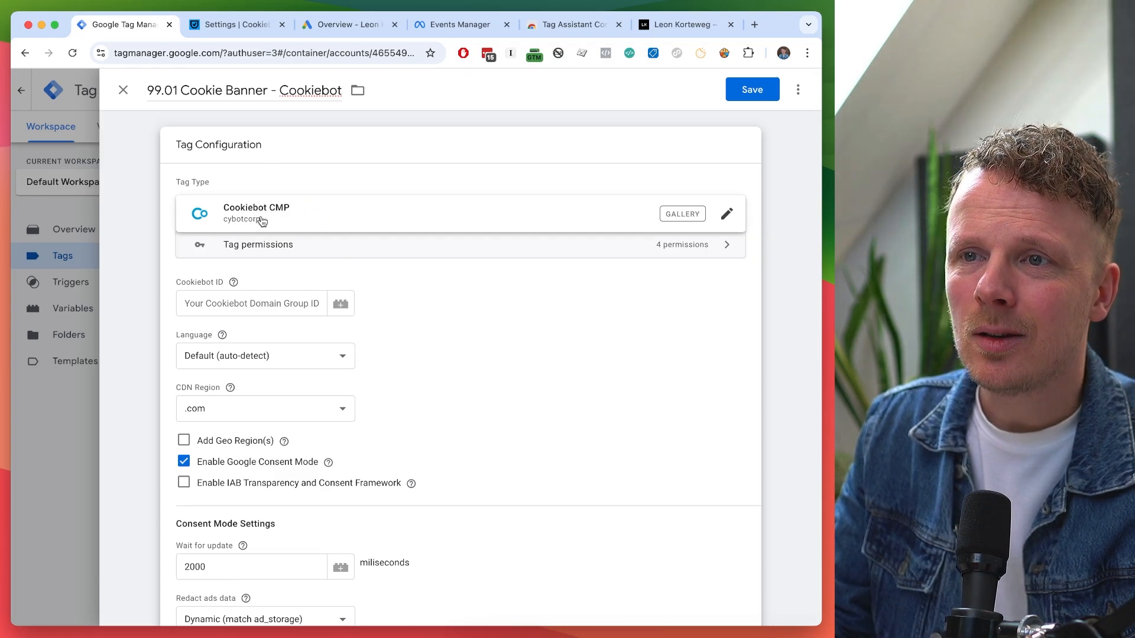
Leave the Cookiebot ID field empty and switch to the Cookiebot settings page.
{"action": "scroll", "coordinate": [255, 248], "scroll_direction": "down", "scroll_amount": 1}
{"action": "left_click", "coordinate": [242, 288]}
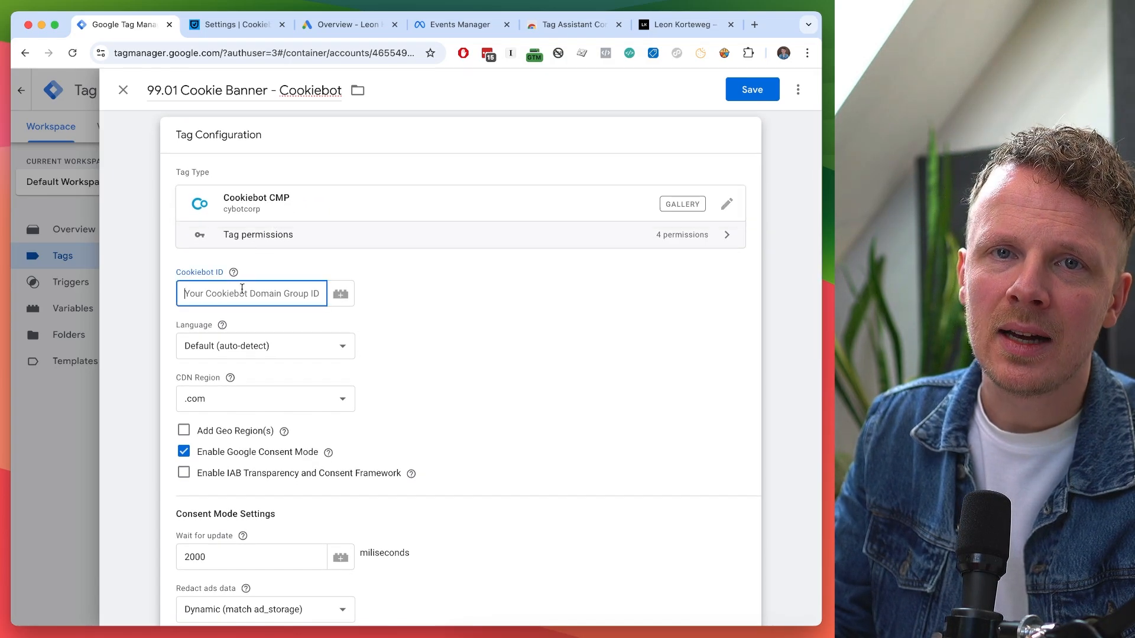
{"action": "scroll", "coordinate": [242, 289], "scroll_direction": "down", "scroll_amount": 2}
{"action": "left_click", "coordinate": [231, 300]}
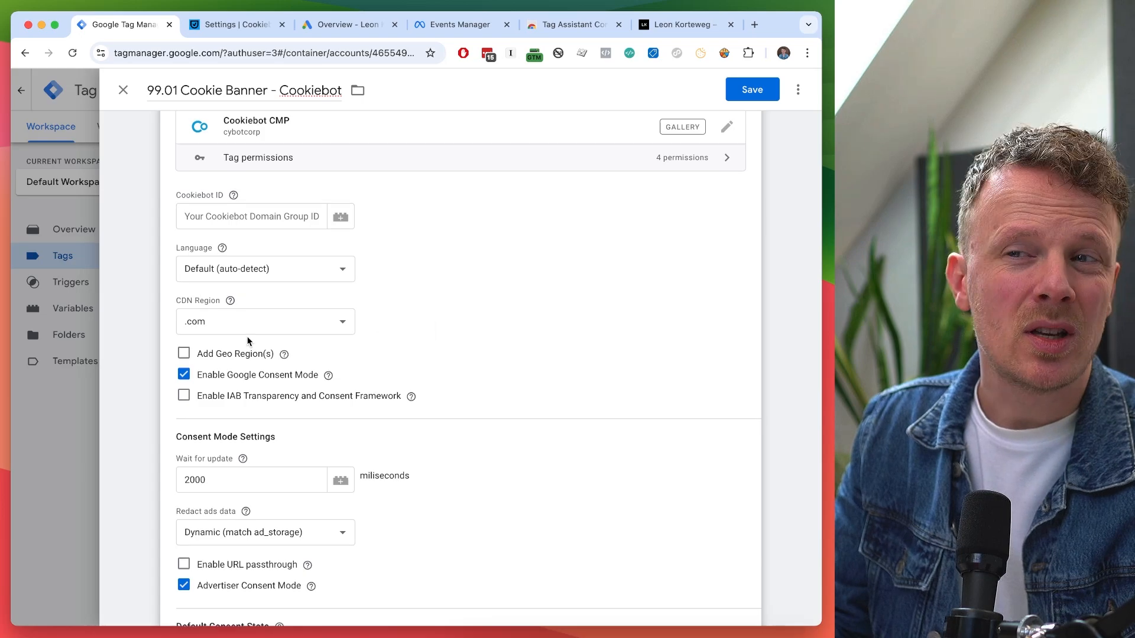
{"action": "scroll", "coordinate": [248, 341], "scroll_direction": "up", "scroll_amount": 3}
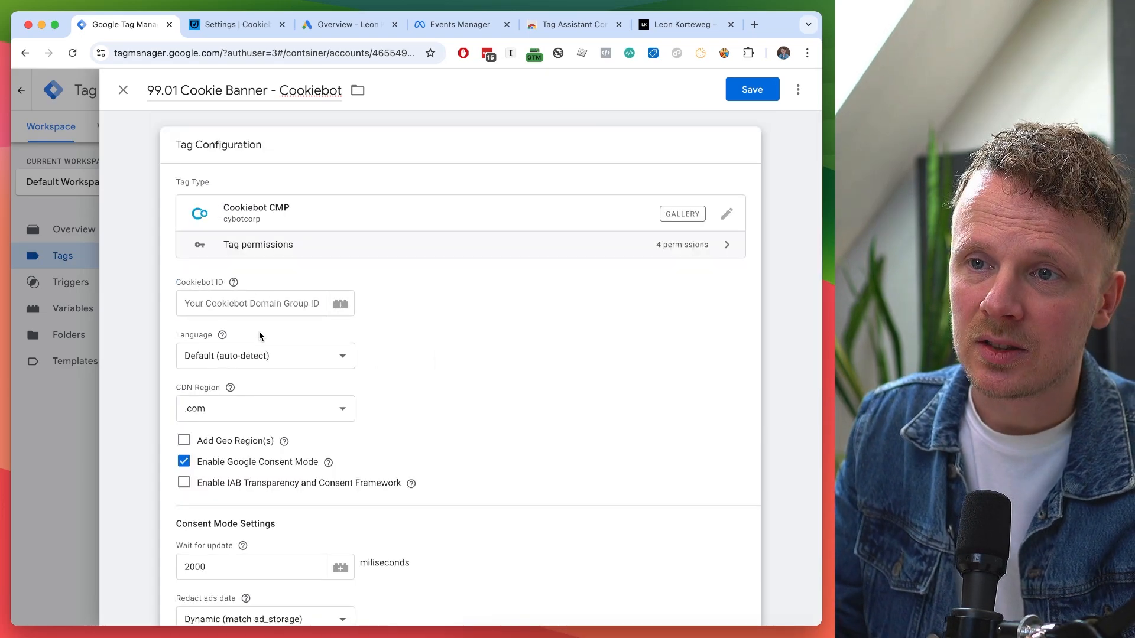
{"action": "left_click", "coordinate": [243, 304]}
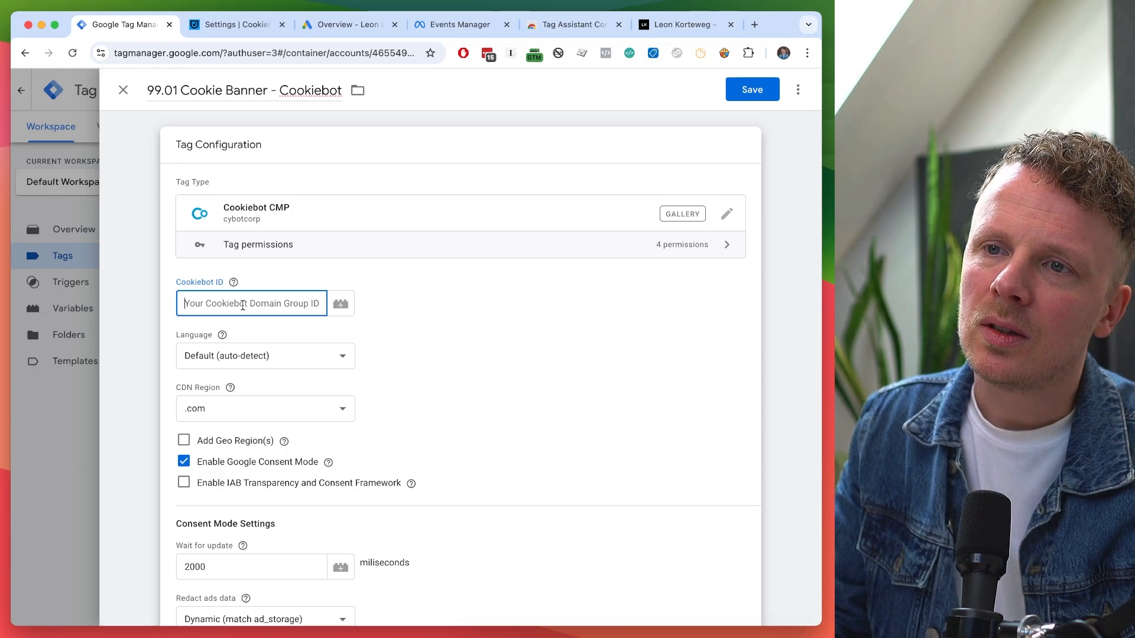
{"action": "left_click", "coordinate": [237, 24]}
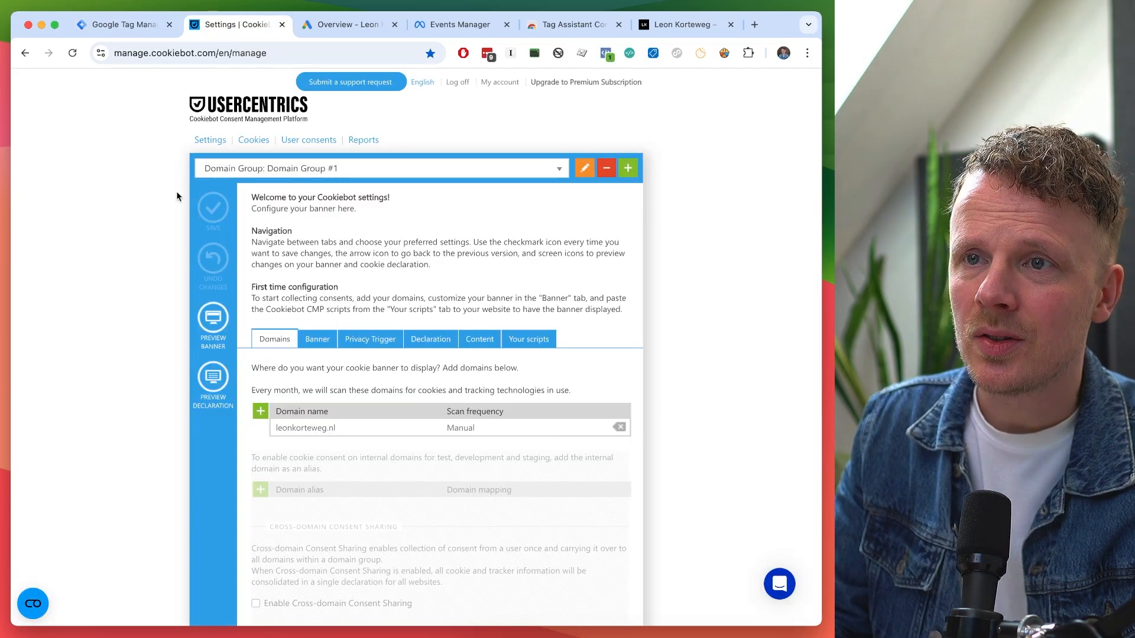
Copy the Domain Group ID from Cookiebot's Your scripts section and return to Tag Manager.
{"action": "left_click", "coordinate": [530, 338]}
{"action": "scroll", "coordinate": [535, 338], "scroll_direction": "down", "scroll_amount": 1}
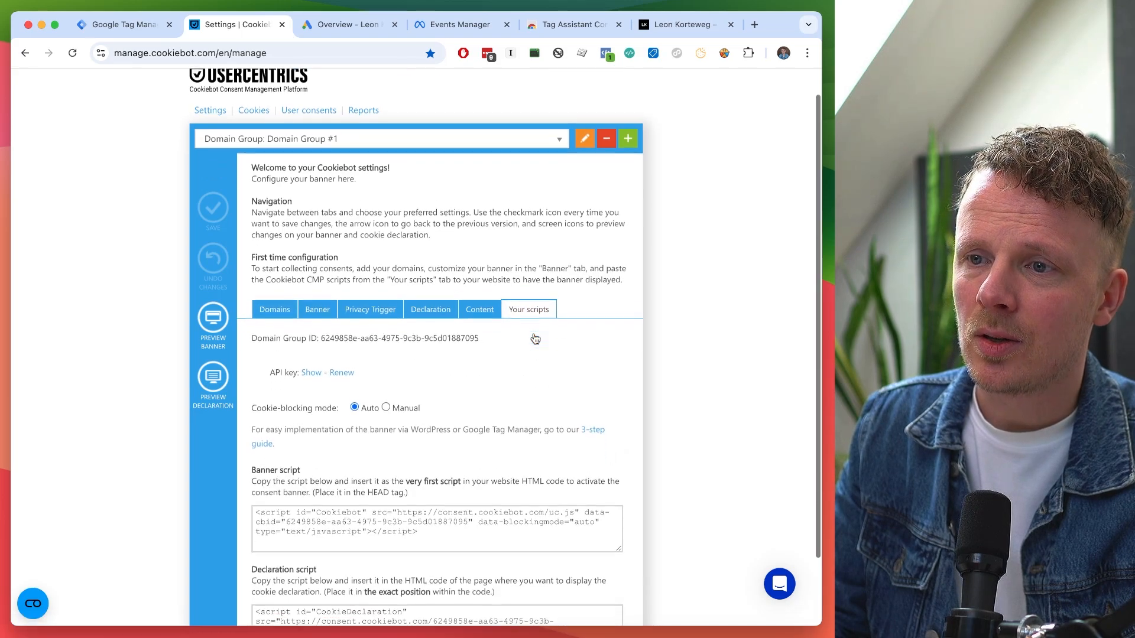
{"action": "scroll", "coordinate": [535, 338], "scroll_direction": "down", "scroll_amount": 1}
{"action": "scroll", "coordinate": [535, 339], "scroll_direction": "up", "scroll_amount": 2}
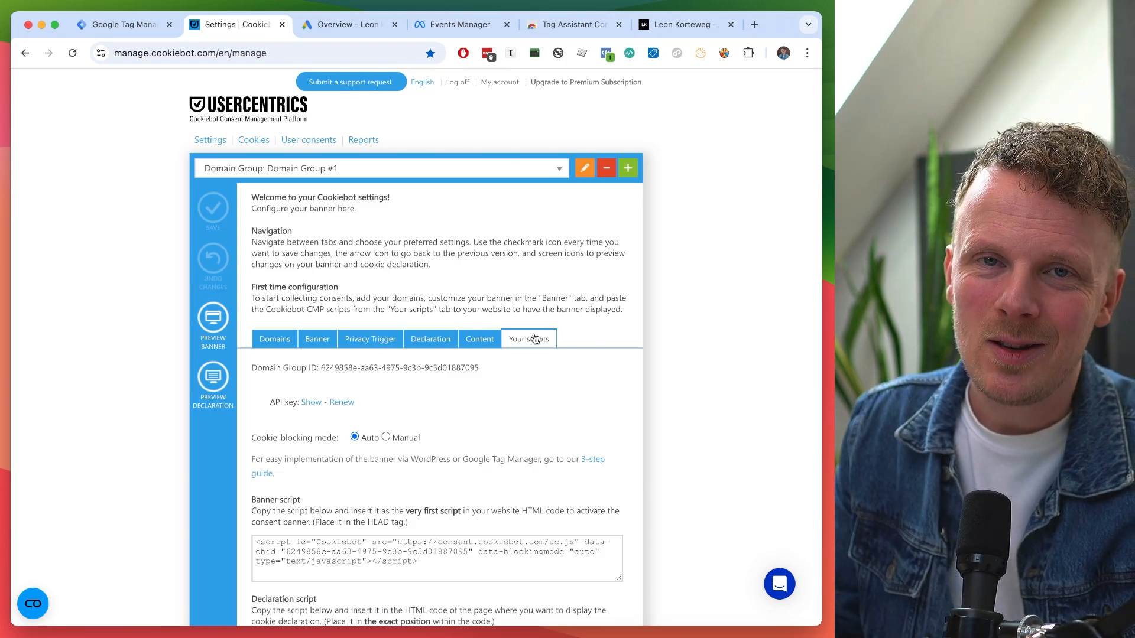
{"action": "double_click", "coordinate": [331, 368]}
{"action": "left_click_drag", "start_coordinate": [331, 368], "coordinate": [456, 365]}
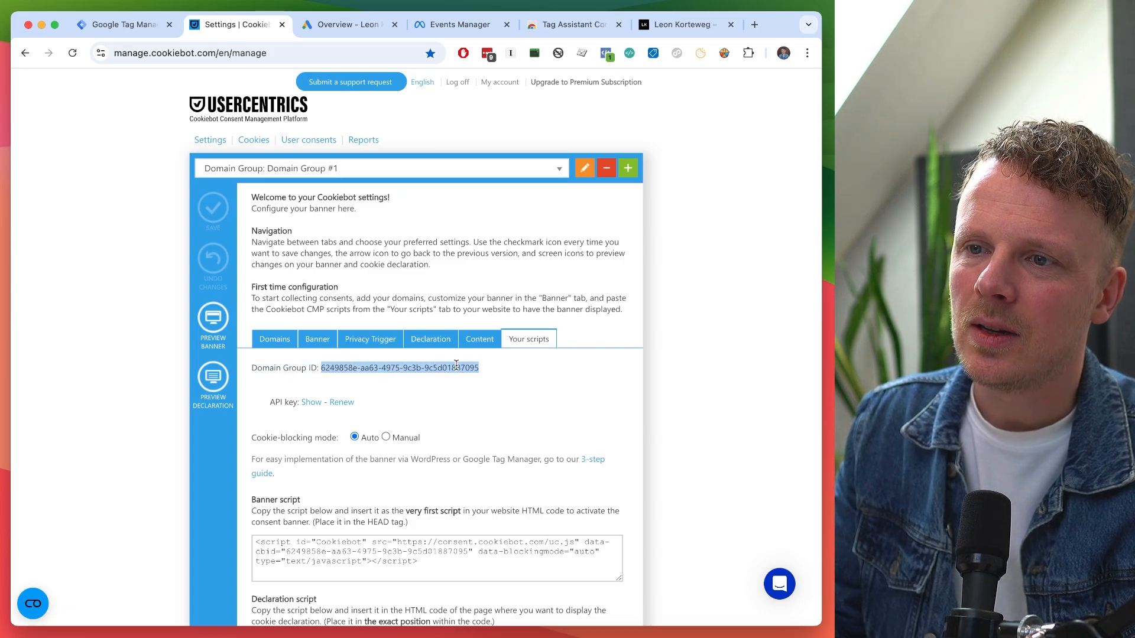
{"action": "left_click", "coordinate": [89, 24]}
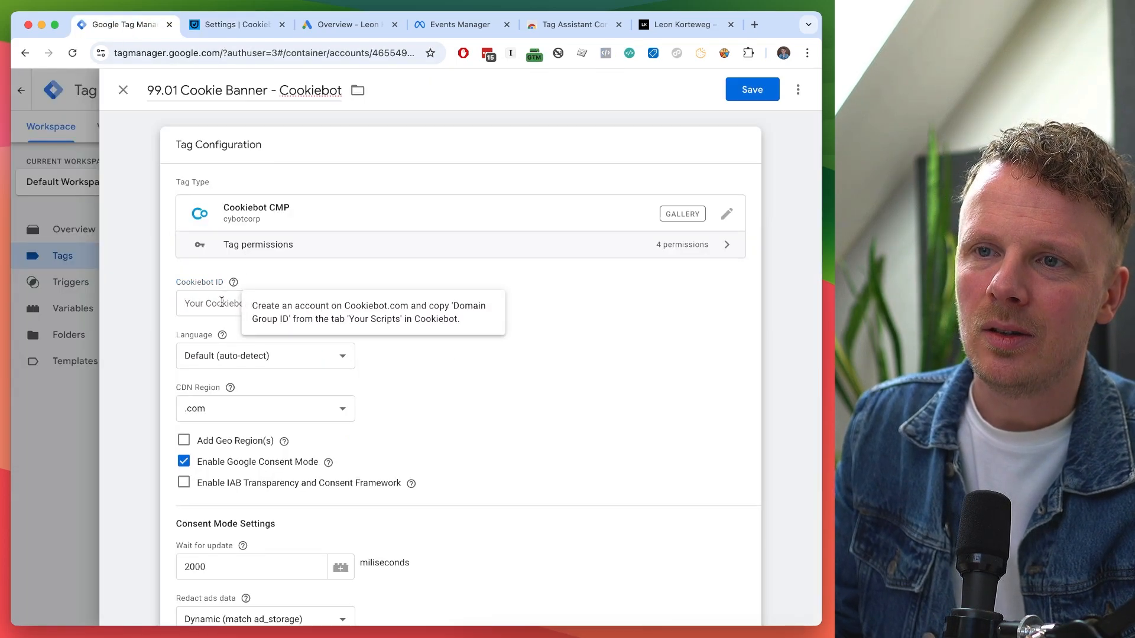
Paste the Domain Group ID into Cookiebot ID and set the CDN region to .eu.
{"action": "left_click", "coordinate": [258, 304]}
{"action": "key", "text": "super+v"}
{"action": "key", "text": "super+Left"}
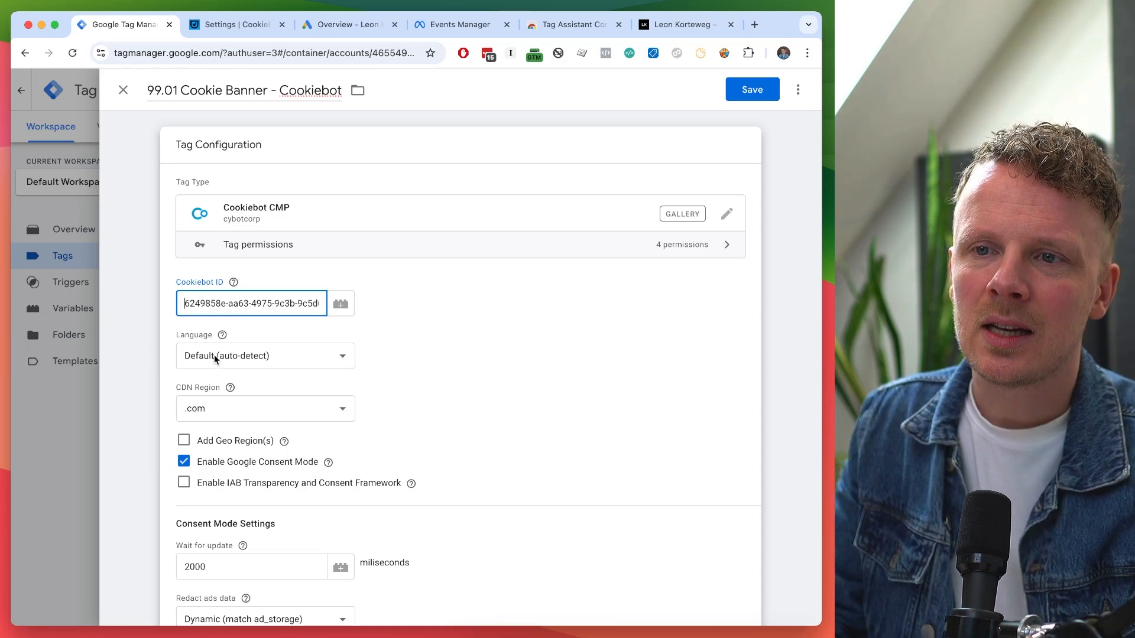
{"action": "scroll", "coordinate": [385, 366], "scroll_direction": "down", "scroll_amount": 2}
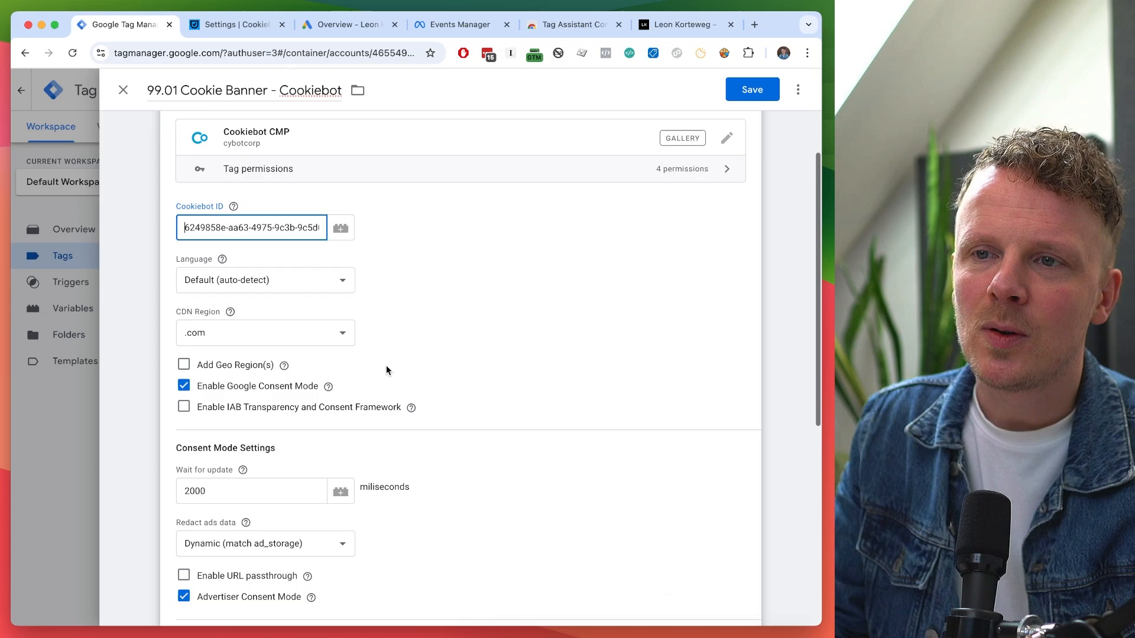
{"action": "left_click", "coordinate": [308, 333]}
{"action": "left_click", "coordinate": [296, 348]}
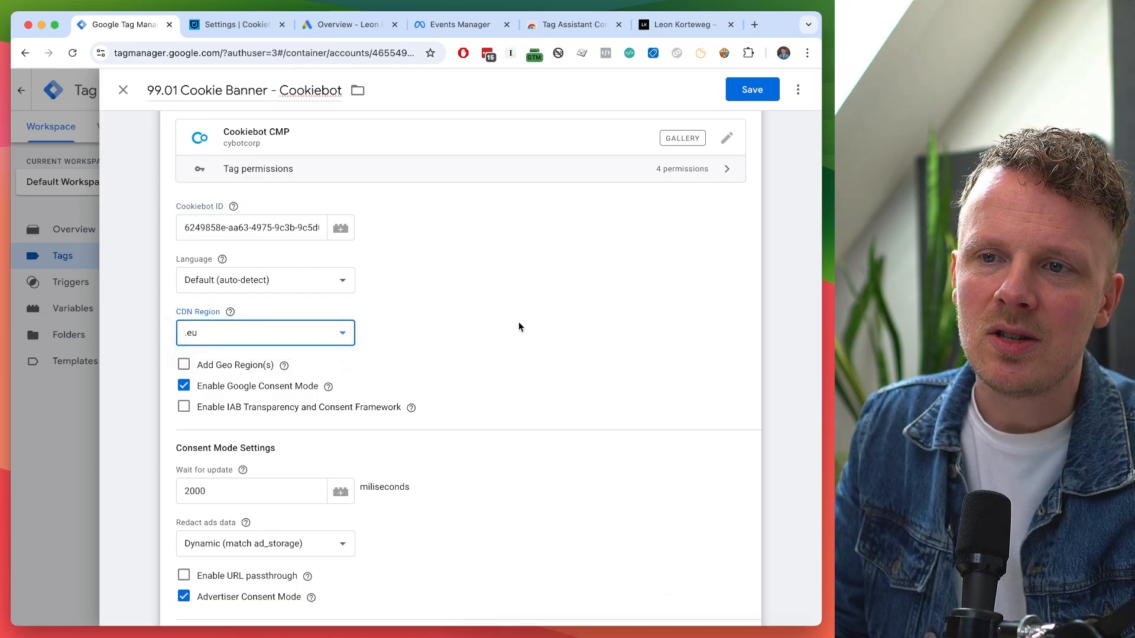
Enable URL passthrough and review the remaining Cookiebot settings, including Consent Mode's 2000 ms wait.
{"action": "scroll", "coordinate": [519, 324], "scroll_direction": "down", "scroll_amount": 3}
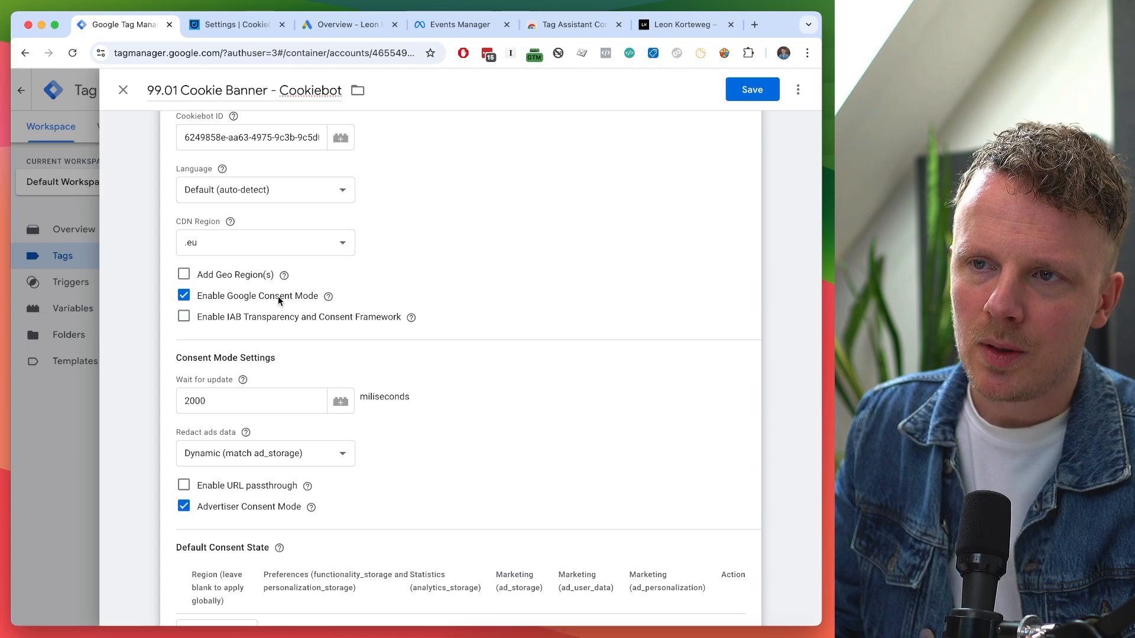
{"action": "scroll", "coordinate": [354, 302], "scroll_direction": "down", "scroll_amount": 3}
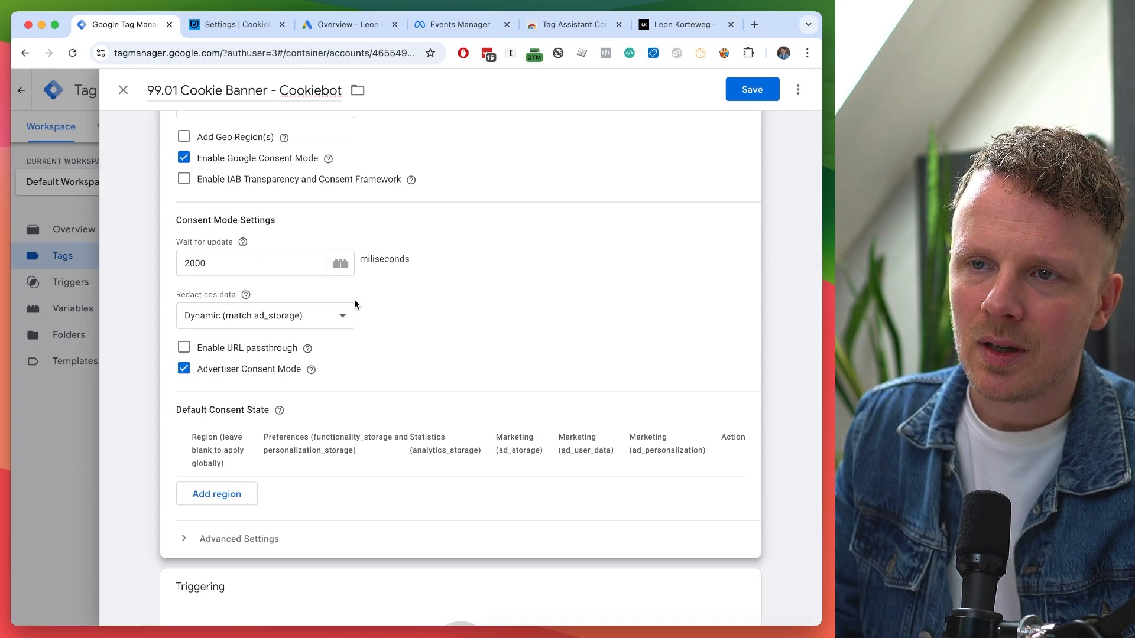
{"action": "left_click", "coordinate": [183, 348]}
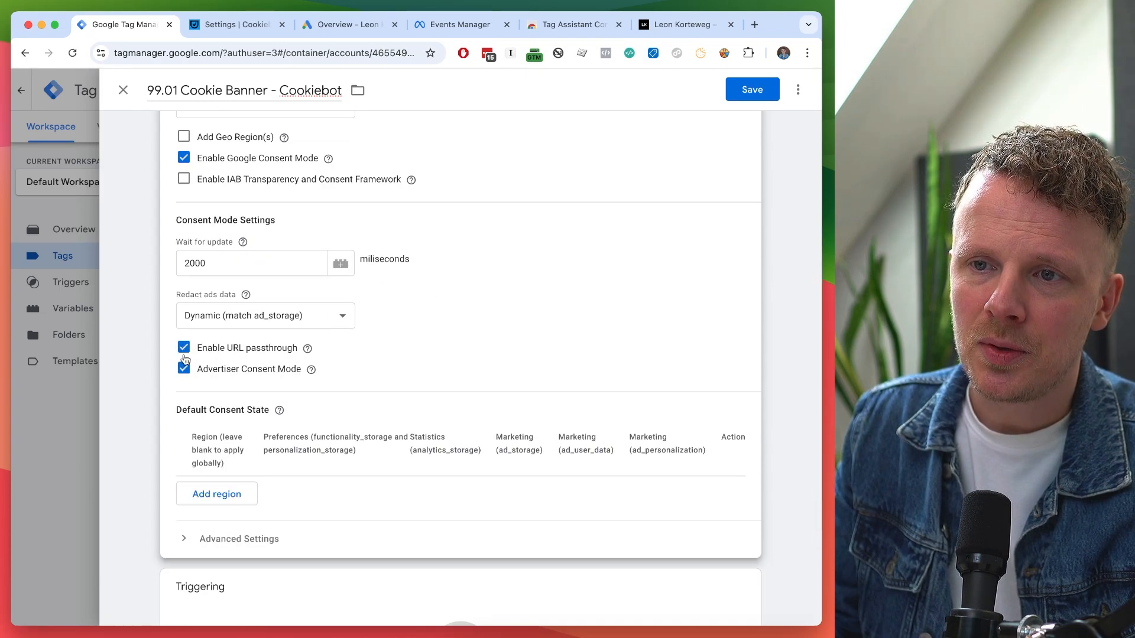
{"action": "mouse_move", "coordinate": [311, 371]}
{"action": "scroll", "coordinate": [414, 322], "scroll_direction": "down", "scroll_amount": 3}
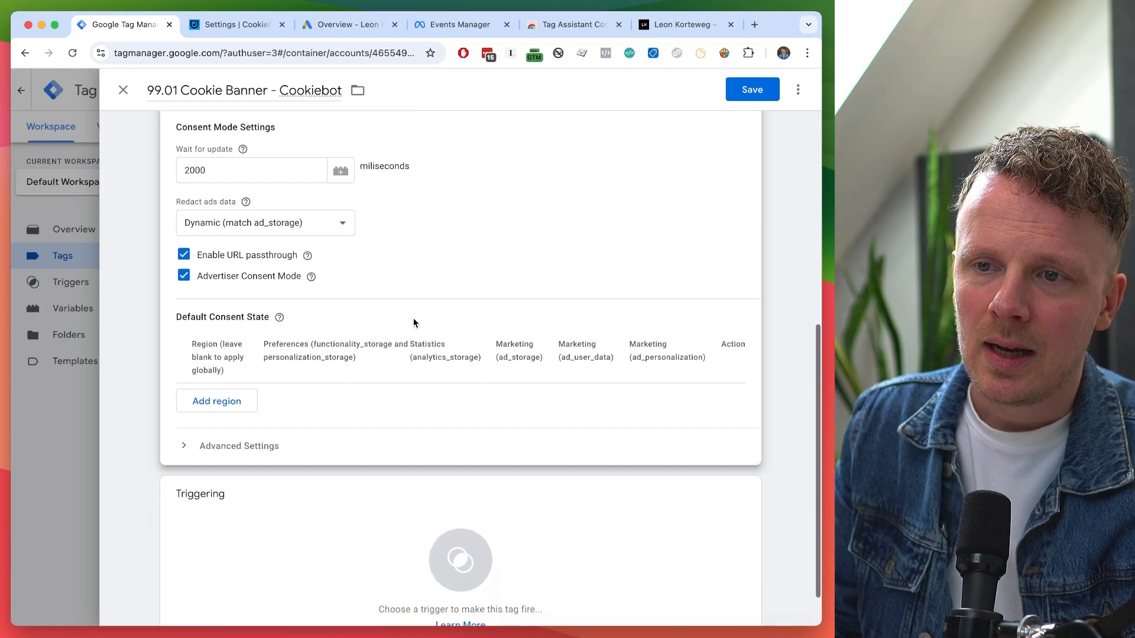
{"action": "scroll", "coordinate": [364, 399], "scroll_direction": "down", "scroll_amount": 1}
{"action": "scroll", "coordinate": [365, 402], "scroll_direction": "up", "scroll_amount": 5}
{"action": "scroll", "coordinate": [364, 404], "scroll_direction": "up", "scroll_amount": 3}
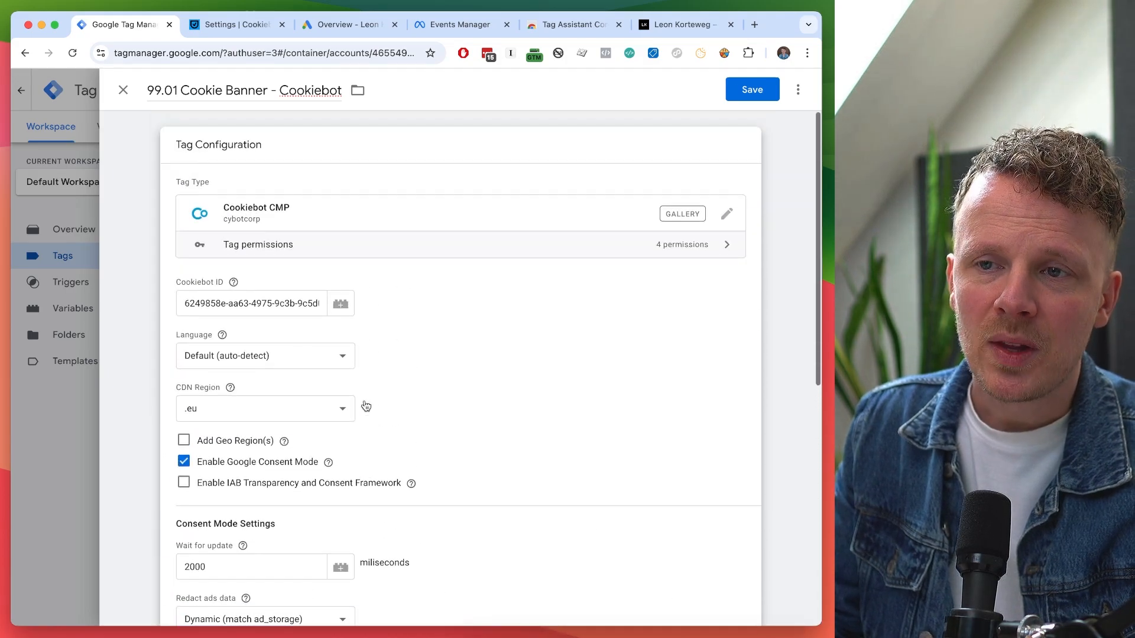
{"action": "scroll", "coordinate": [364, 403], "scroll_direction": "down", "scroll_amount": 4}
{"action": "scroll", "coordinate": [364, 399], "scroll_direction": "up", "scroll_amount": 2}
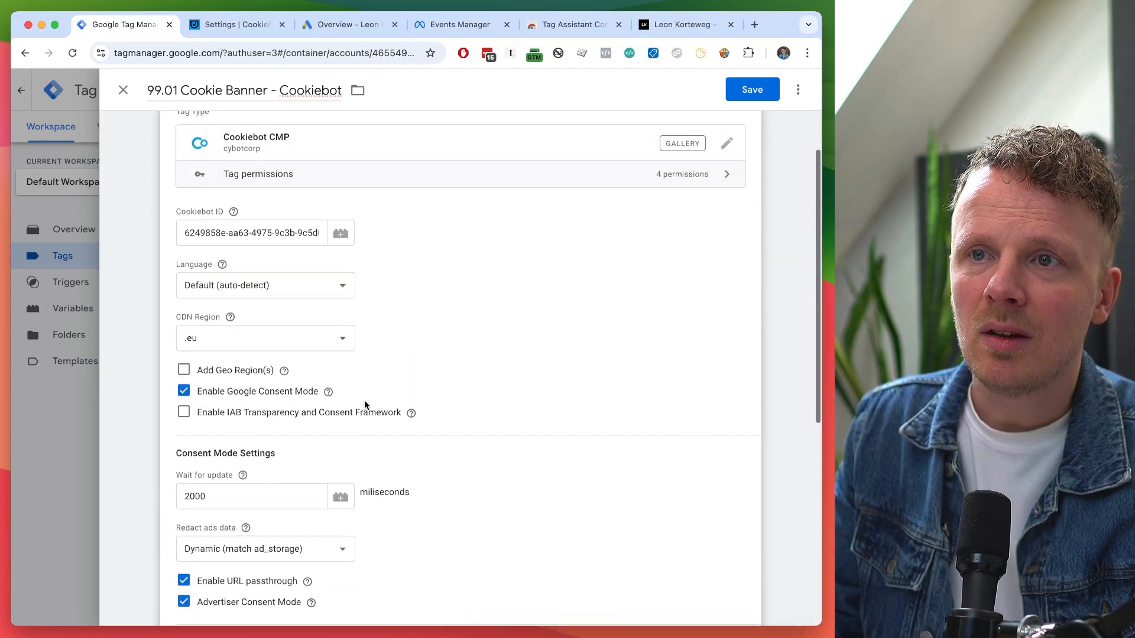
{"action": "scroll", "coordinate": [364, 400], "scroll_direction": "down", "scroll_amount": 3}
{"action": "scroll", "coordinate": [364, 400], "scroll_direction": "up", "scroll_amount": 2}
{"action": "scroll", "coordinate": [364, 403], "scroll_direction": "up", "scroll_amount": 3}
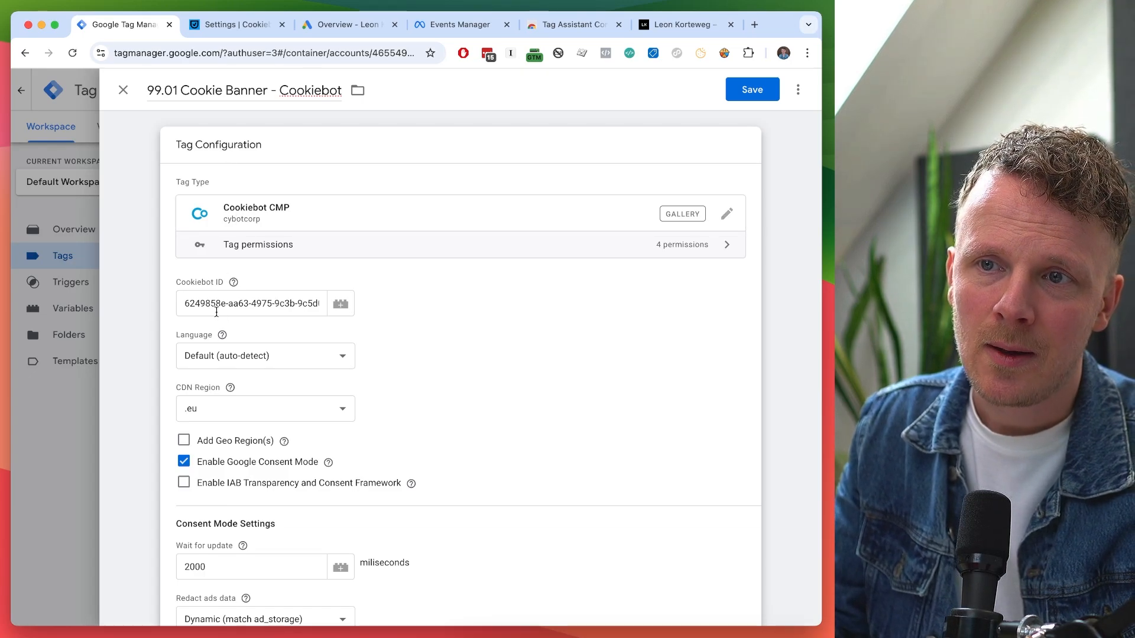
{"action": "scroll", "coordinate": [218, 312], "scroll_direction": "down", "scroll_amount": 1}
{"action": "mouse_move", "coordinate": [220, 314]}
{"action": "scroll", "coordinate": [220, 314], "scroll_direction": "down", "scroll_amount": 7}
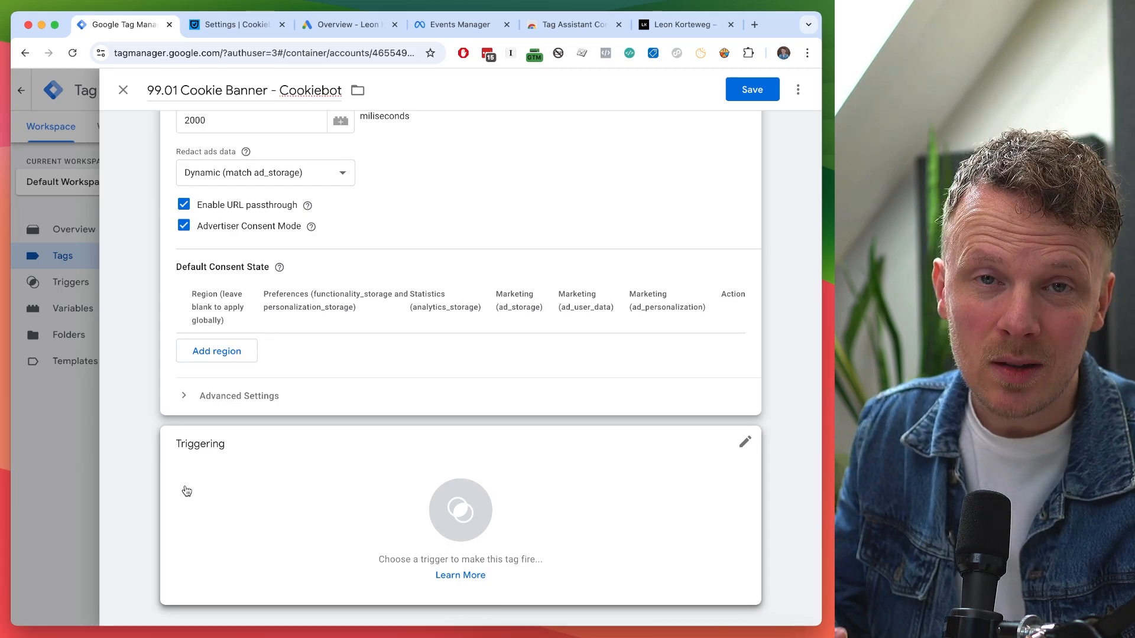
{"action": "scroll", "coordinate": [177, 482], "scroll_direction": "up", "scroll_amount": 4}
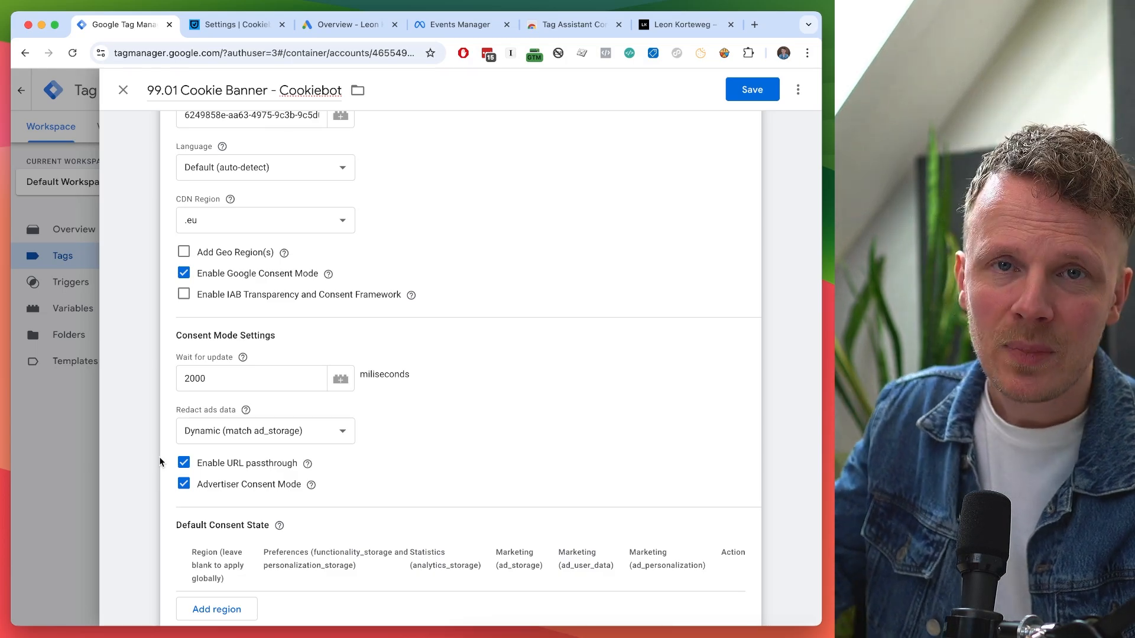
{"action": "scroll", "coordinate": [158, 456], "scroll_direction": "down", "scroll_amount": 5}
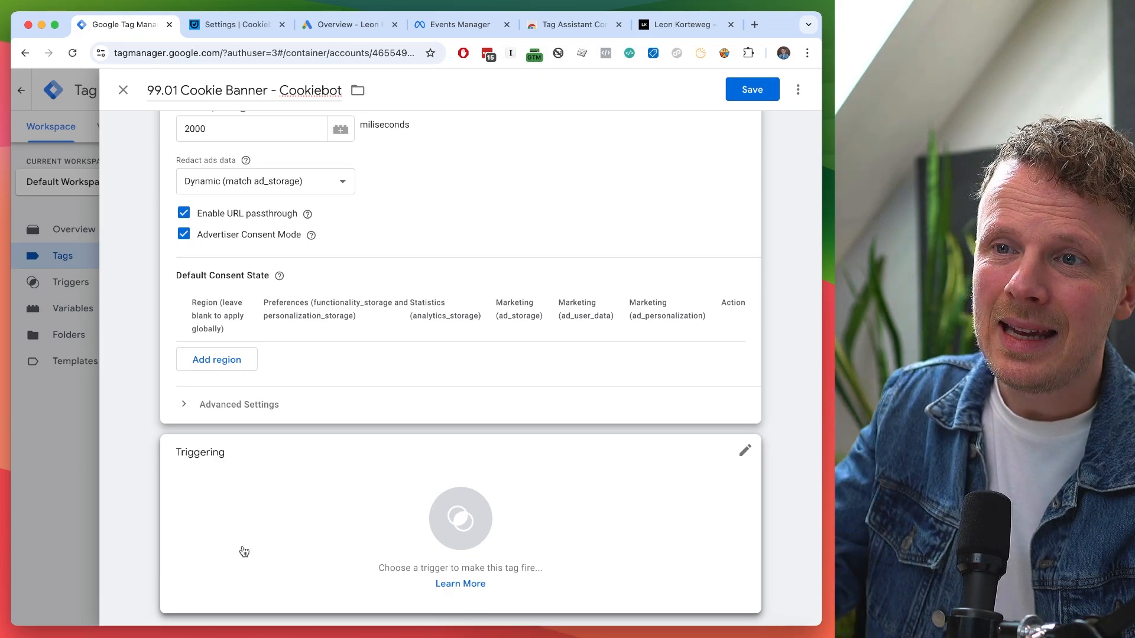
{"action": "scroll", "coordinate": [279, 466], "scroll_direction": "up", "scroll_amount": 4}
{"action": "scroll", "coordinate": [421, 334], "scroll_direction": "down", "scroll_amount": 4}
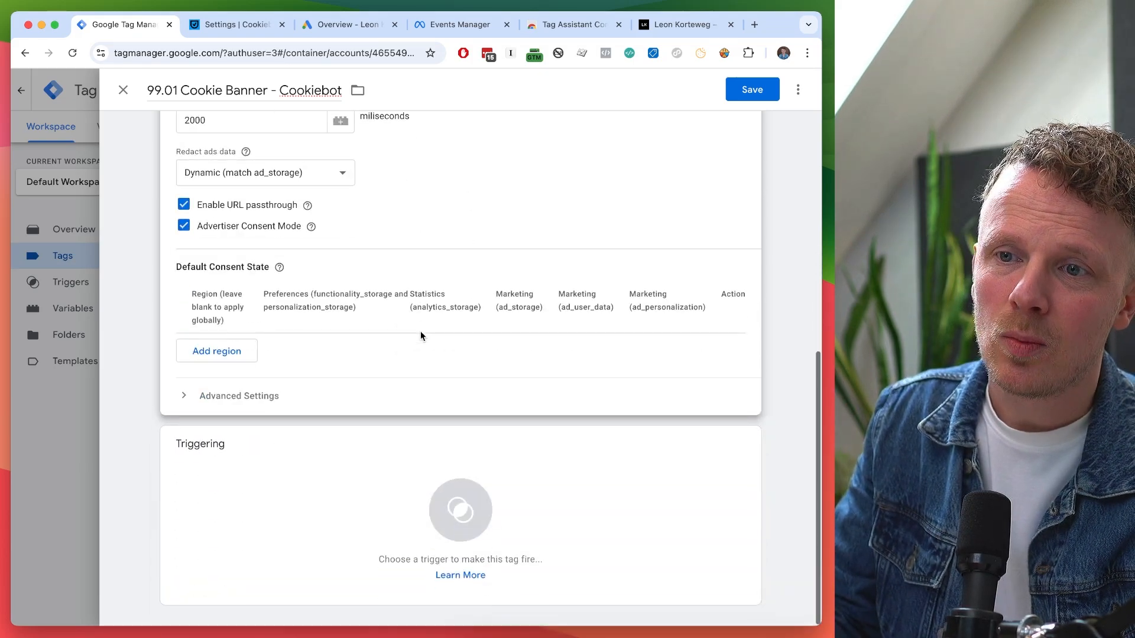
Trigger the Cookiebot tag on Consent Initialization - All Pages and save it.
{"action": "left_click", "coordinate": [342, 465]}
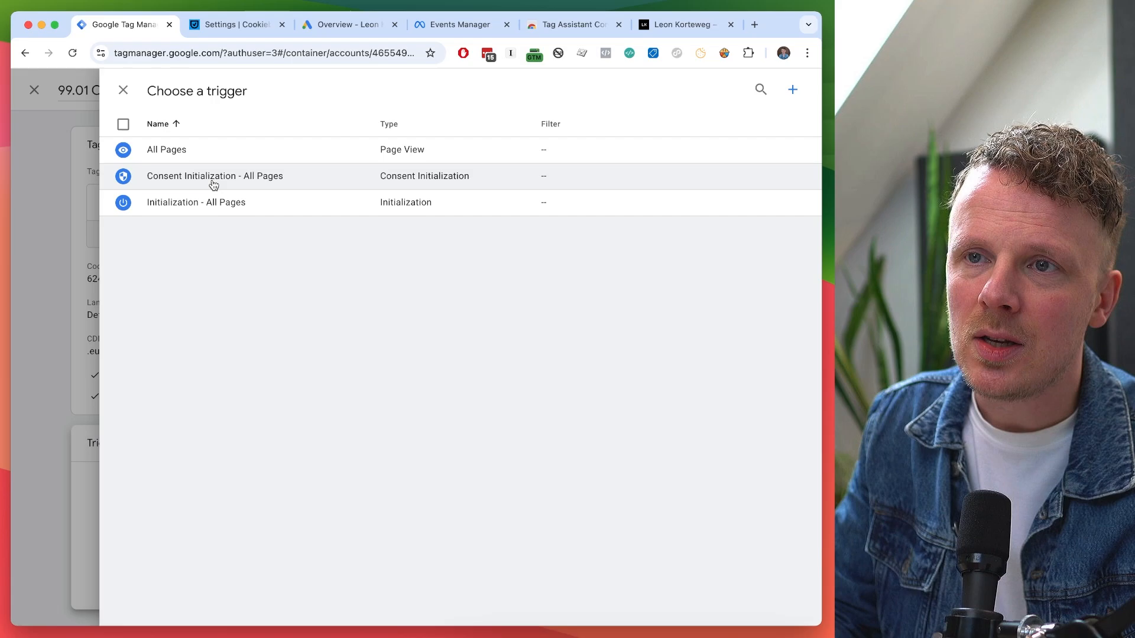
{"action": "left_click", "coordinate": [261, 177]}
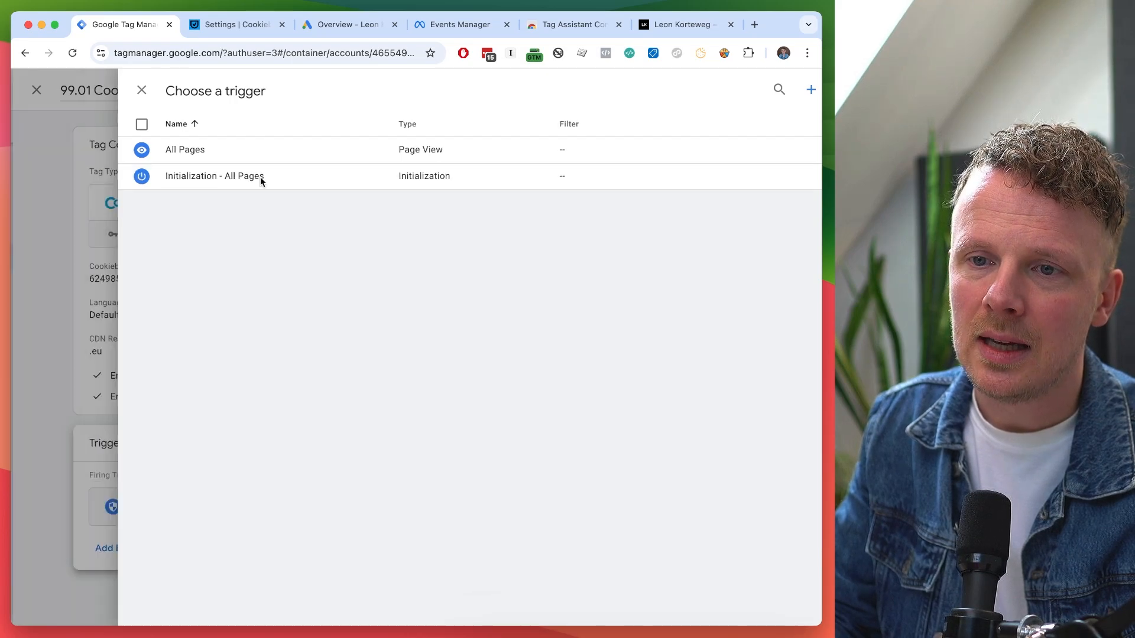
{"action": "left_click", "coordinate": [759, 92]}
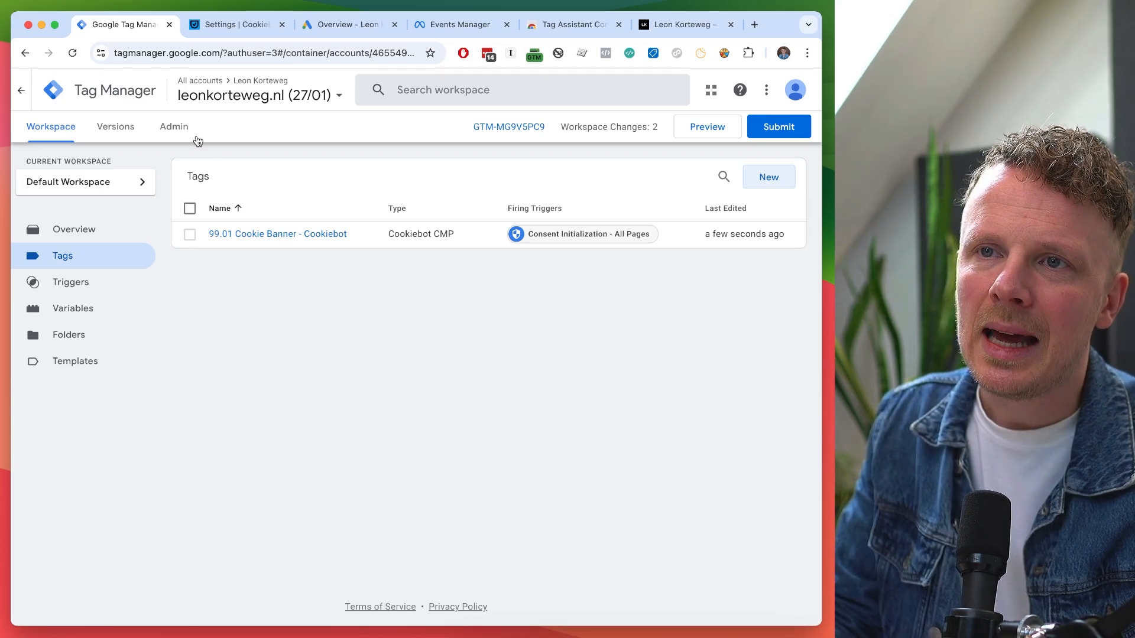
Enable consent overview in Container Settings, save, and return to the workspace Tags list.
{"action": "left_click", "coordinate": [175, 127]}
{"action": "left_click", "coordinate": [508, 240]}
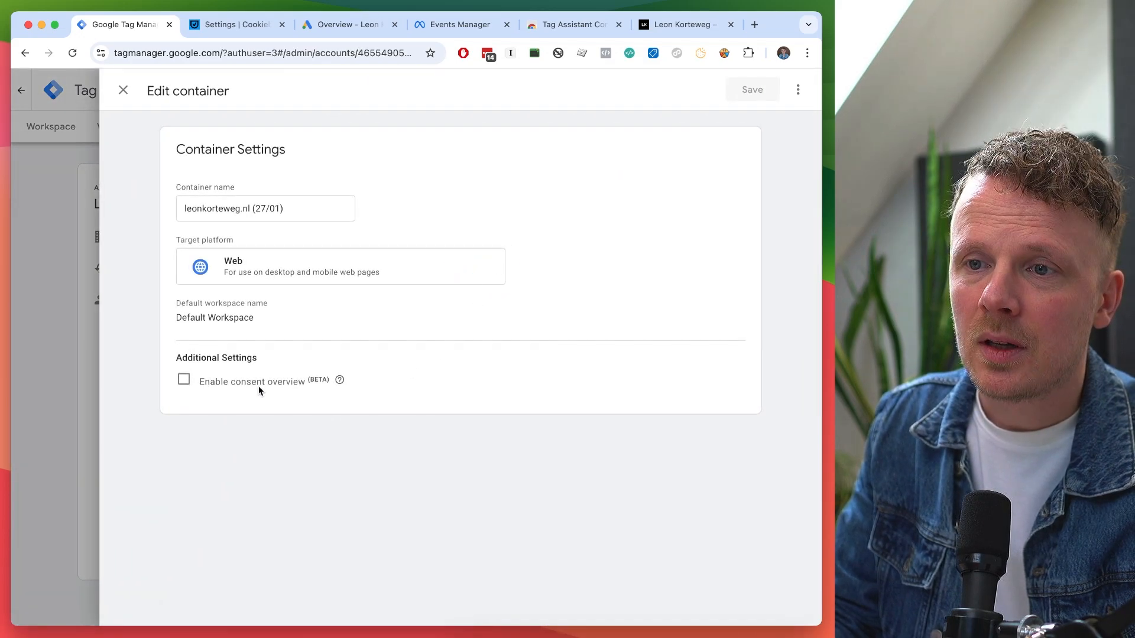
{"action": "left_click", "coordinate": [183, 381]}
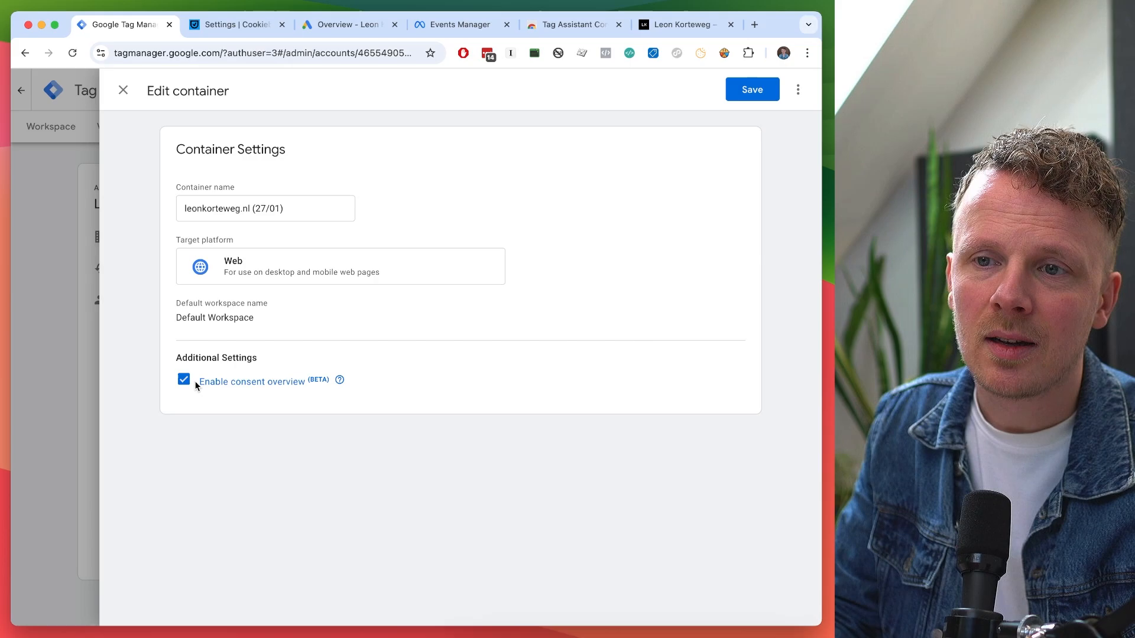
{"action": "left_click", "coordinate": [742, 98]}
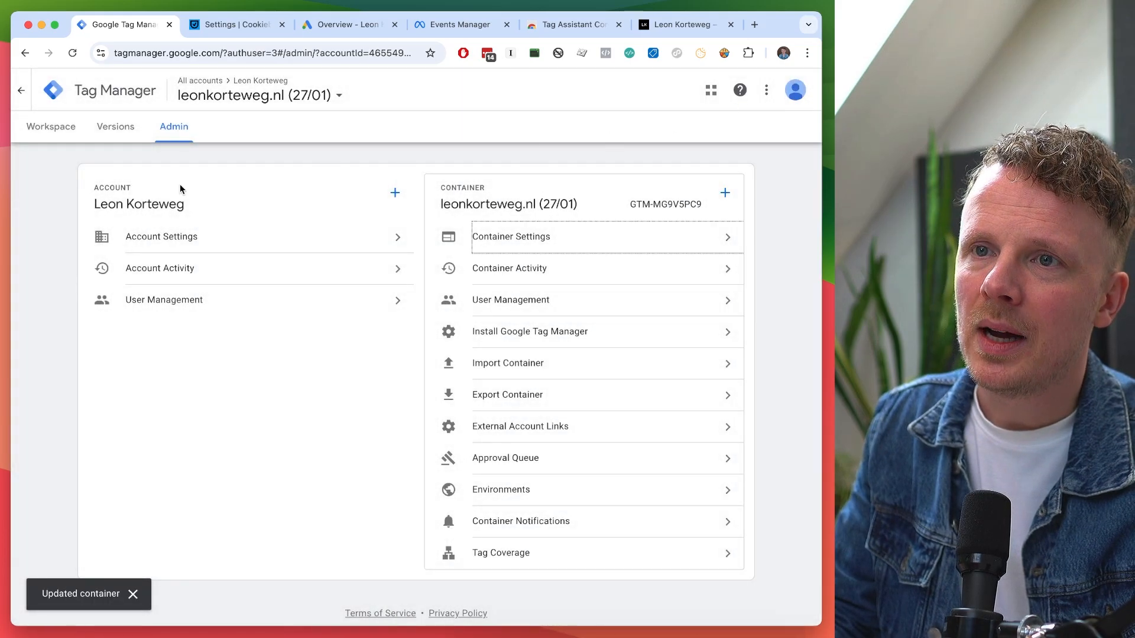
{"action": "left_click", "coordinate": [62, 131]}
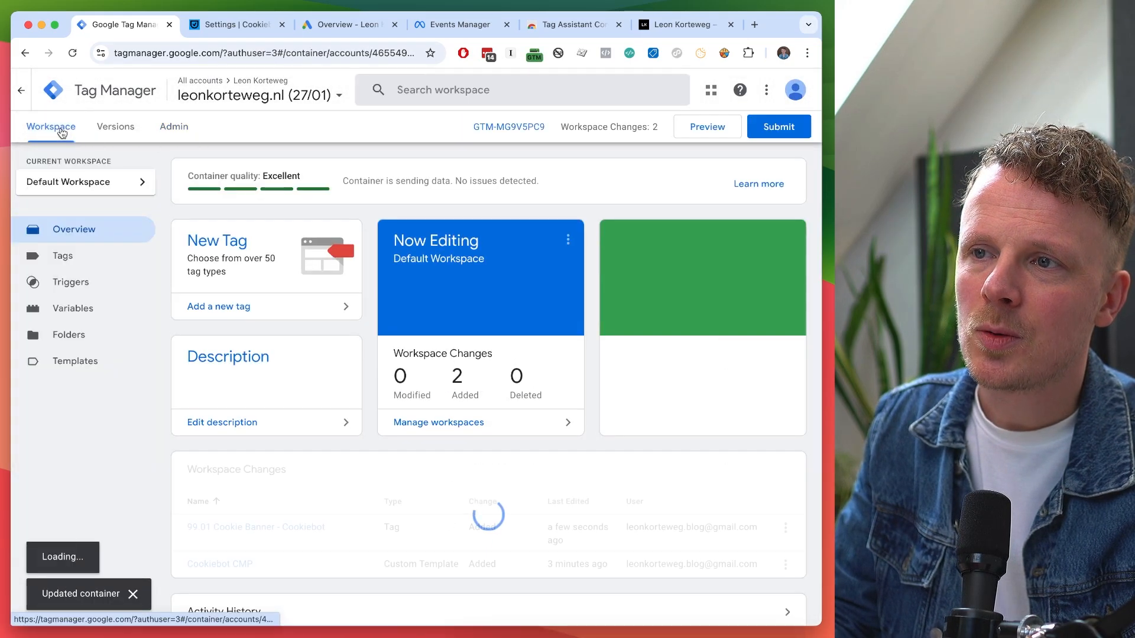
{"action": "left_click", "coordinate": [61, 256]}
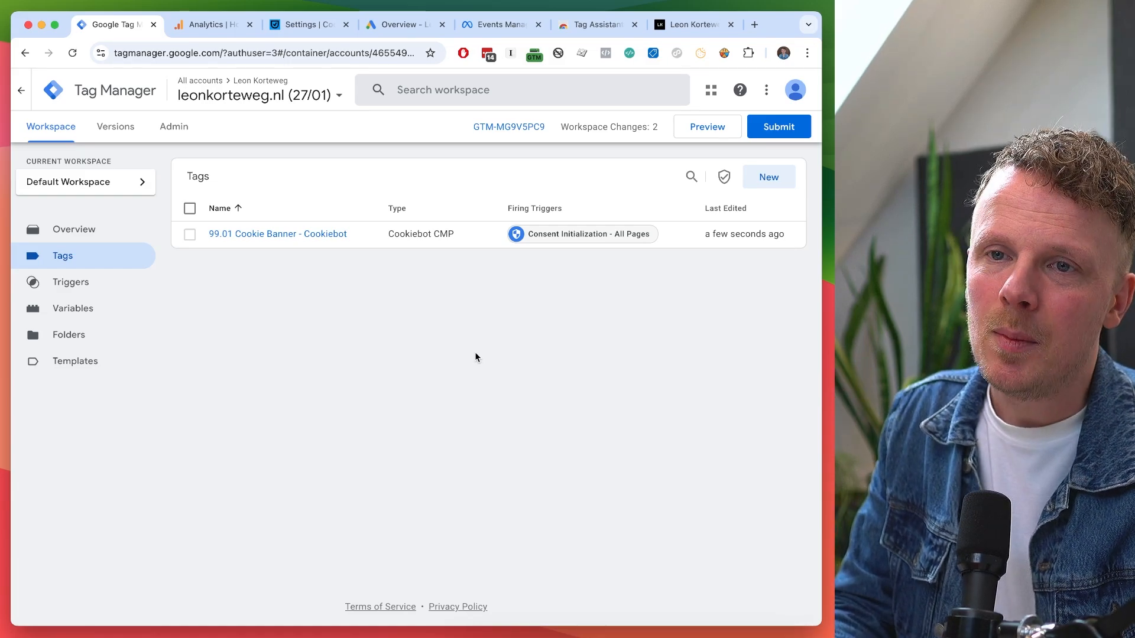
Create another new tag and name it '01.01 GA4 Config - leonkorteweg.nl'.
{"action": "left_click", "coordinate": [769, 179]}
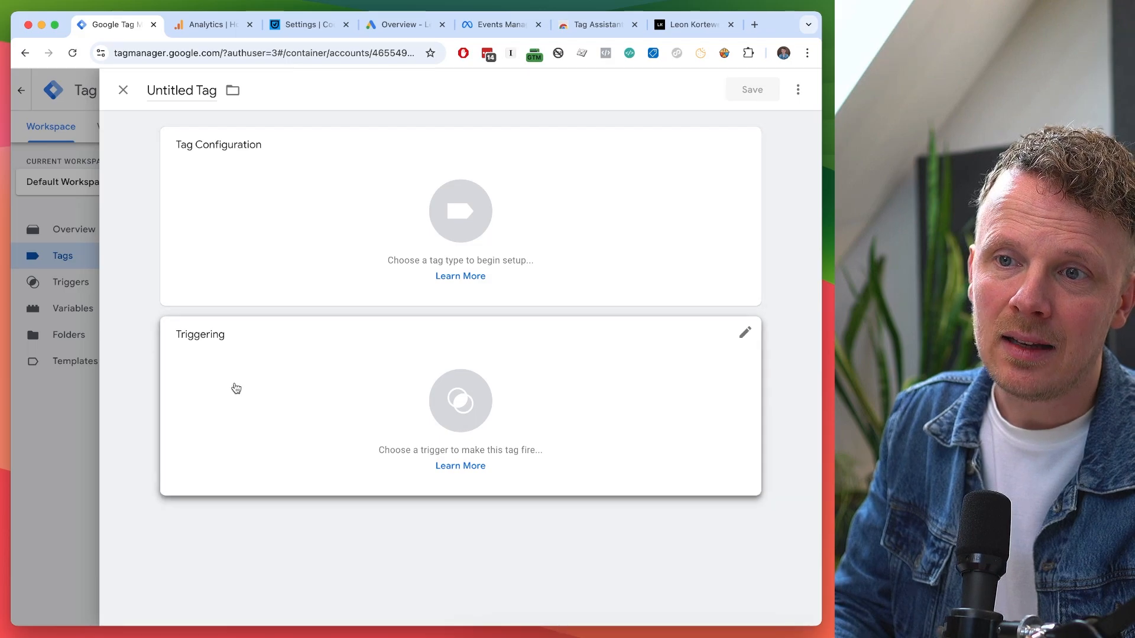
{"action": "left_click", "coordinate": [183, 92]}
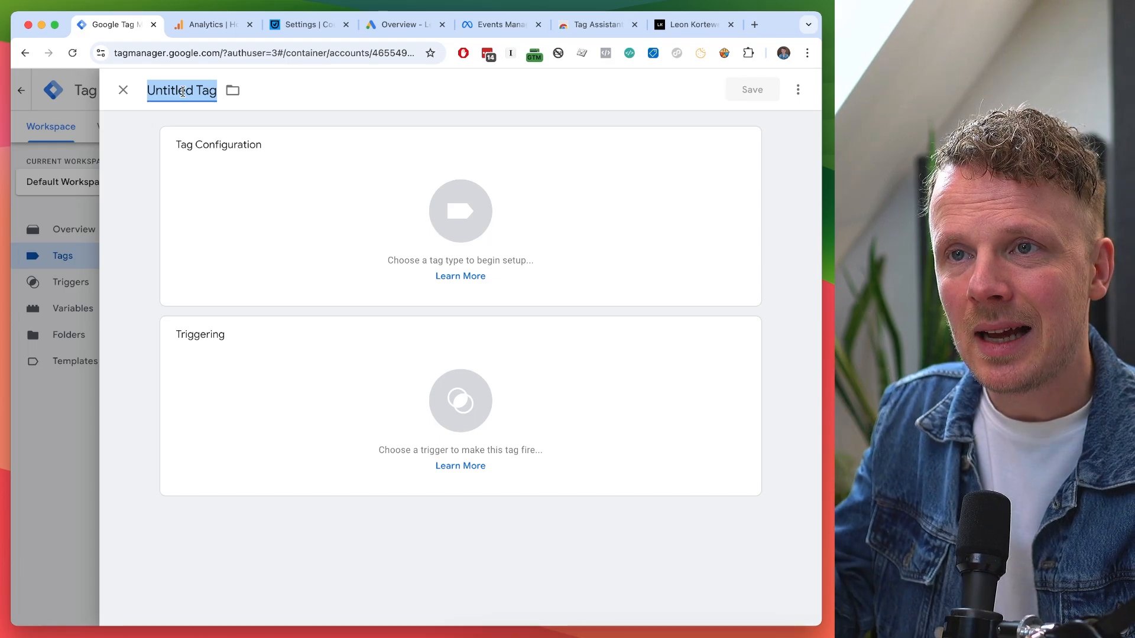
{"action": "type", "text": "01."}
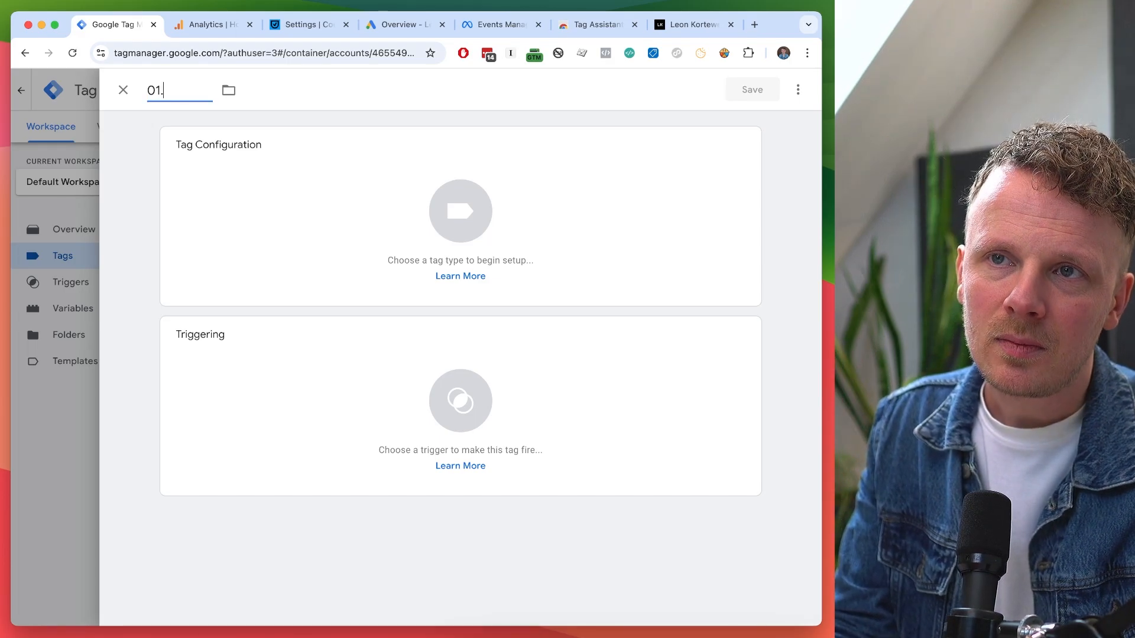
{"action": "type", "text": "01"}
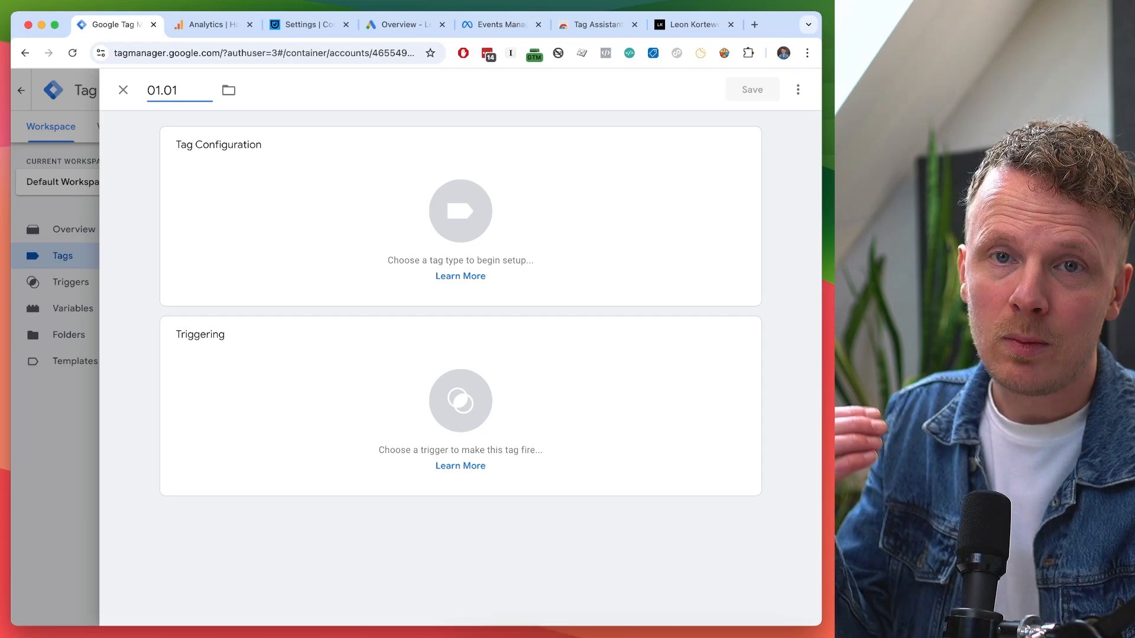
{"action": "left_click_drag", "start_coordinate": [147, 90], "coordinate": [179, 89]}
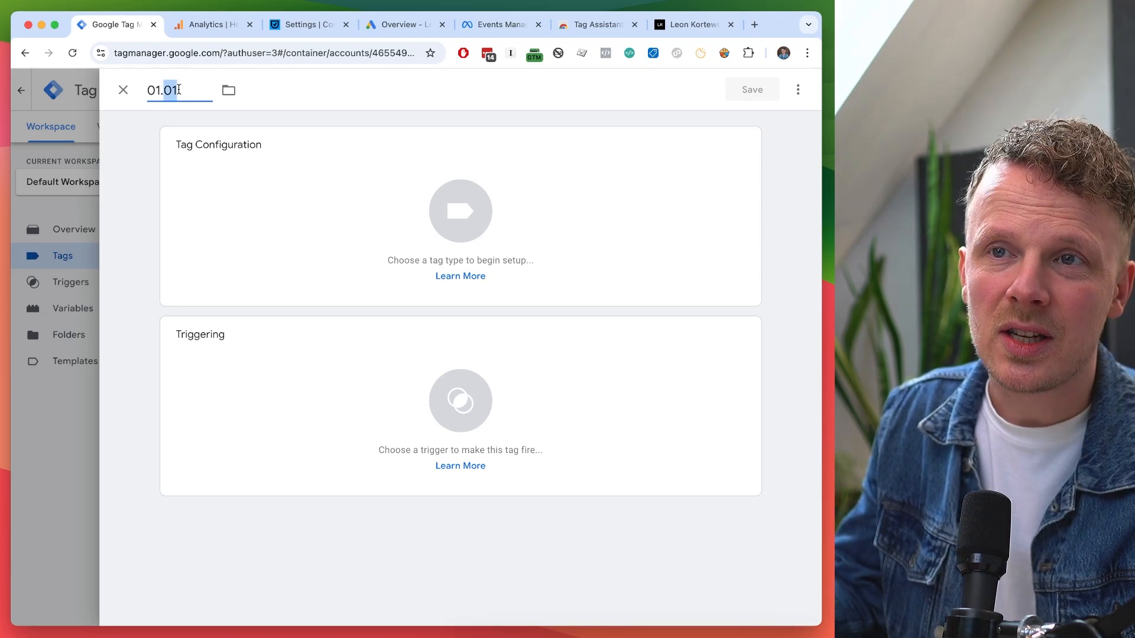
{"action": "left_click", "coordinate": [179, 90]}
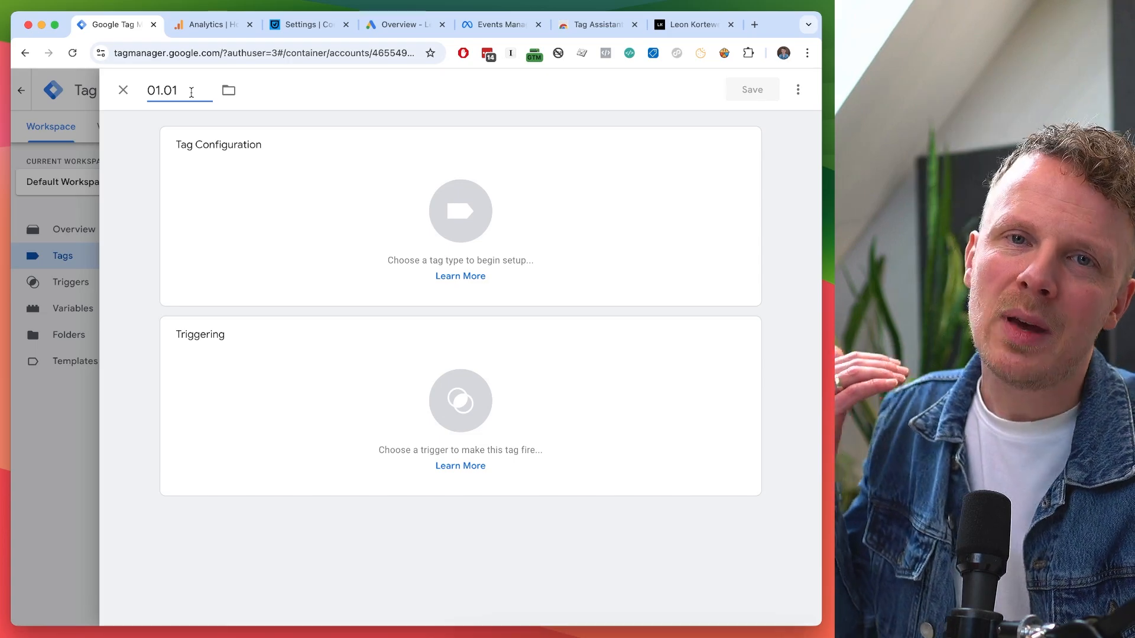
{"action": "type", "text": "G"}
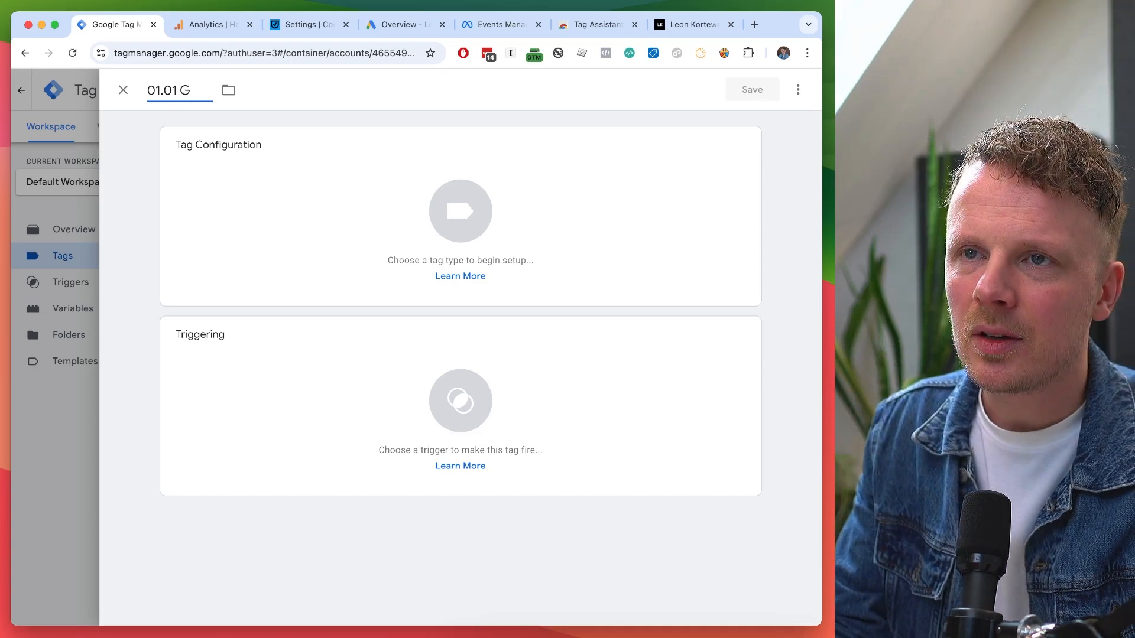
{"action": "type", "text": "A4 Config"}
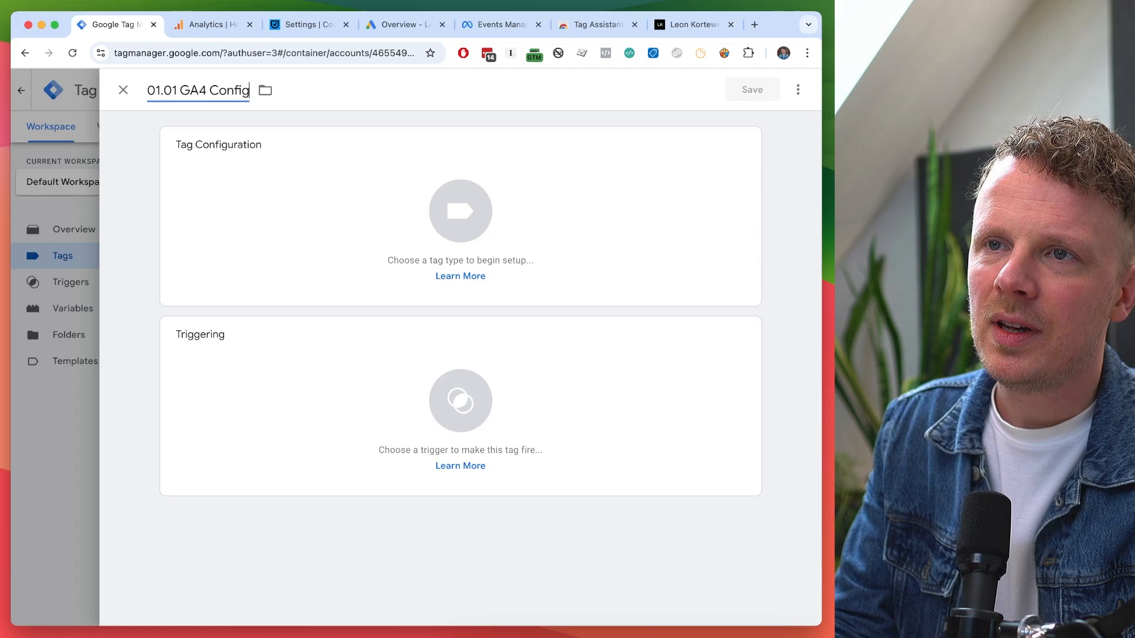
{"action": "type", "text": " - leonkorteweg.nl"}
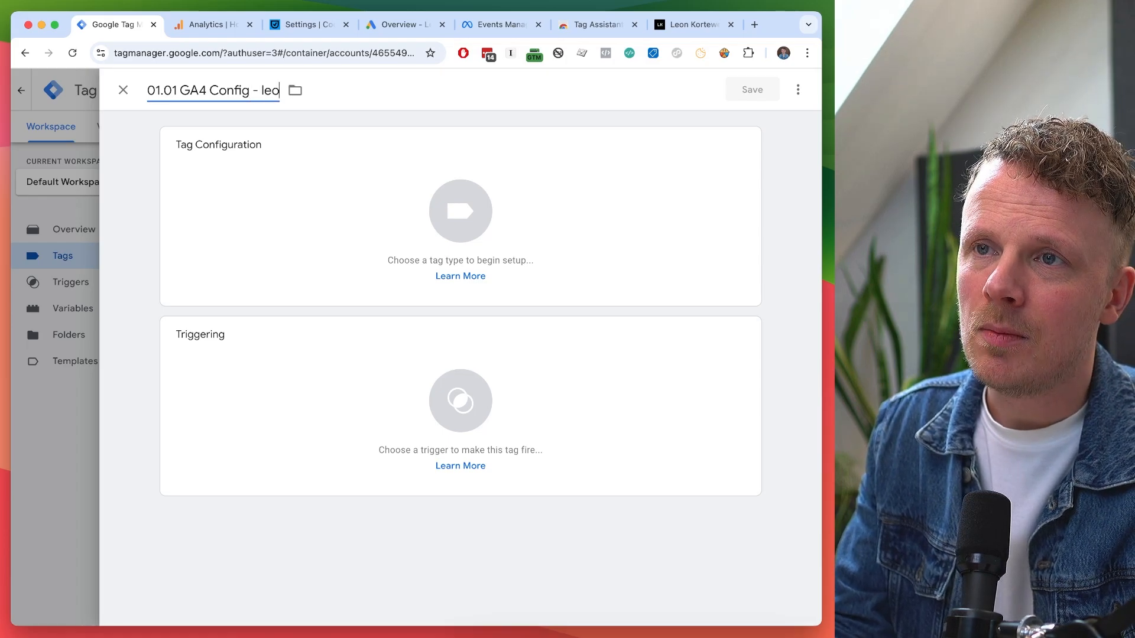
{"action": "triple_click", "coordinate": [225, 90]}
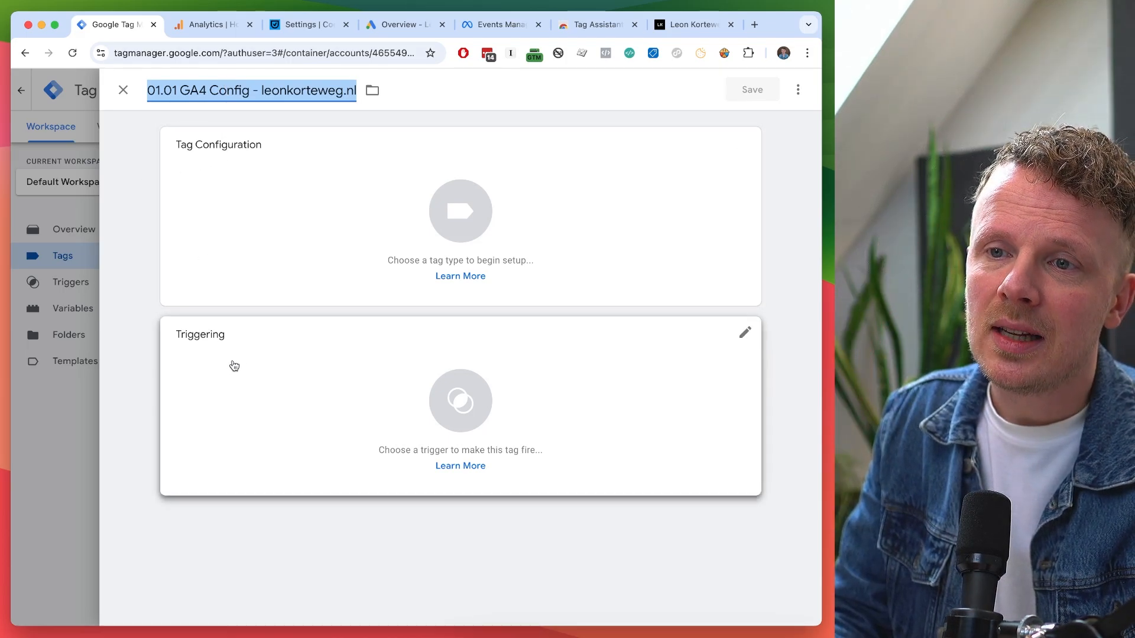
Make the tag a Google Analytics Google Tag and place the caret in its empty Tag ID field.
{"action": "left_click", "coordinate": [237, 227]}
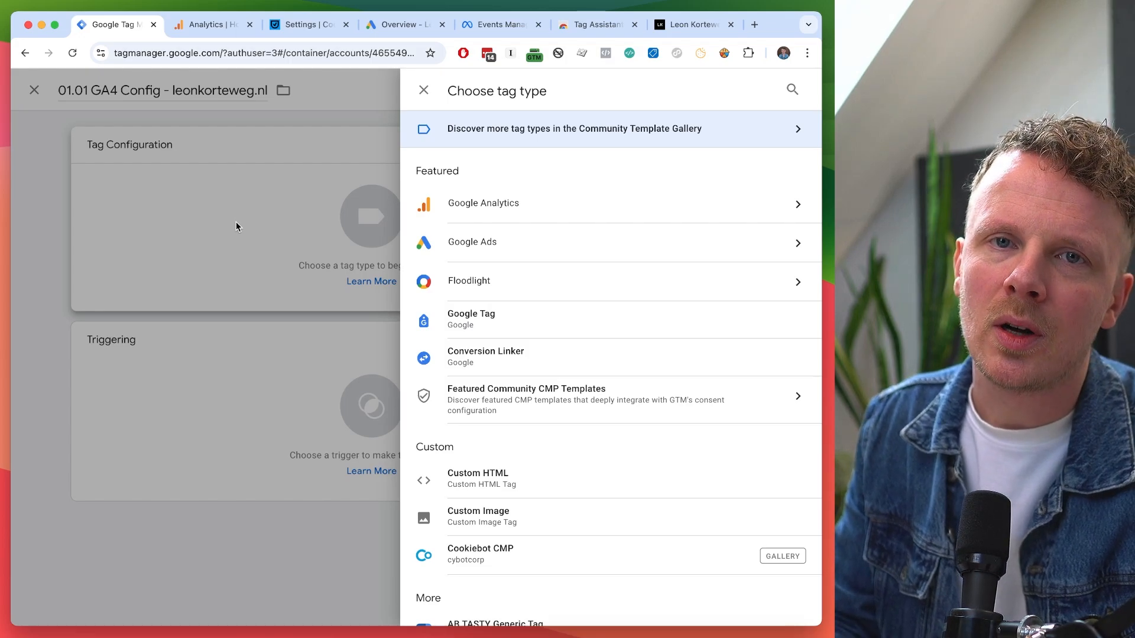
{"action": "left_click", "coordinate": [505, 218]}
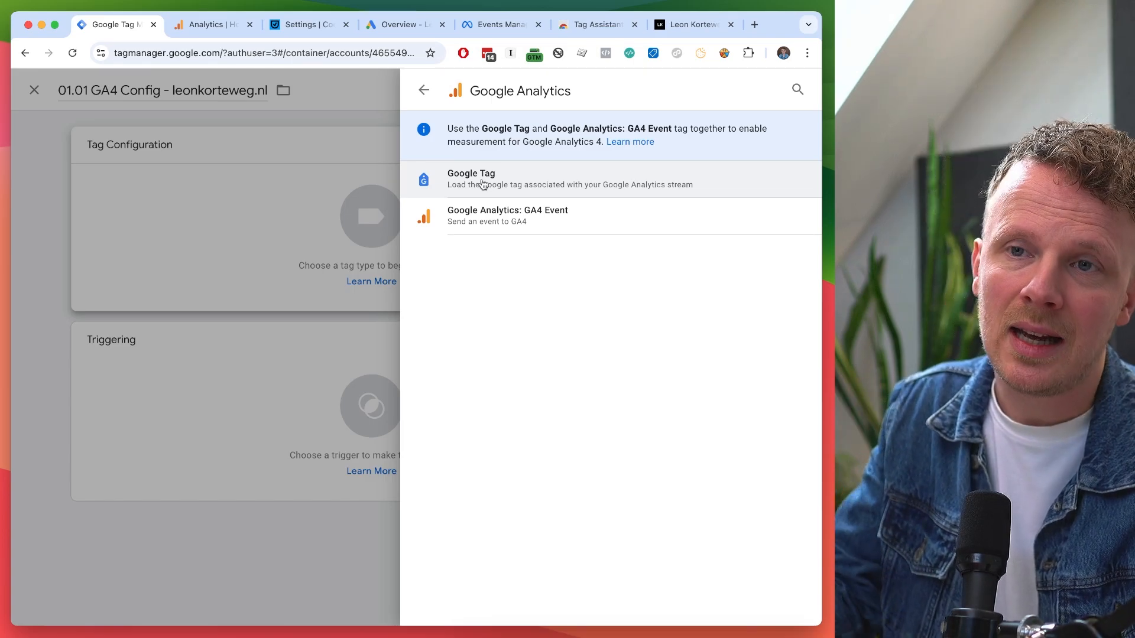
{"action": "left_click", "coordinate": [516, 183]}
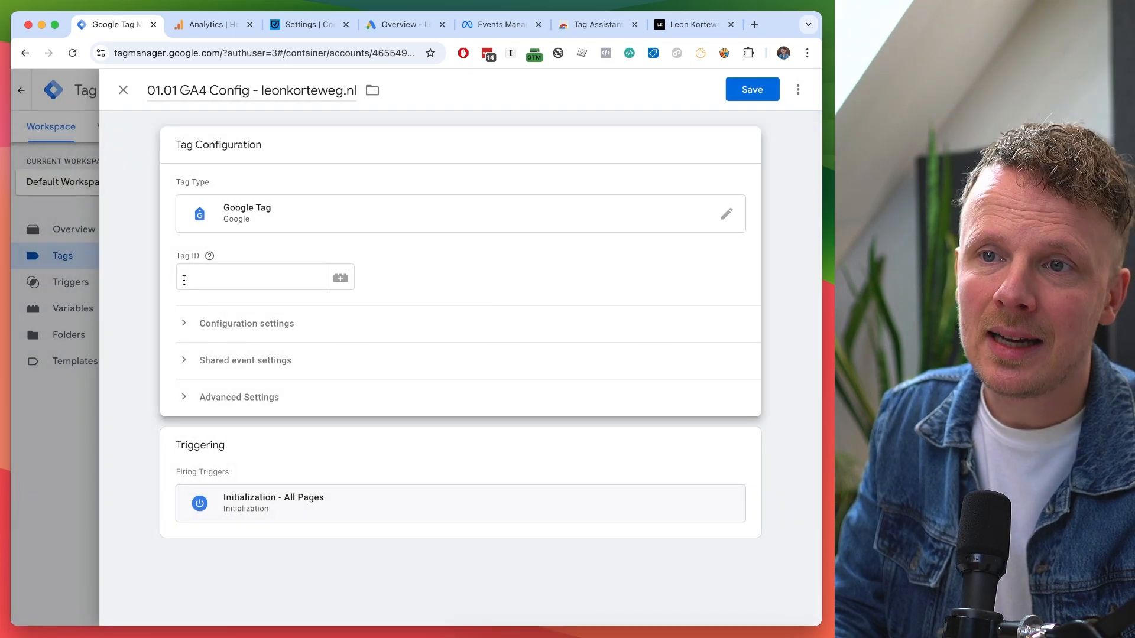
{"action": "left_click", "coordinate": [183, 275]}
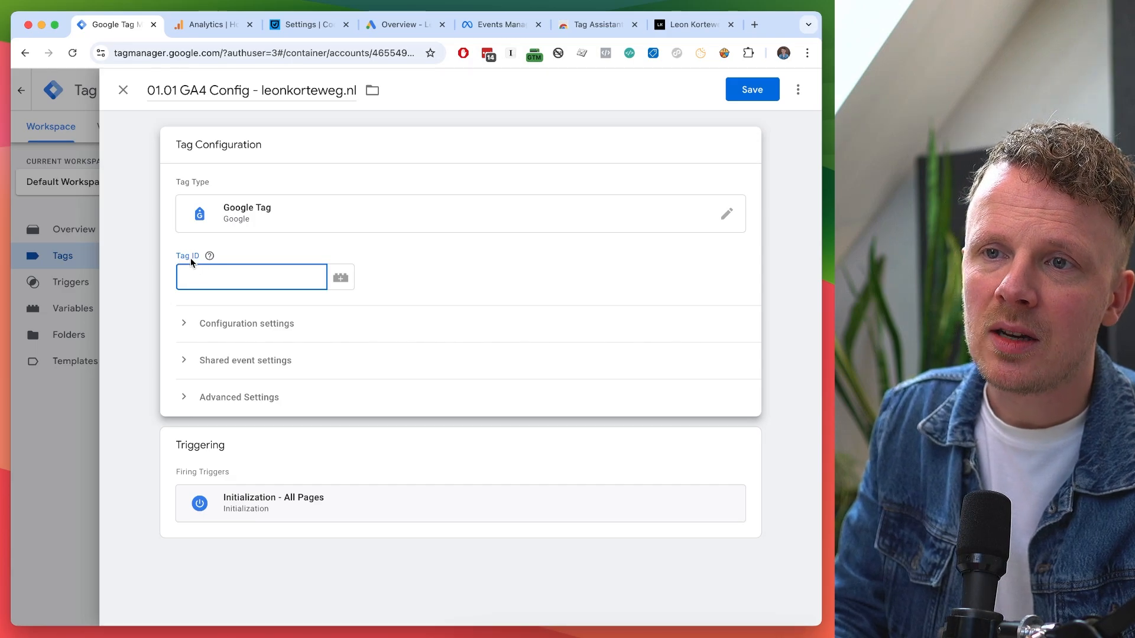
Copy measurement ID G-7F455Q3JN9 from the leonkorteweg.nl web stream in Analytics, then return to Tag Manager.
{"action": "left_click", "coordinate": [199, 24]}
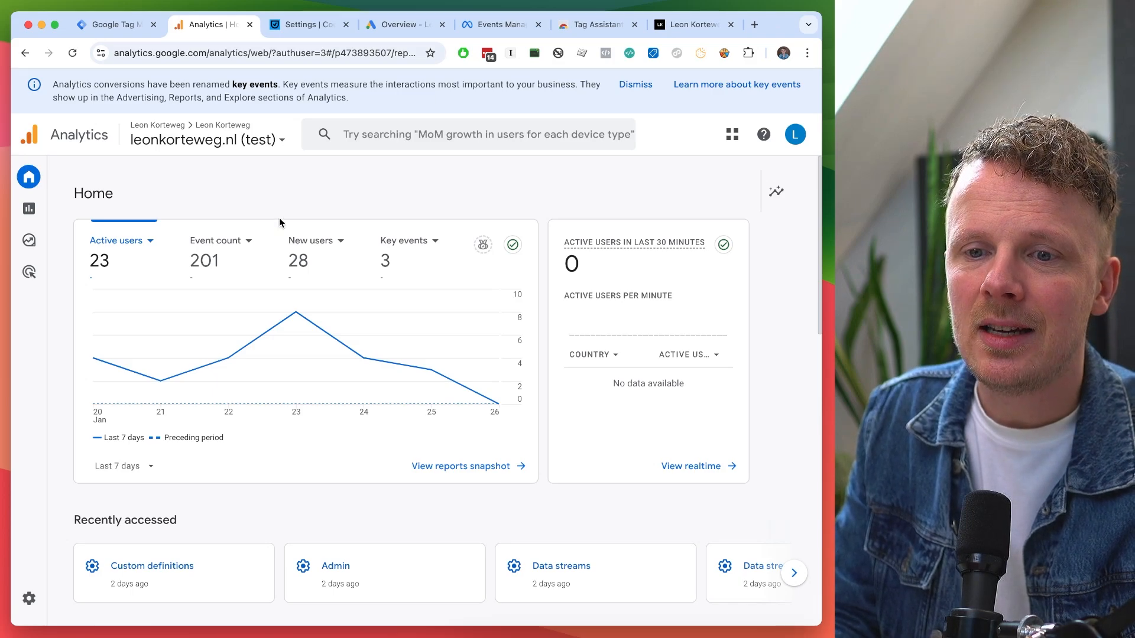
{"action": "left_click", "coordinate": [28, 598]}
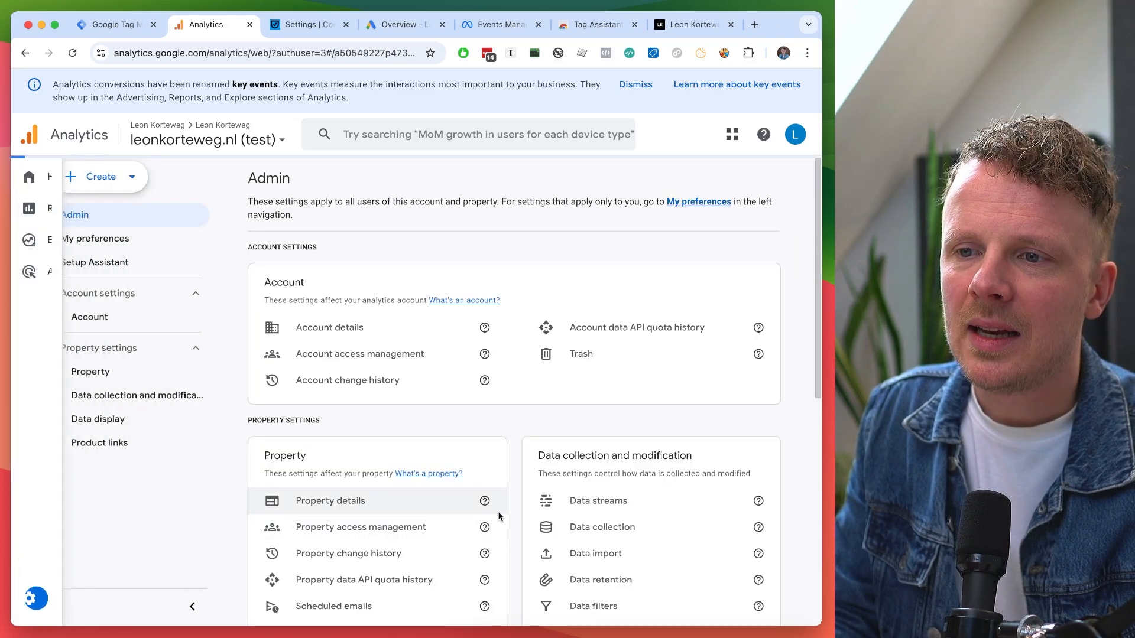
{"action": "scroll", "coordinate": [498, 512], "scroll_direction": "down", "scroll_amount": 3}
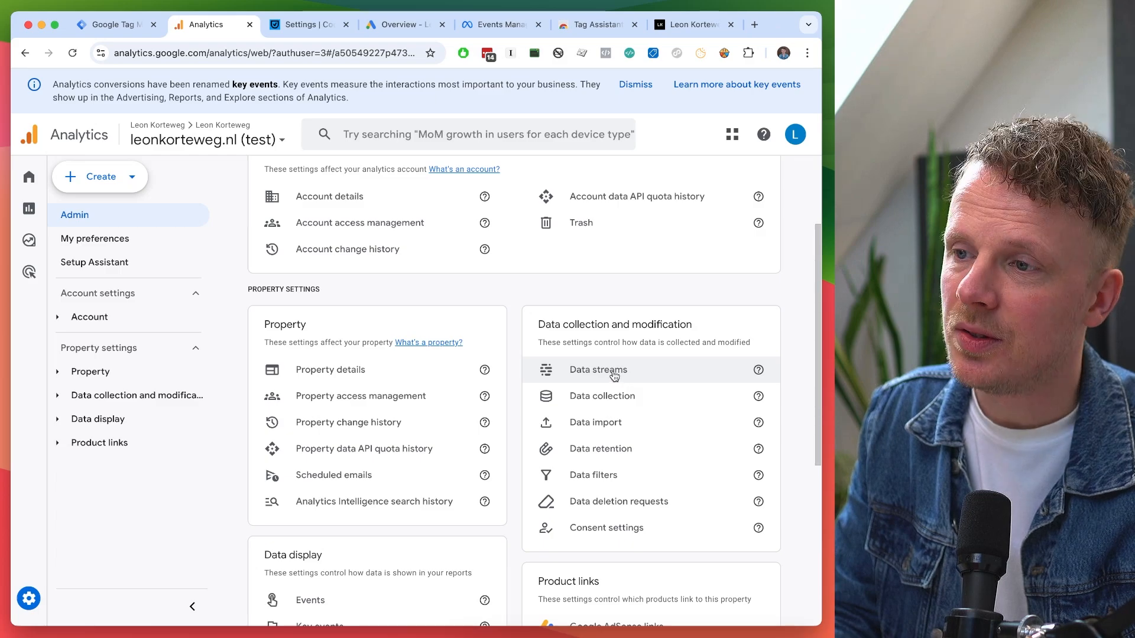
{"action": "left_click", "coordinate": [614, 371]}
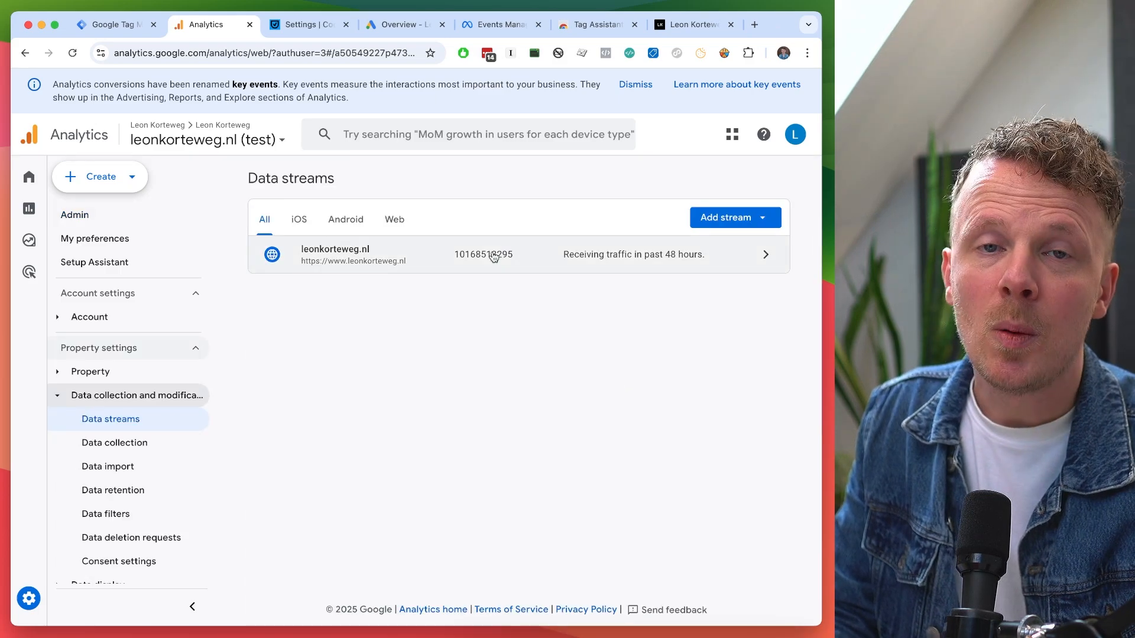
{"action": "left_click", "coordinate": [494, 256]}
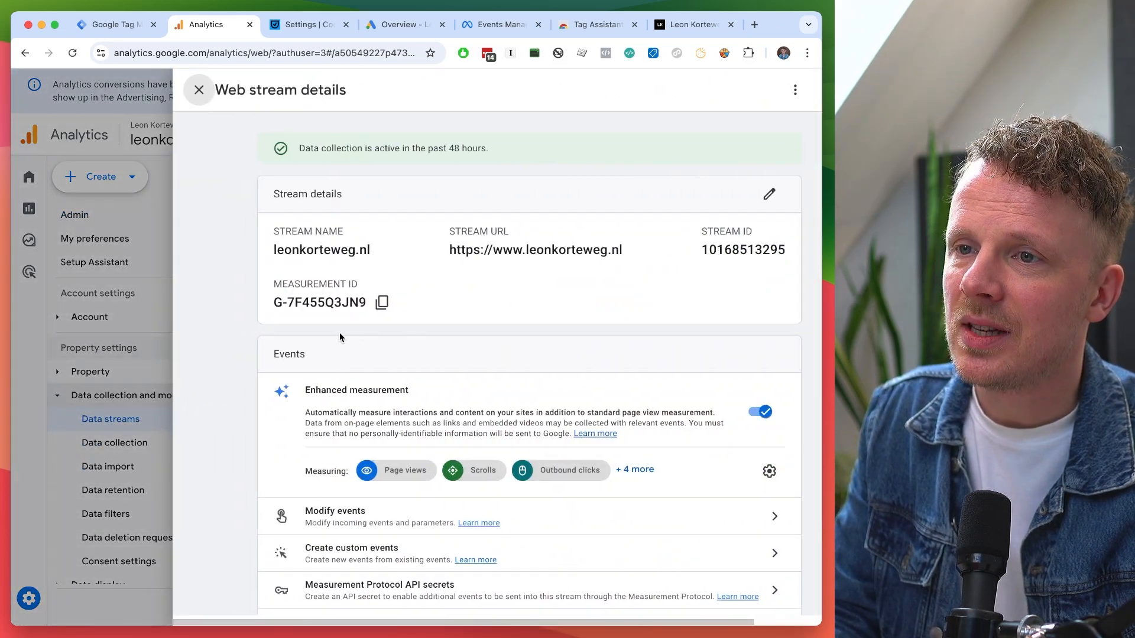
{"action": "left_click", "coordinate": [382, 303]}
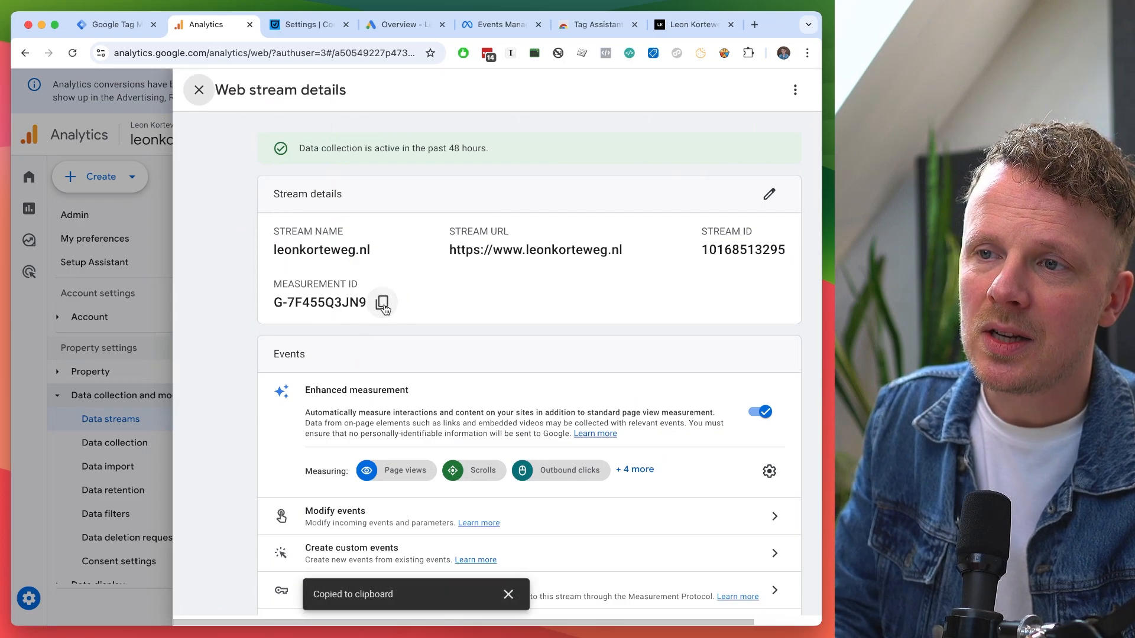
{"action": "left_click", "coordinate": [131, 26]}
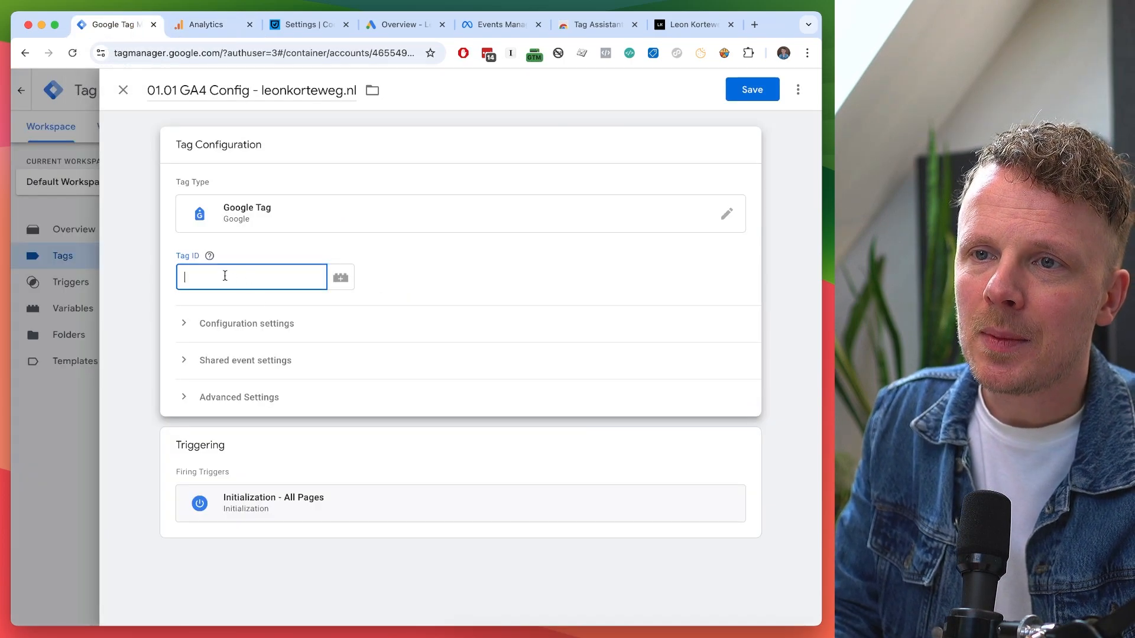
Paste the measurement ID into Tag ID, delete it again, and open the variable chooser instead.
{"action": "key", "text": "super+v"}
{"action": "triple_click", "coordinate": [274, 277]}
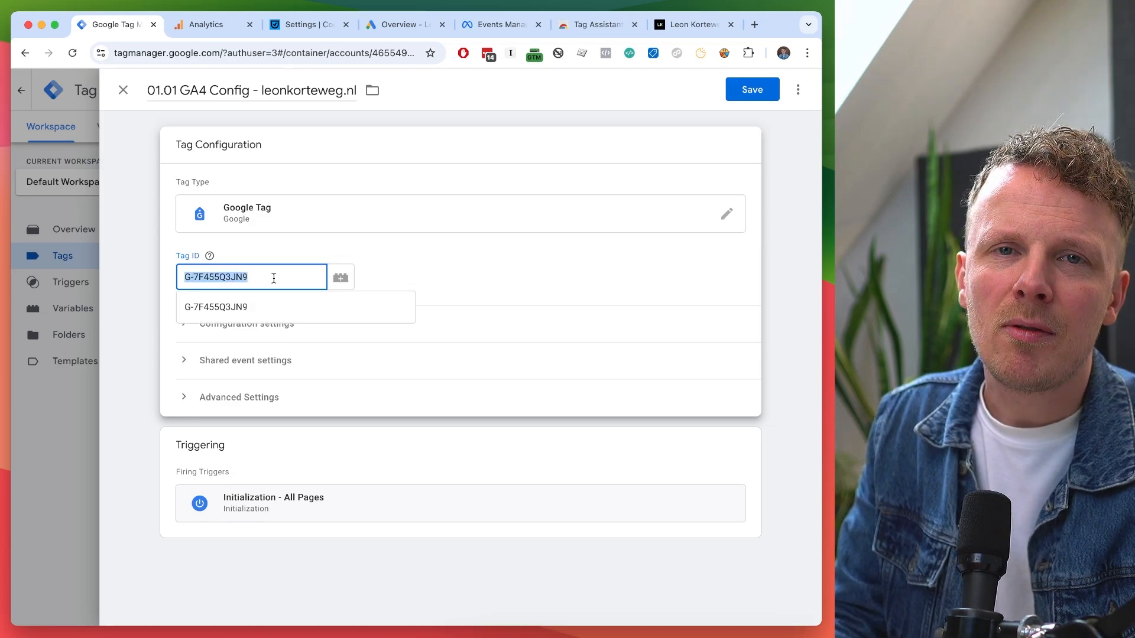
{"action": "key", "text": "BackSpace"}
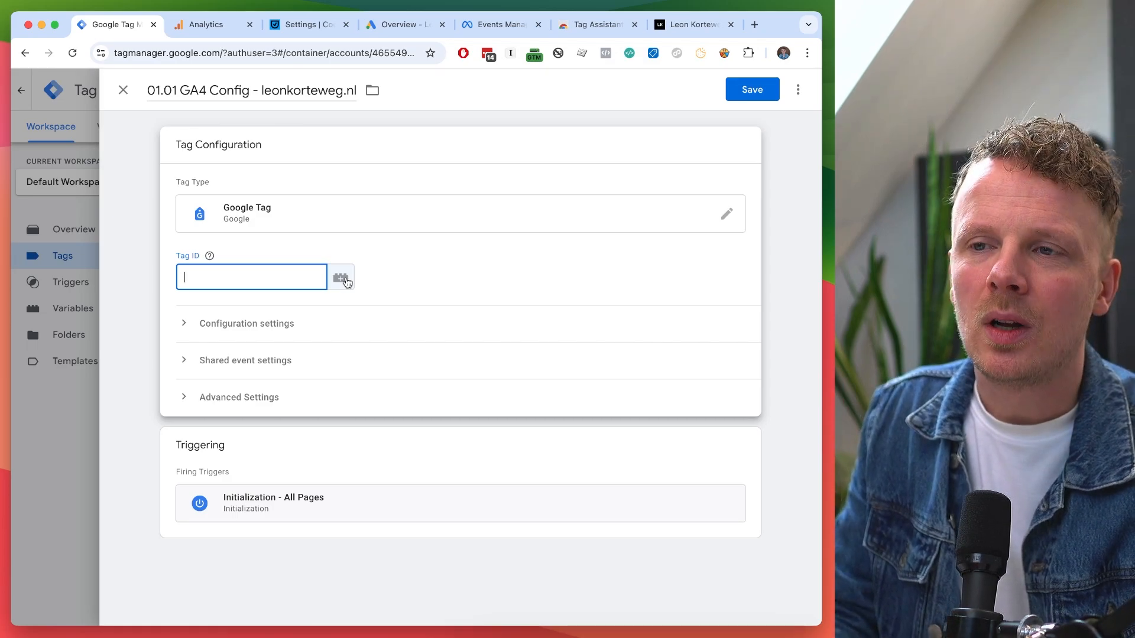
{"action": "left_click", "coordinate": [341, 278]}
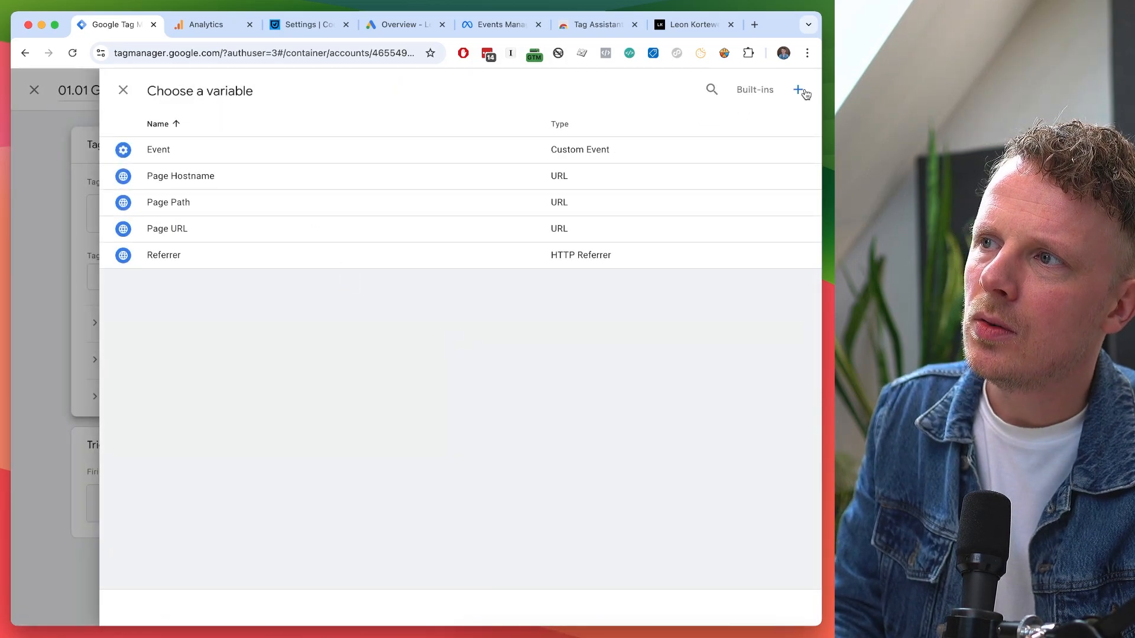
Create a Constant variable 'GA4 Measurement ID' with the pasted G-7F455Q3JN9 value and save it.
{"action": "left_click", "coordinate": [805, 94]}
{"action": "double_click", "coordinate": [157, 95]}
{"action": "triple_click", "coordinate": [156, 95]}
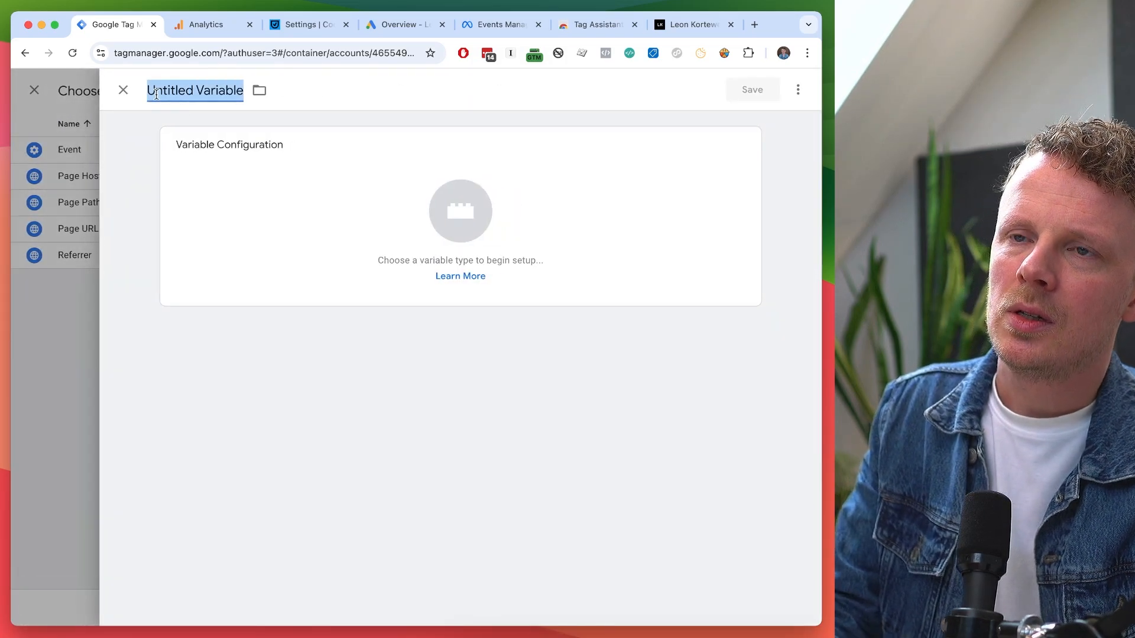
{"action": "type", "text": "GA4 Measurement ID"}
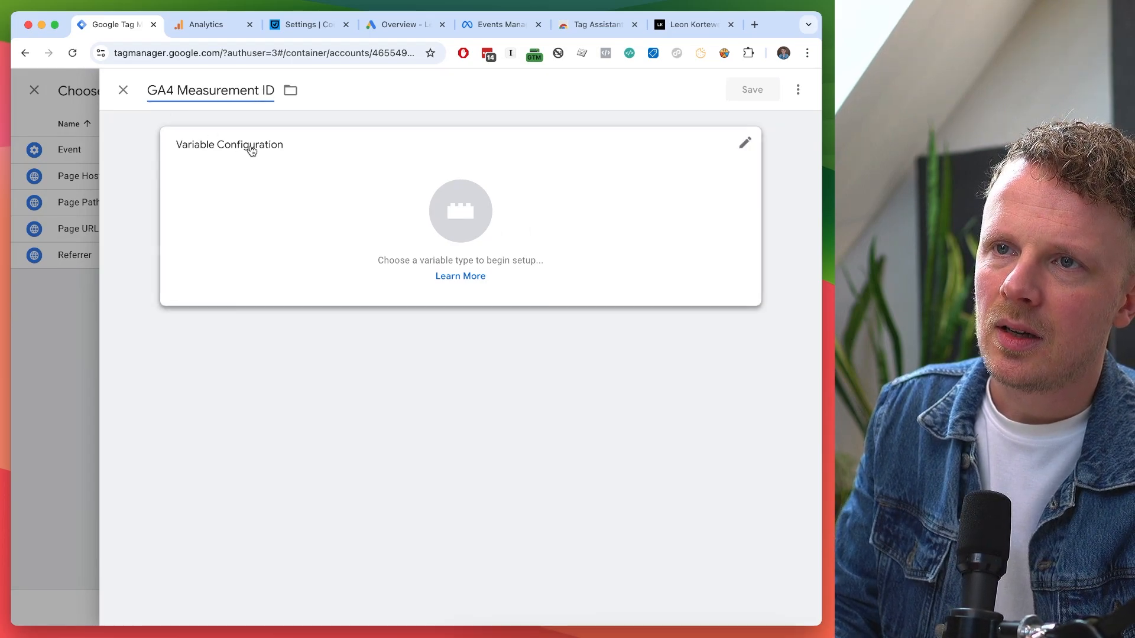
{"action": "left_click", "coordinate": [257, 187]}
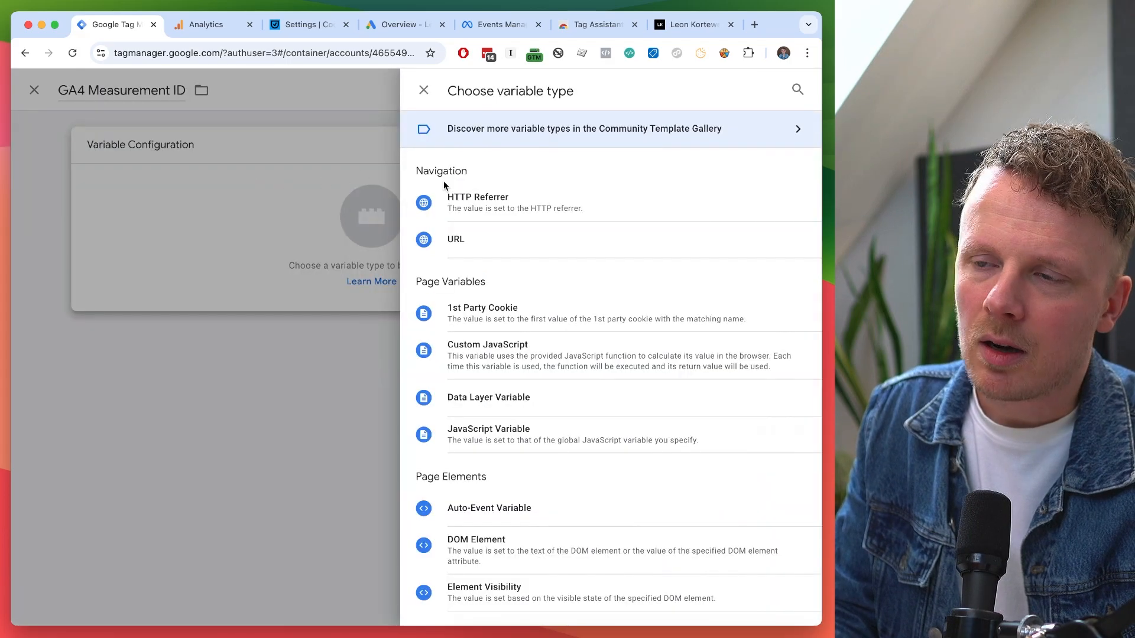
{"action": "scroll", "coordinate": [472, 258], "scroll_direction": "down", "scroll_amount": 5}
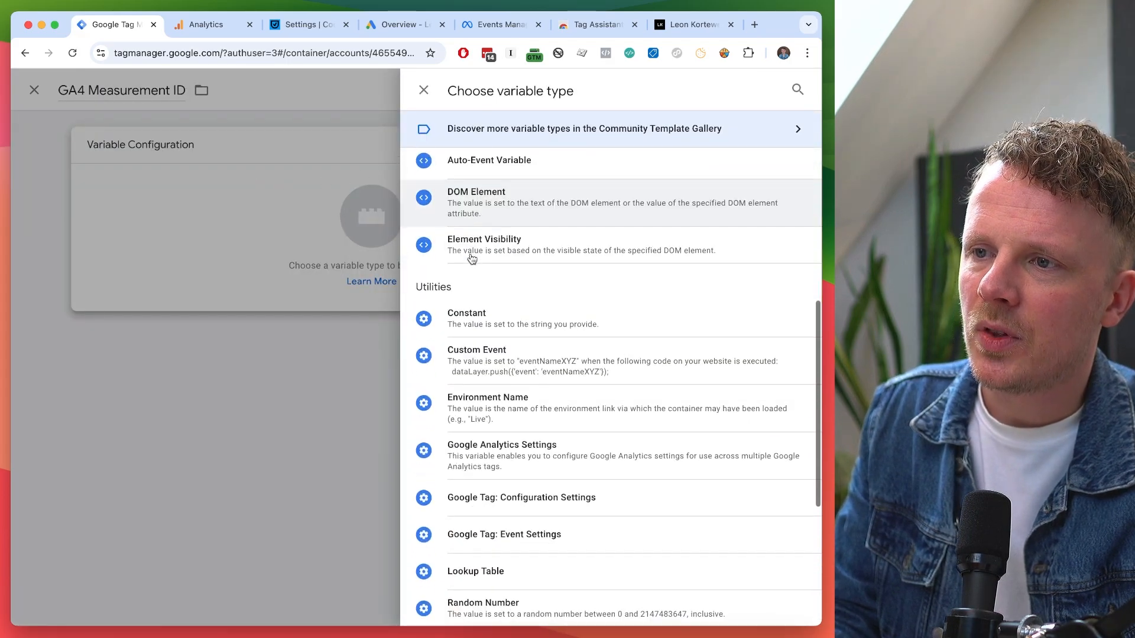
{"action": "left_click", "coordinate": [475, 320]}
{"action": "type", "text": "G-7F455Q3JNC"}
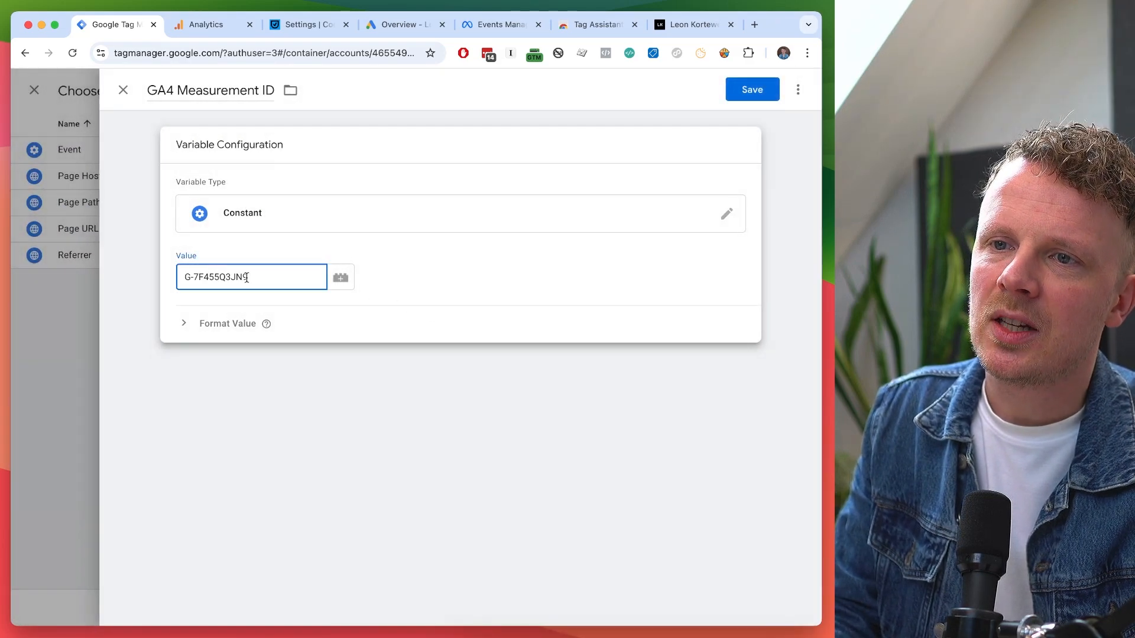
{"action": "triple_click", "coordinate": [203, 92]}
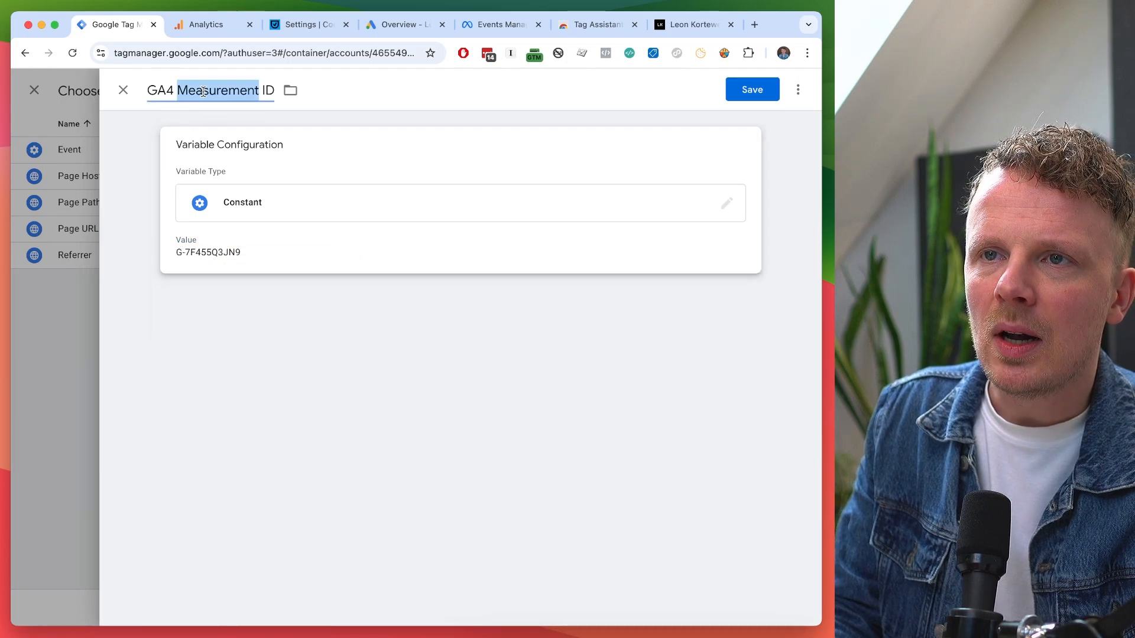
{"action": "left_click", "coordinate": [261, 252]}
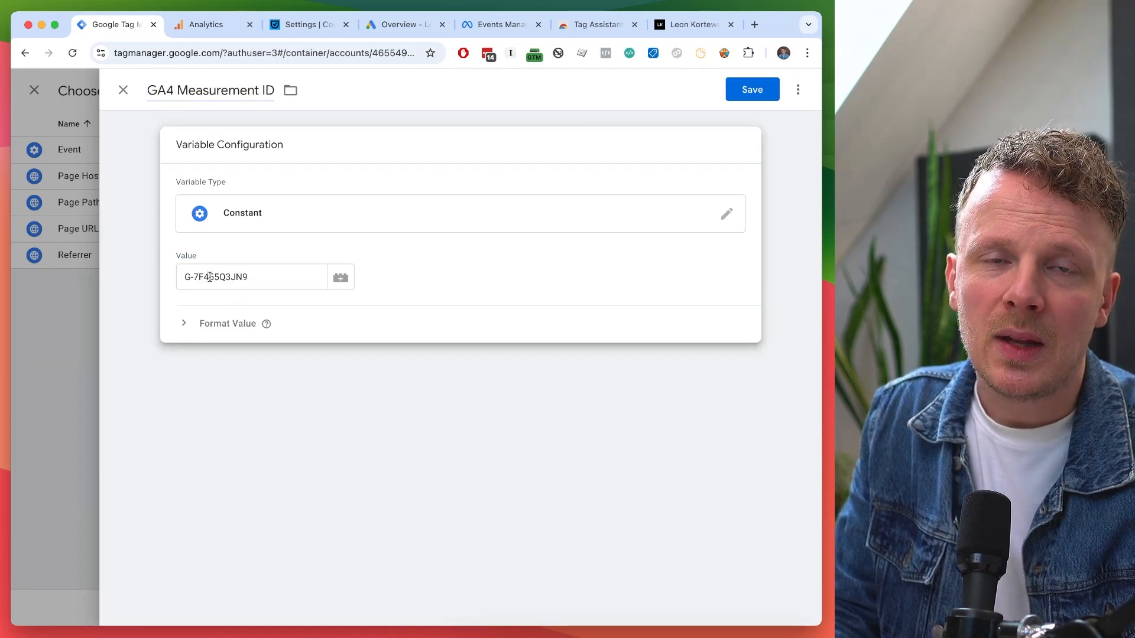
{"action": "left_click", "coordinate": [750, 94]}
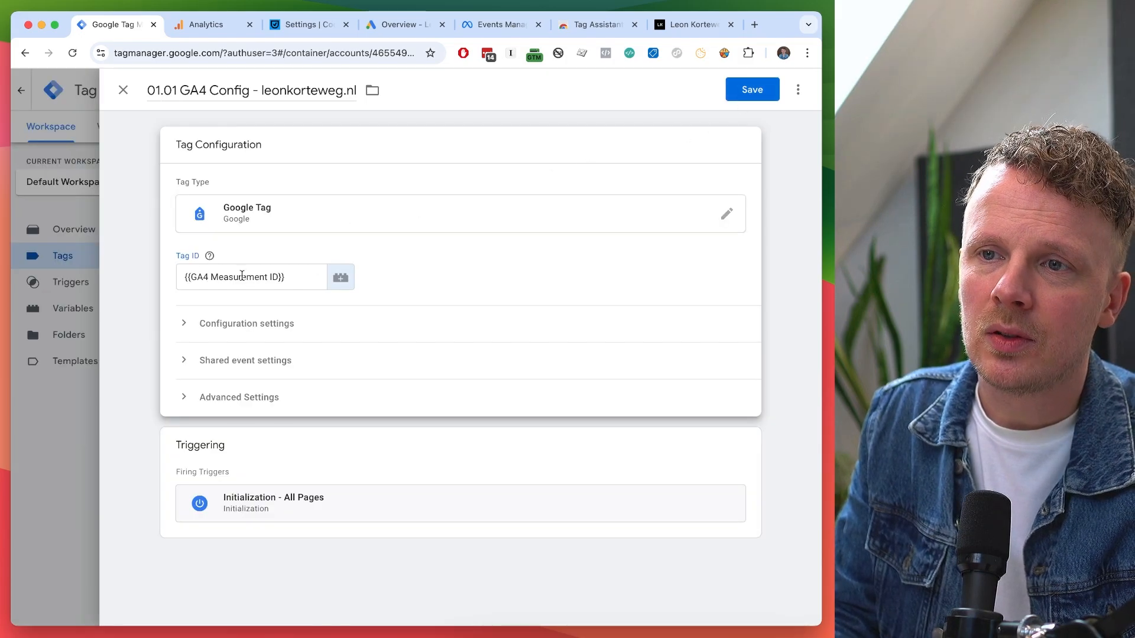
{"action": "triple_click", "coordinate": [242, 276]}
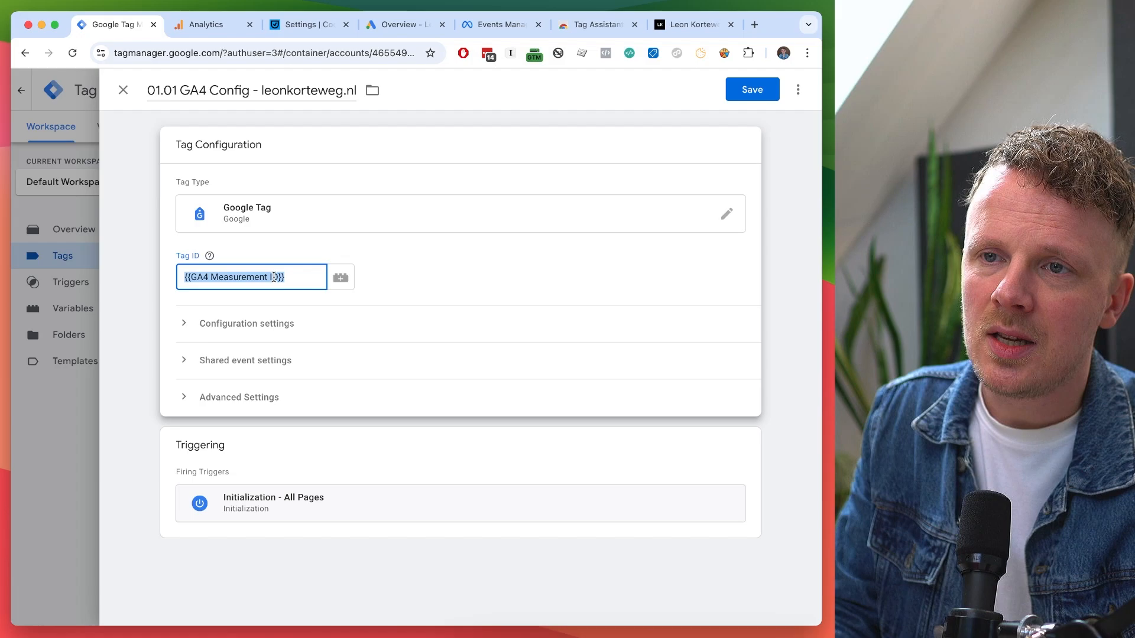
{"action": "left_click", "coordinate": [287, 277]}
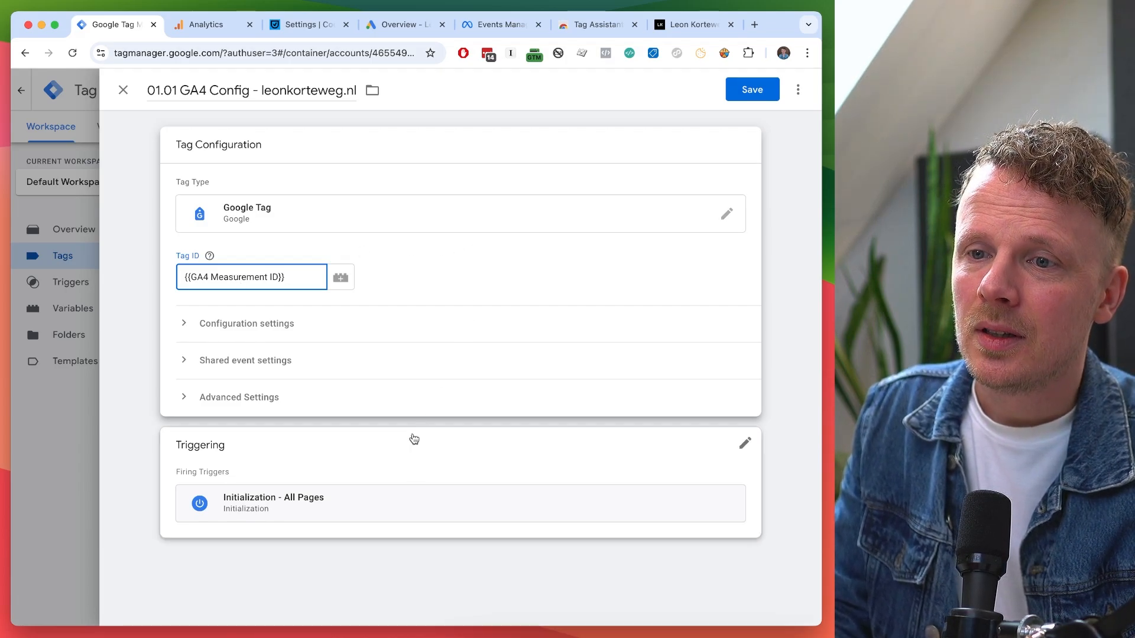
{"action": "left_click", "coordinate": [406, 455]}
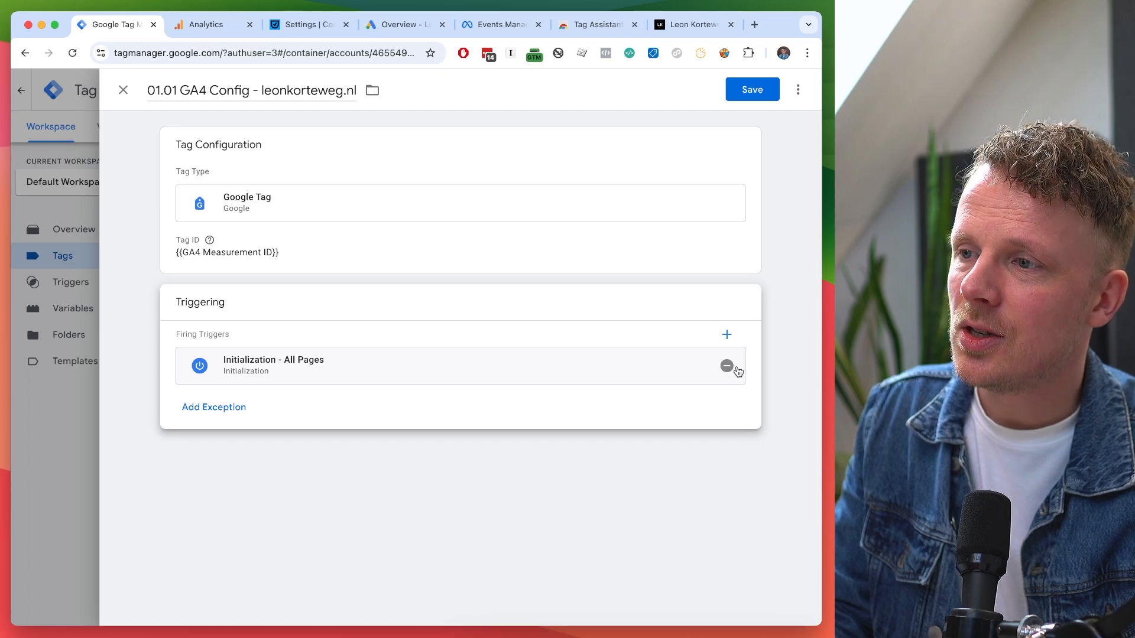
Remove and re-add Initialization - All Pages as the GA4 Config tag's firing trigger.
{"action": "left_click", "coordinate": [727, 366]}
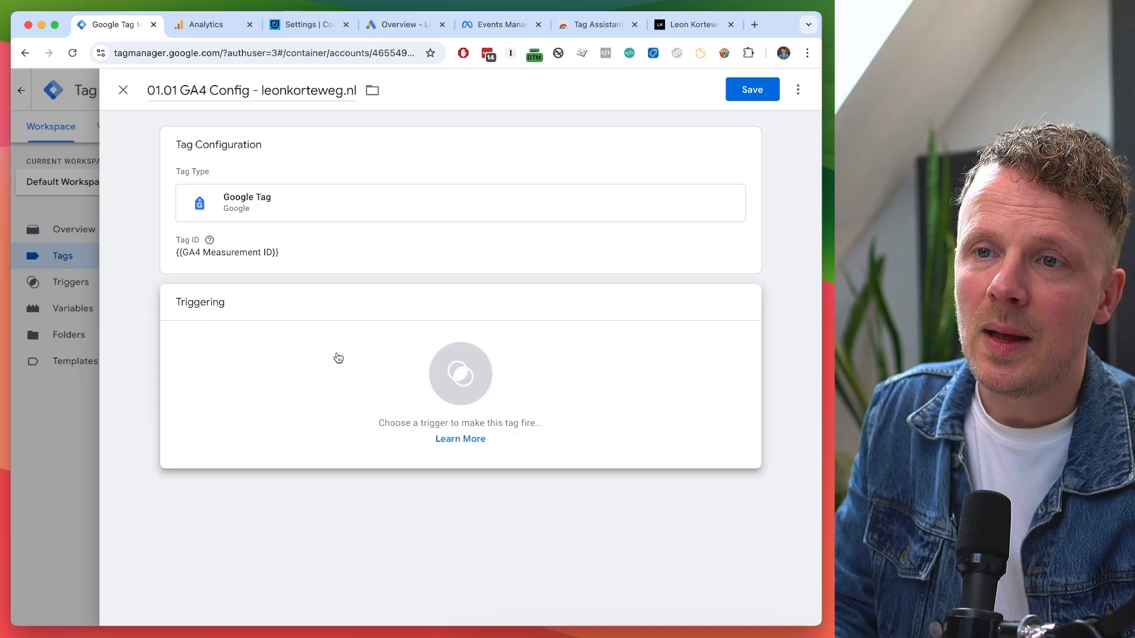
{"action": "left_click", "coordinate": [282, 353]}
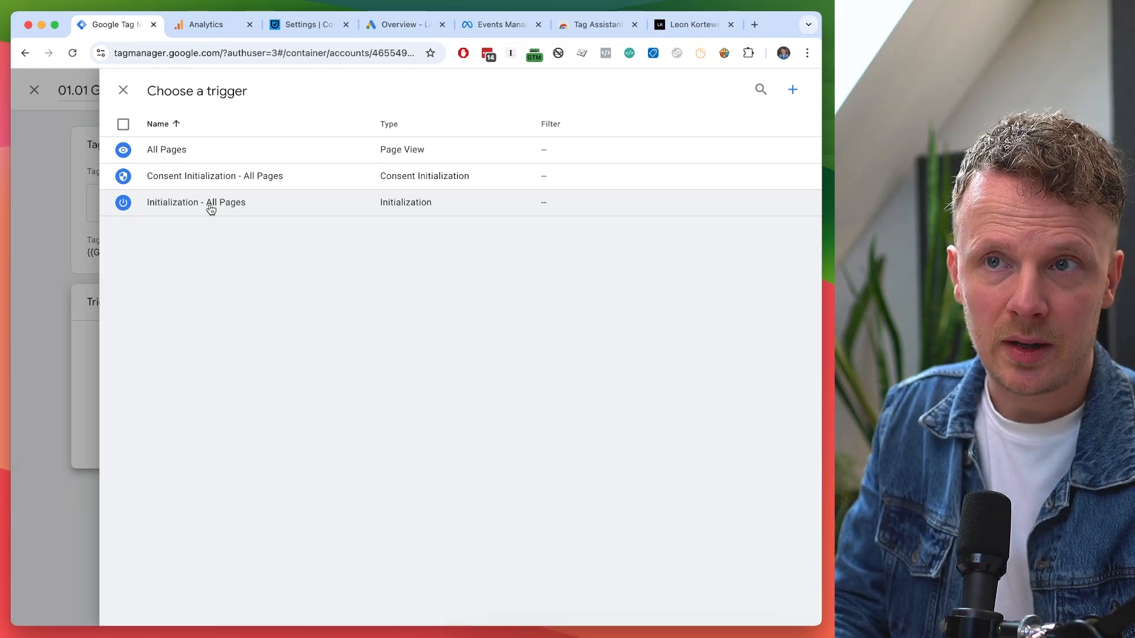
{"action": "left_click", "coordinate": [211, 209]}
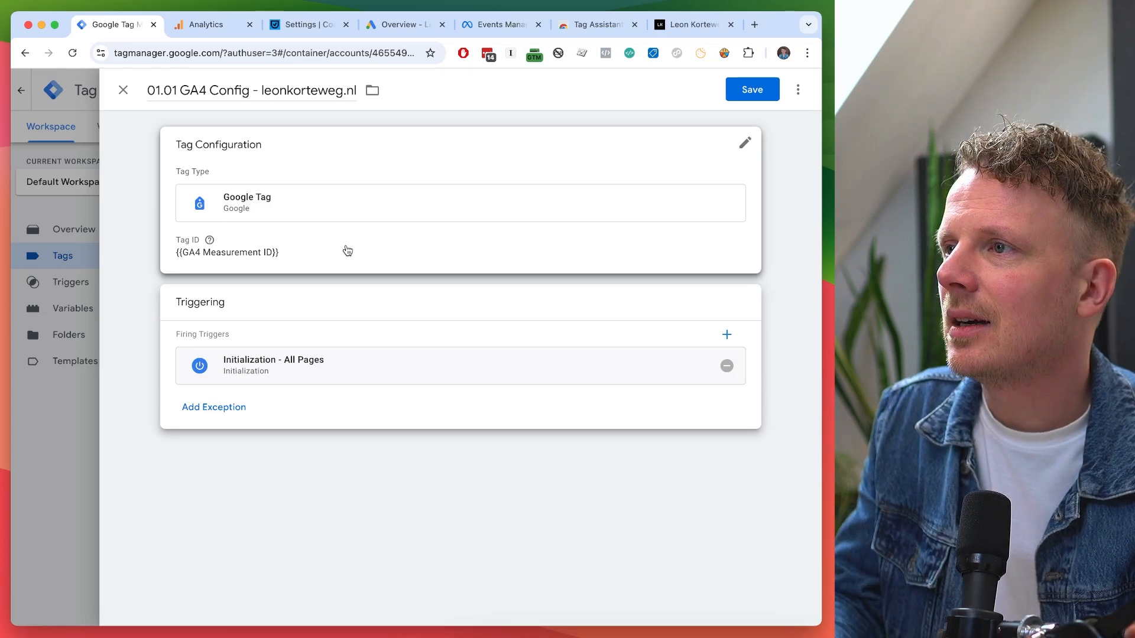
Save the 01.01 GA4 Config - leonkorteweg.nl tag.
{"action": "left_click", "coordinate": [755, 91]}
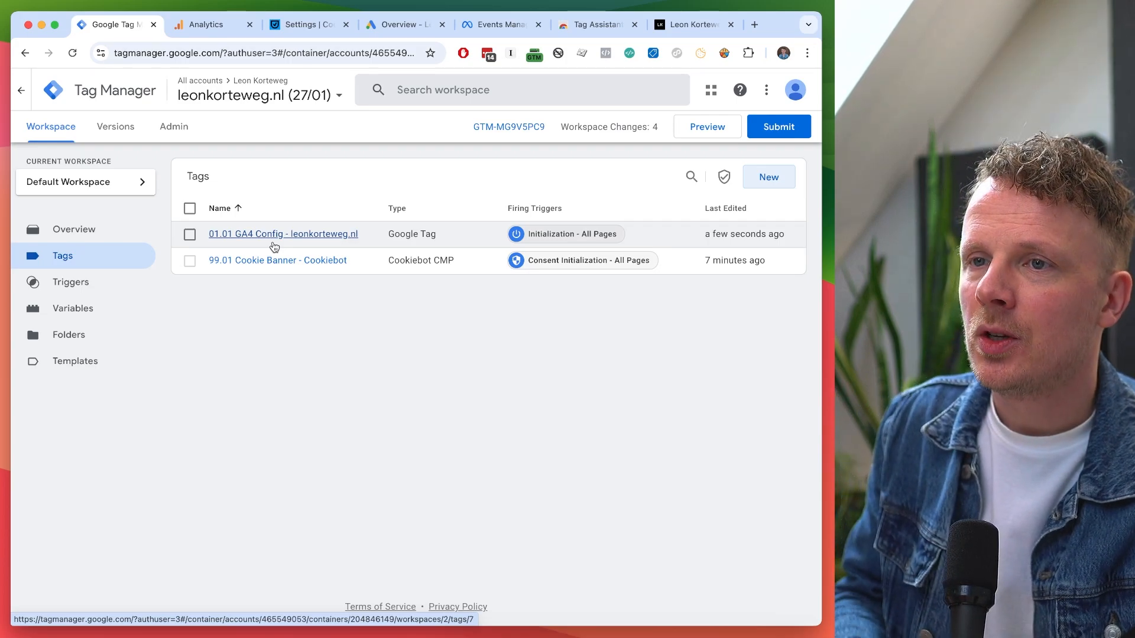
Open the CONTACT page on leonkorteweg.nl, then go back to the Tag Manager tags list.
{"action": "left_click", "coordinate": [690, 19]}
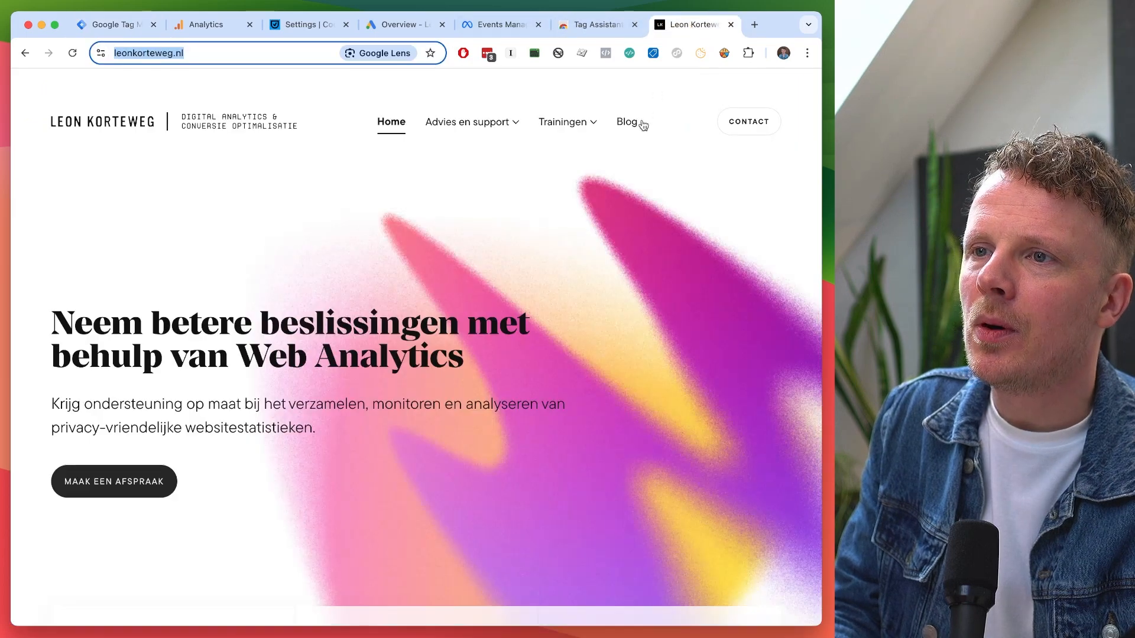
{"action": "left_click", "coordinate": [752, 126]}
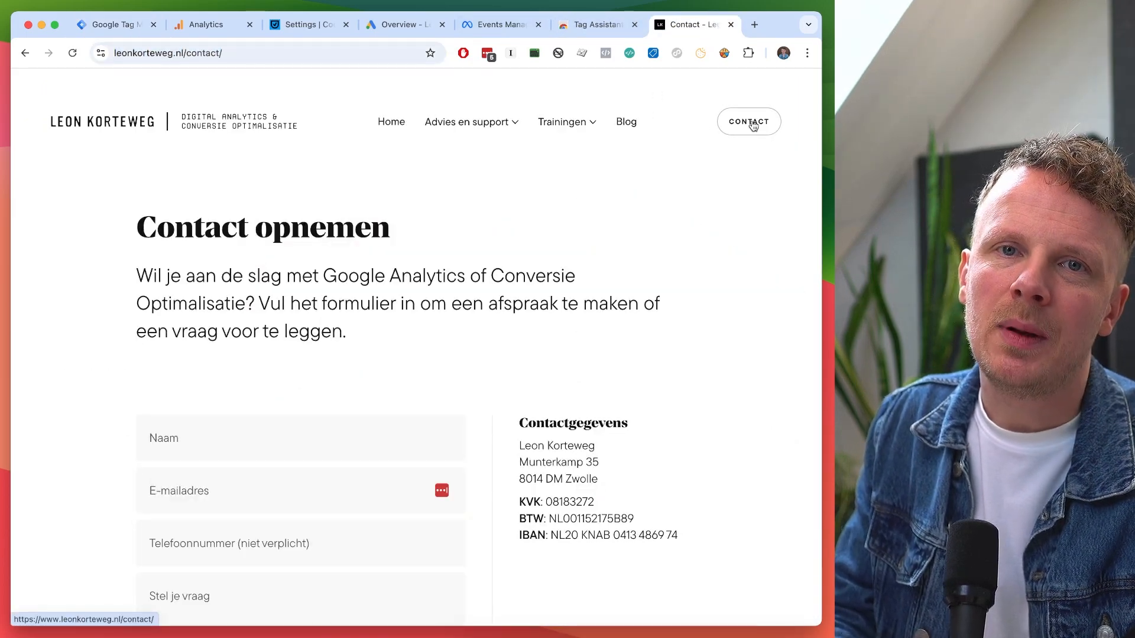
{"action": "key", "text": "ctrl+Tab"}
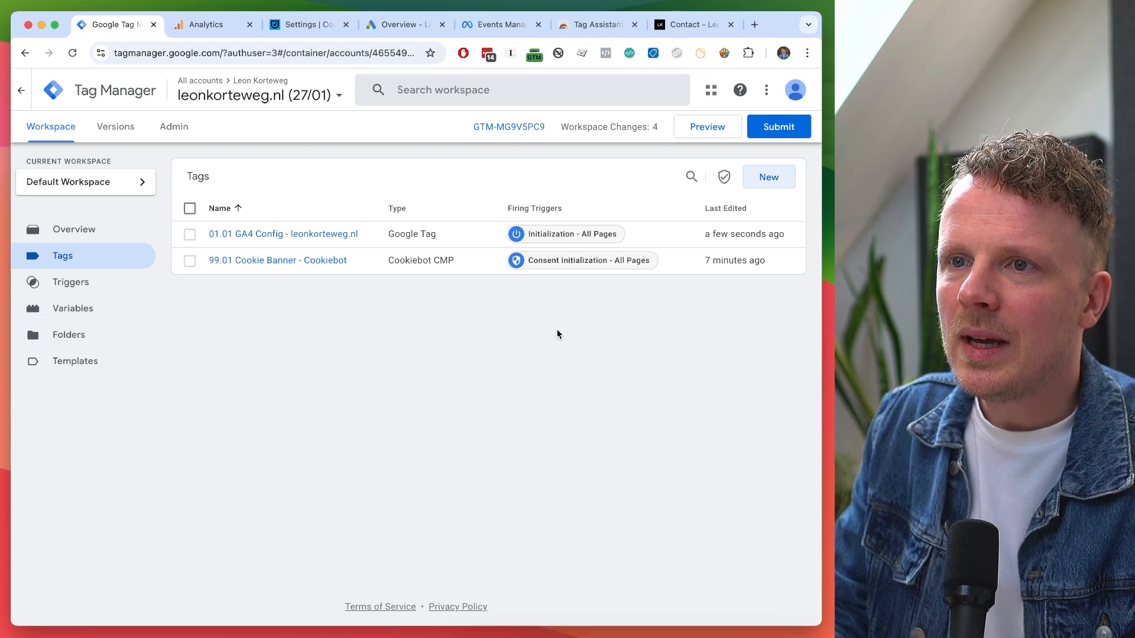
Fill the contact form with name 'Test' and a test e-mail address, and submit it.
{"action": "left_click_drag", "start_coordinate": [710, 25], "coordinate": [201, 24]}
{"action": "scroll", "coordinate": [191, 355], "scroll_direction": "down", "scroll_amount": 4}
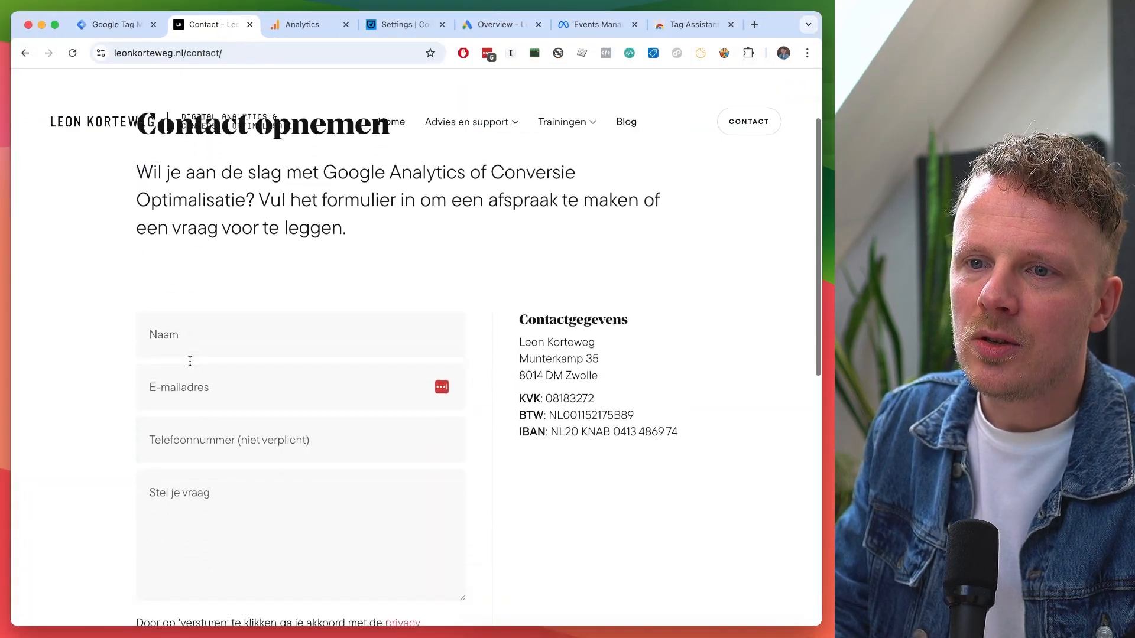
{"action": "left_click", "coordinate": [186, 321]}
{"action": "type", "text": "Test"}
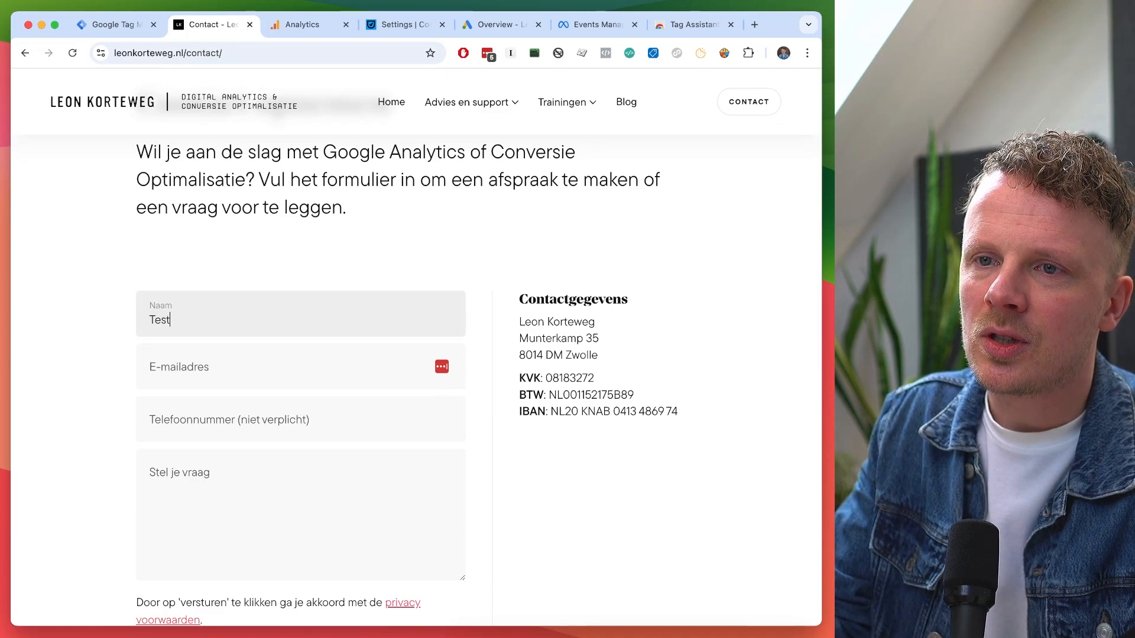
{"action": "key", "text": "Tab"}
{"action": "type", "text": "test@tes.tnl"}
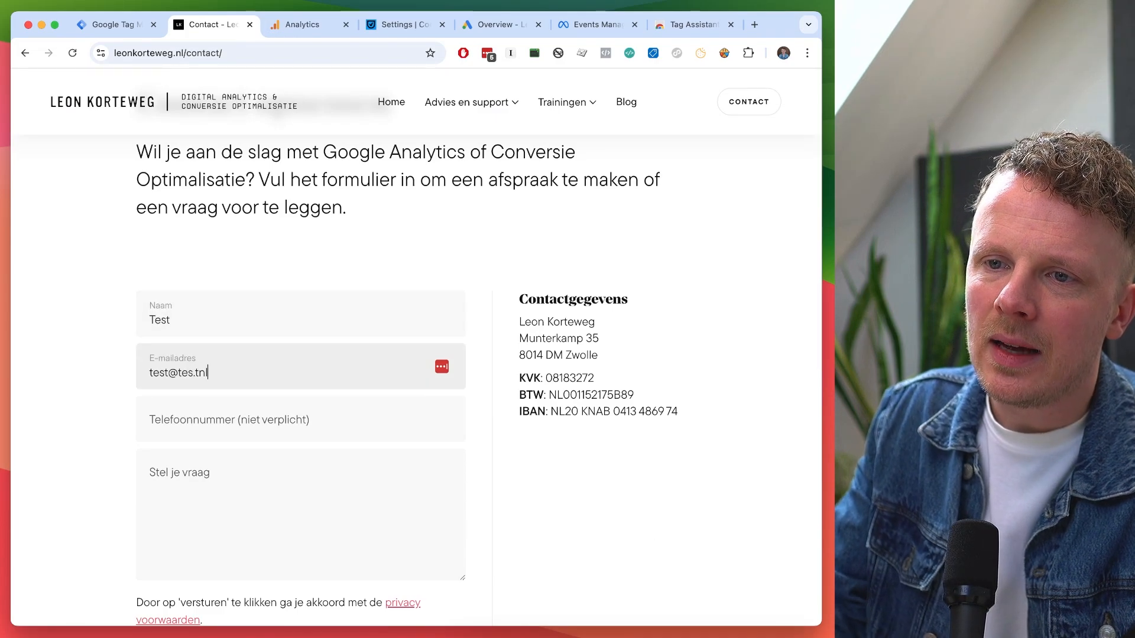
{"action": "scroll", "coordinate": [192, 411], "scroll_direction": "down", "scroll_amount": 4}
{"action": "left_click", "coordinate": [178, 535]}
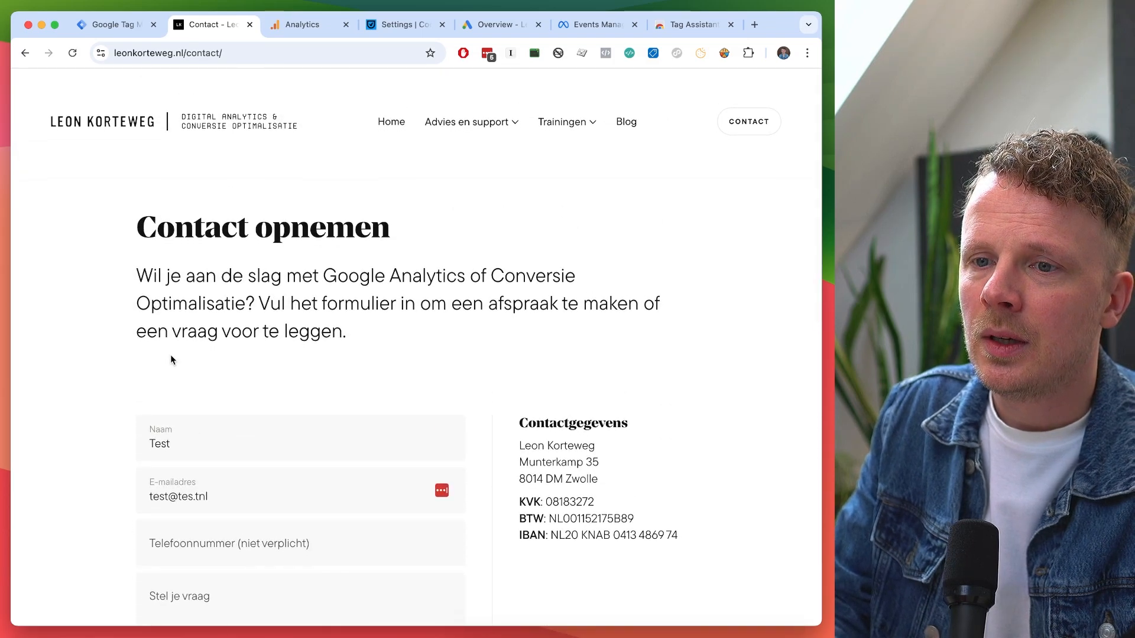
Fix the e-mail typo, resubmit to reach contact/bedankt/, and copy the thank-you page URL.
{"action": "scroll", "coordinate": [171, 360], "scroll_direction": "down", "scroll_amount": 5}
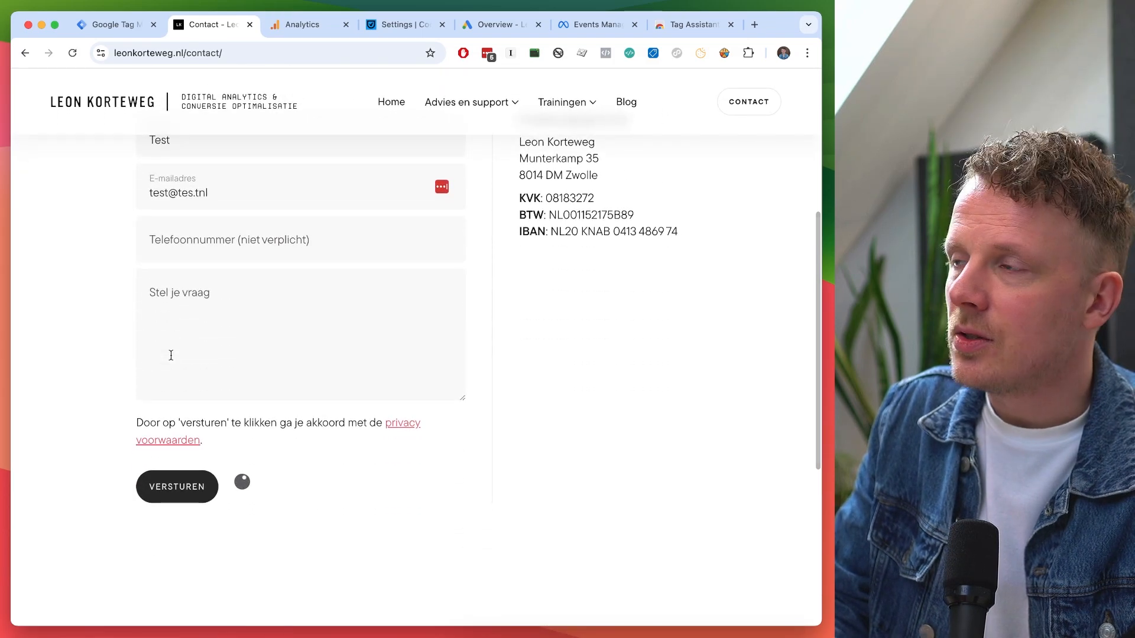
{"action": "scroll", "coordinate": [171, 355], "scroll_direction": "up", "scroll_amount": 2}
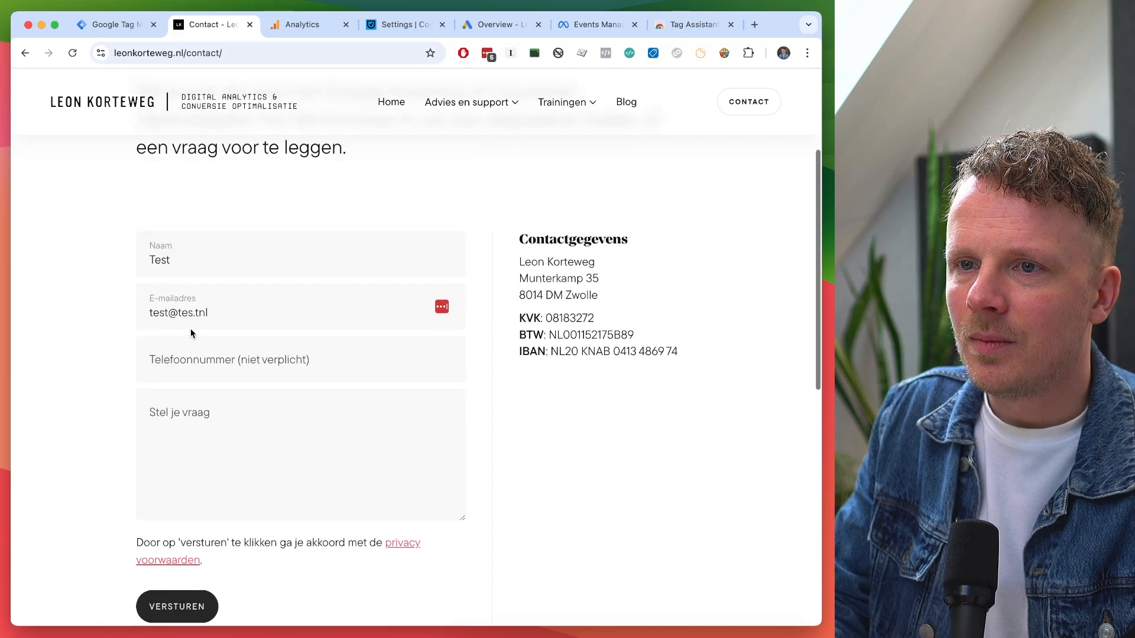
{"action": "left_click", "coordinate": [196, 311]}
{"action": "scroll", "coordinate": [276, 324], "scroll_direction": "down", "scroll_amount": 3}
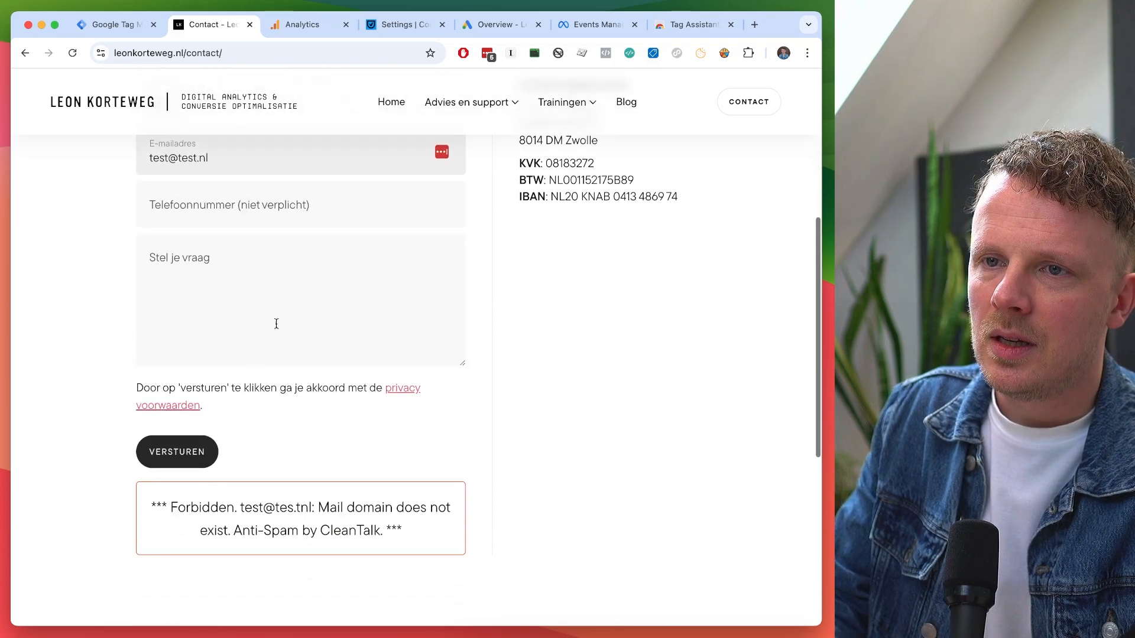
{"action": "left_click", "coordinate": [177, 452]}
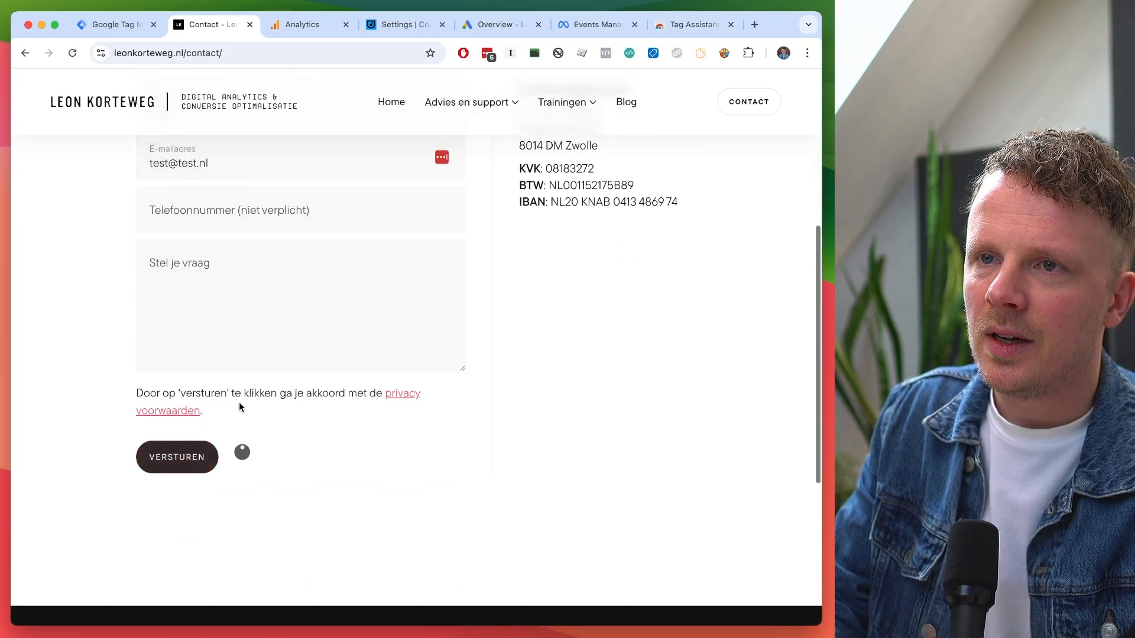
{"action": "scroll", "coordinate": [239, 402], "scroll_direction": "up", "scroll_amount": 4}
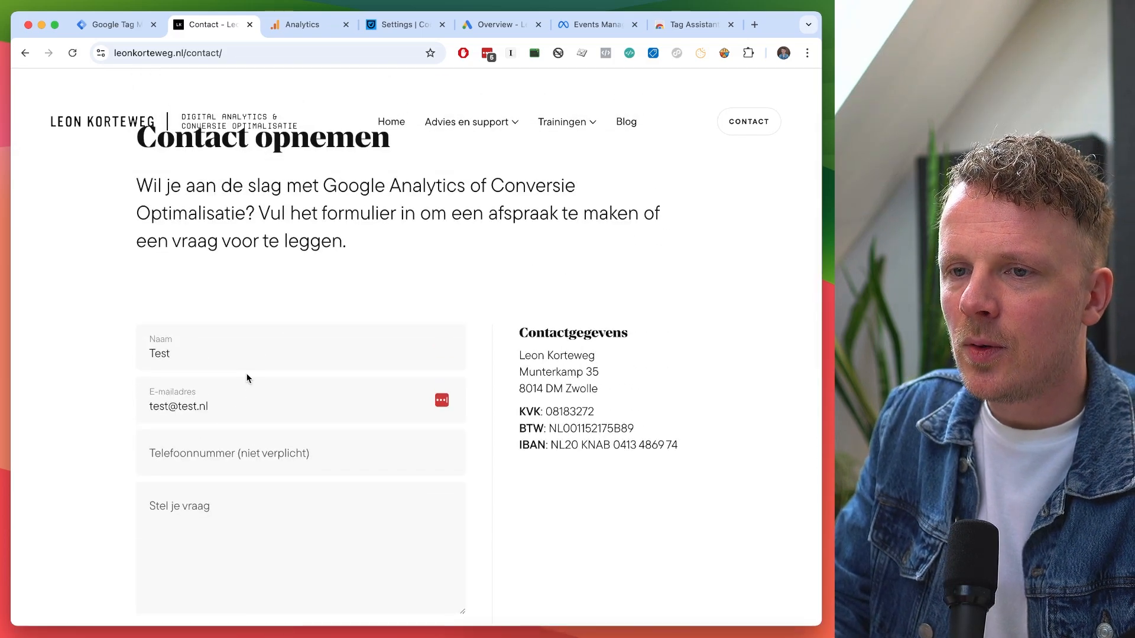
{"action": "left_click", "coordinate": [229, 53]}
{"action": "key", "text": "super+c"}
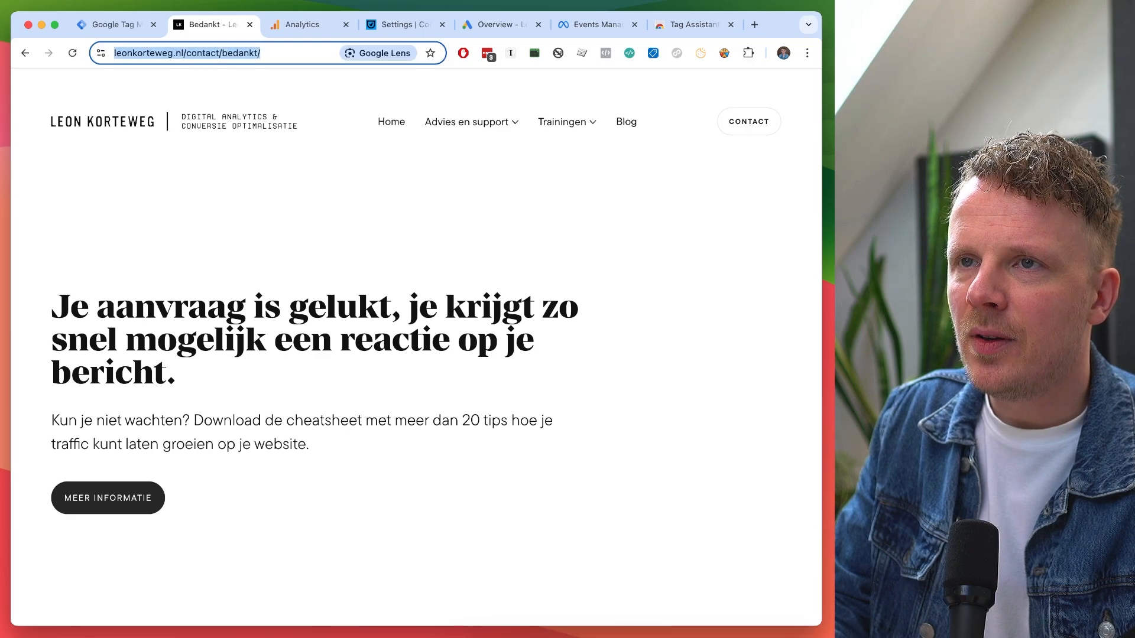
{"action": "key", "text": "super+Tab"}
Paste the thank-you URL into Nova twice and trim line 2 to the contact page URL.
{"action": "left_click", "coordinate": [36, 76]}
{"action": "left_click_drag", "start_coordinate": [225, 97], "coordinate": [703, 91]}
{"action": "key", "text": "Return"}
{"action": "key", "text": "Return"}
{"action": "key", "text": "super+v"}
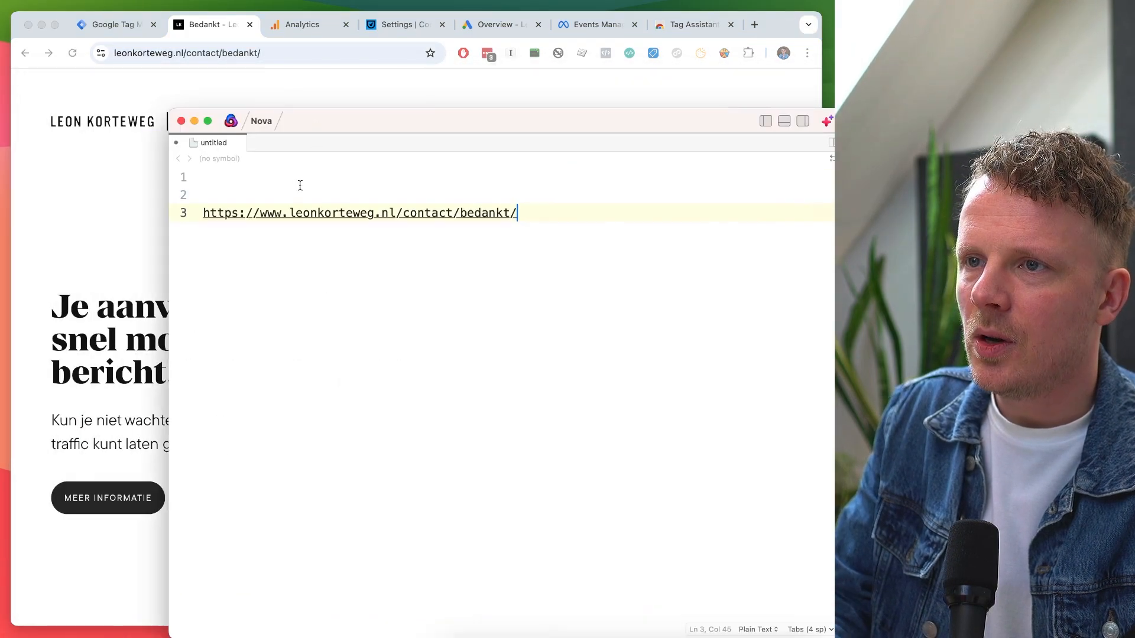
{"action": "left_click", "coordinate": [297, 188]}
{"action": "key", "text": "super+v"}
{"action": "left_click", "coordinate": [460, 195], "text": "shift"}
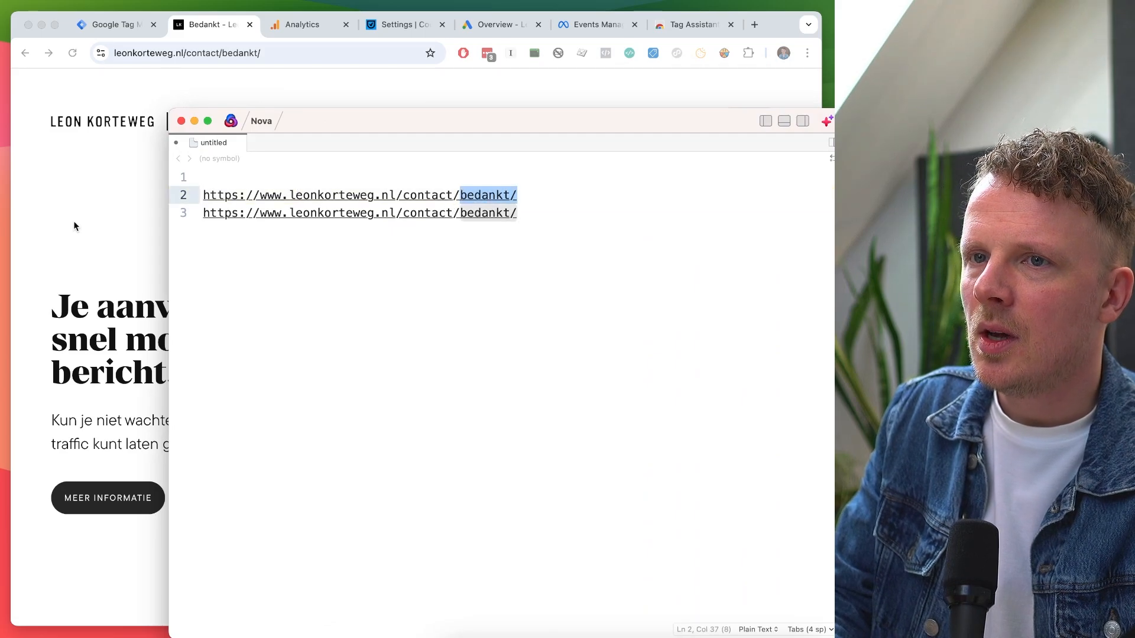
{"action": "left_click", "coordinate": [73, 221]}
{"action": "left_click", "coordinate": [25, 52]}
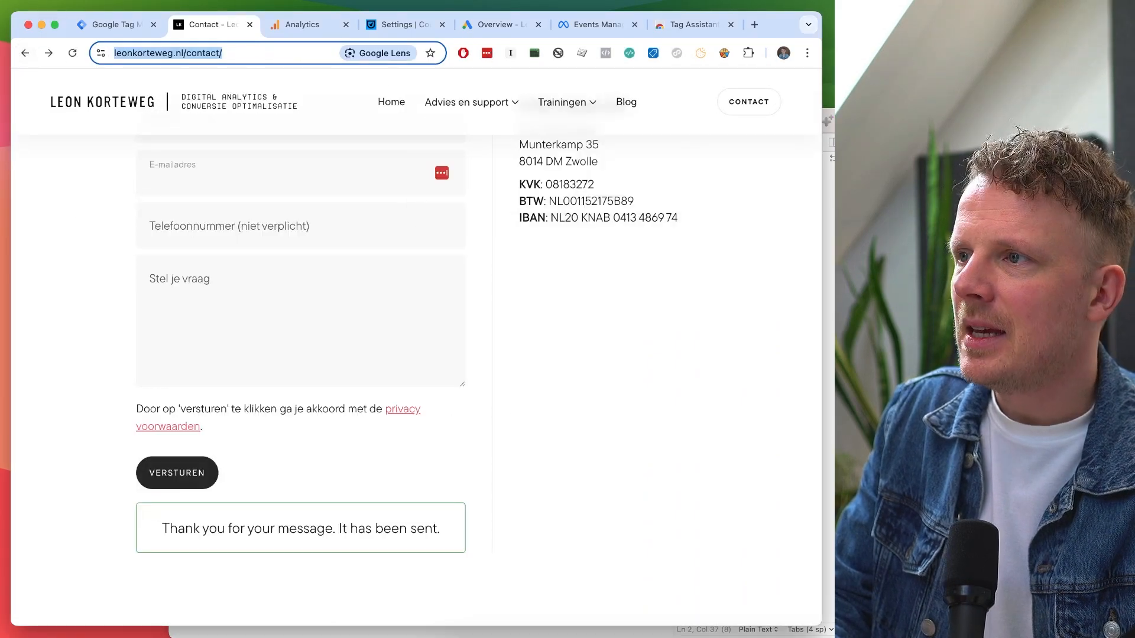
{"action": "key", "text": "super+Tab"}
{"action": "key", "text": "BackSpace"}
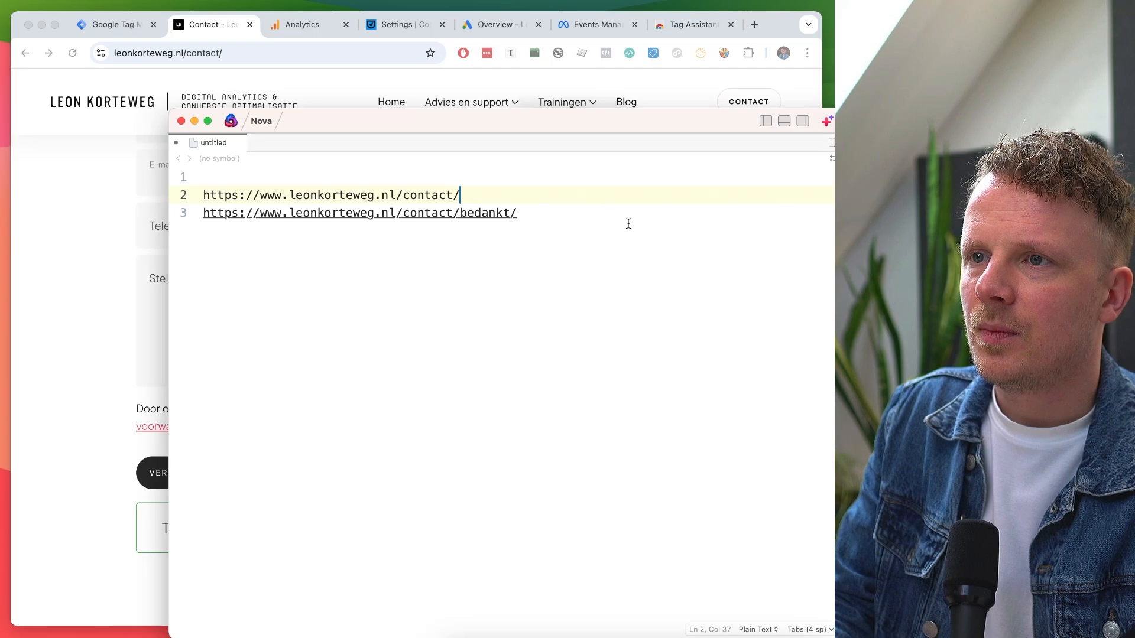
Append ?id=1234 to the thank-you URL on line 3 and copy the full URL.
{"action": "triple_click", "coordinate": [363, 200]}
{"action": "triple_click", "coordinate": [378, 208]}
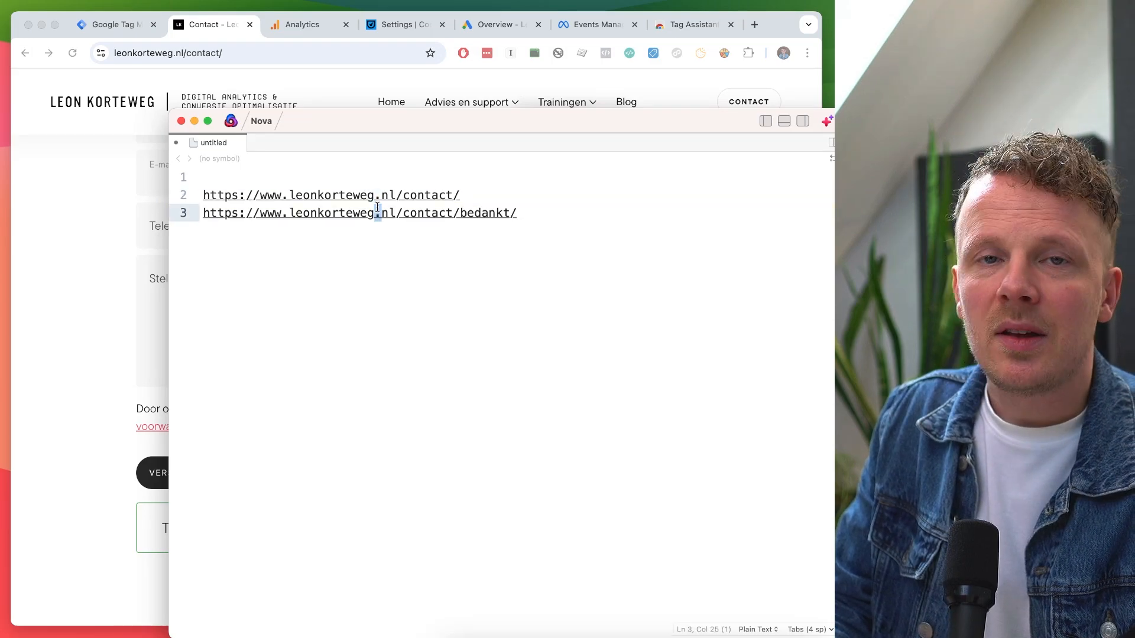
{"action": "left_click_drag", "start_coordinate": [396, 213], "coordinate": [531, 211]}
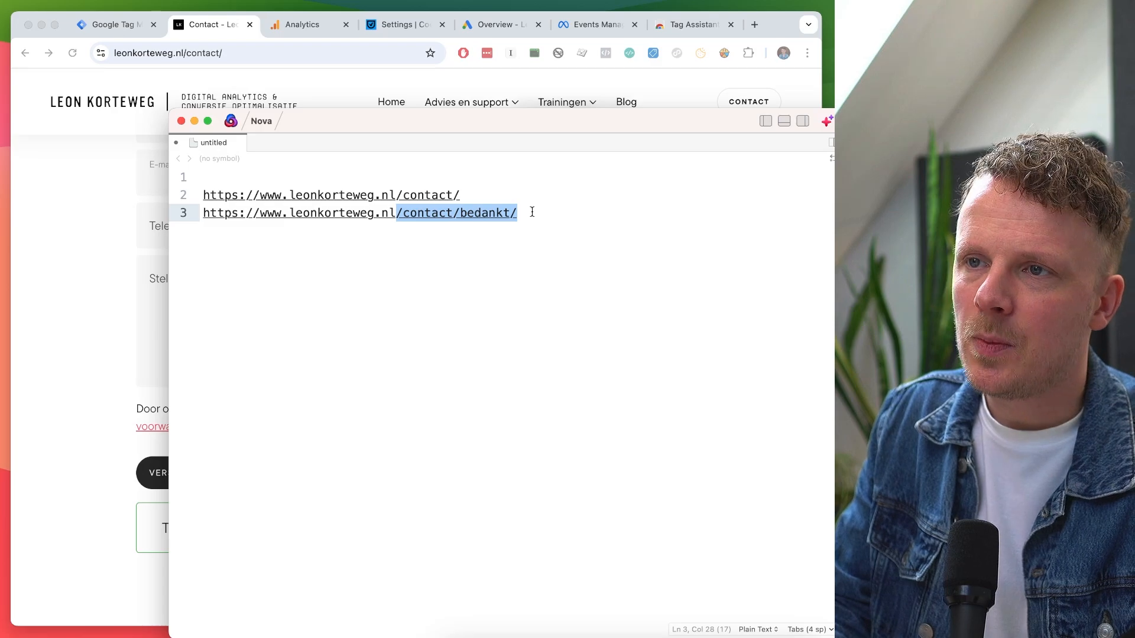
{"action": "left_click", "coordinate": [532, 211]}
{"action": "type", "text": "?id="}
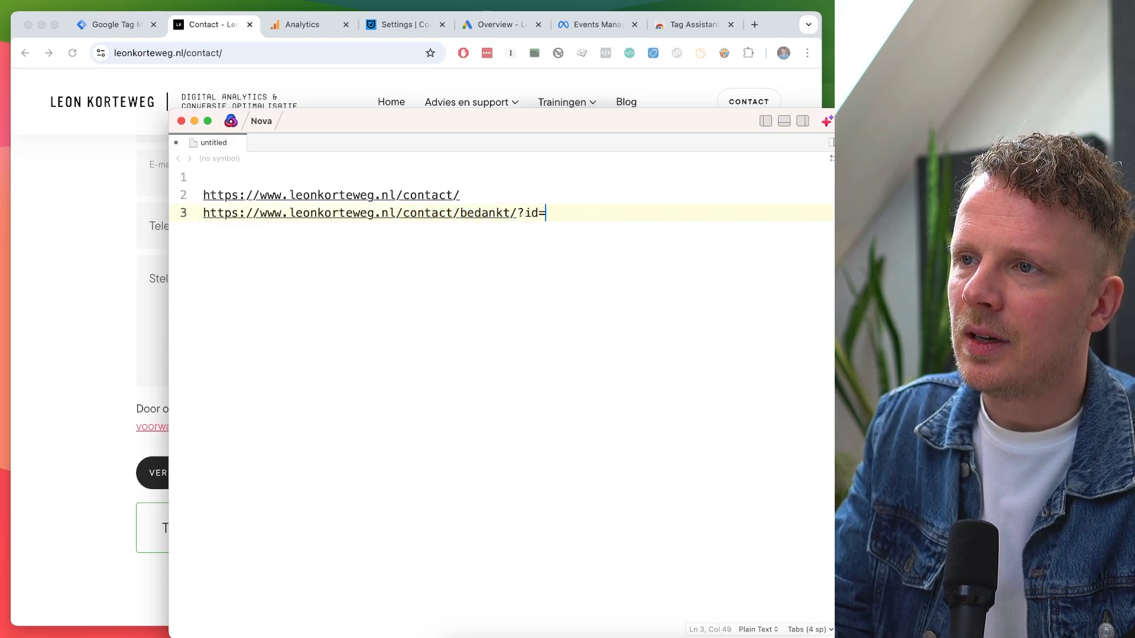
{"action": "type", "text": "1234"}
{"action": "key", "text": "super+shift+Left"}
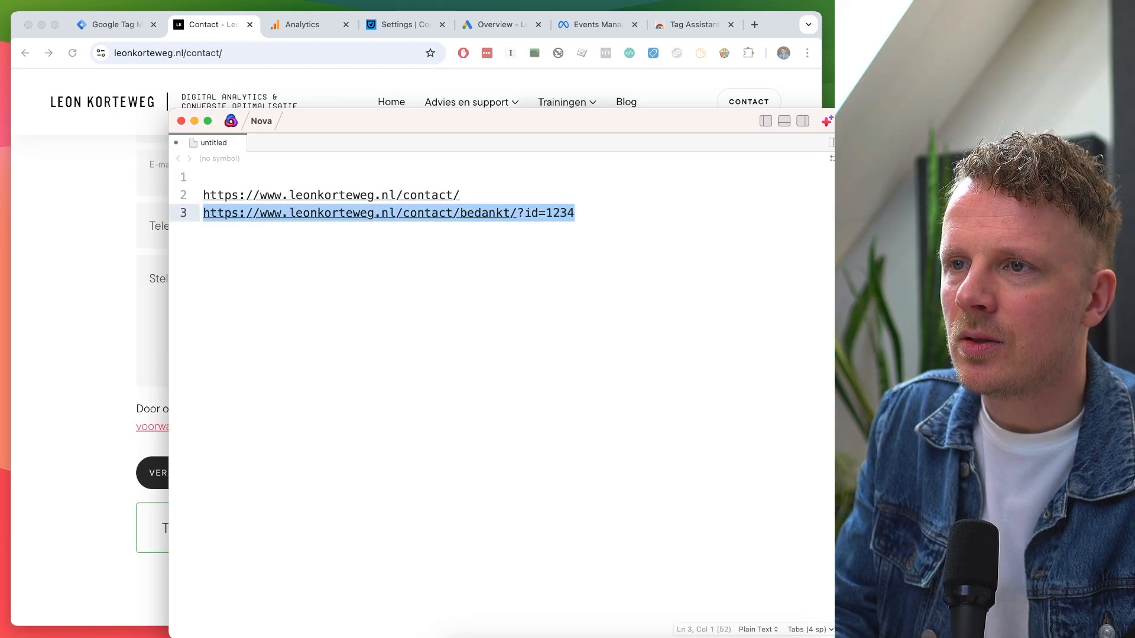
{"action": "key", "text": "super+c"}
Paste the URL onto line 5 and strip its domain and query, leaving /contact/bedankt/.
{"action": "key", "text": "Right"}
{"action": "key", "text": "Return"}
{"action": "key", "text": "Return"}
{"action": "key", "text": "super+v"}
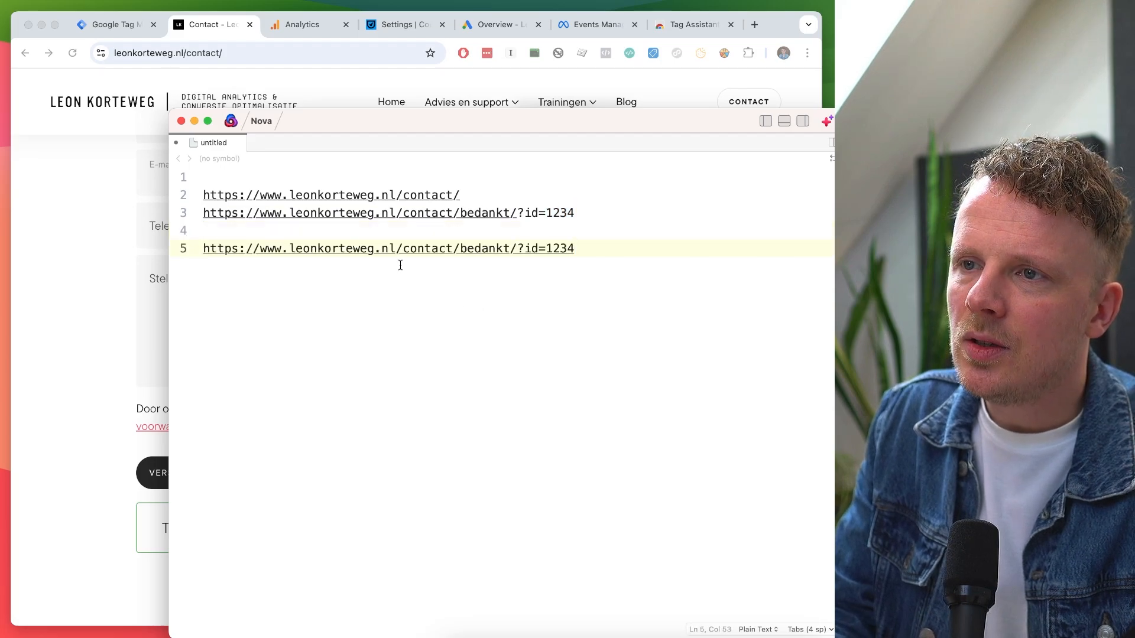
{"action": "left_click_drag", "start_coordinate": [396, 248], "coordinate": [517, 248]}
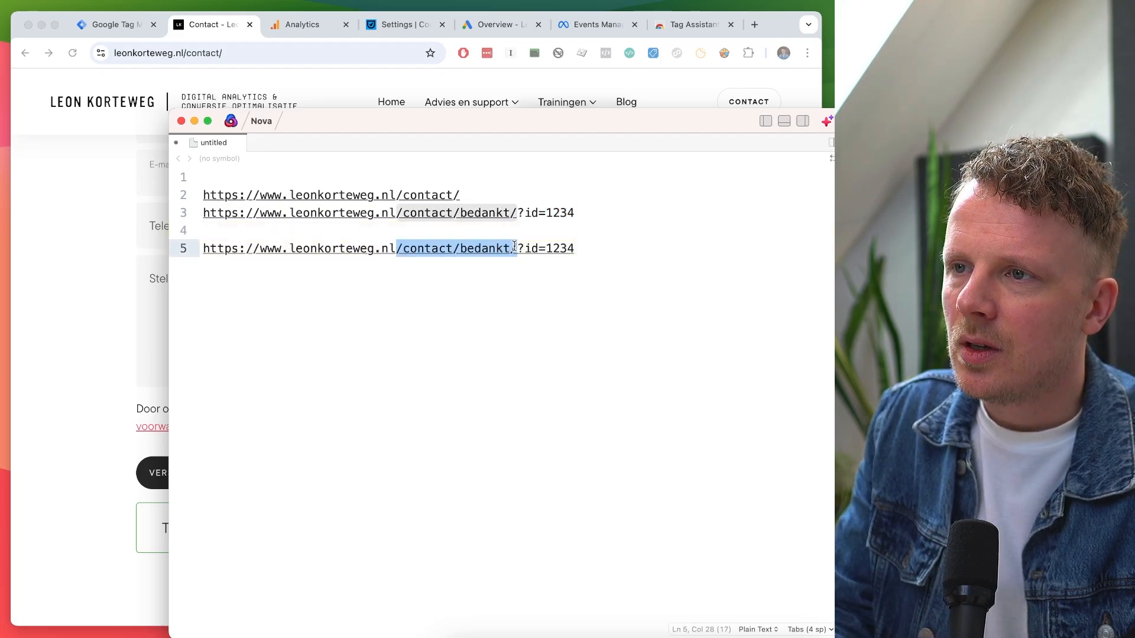
{"action": "key", "text": "Right"}
{"action": "key", "text": "super+shift+Right"}
{"action": "key", "text": "BackSpace"}
{"action": "key", "text": "super+Left"}
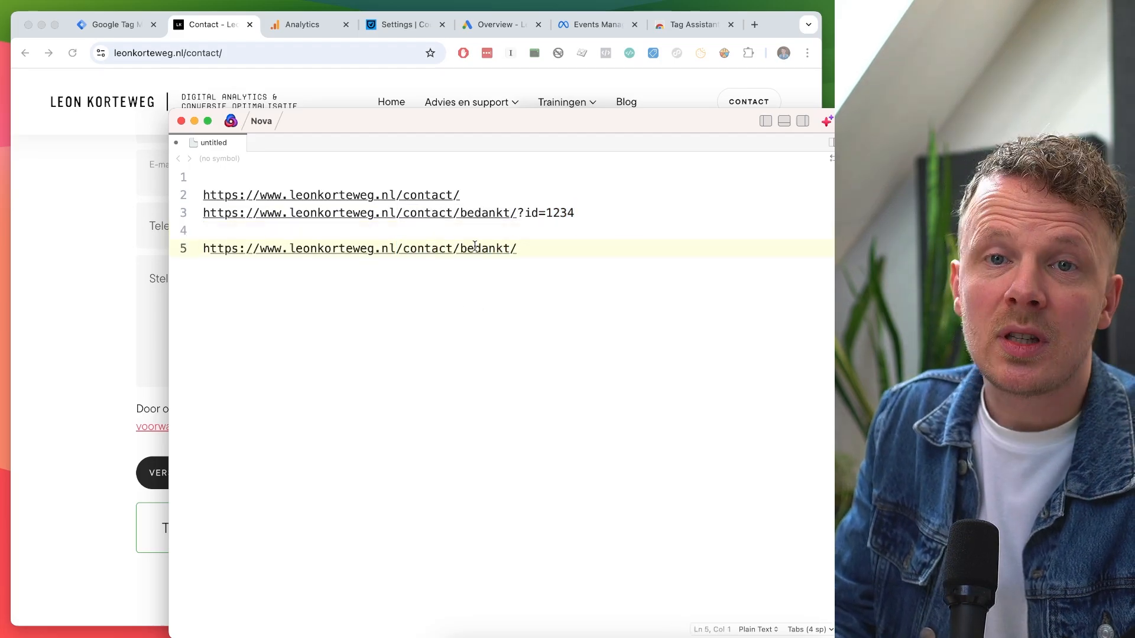
{"action": "left_click", "coordinate": [396, 248], "text": "shift"}
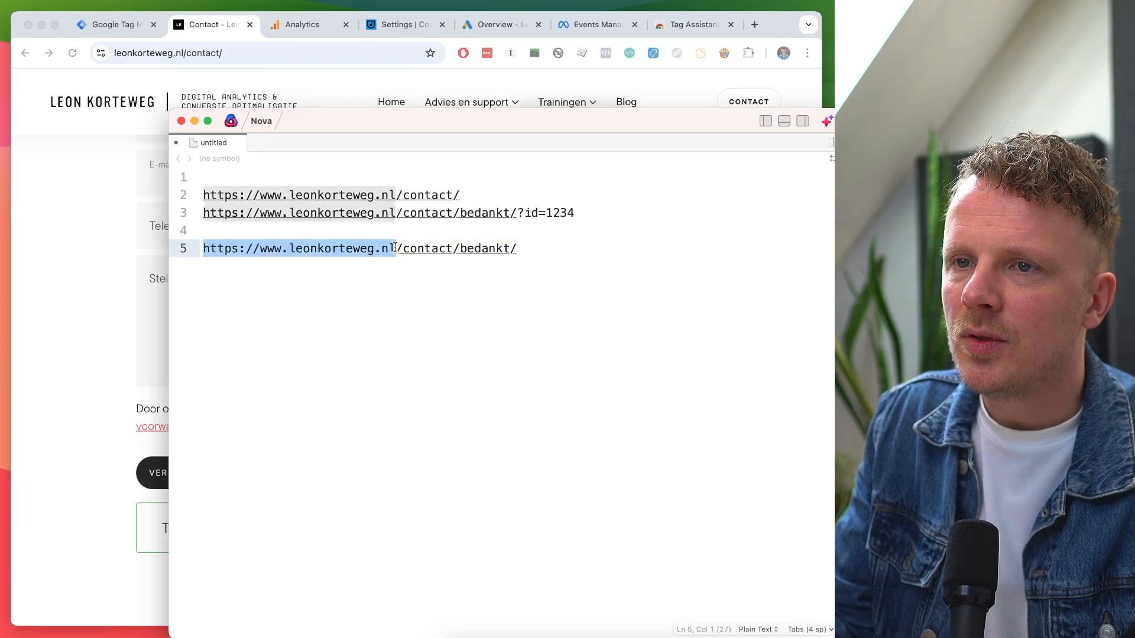
{"action": "key", "text": "BackSpace"}
{"action": "key", "text": "super+shift+Right"}
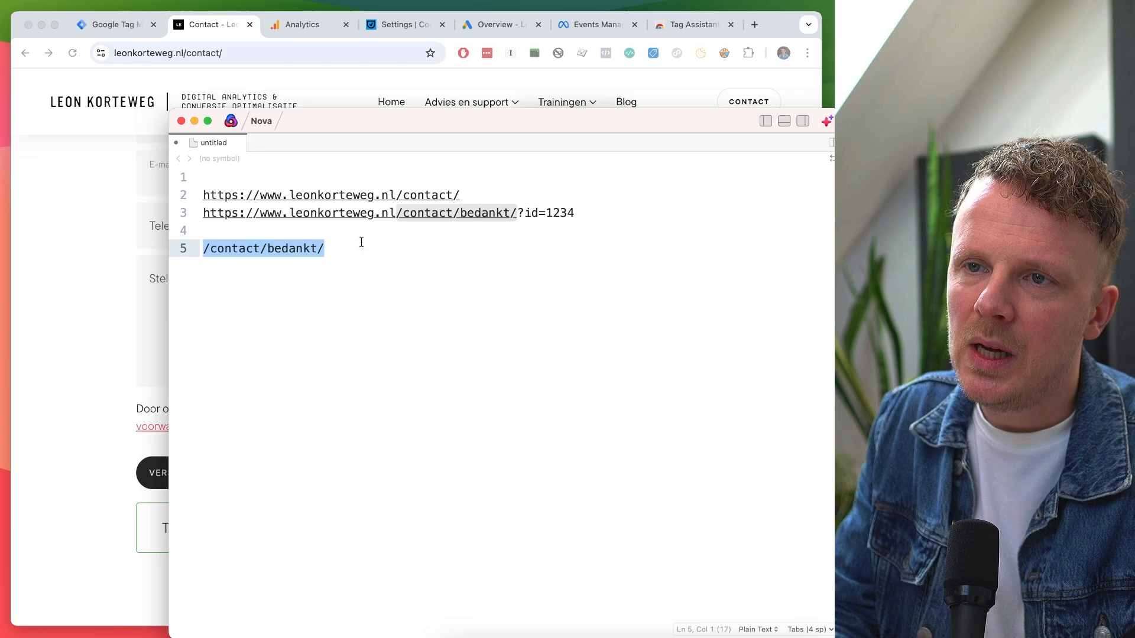
{"action": "left_click_drag", "start_coordinate": [300, 120], "coordinate": [661, 71]}
{"action": "key", "text": "super+Tab"}
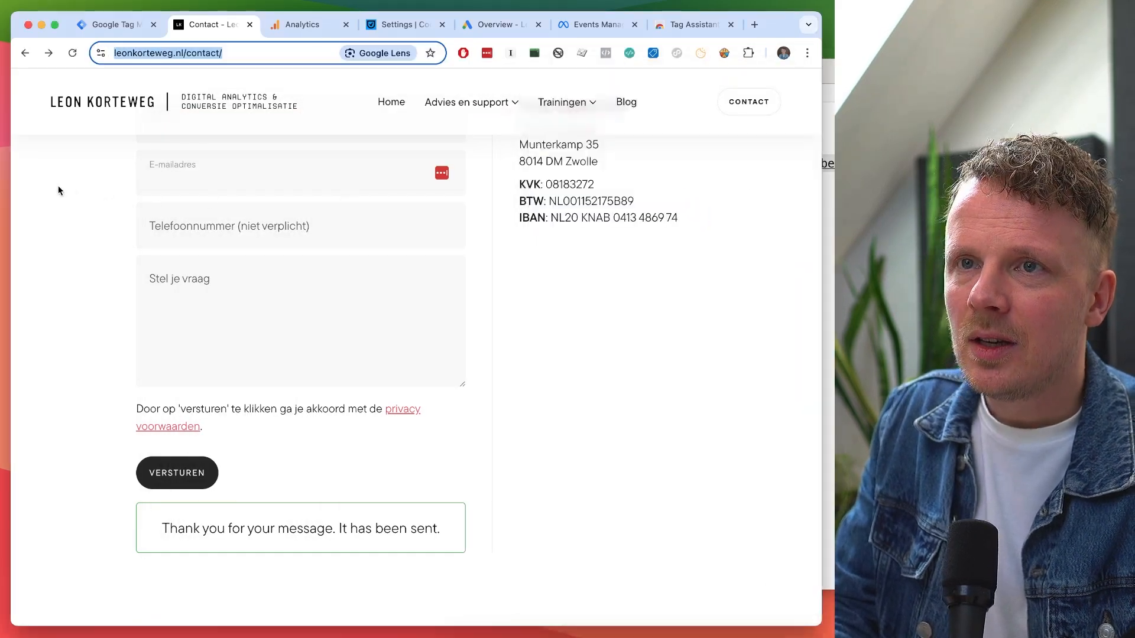
Add a new tag from the Tags list titled '01.02 GA4 Event - contact_form_submit'.
{"action": "left_click", "coordinate": [102, 26]}
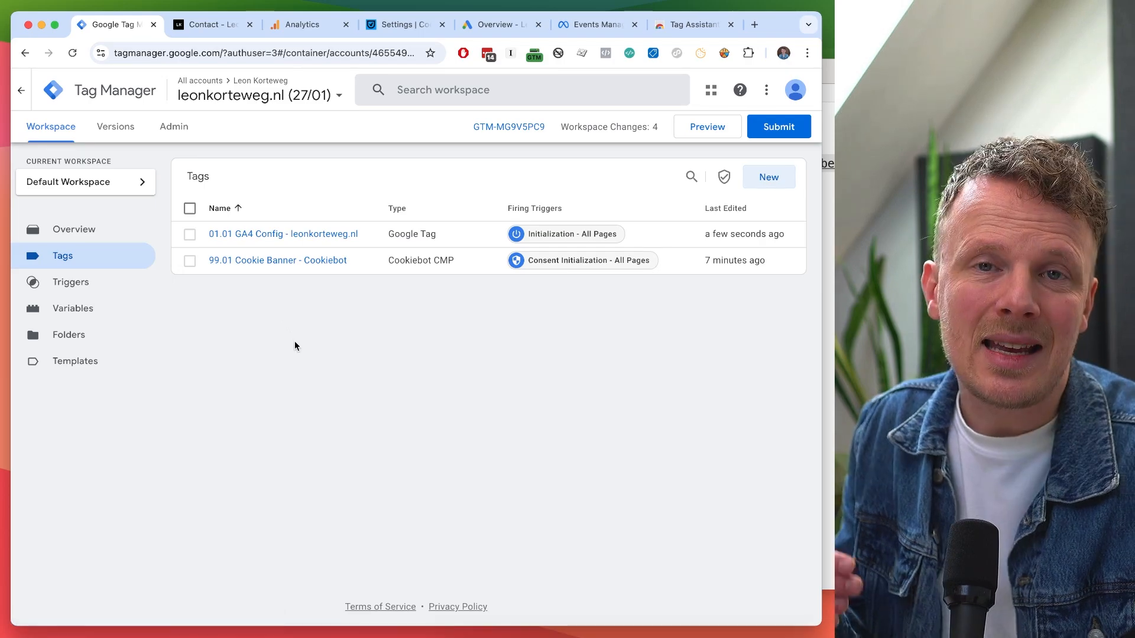
{"action": "left_click", "coordinate": [769, 177]}
{"action": "left_click", "coordinate": [189, 91]}
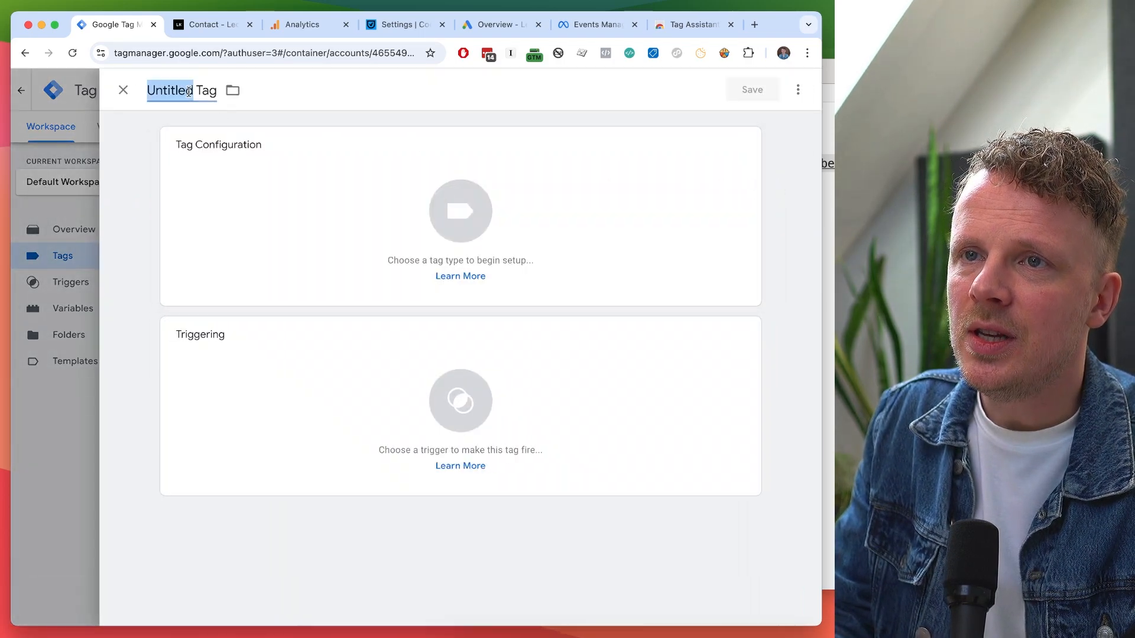
{"action": "type", "text": "01"}
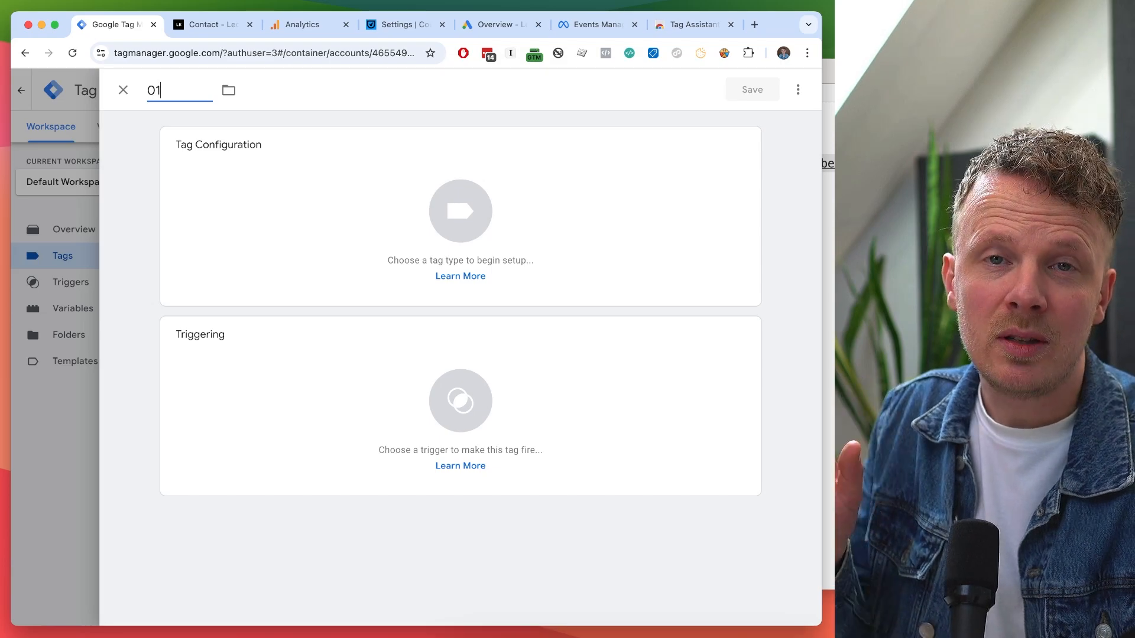
{"action": "type", "text": ".02"}
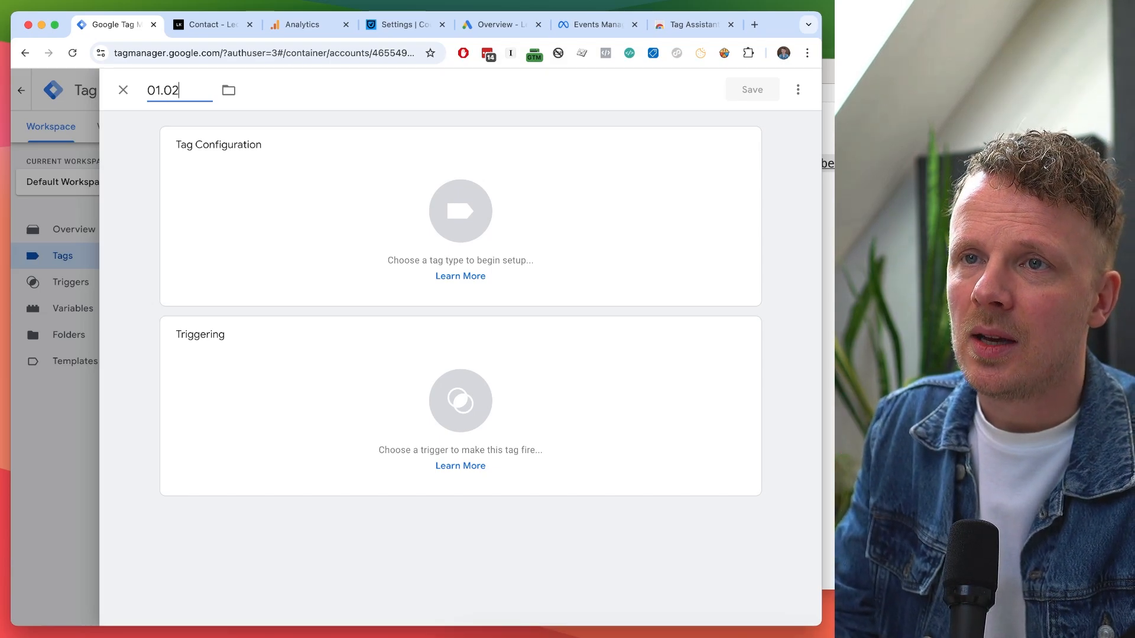
{"action": "type", "text": " GA4 E"}
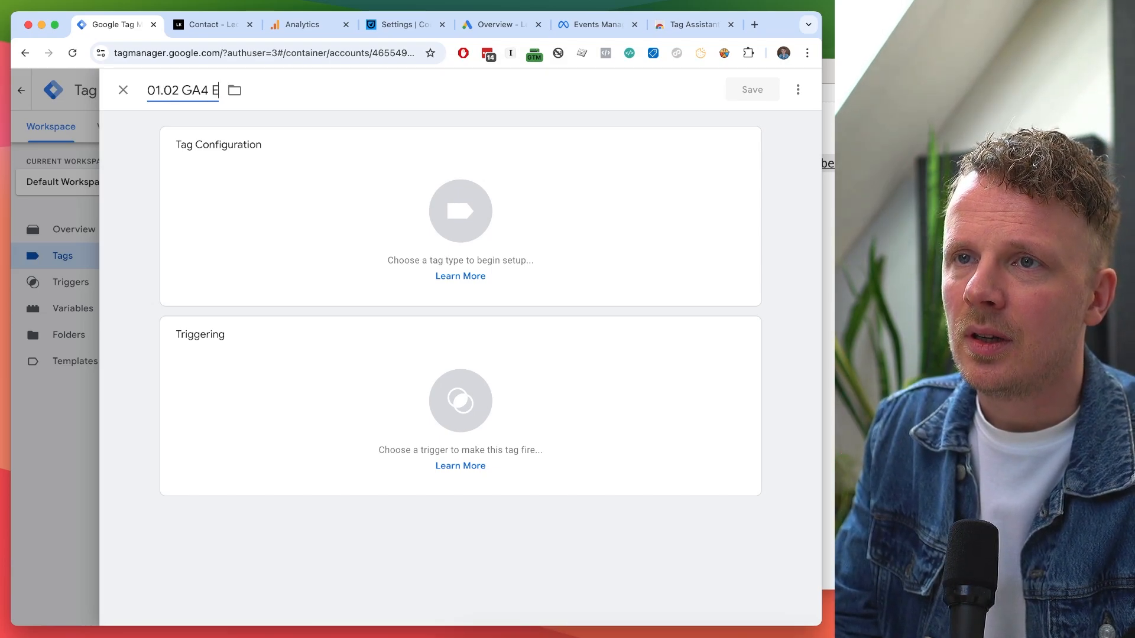
{"action": "type", "text": "vent - contact"}
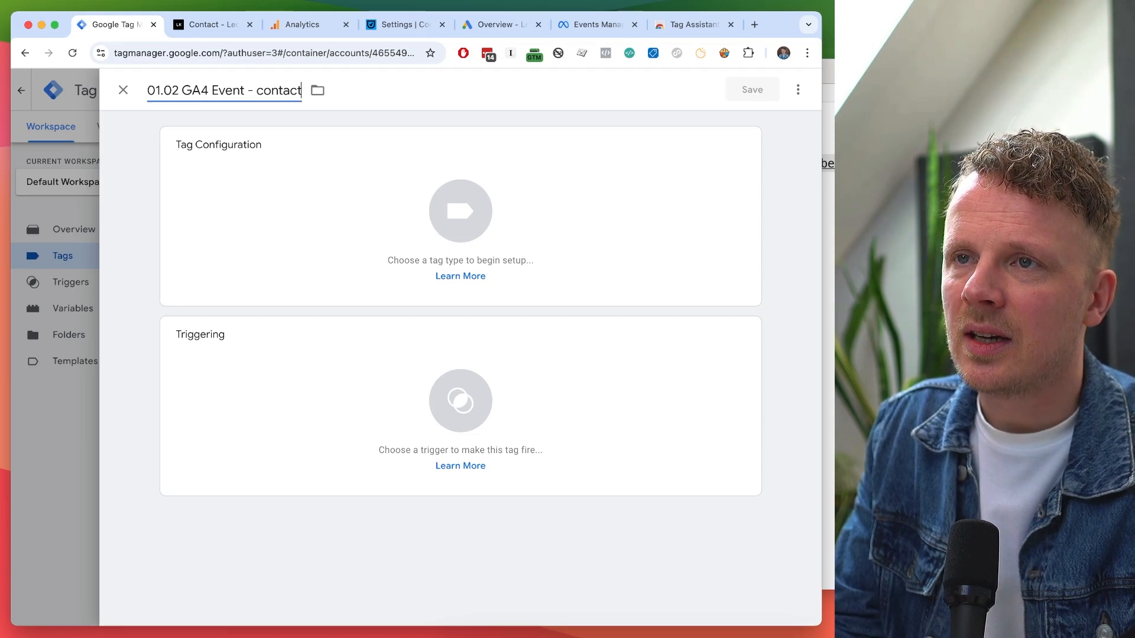
{"action": "type", "text": "_form_submit"}
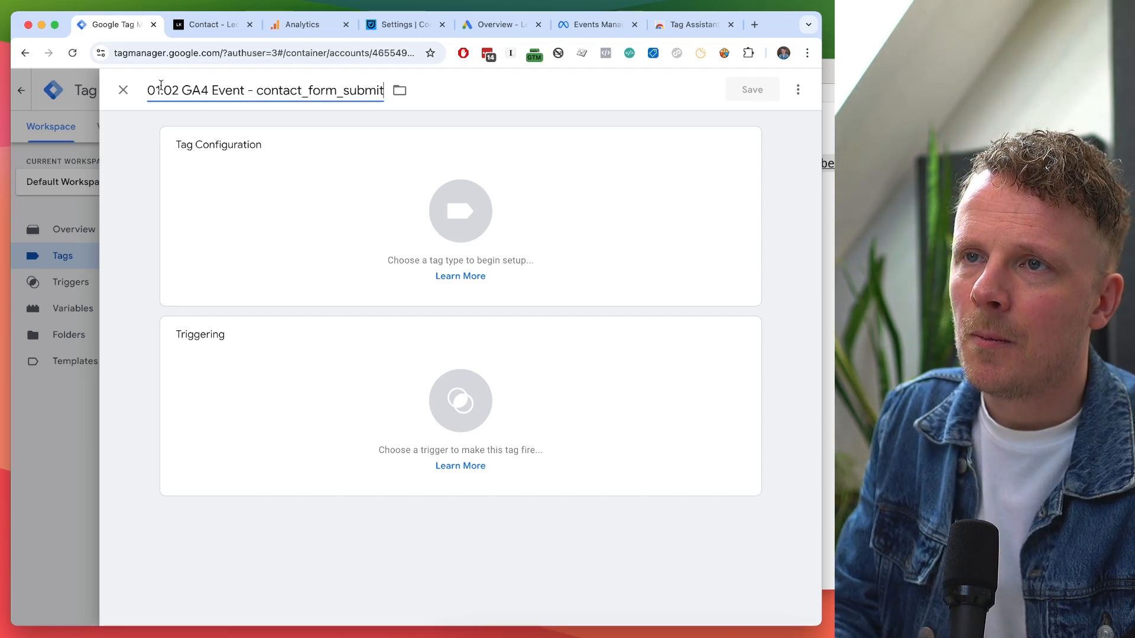
{"action": "double_click", "coordinate": [305, 92]}
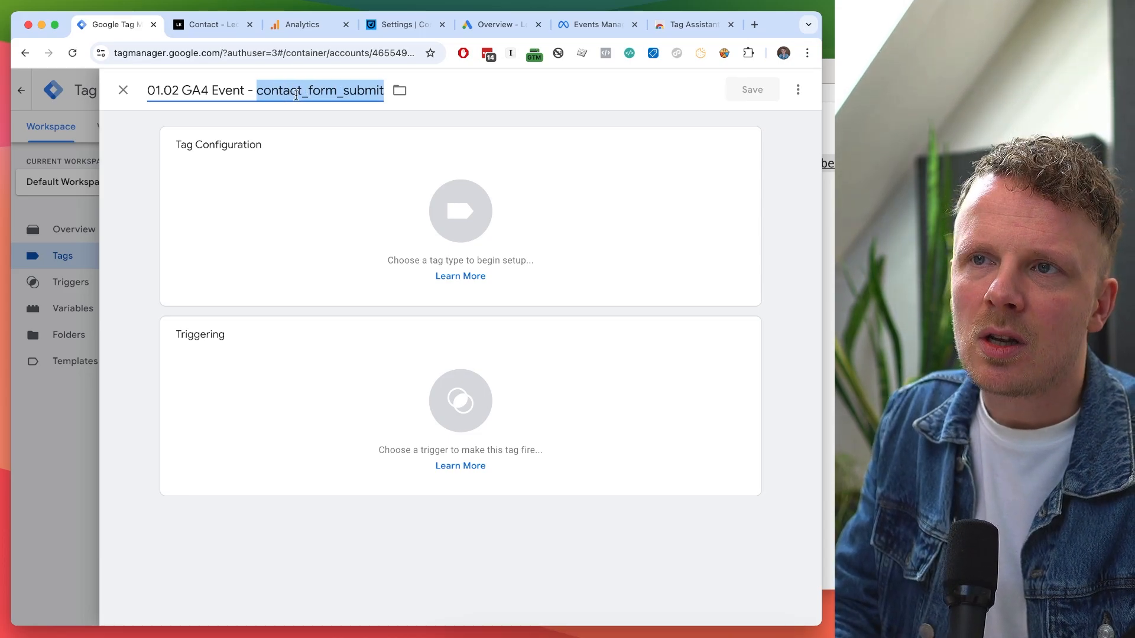
{"action": "left_click", "coordinate": [299, 95]}
{"action": "left_click_drag", "start_coordinate": [336, 91], "coordinate": [339, 90]}
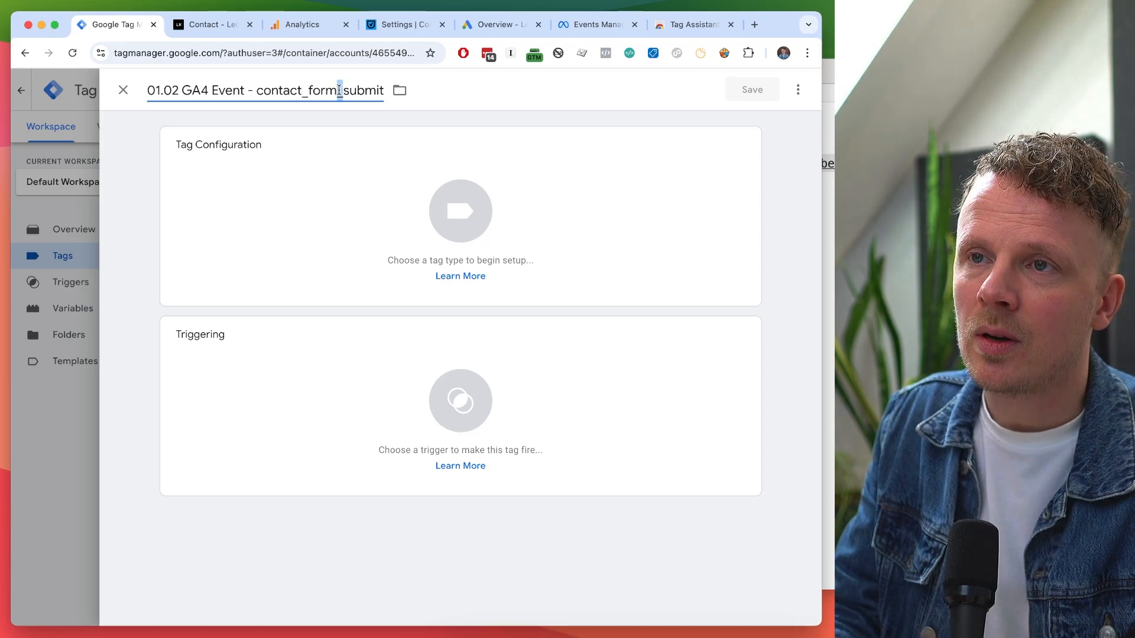
{"action": "double_click", "coordinate": [307, 91]}
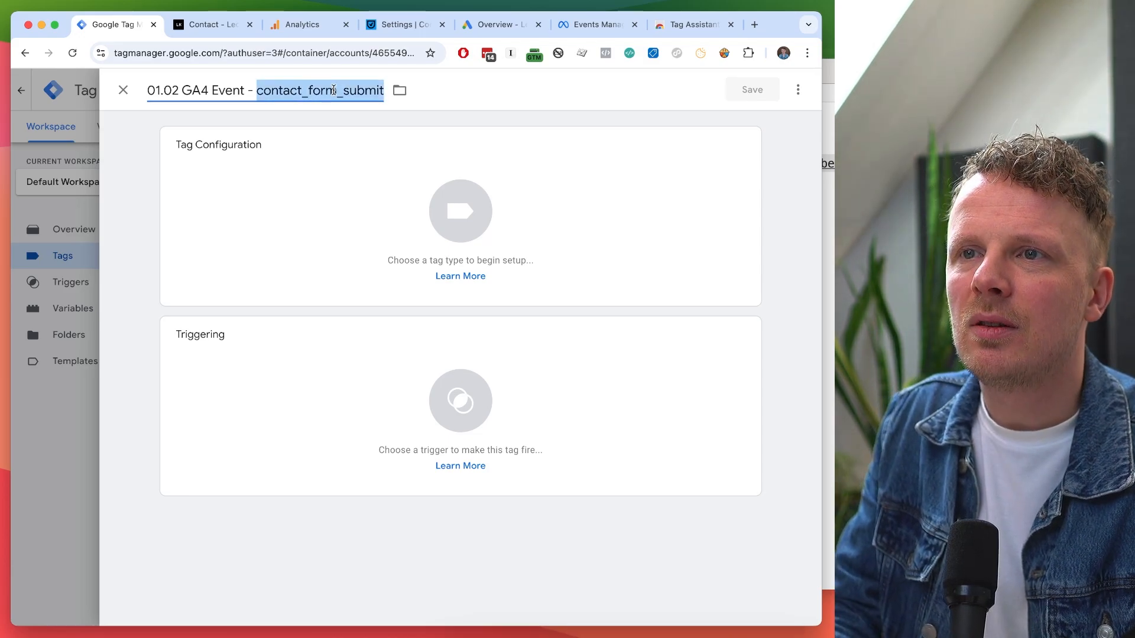
{"action": "triple_click", "coordinate": [334, 90]}
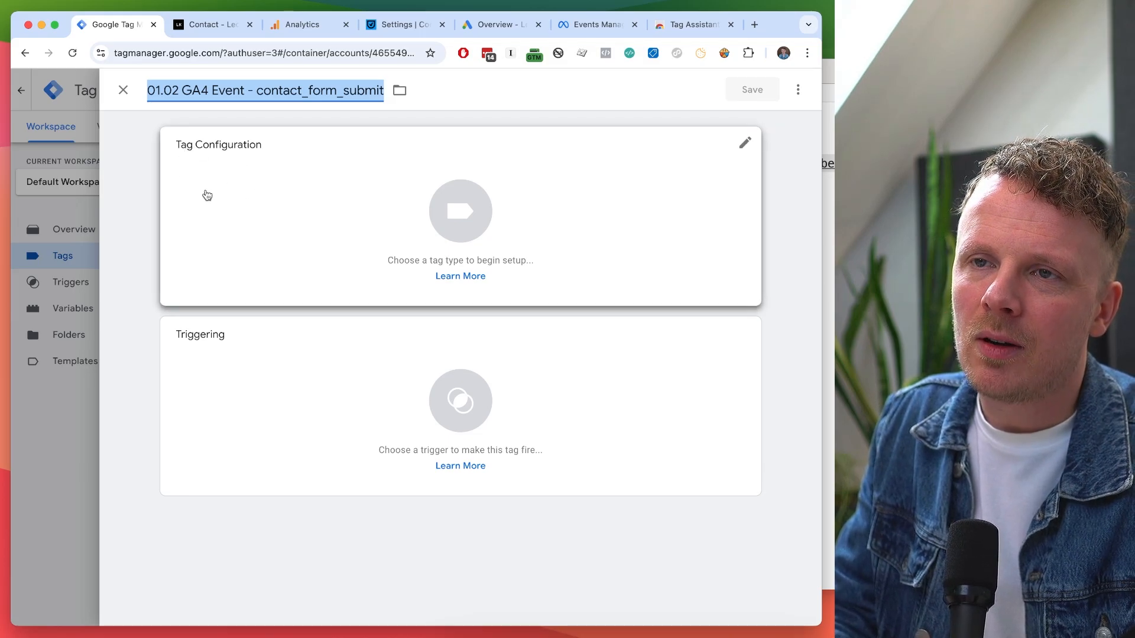
Set the tag type to Google Analytics: GA4 Event.
{"action": "left_click", "coordinate": [225, 220]}
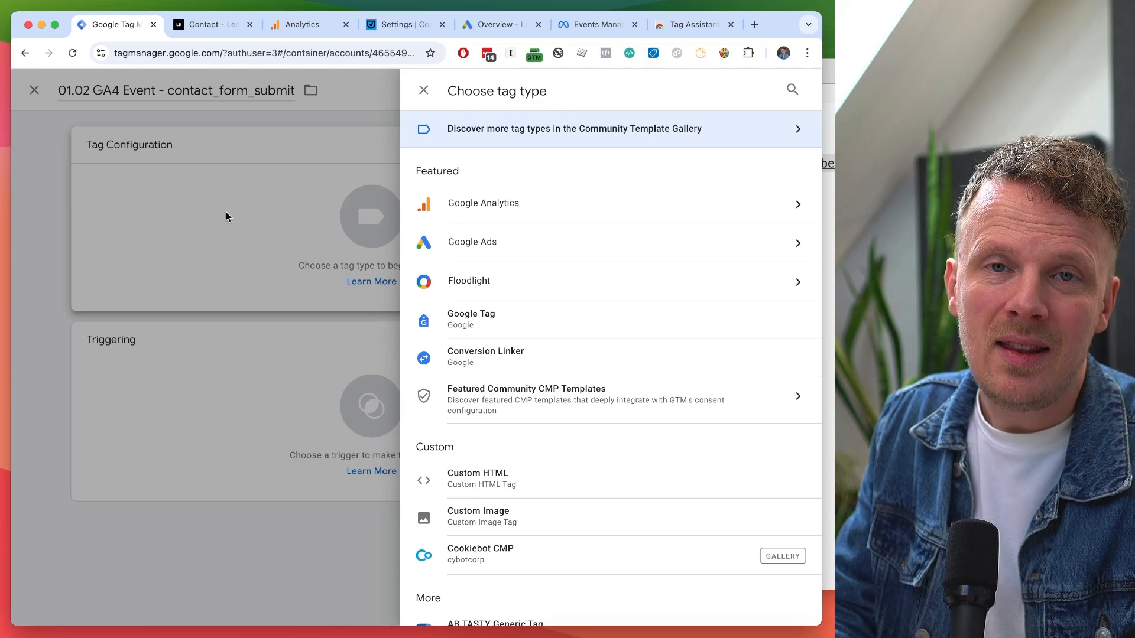
{"action": "left_click", "coordinate": [531, 205]}
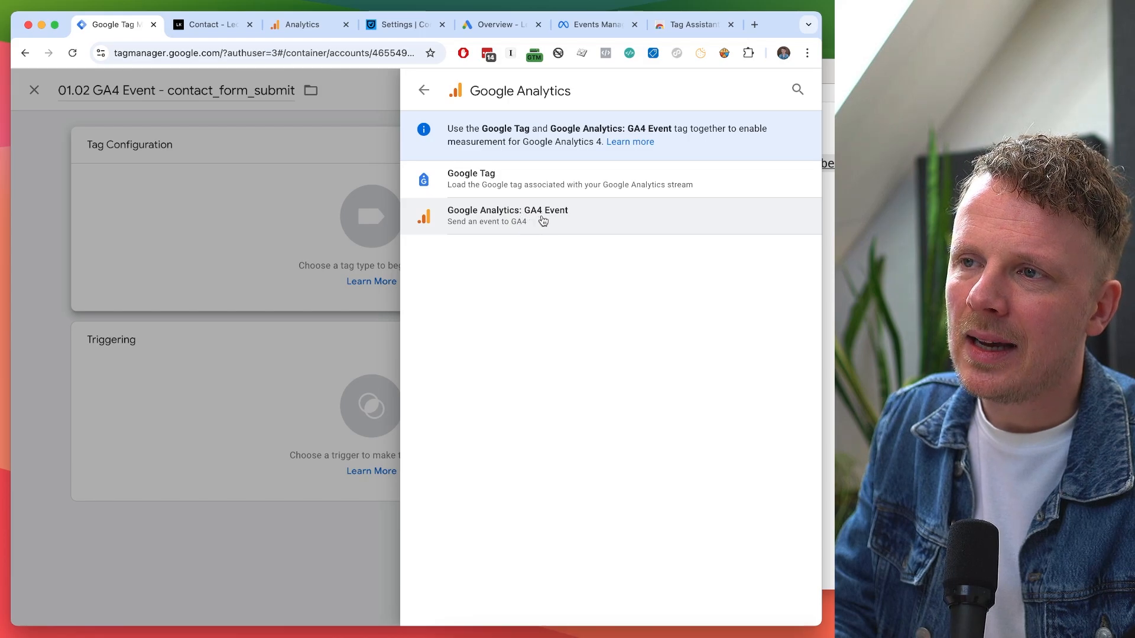
{"action": "left_click", "coordinate": [543, 220]}
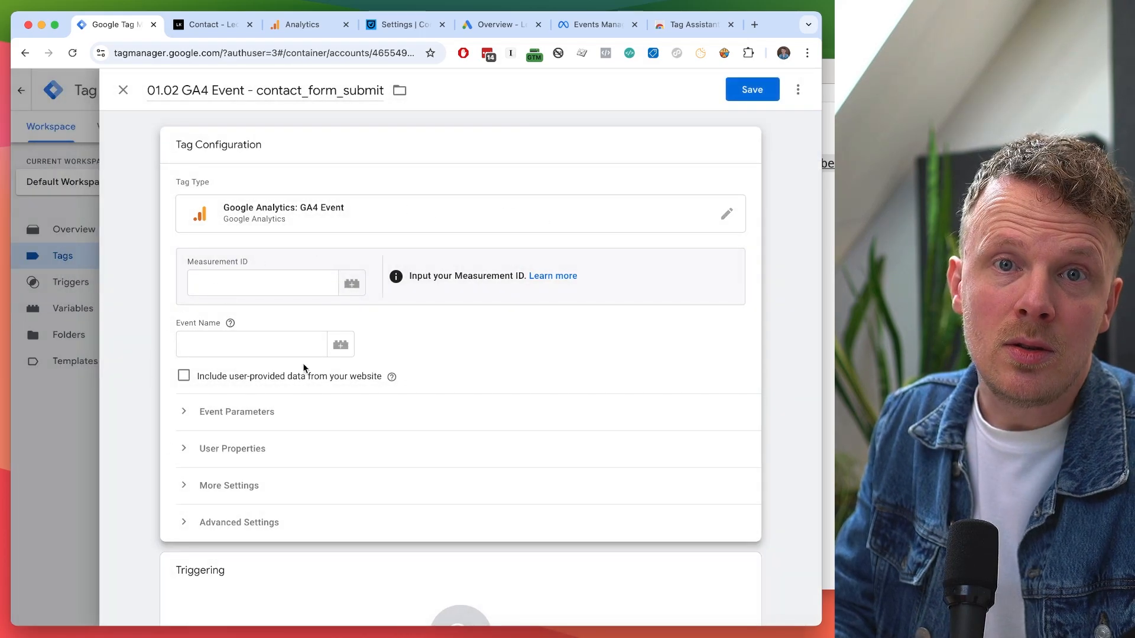
Fill the Measurement ID field with the {{GA4 Measurement ID}} variable.
{"action": "left_click", "coordinate": [243, 289]}
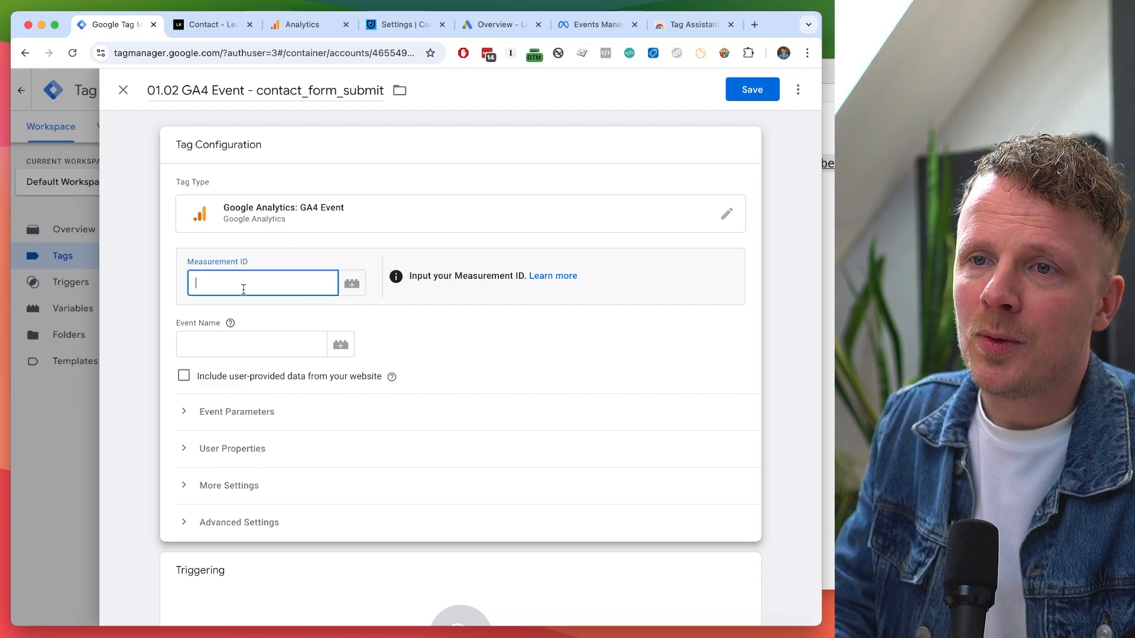
{"action": "left_click", "coordinate": [300, 30]}
{"action": "left_click", "coordinate": [198, 89]}
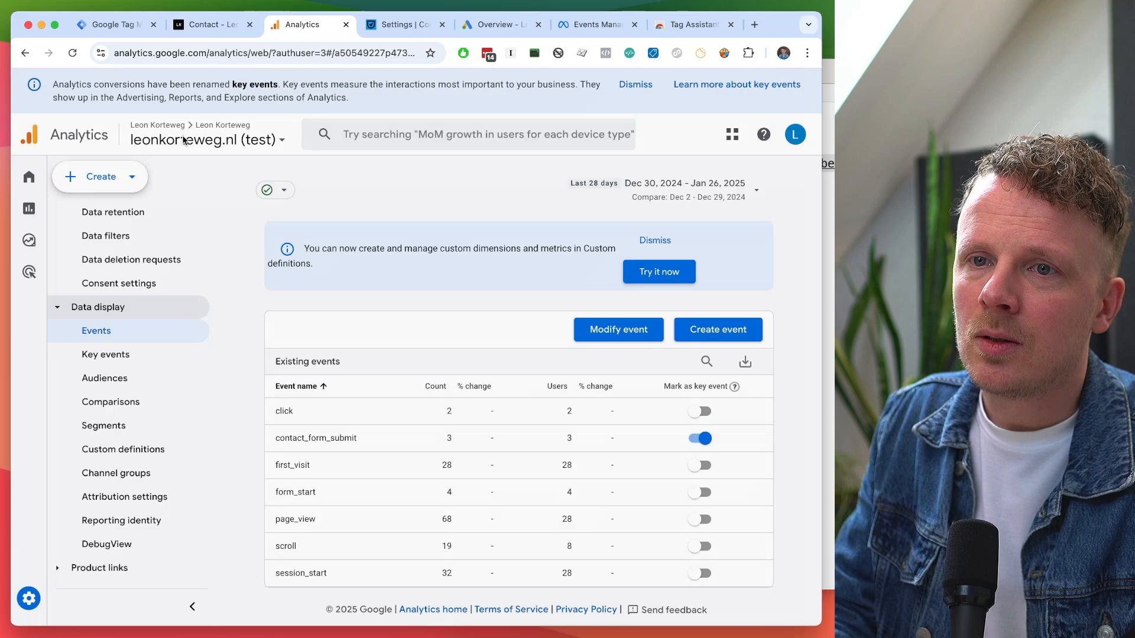
{"action": "left_click", "coordinate": [113, 25]}
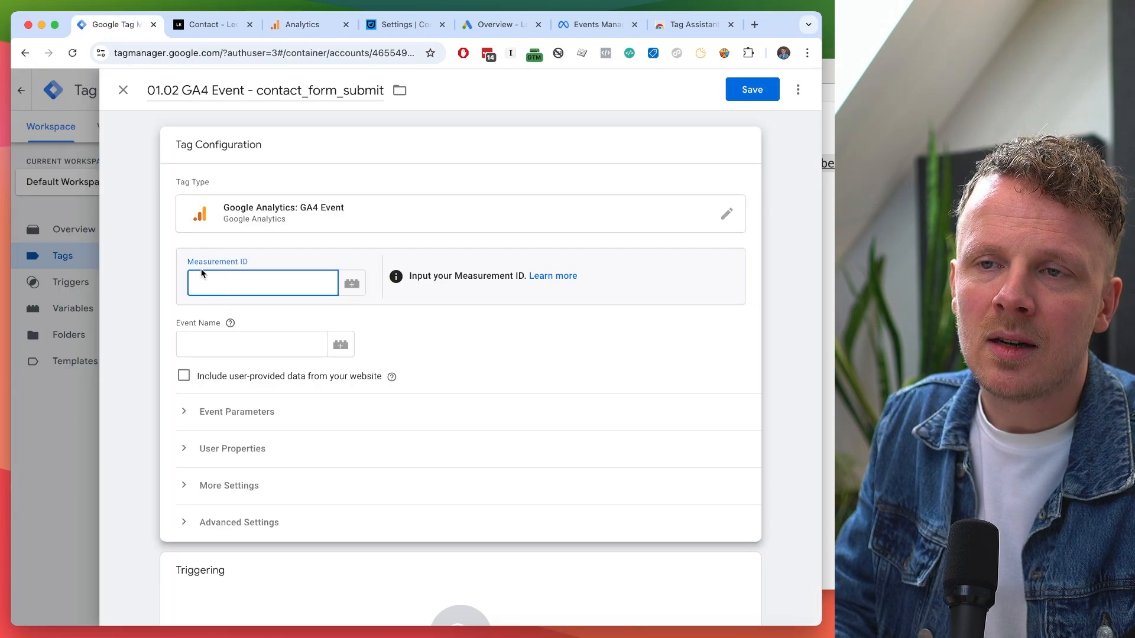
{"action": "left_click", "coordinate": [352, 286]}
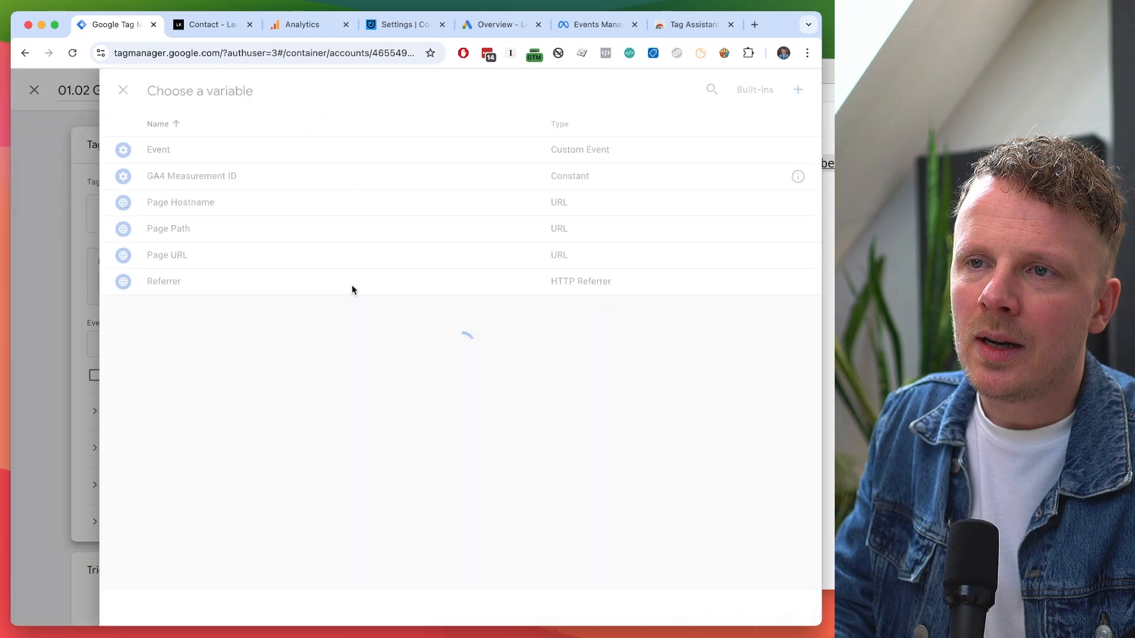
{"action": "left_click", "coordinate": [198, 177]}
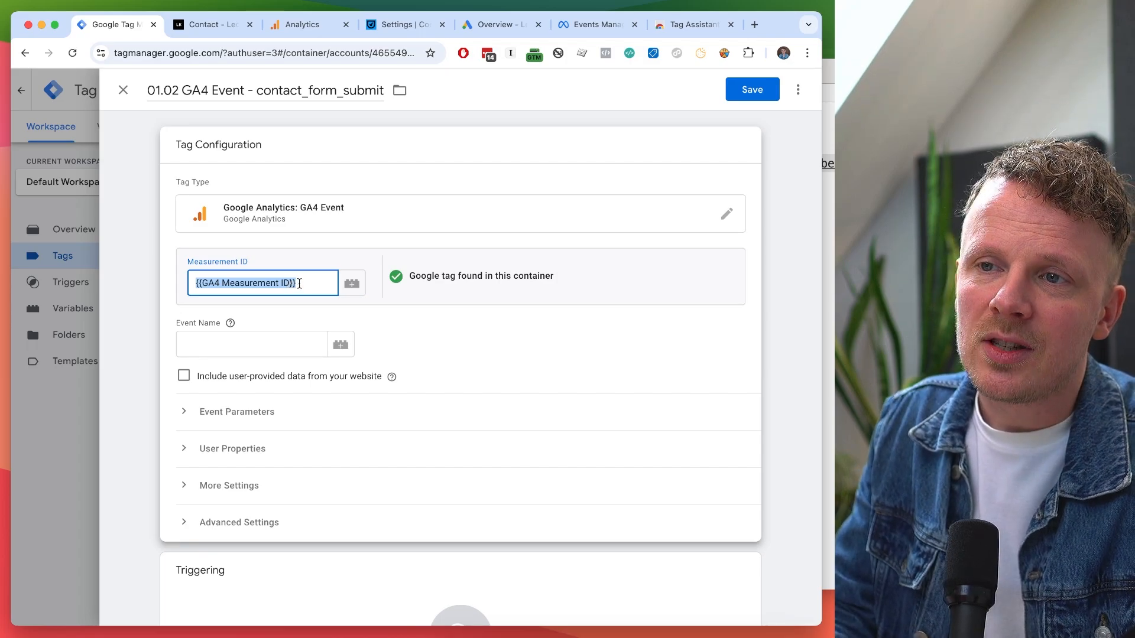
Paste contact_form_submit as the tag's Event Name.
{"action": "left_click", "coordinate": [246, 344]}
{"action": "type", "text": "contact_form_submit"}
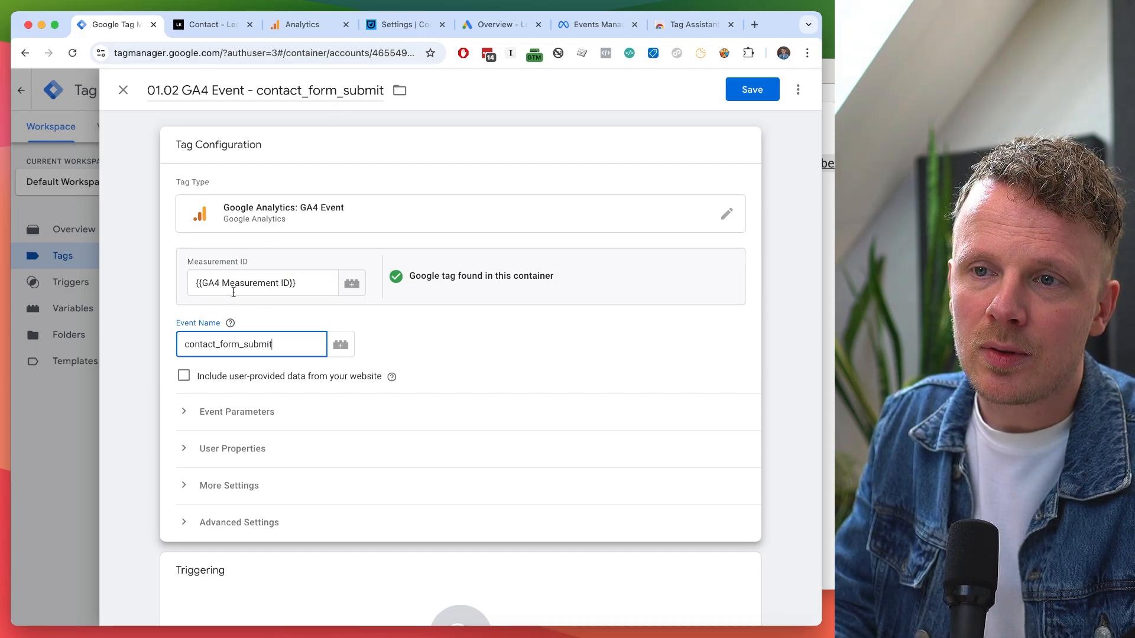
{"action": "double_click", "coordinate": [210, 344]}
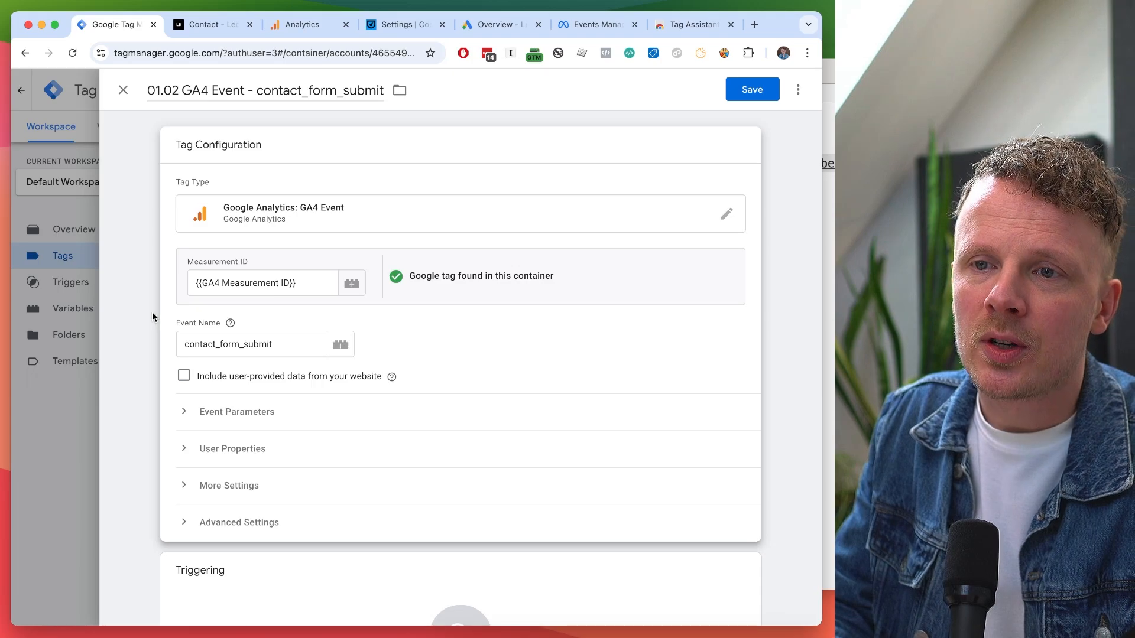
{"action": "double_click", "coordinate": [211, 350]}
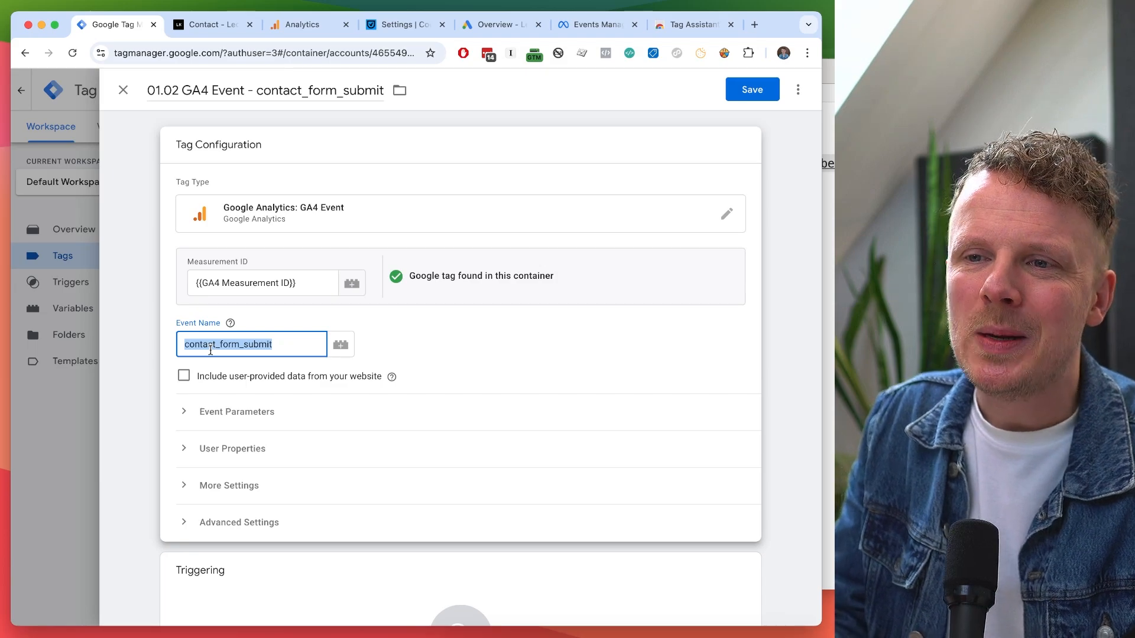
{"action": "left_click_drag", "start_coordinate": [935, 66], "coordinate": [705, 70]}
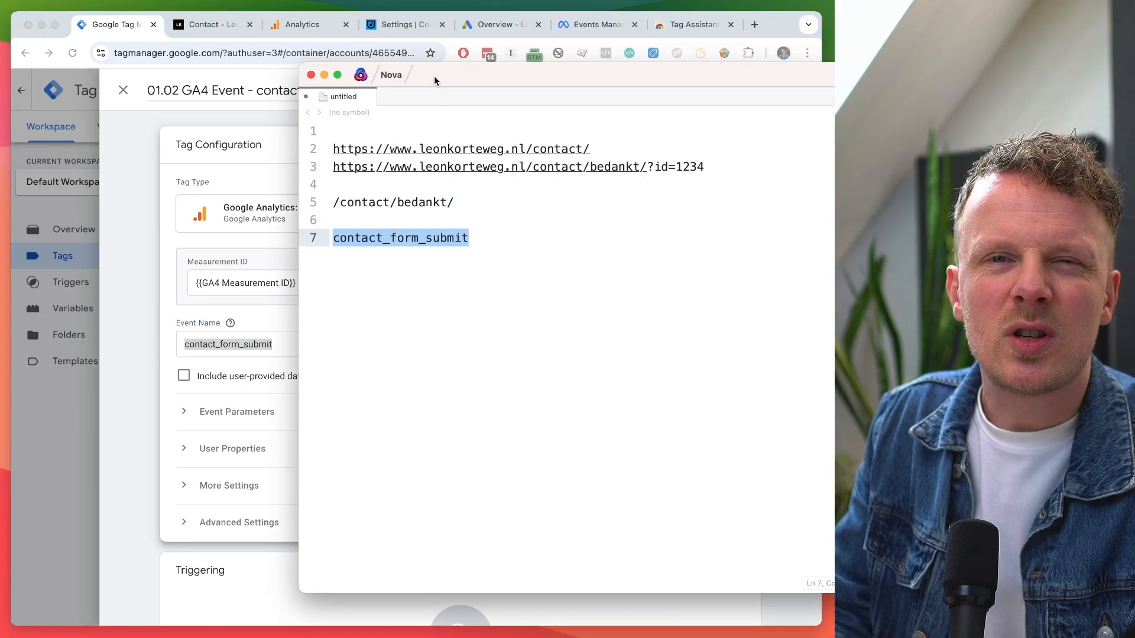
{"action": "left_click_drag", "start_coordinate": [436, 81], "coordinate": [976, 106]}
{"action": "left_click", "coordinate": [467, 350]}
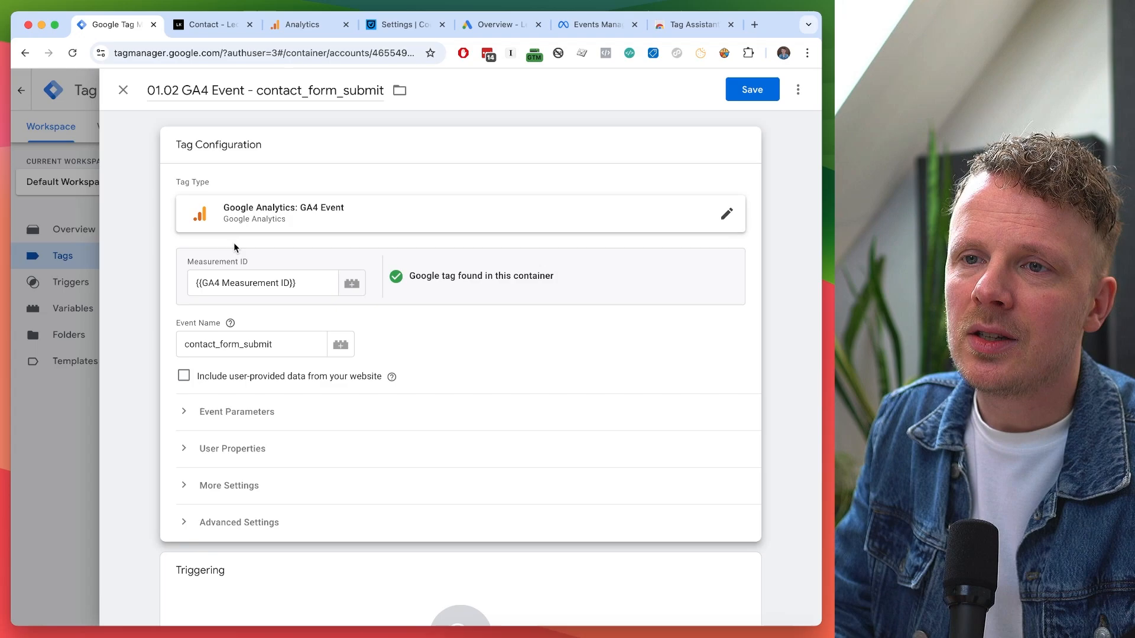
Verify the Measurement ID and event name values, then collapse the Tag Configuration card.
{"action": "left_click", "coordinate": [219, 279]}
{"action": "triple_click", "coordinate": [219, 279]}
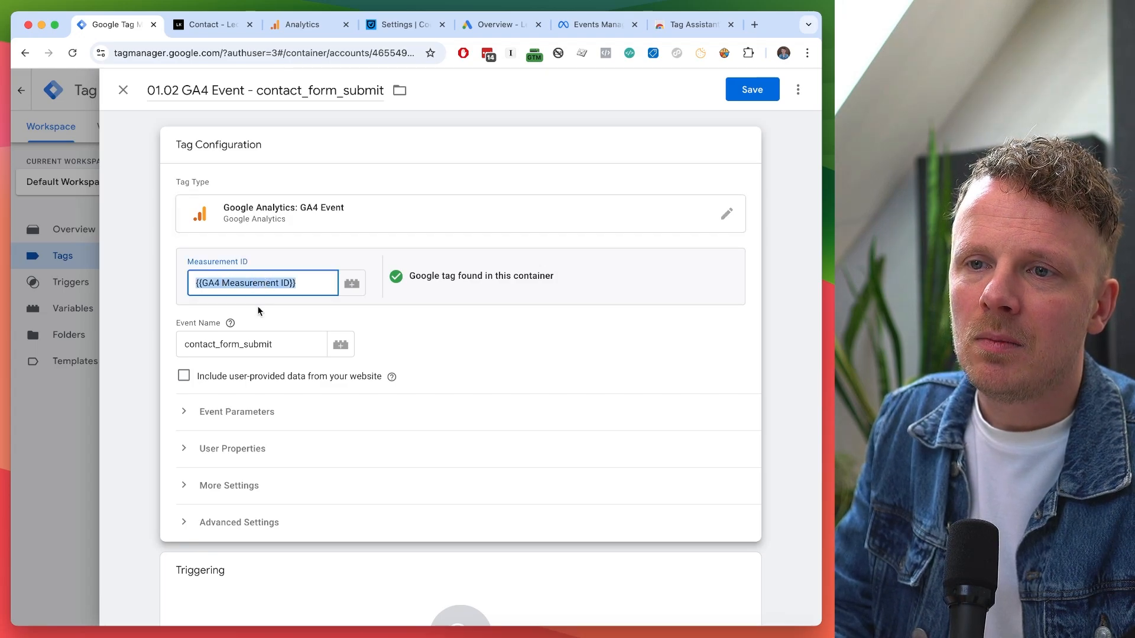
{"action": "triple_click", "coordinate": [217, 349]}
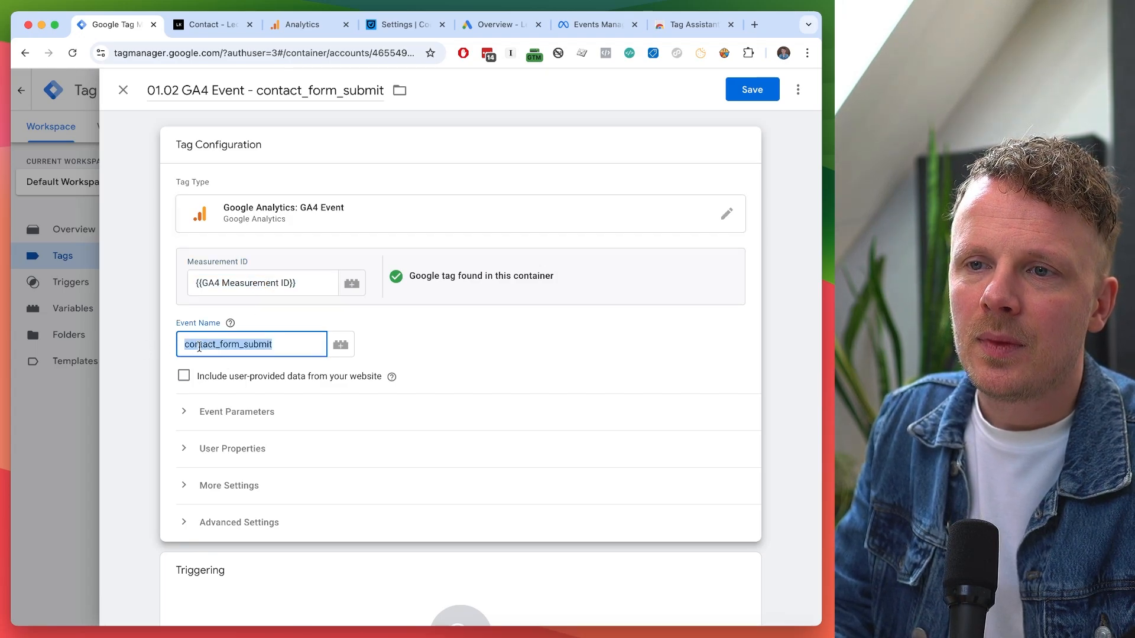
{"action": "left_click", "coordinate": [144, 334]}
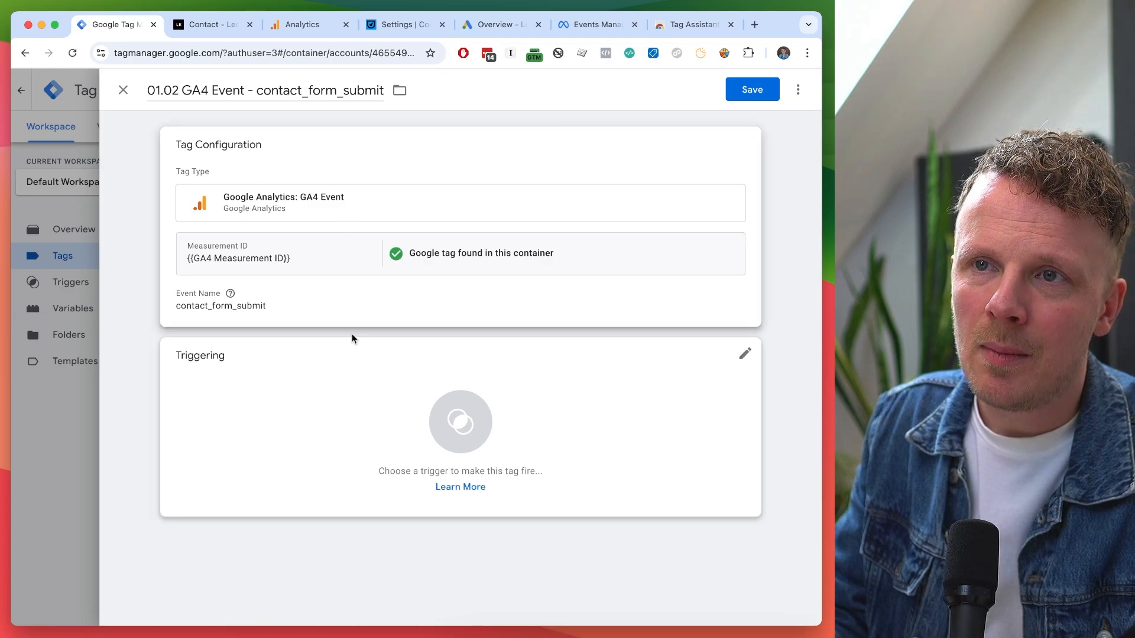
Copy the /contact/bedankt/ path from the notes while the trigger list is open.
{"action": "left_click", "coordinate": [285, 401]}
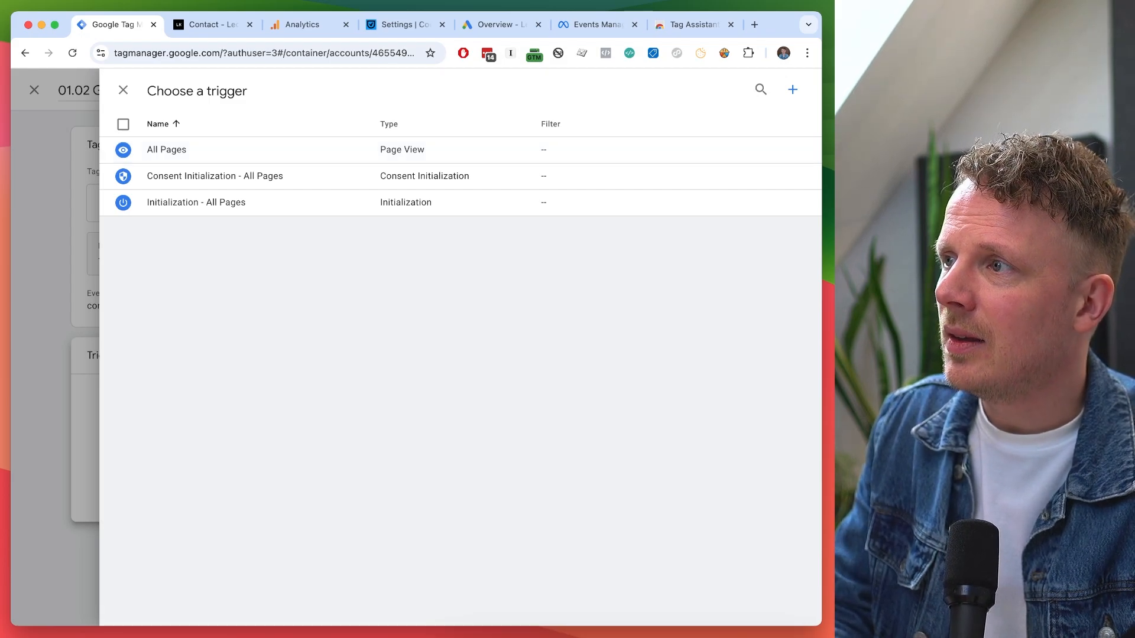
{"action": "key", "text": "super+Tab"}
{"action": "left_click_drag", "start_coordinate": [446, 132], "coordinate": [355, 132]}
{"action": "triple_click", "coordinate": [308, 255]}
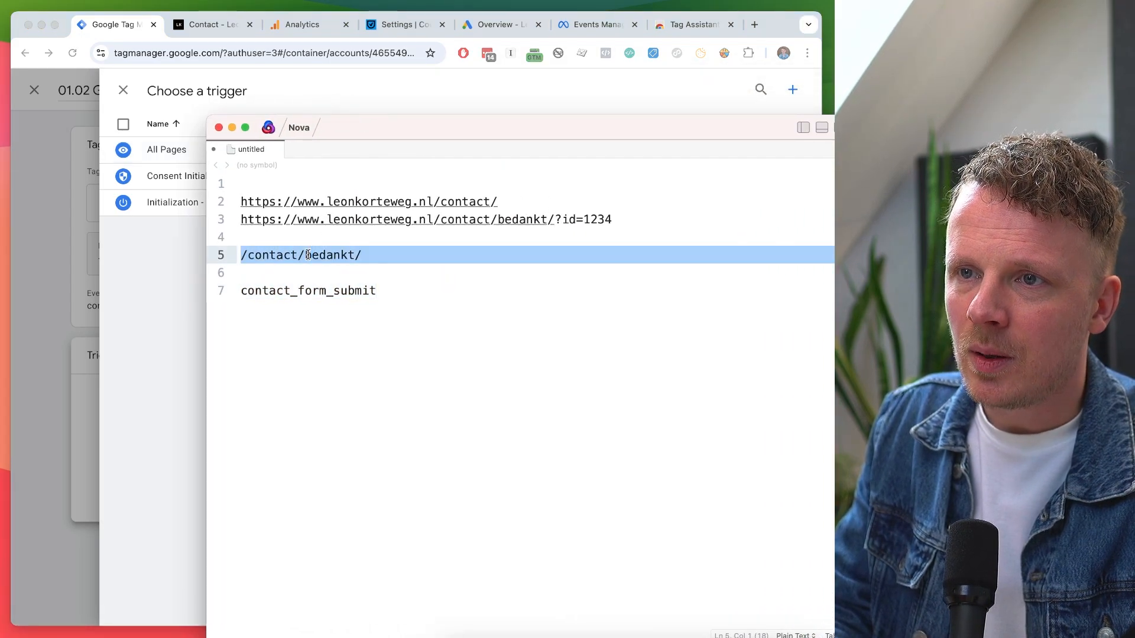
{"action": "left_click", "coordinate": [381, 255]}
{"action": "key", "text": "shift+super+Left"}
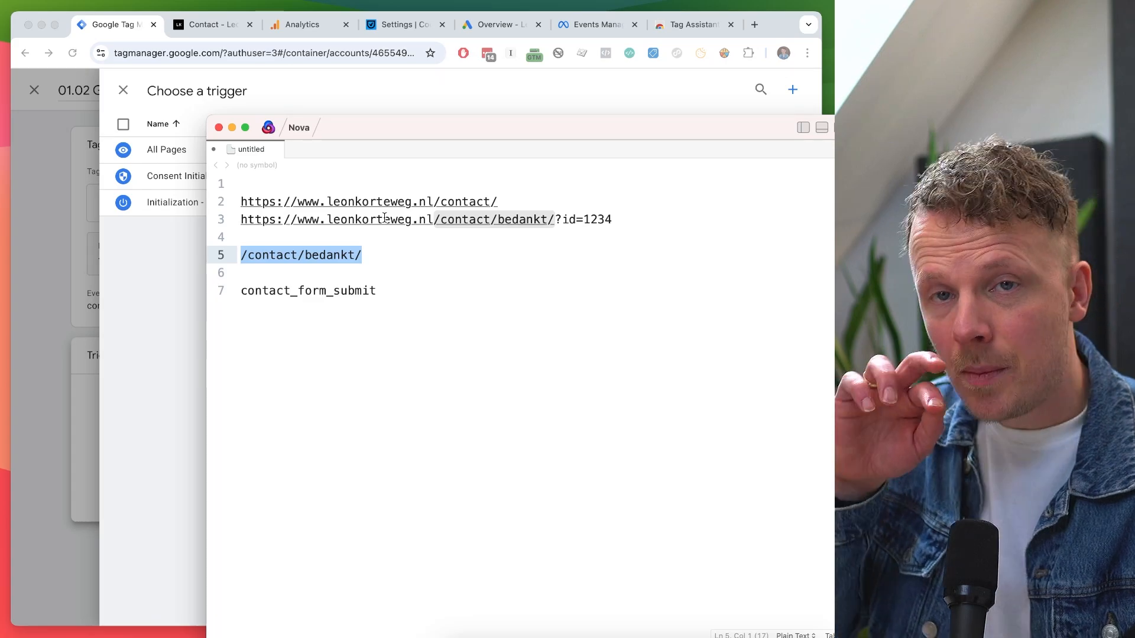
{"action": "left_click", "coordinate": [221, 256]}
{"action": "left_click", "coordinate": [158, 260]}
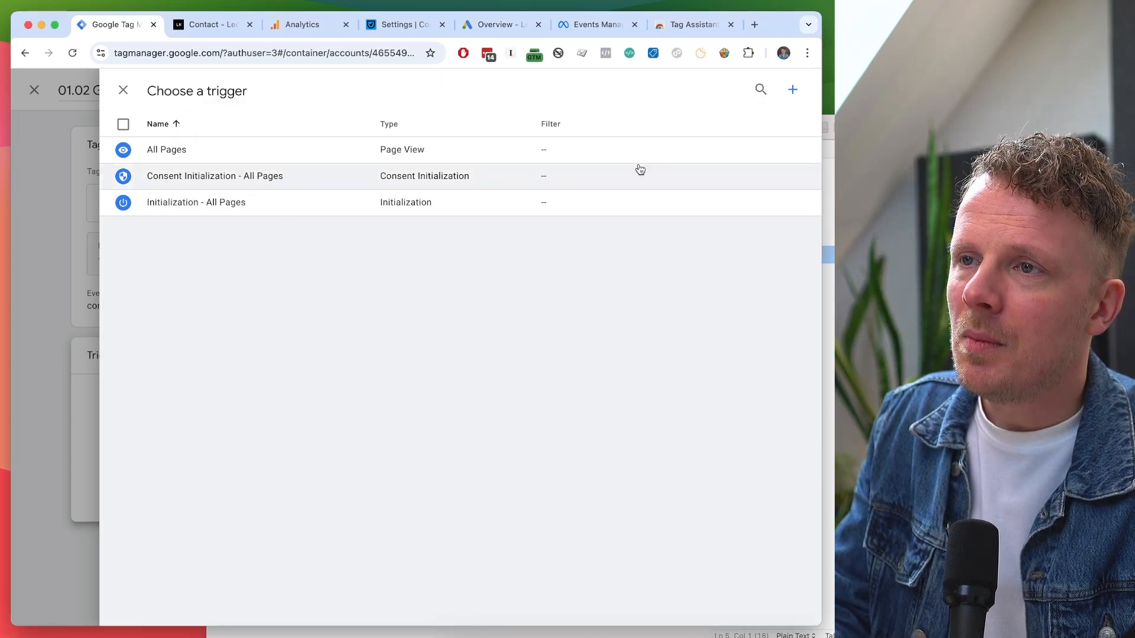
Start a new trigger named 'Form - Contact form'.
{"action": "left_click", "coordinate": [793, 91]}
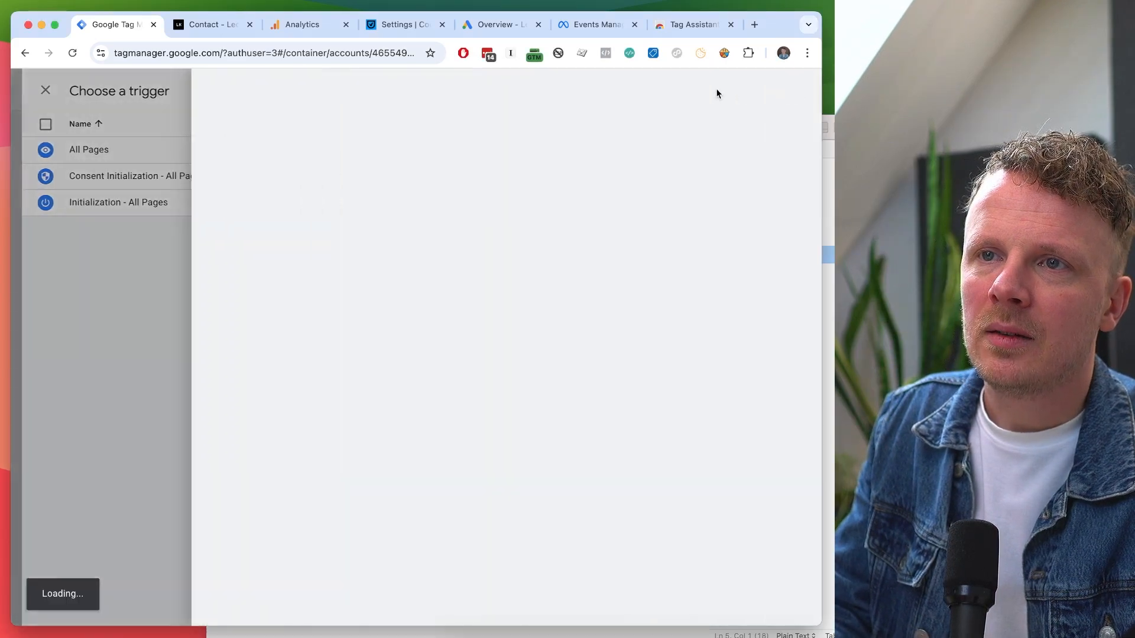
{"action": "type", "text": "Form"}
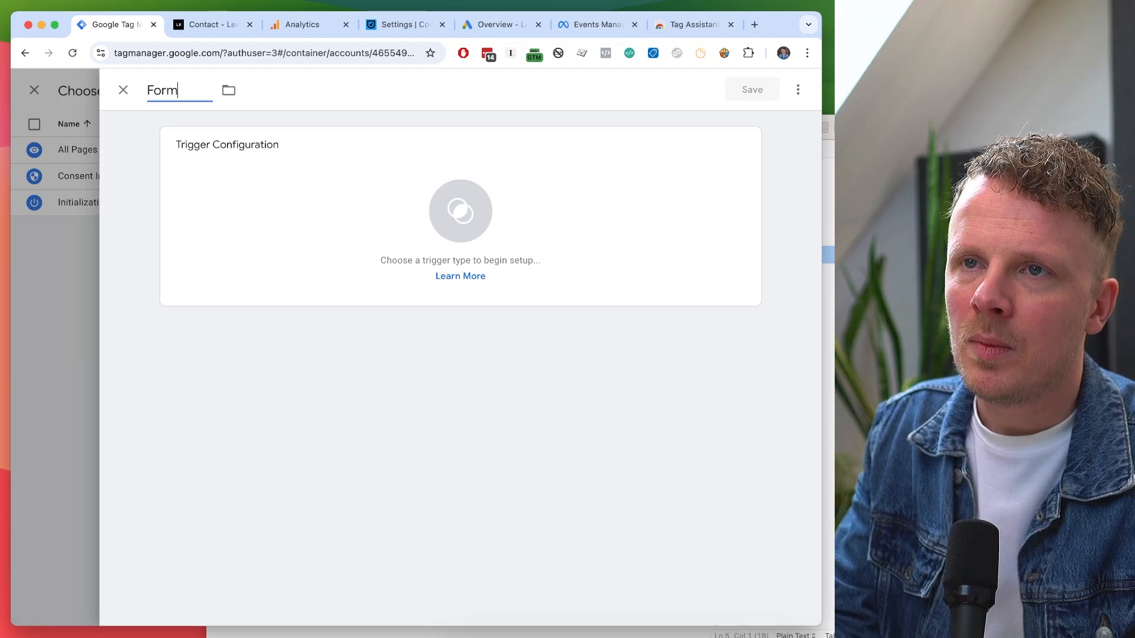
{"action": "type", "text": " - Contact form"}
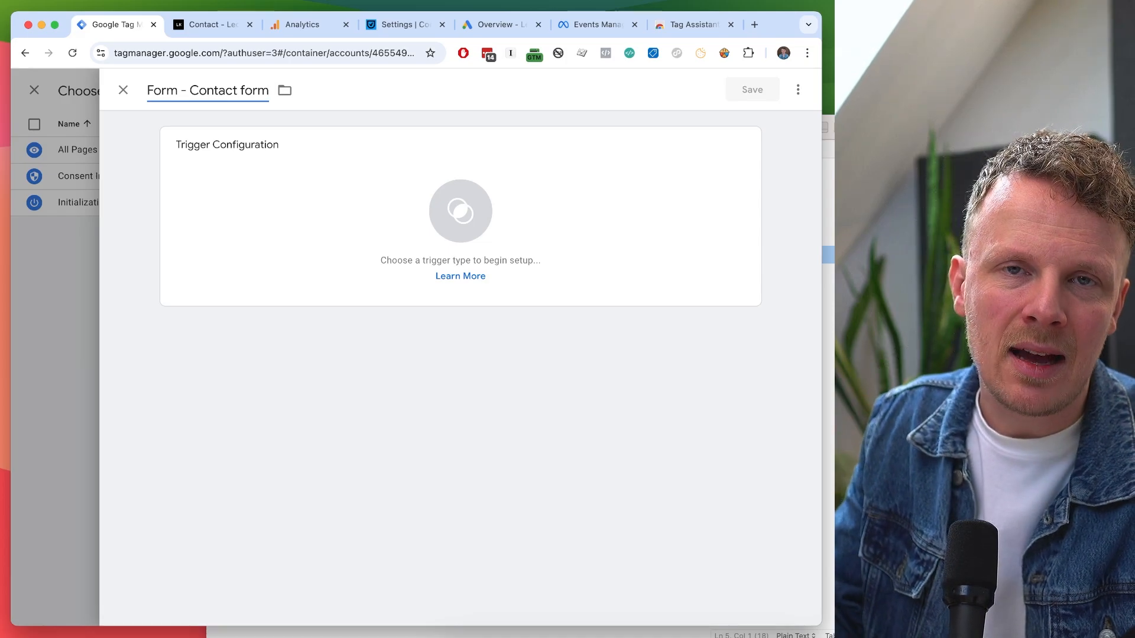
{"action": "triple_click", "coordinate": [173, 90]}
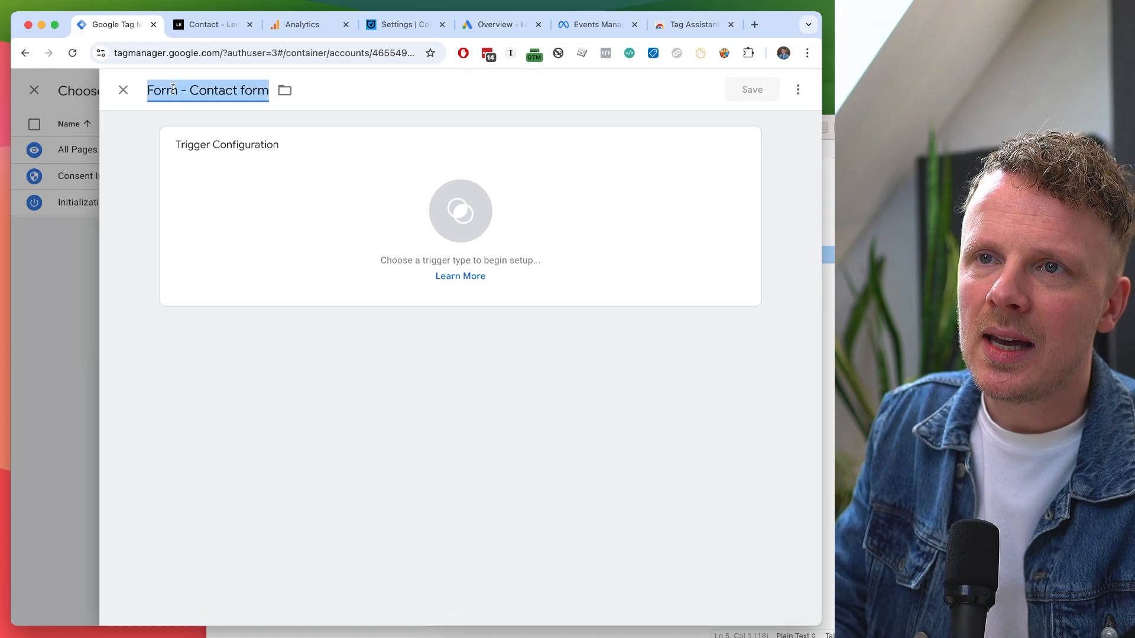
{"action": "double_click", "coordinate": [220, 90]}
{"action": "left_click", "coordinate": [245, 90], "text": "shift"}
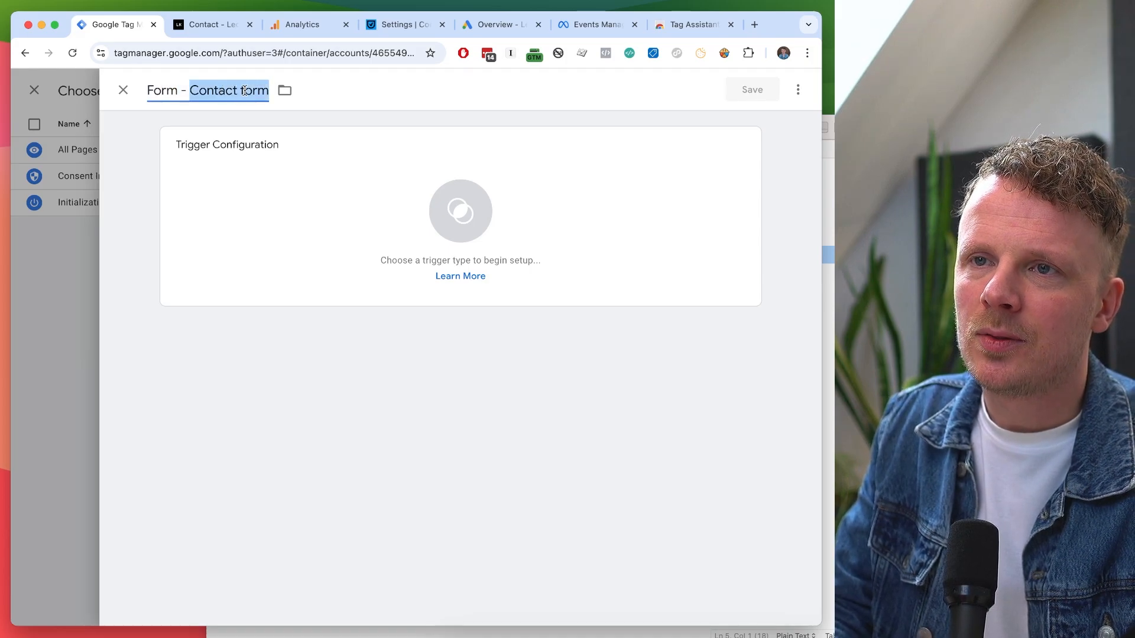
Make it a Page View trigger firing when Page Path contains /contact/bedankt/, and save it.
{"action": "left_click", "coordinate": [246, 192]}
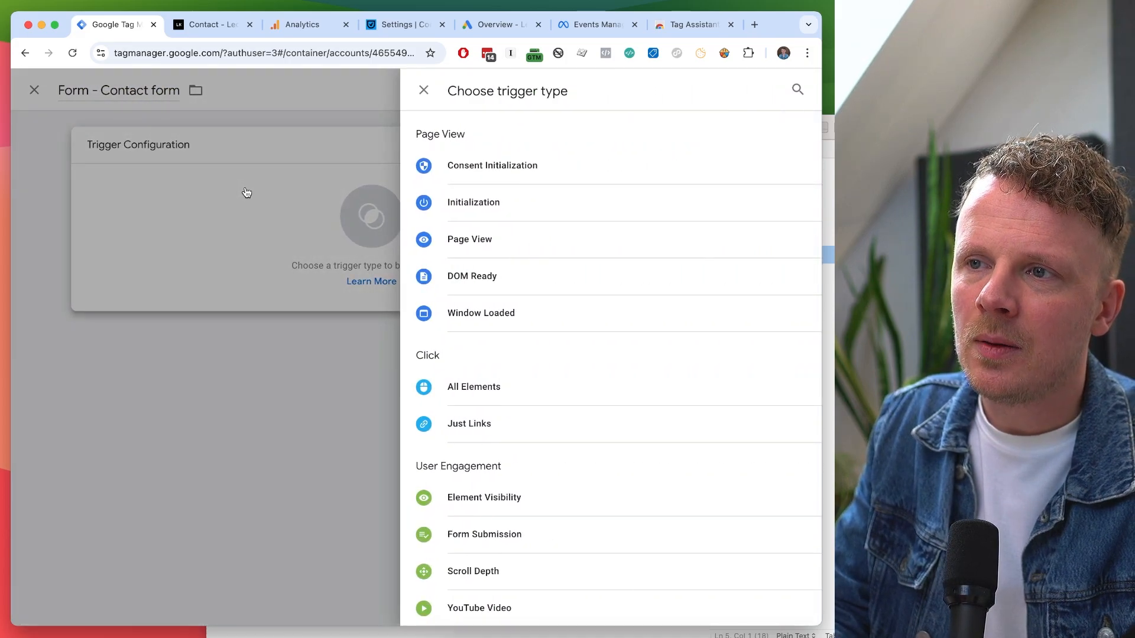
{"action": "left_click", "coordinate": [480, 251]}
{"action": "left_click", "coordinate": [337, 276]}
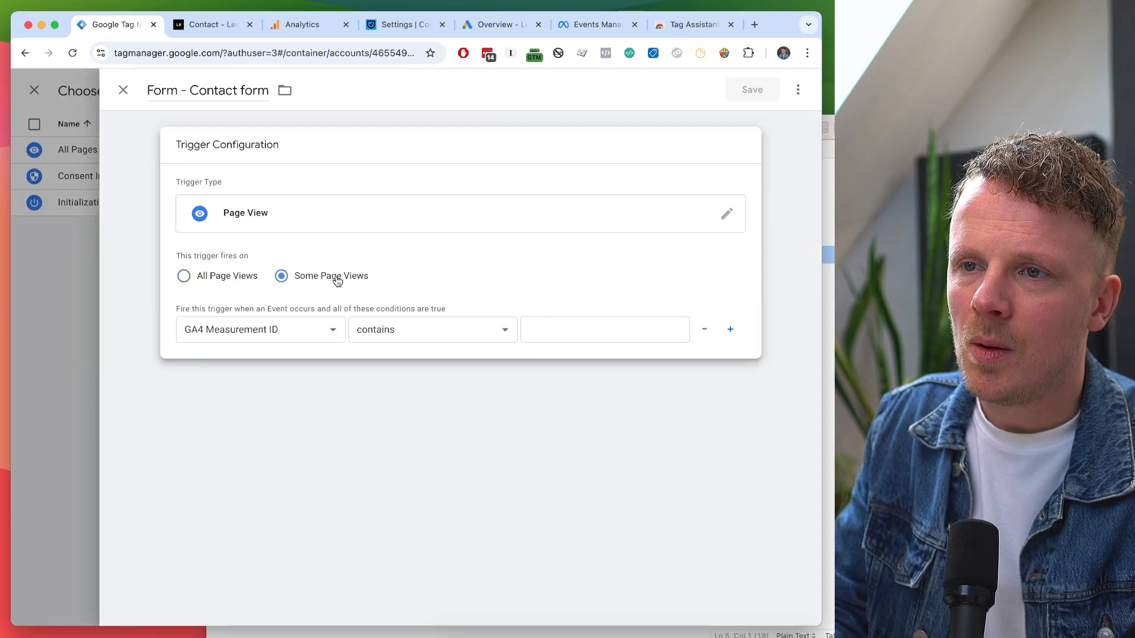
{"action": "left_click", "coordinate": [282, 325]}
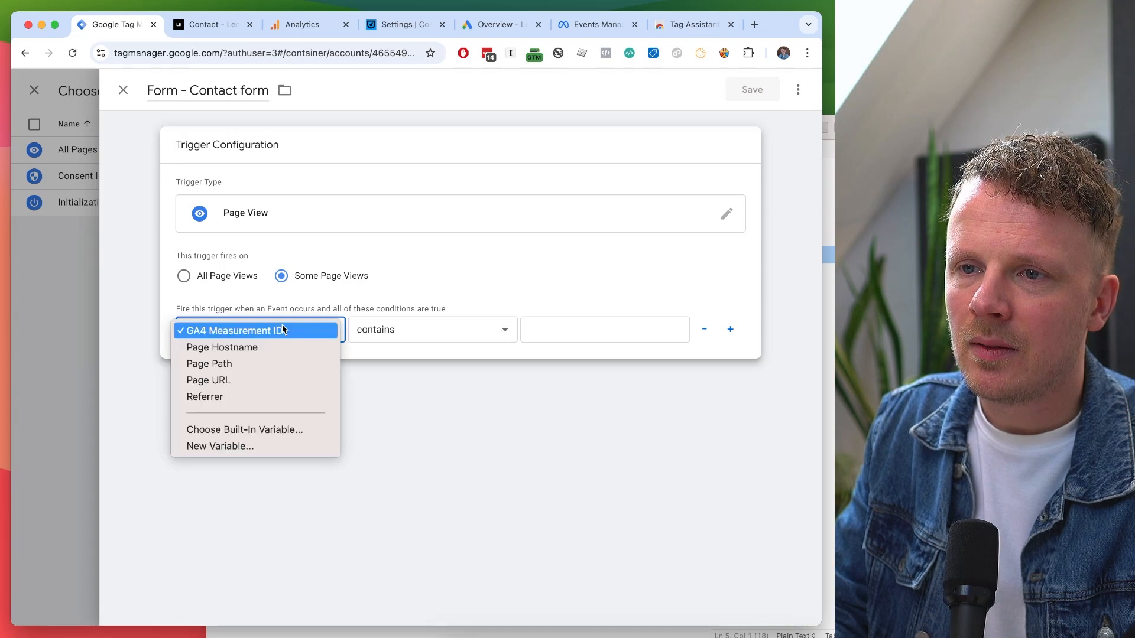
{"action": "left_click", "coordinate": [269, 361]}
{"action": "left_click", "coordinate": [590, 329]}
{"action": "type", "text": "/contact/bedankt/"}
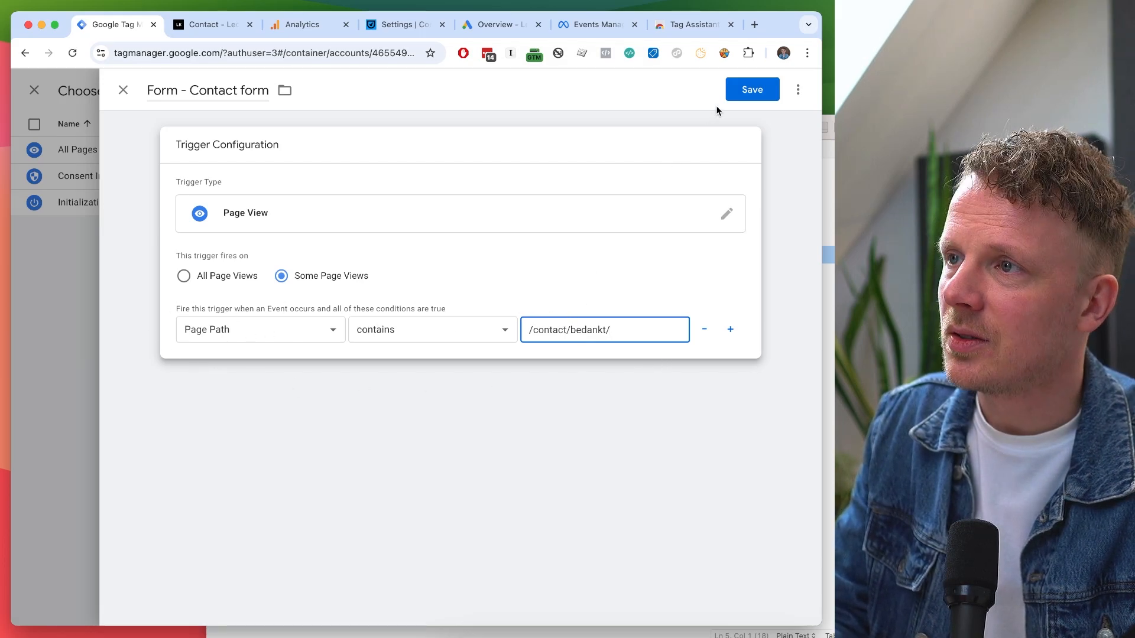
{"action": "left_click", "coordinate": [740, 93]}
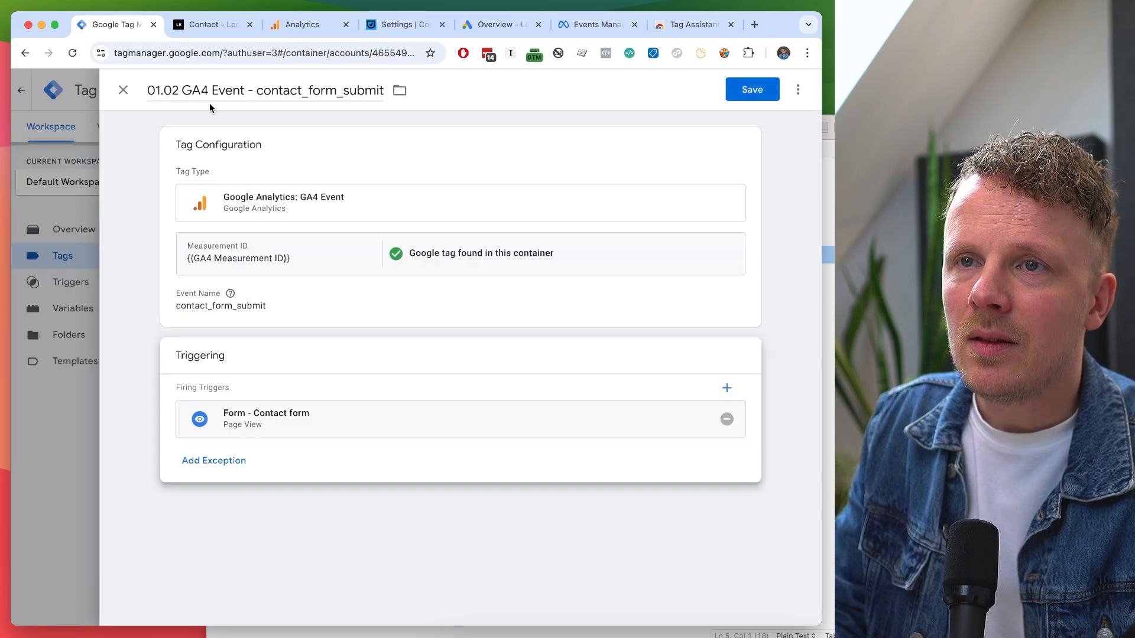
Review the event name and trigger, then save the 01.02 GA4 Event - contact_form_submit tag.
{"action": "left_click", "coordinate": [204, 90]}
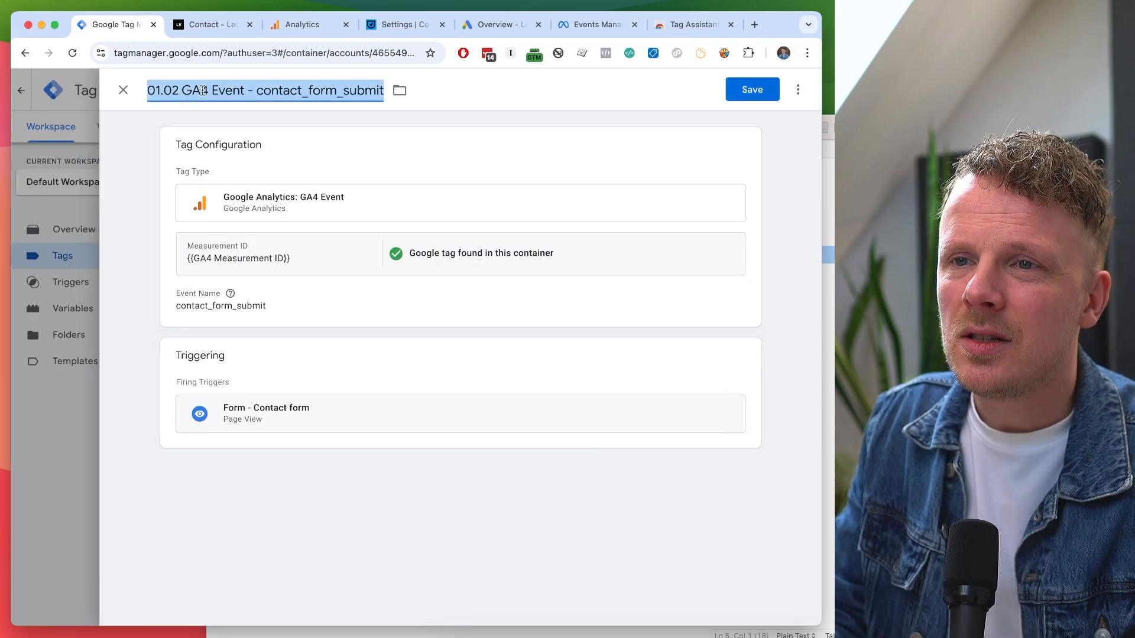
{"action": "left_click", "coordinate": [302, 169]}
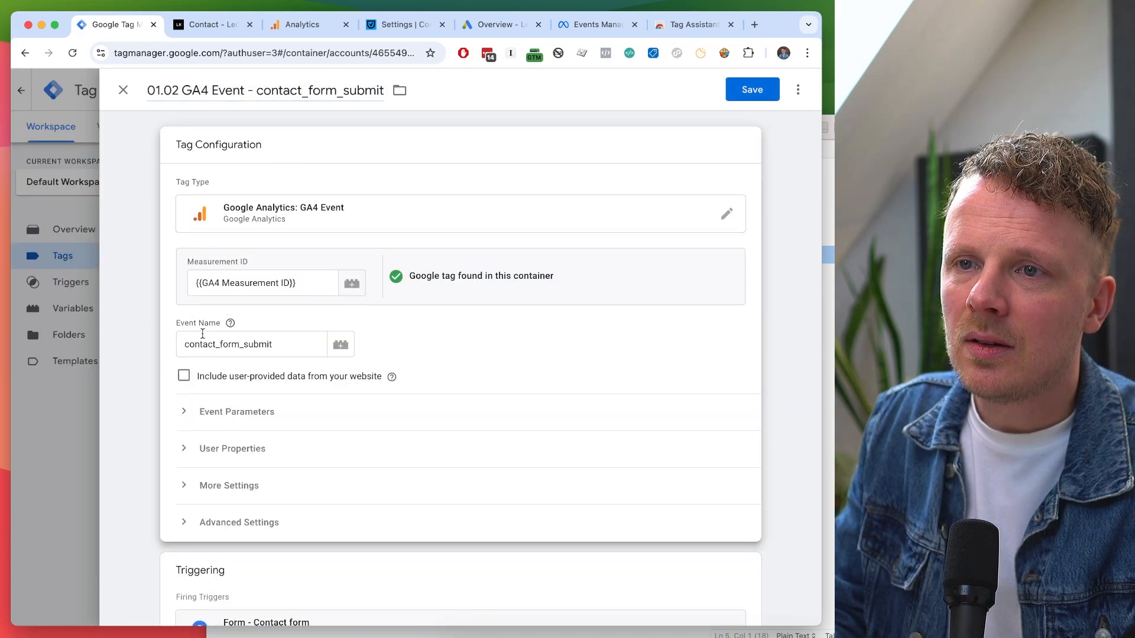
{"action": "scroll", "coordinate": [248, 219], "scroll_direction": "down", "scroll_amount": 2}
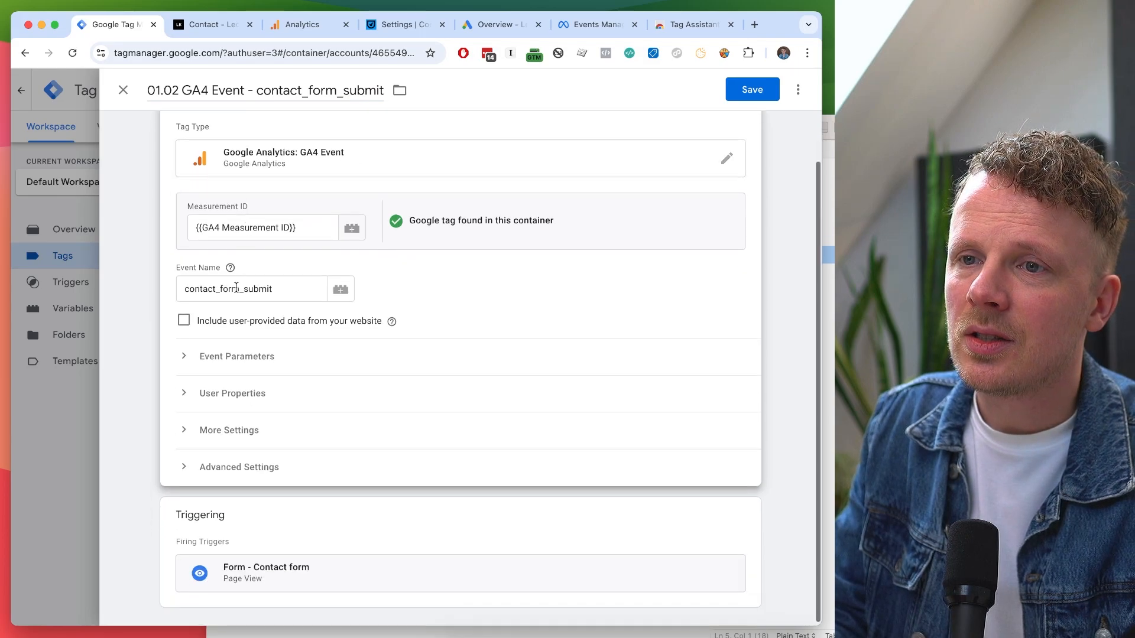
{"action": "double_click", "coordinate": [236, 288]}
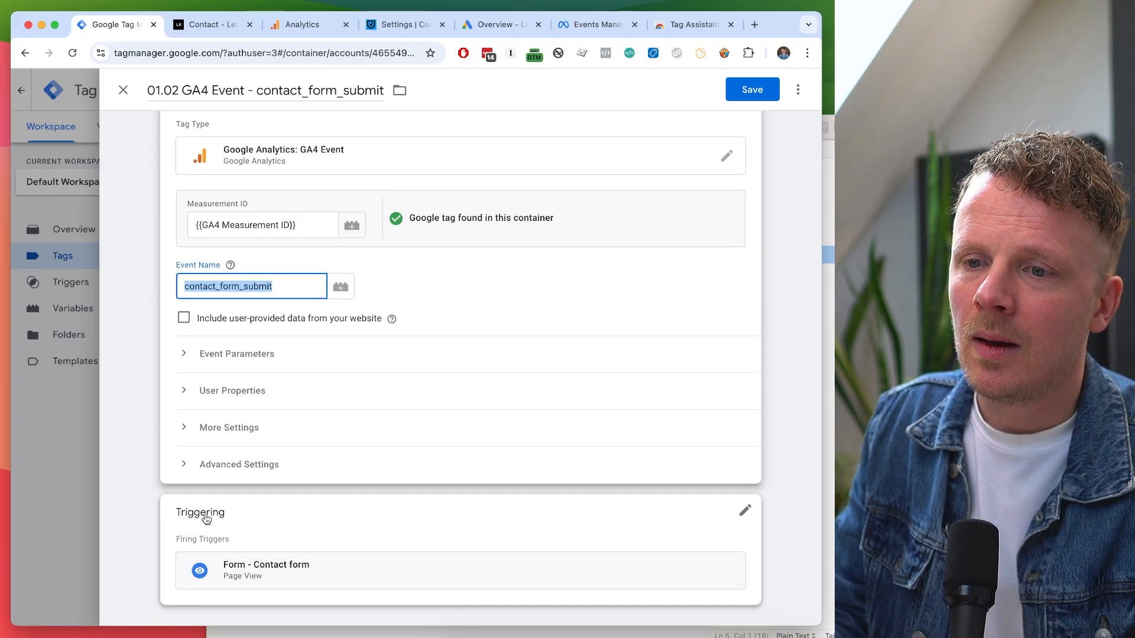
{"action": "left_click", "coordinate": [279, 513]}
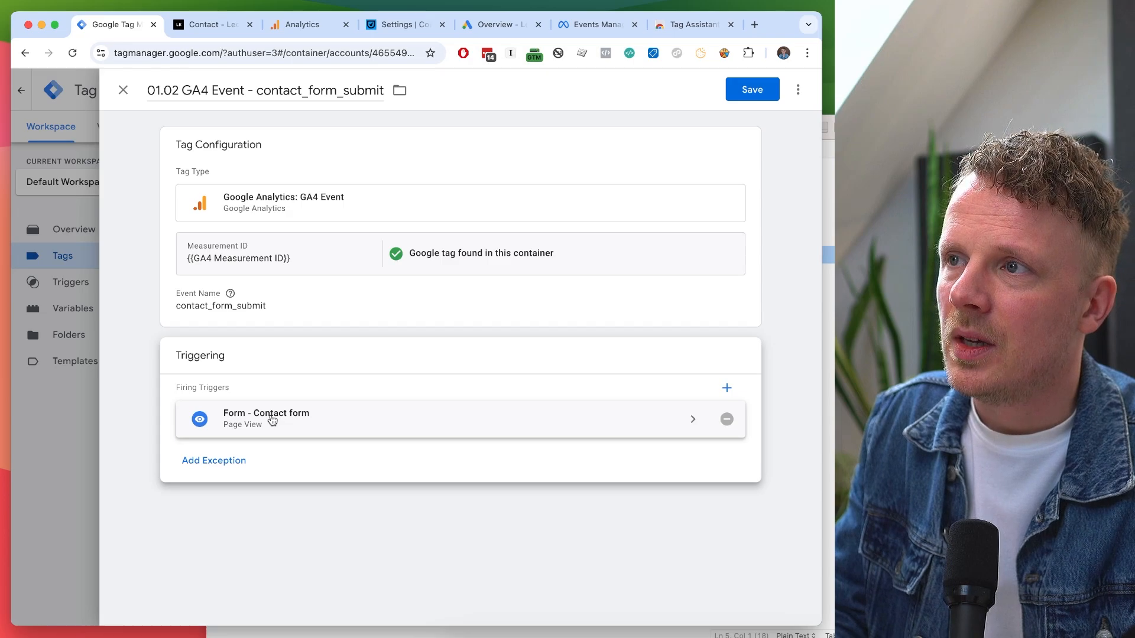
{"action": "left_click", "coordinate": [753, 92]}
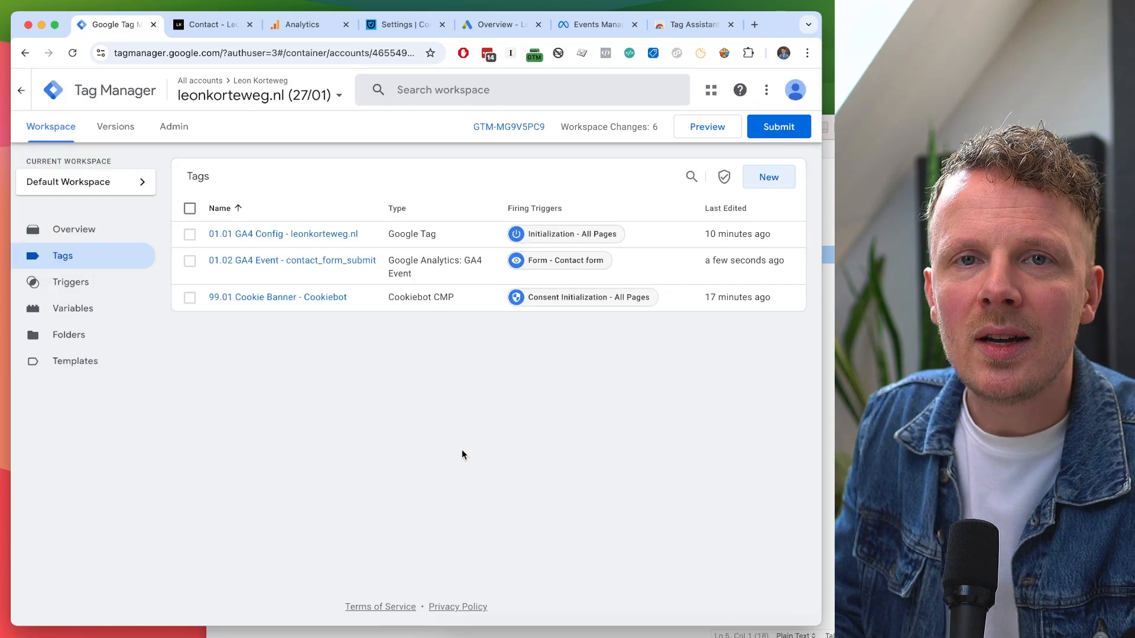
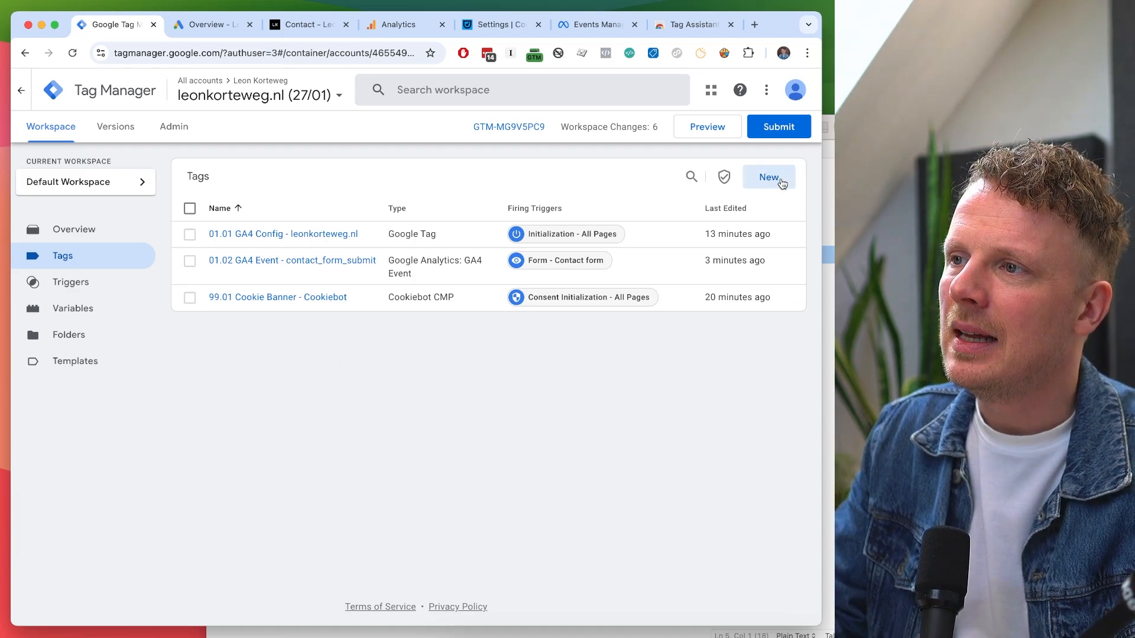
Create a new tag named '02.01 Google Ads - Conversion Linker' of the Conversion Linker type.
{"action": "left_click", "coordinate": [769, 177]}
{"action": "left_click", "coordinate": [195, 86]}
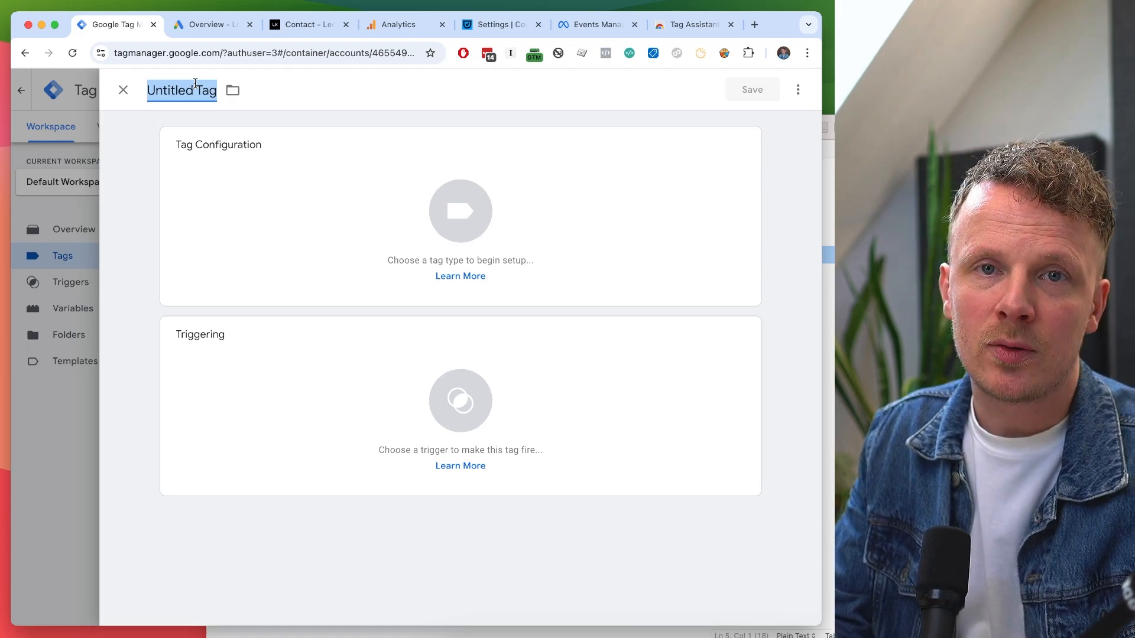
{"action": "type", "text": "02"}
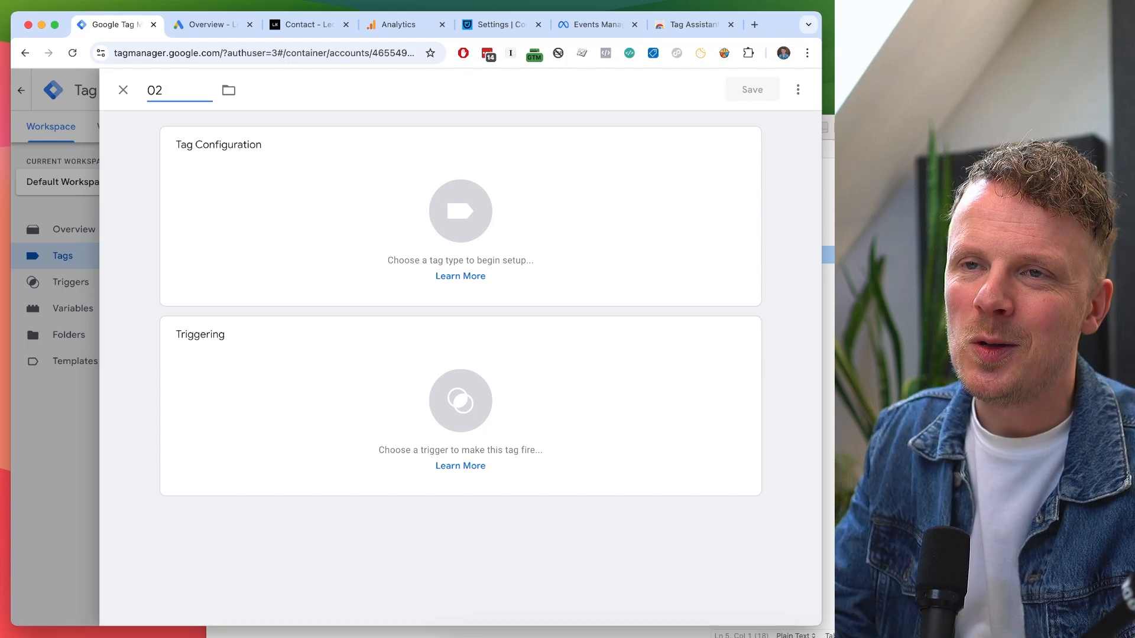
{"action": "type", "text": ".01"}
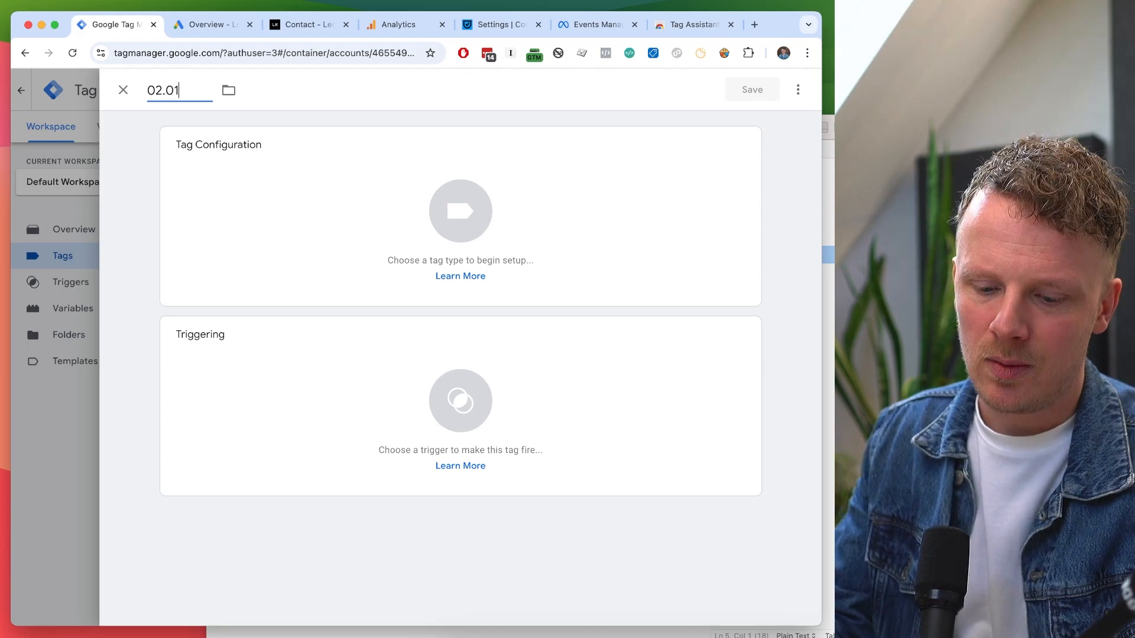
{"action": "type", "text": " Google Ads - "}
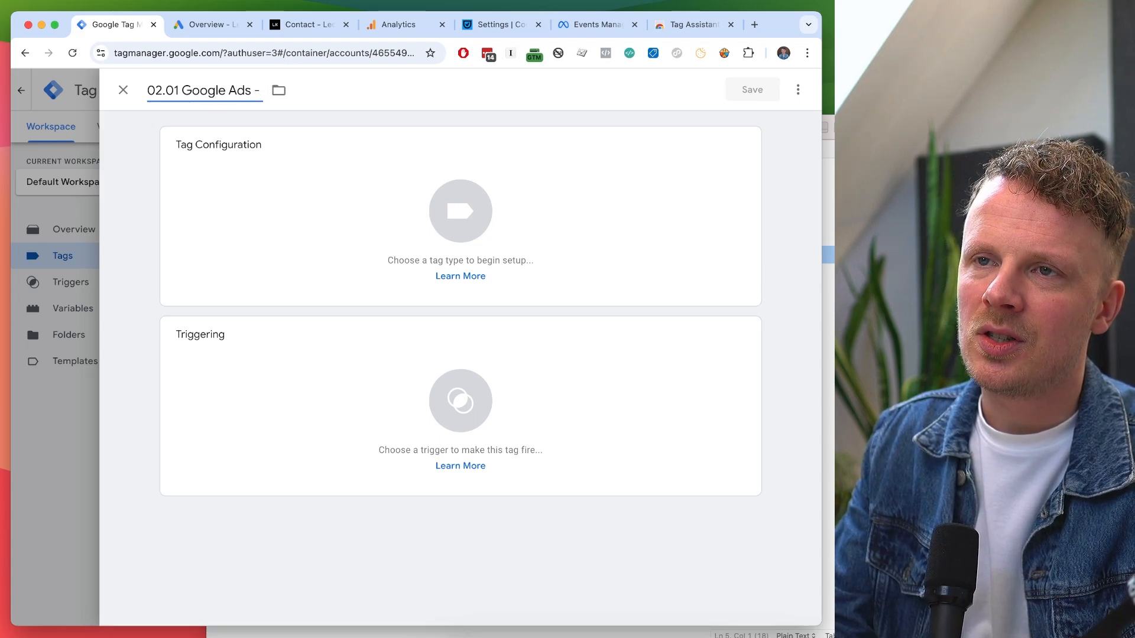
{"action": "type", "text": "Convers"}
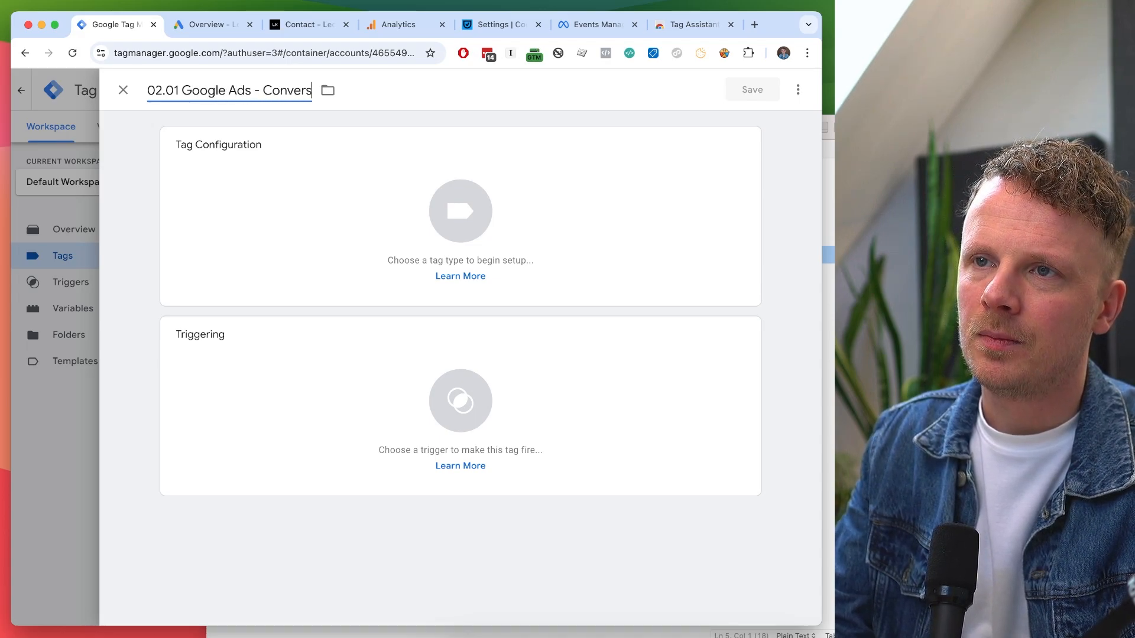
{"action": "type", "text": "ion Linker"}
{"action": "left_click", "coordinate": [225, 190]}
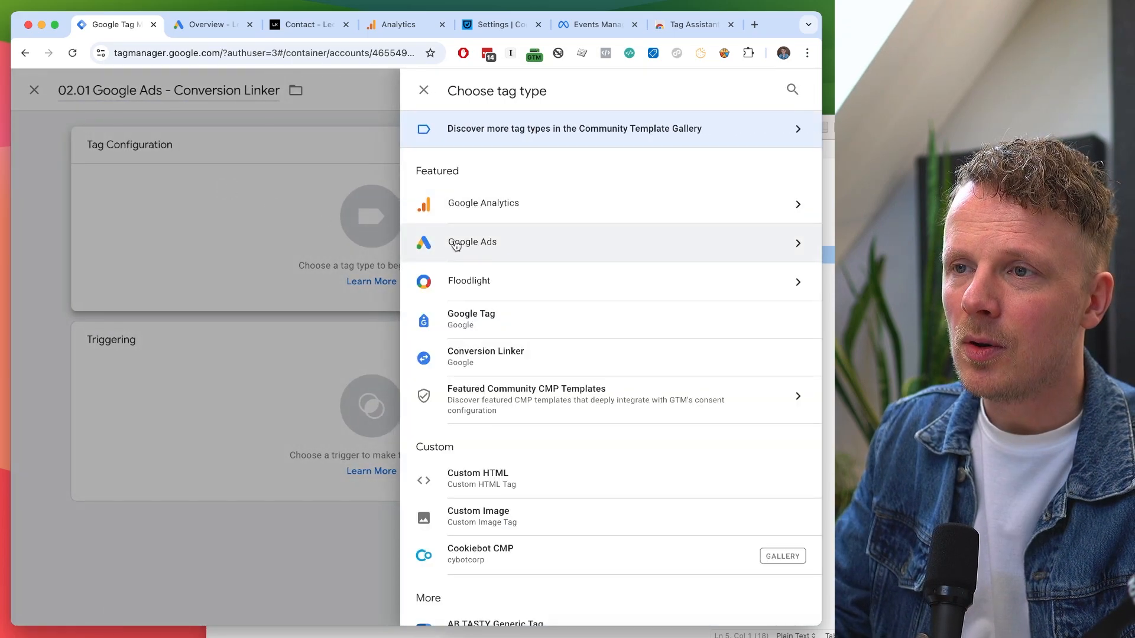
{"action": "left_click", "coordinate": [500, 253]}
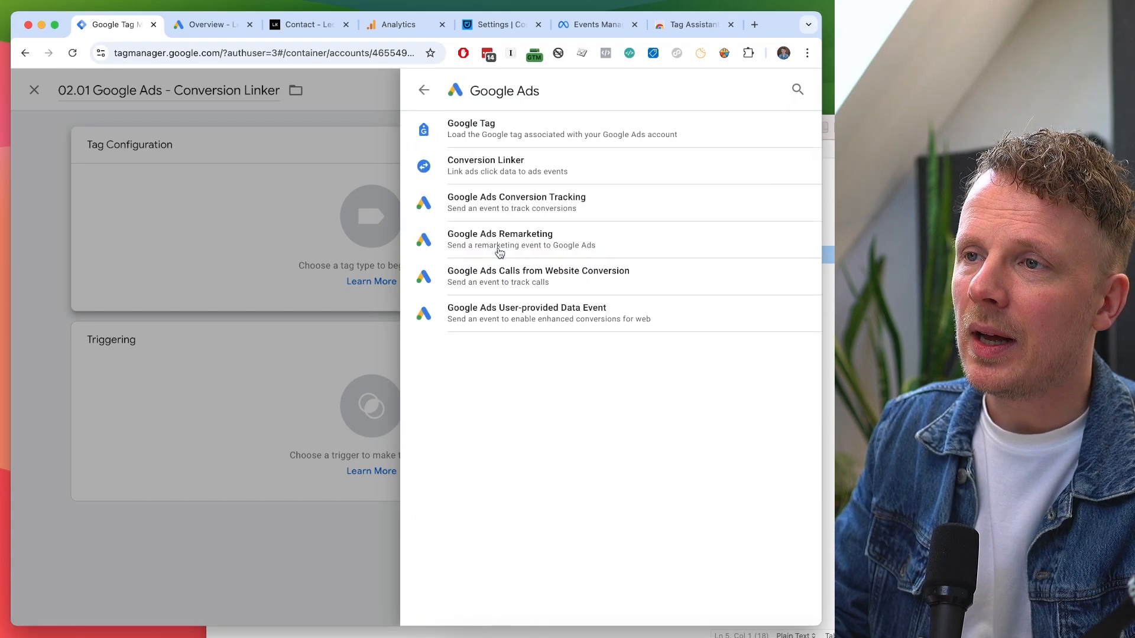
{"action": "left_click", "coordinate": [498, 169]}
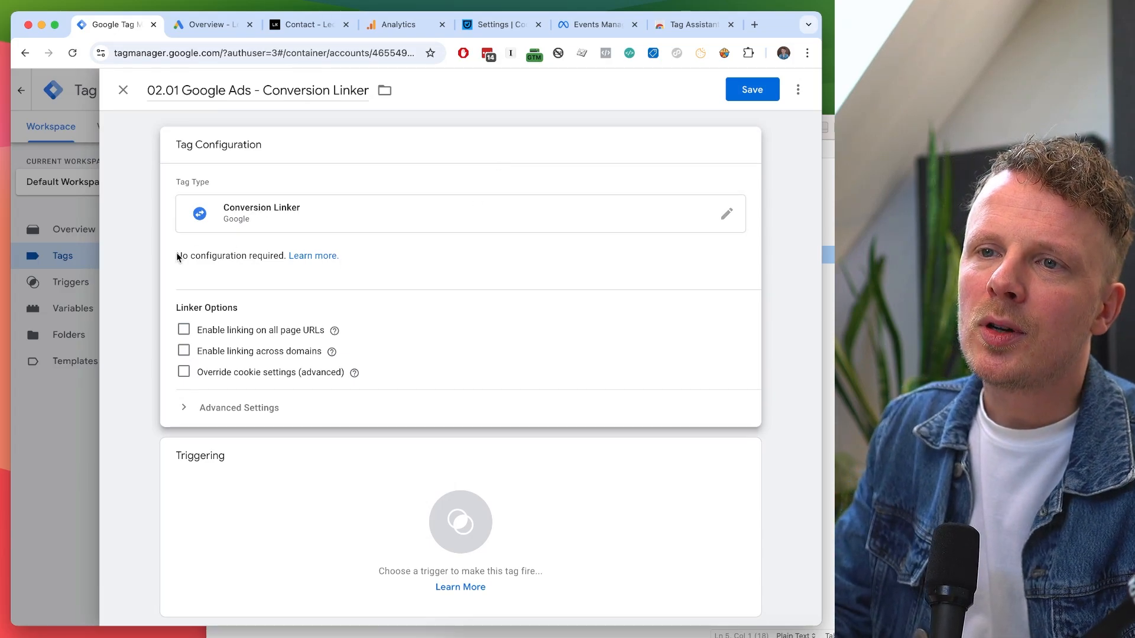
Make the Conversion Linker tag fire on All Pages and save it.
{"action": "scroll", "coordinate": [238, 278], "scroll_direction": "down", "scroll_amount": 1}
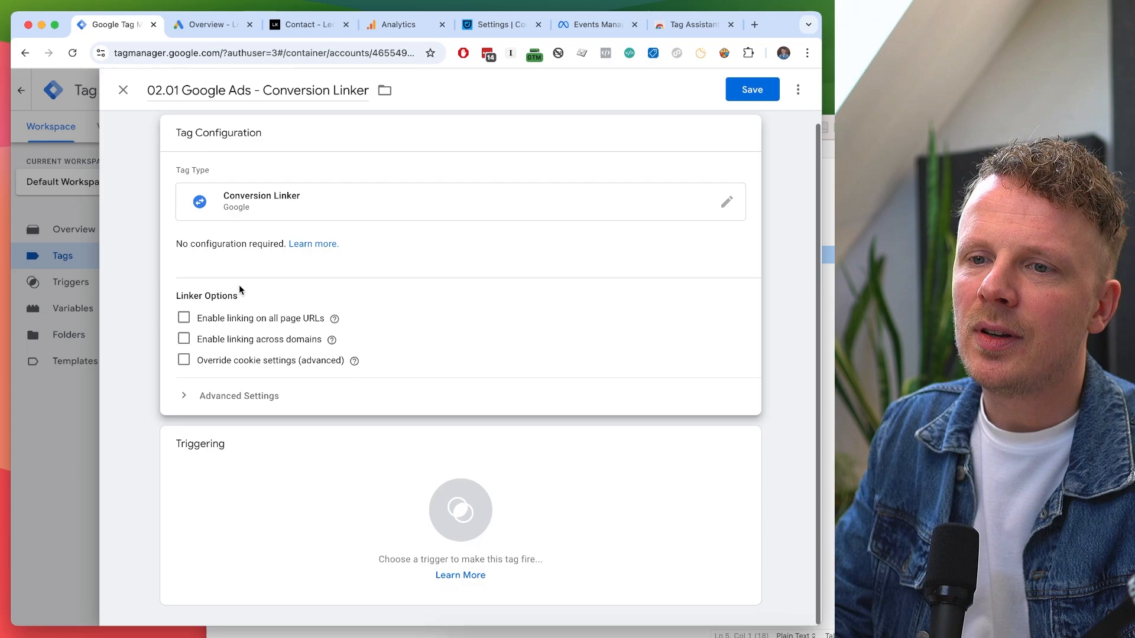
{"action": "left_click", "coordinate": [259, 509]}
{"action": "left_click", "coordinate": [269, 147]}
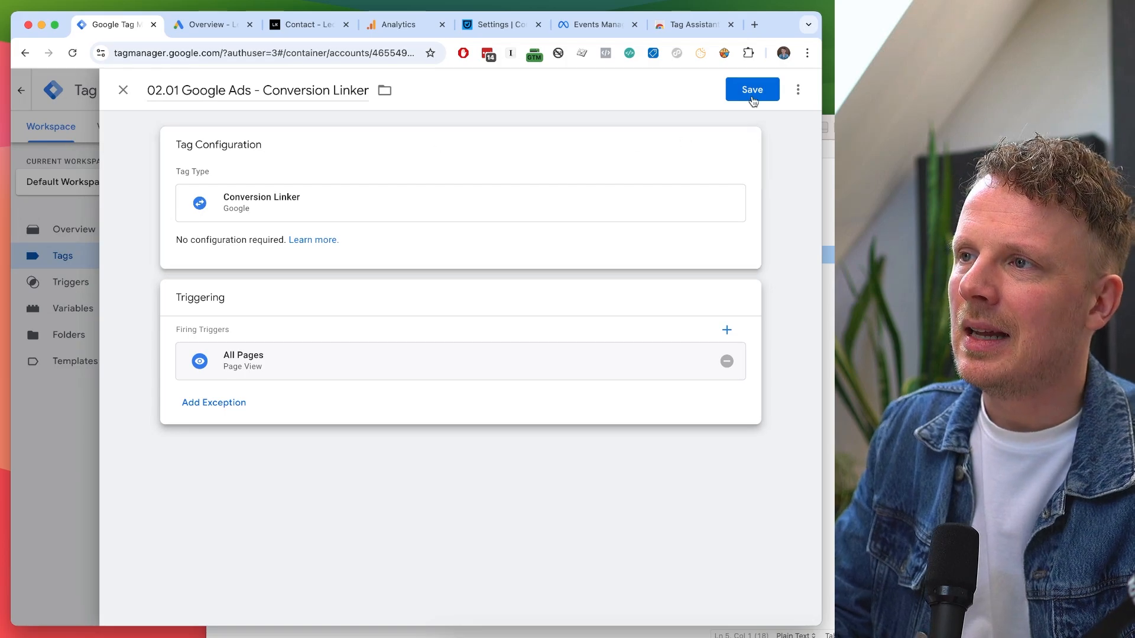
{"action": "left_click", "coordinate": [756, 93]}
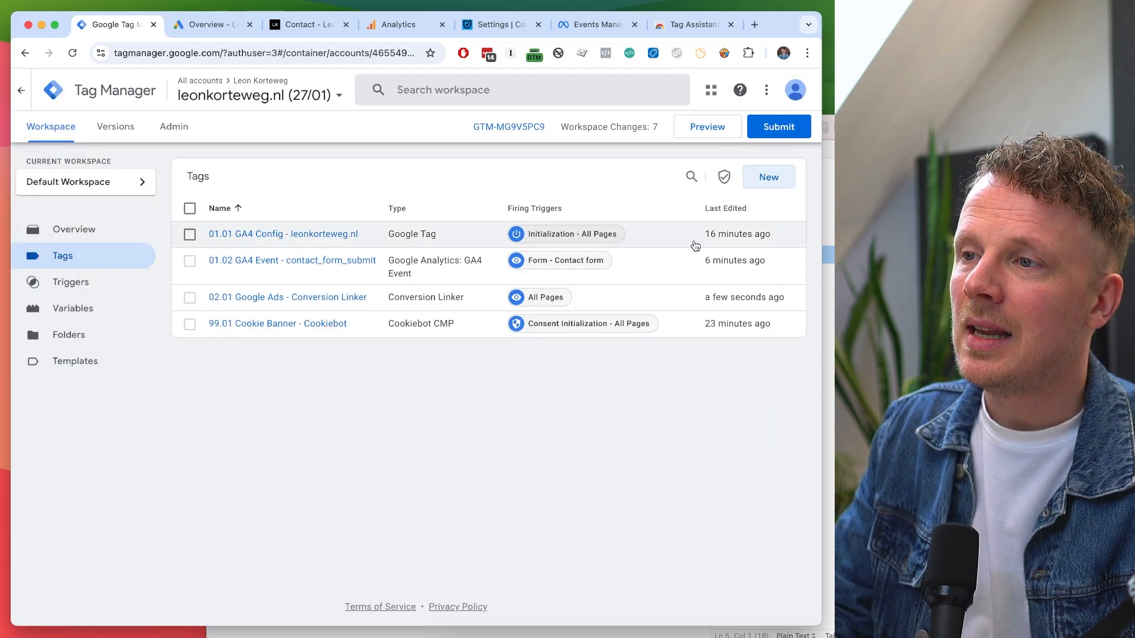
Start another new tag named '02.02 Google Ads - Remarketing'.
{"action": "left_click", "coordinate": [768, 178]}
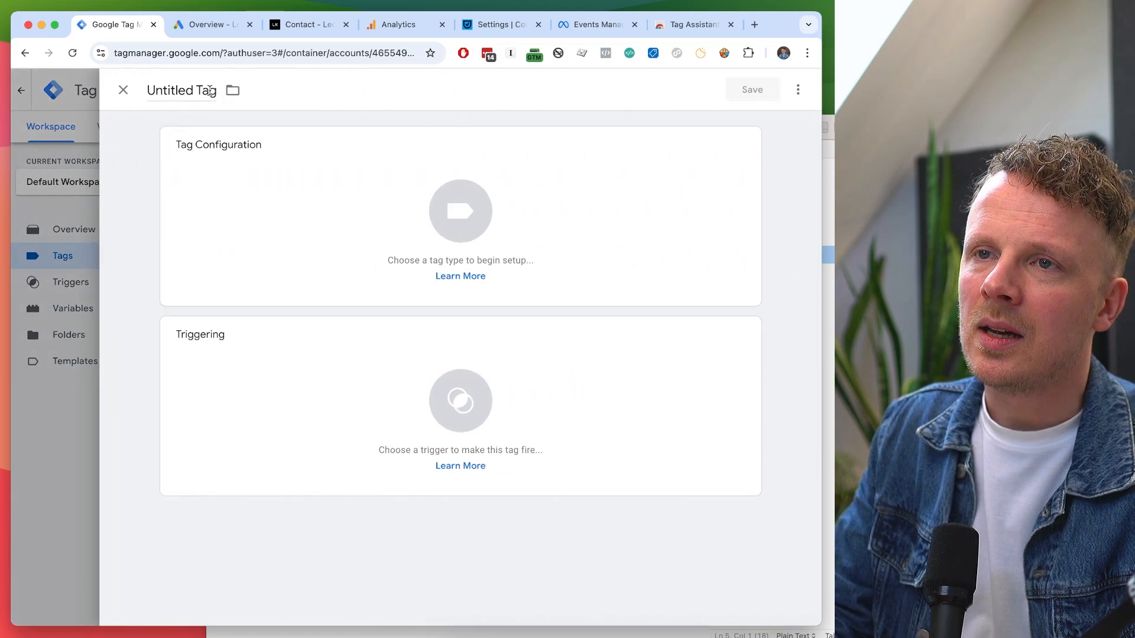
{"action": "left_click", "coordinate": [177, 90]}
{"action": "type", "text": "02.02 Google Ads - Re"}
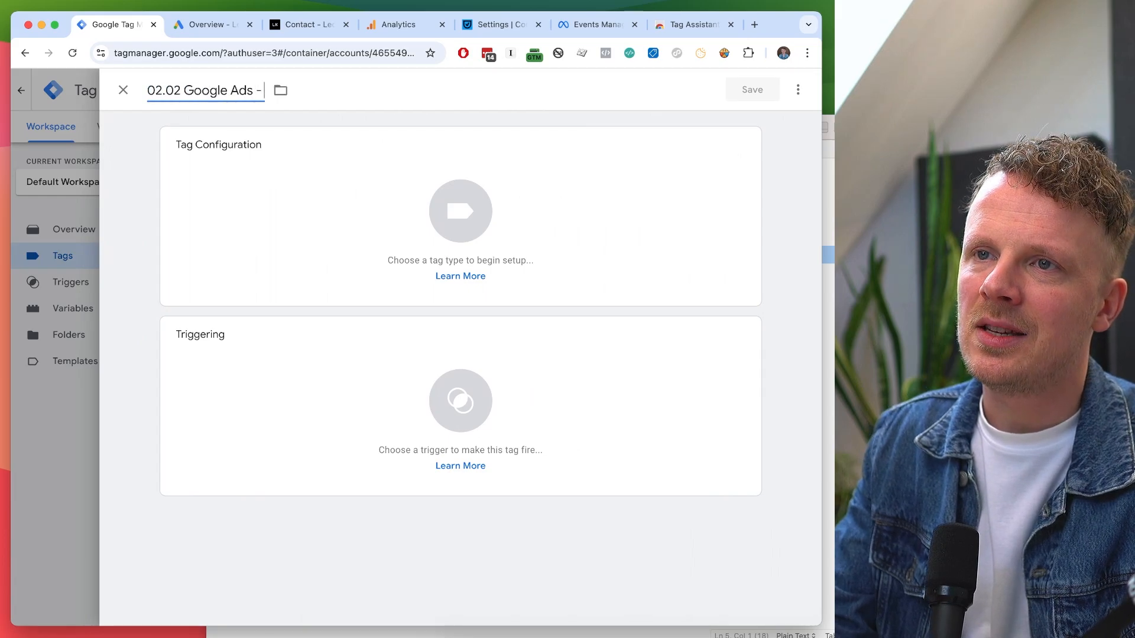
{"action": "type", "text": "arketing"}
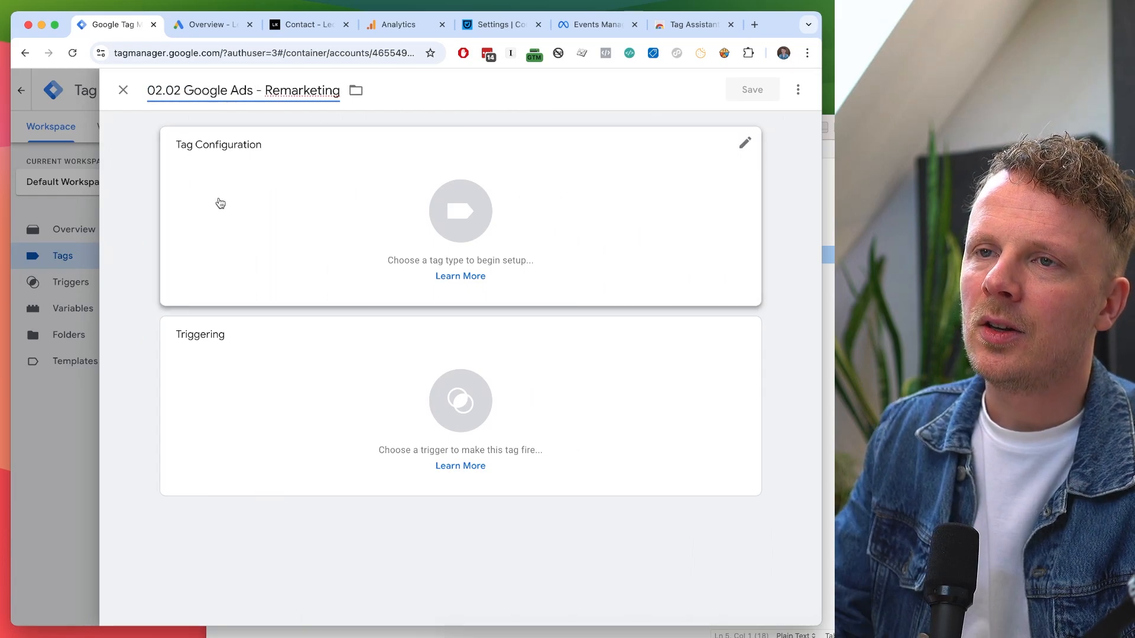
Make it a Google Ads Remarketing tag and put the cursor in the empty Conversion ID field.
{"action": "left_click", "coordinate": [219, 204]}
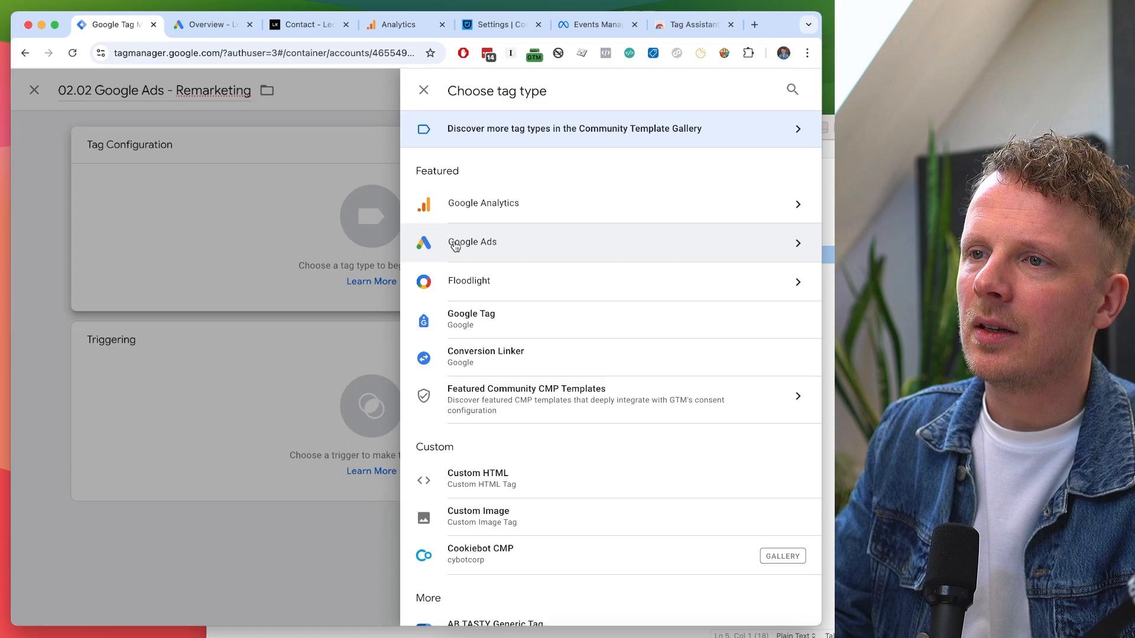
{"action": "left_click", "coordinate": [455, 245]}
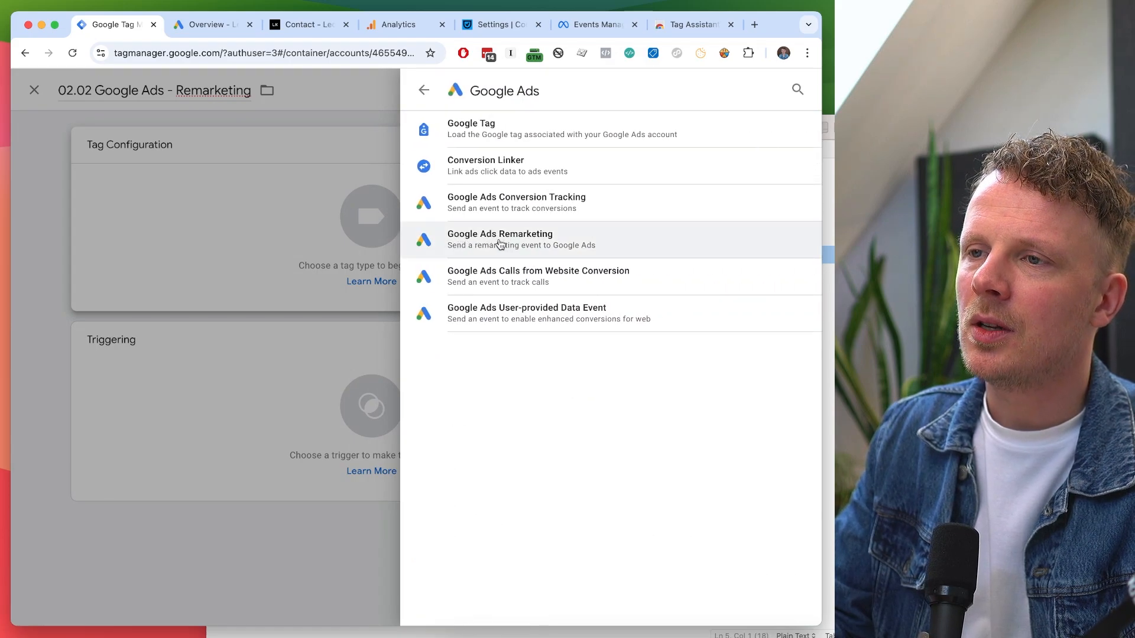
{"action": "left_click", "coordinate": [500, 241]}
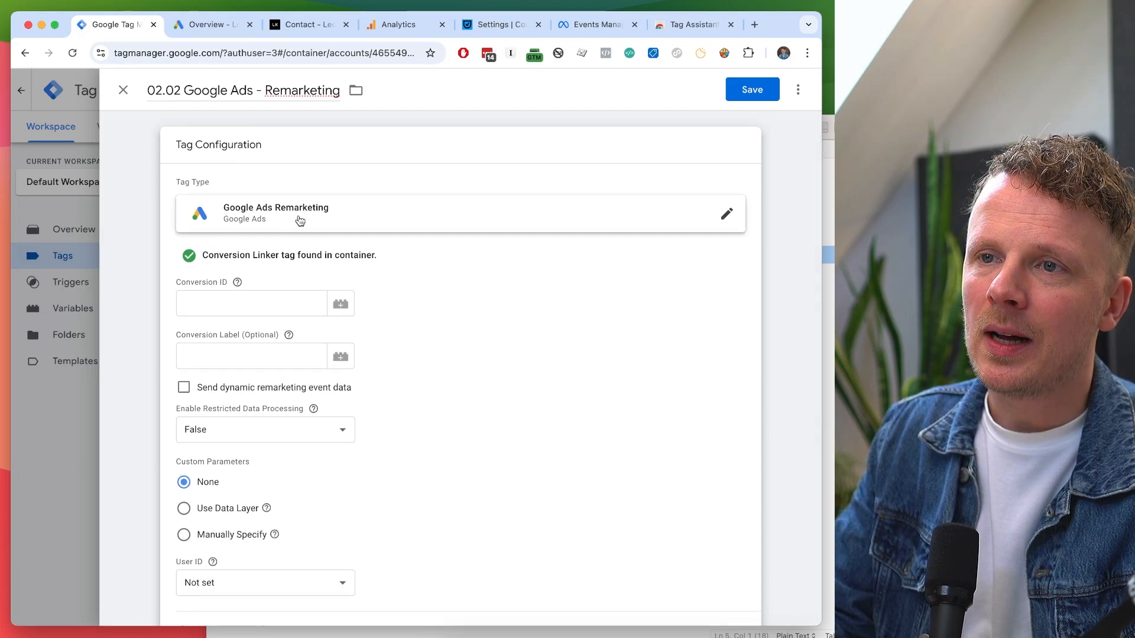
{"action": "scroll", "coordinate": [312, 272], "scroll_direction": "down", "scroll_amount": 1}
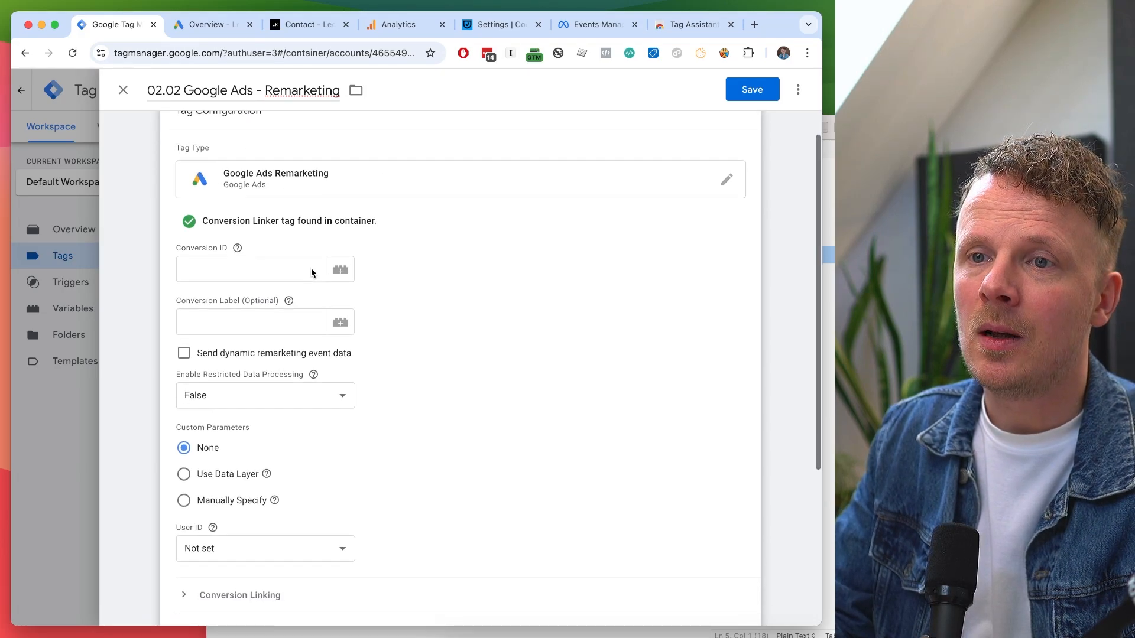
{"action": "left_click", "coordinate": [264, 262]}
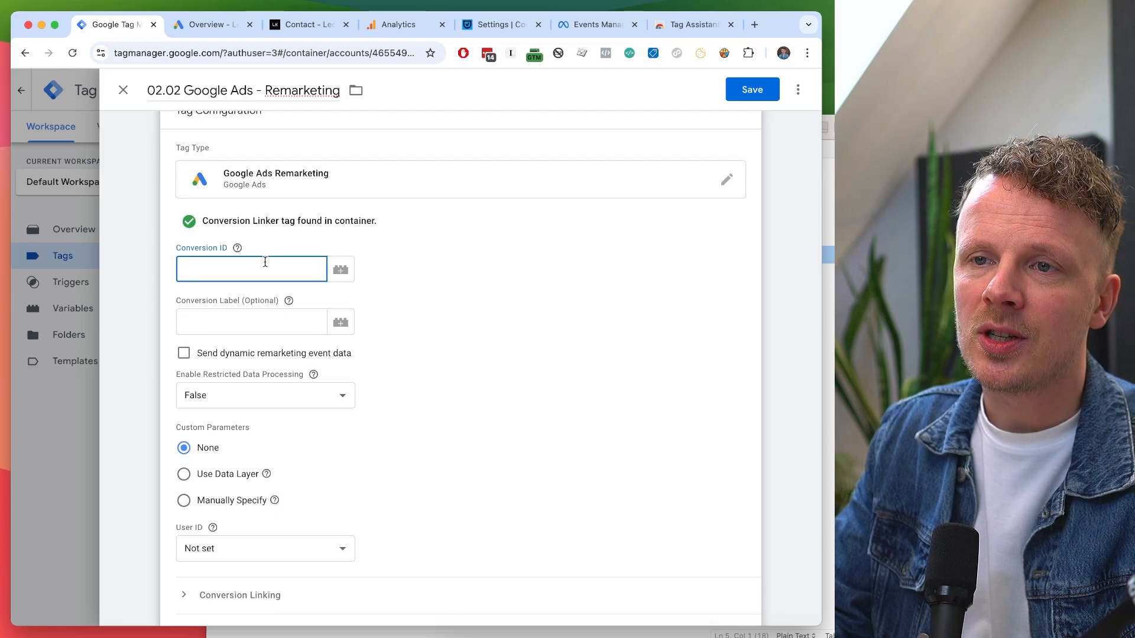
{"action": "scroll", "coordinate": [264, 262], "scroll_direction": "up", "scroll_amount": 1}
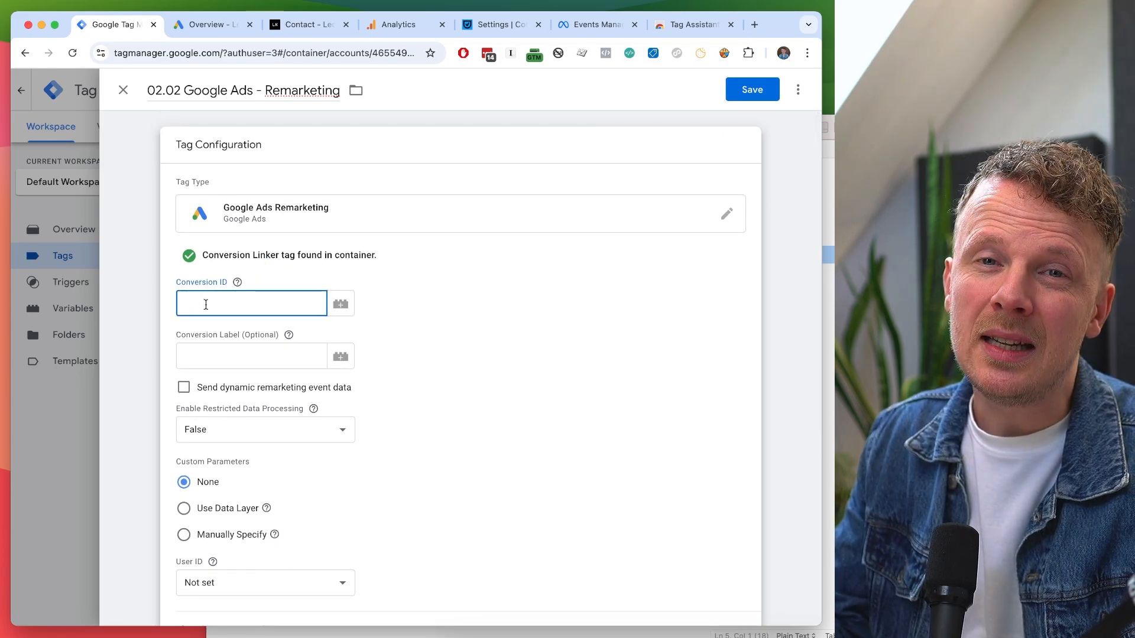
In Google Ads, open the Audience manager's data sources to find the Google Ads tag.
{"action": "left_click", "coordinate": [204, 27]}
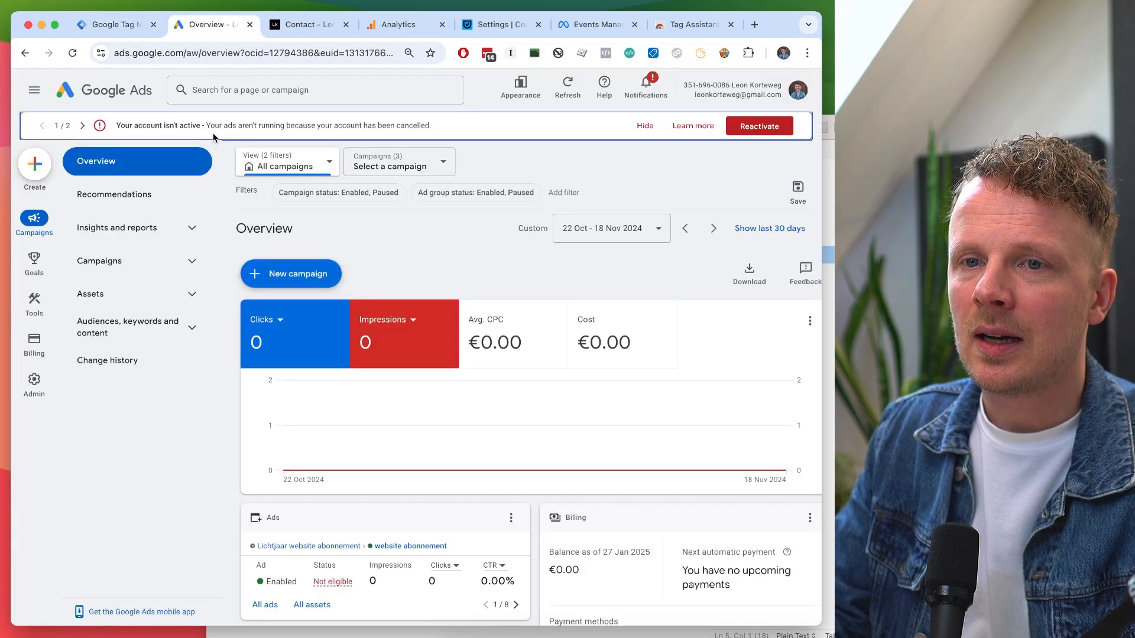
{"action": "left_click", "coordinate": [37, 304]}
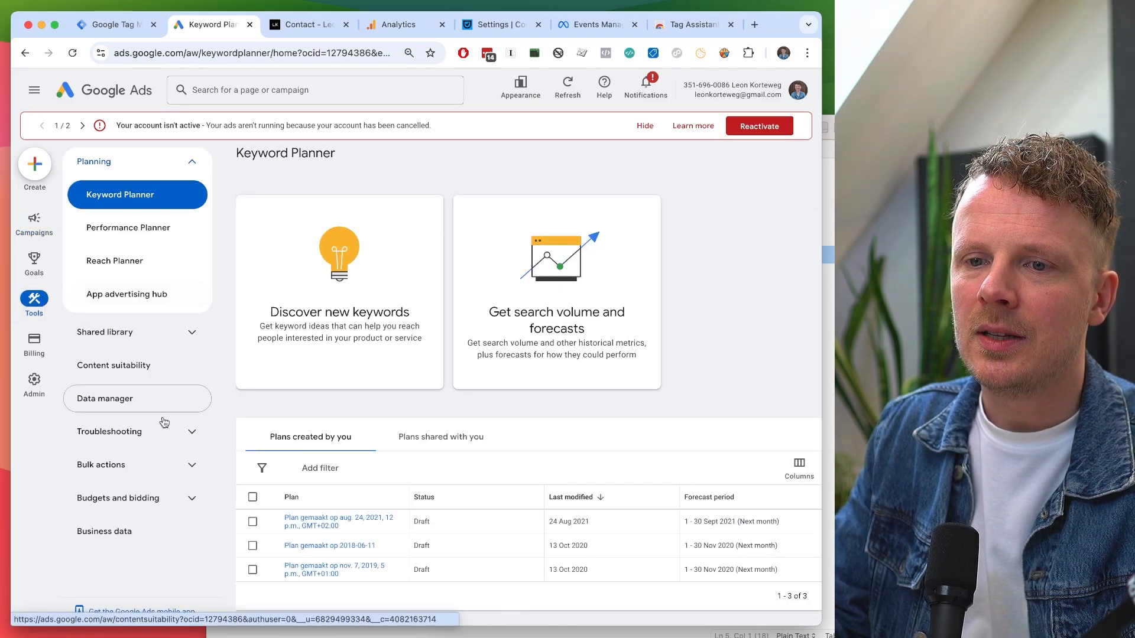
{"action": "left_click", "coordinate": [163, 335]}
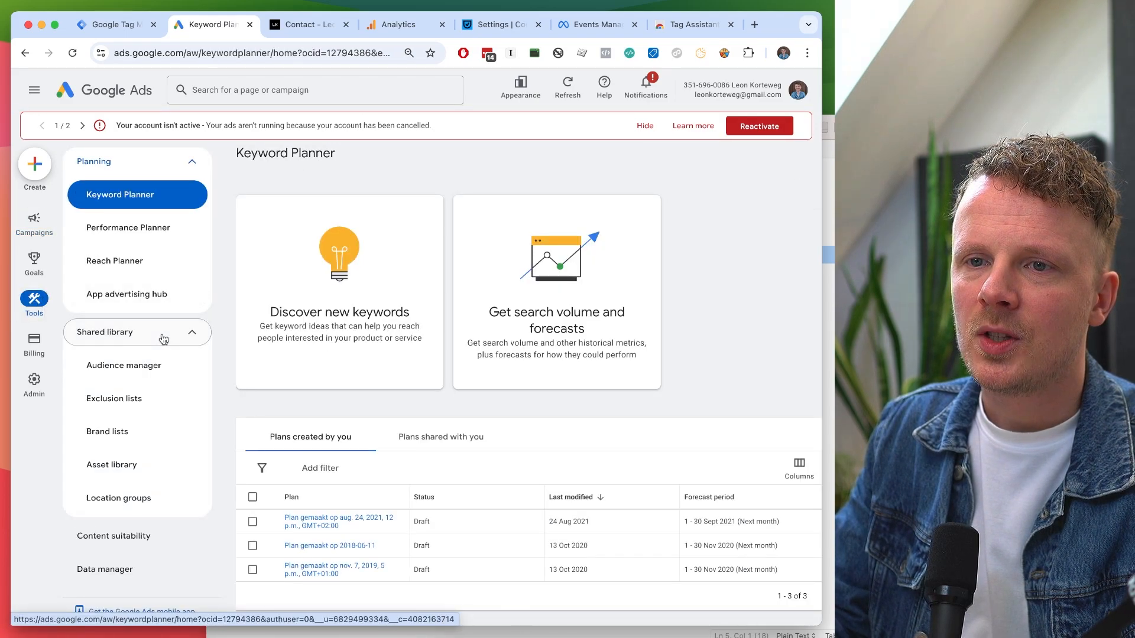
{"action": "left_click", "coordinate": [147, 366]}
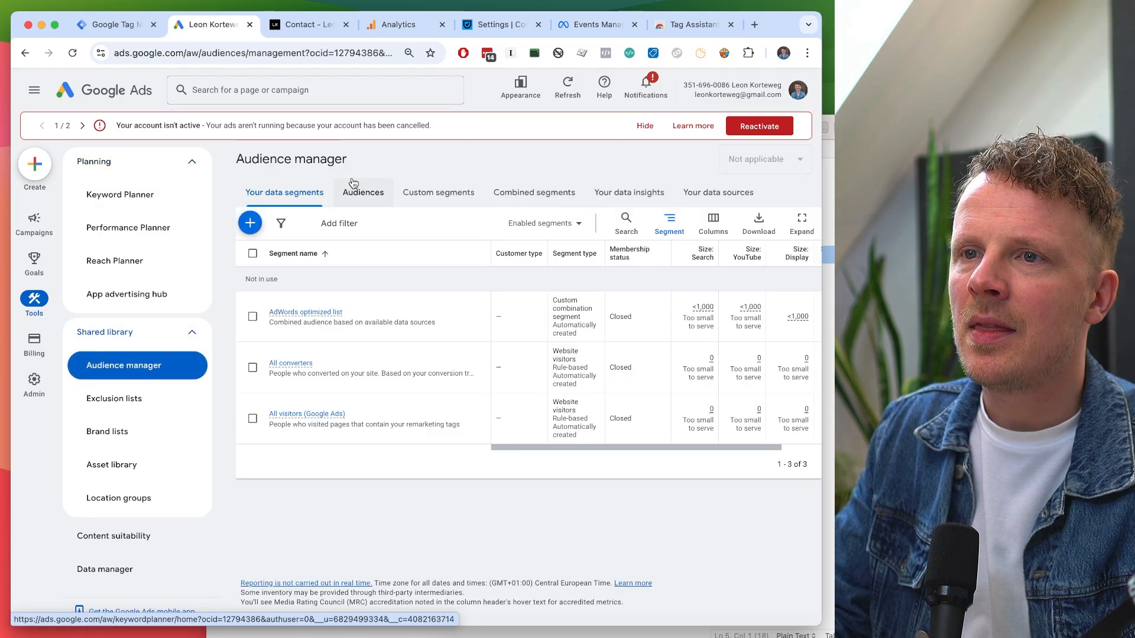
{"action": "left_click", "coordinate": [731, 199]}
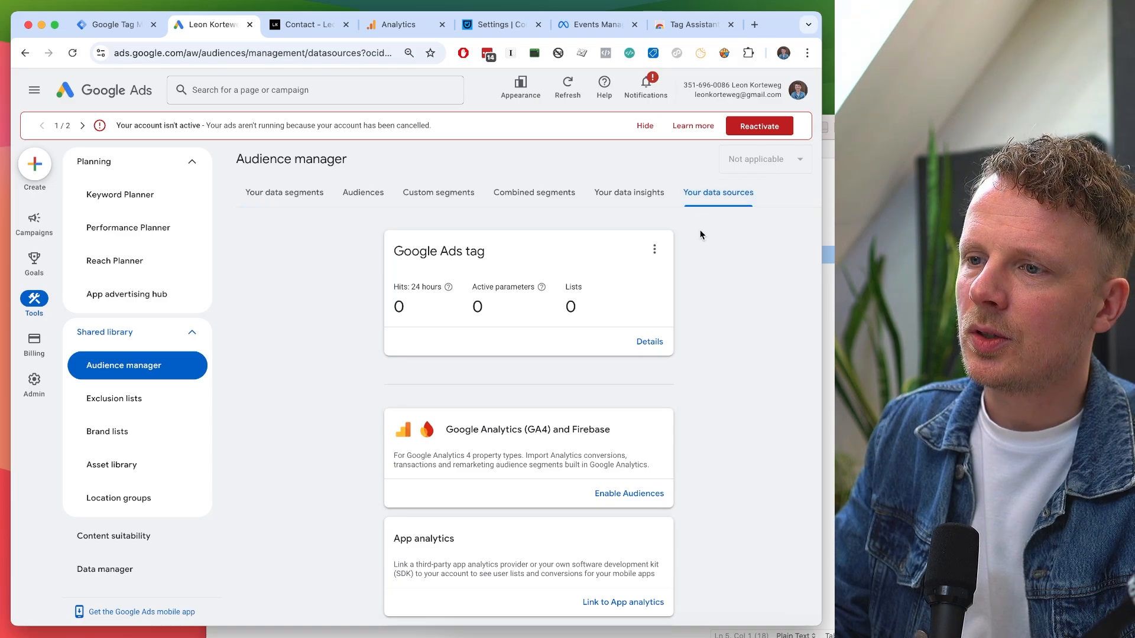
{"action": "scroll", "coordinate": [686, 312], "scroll_direction": "down", "scroll_amount": 1}
{"action": "scroll", "coordinate": [686, 312], "scroll_direction": "up", "scroll_amount": 1}
{"action": "double_click", "coordinate": [418, 251]}
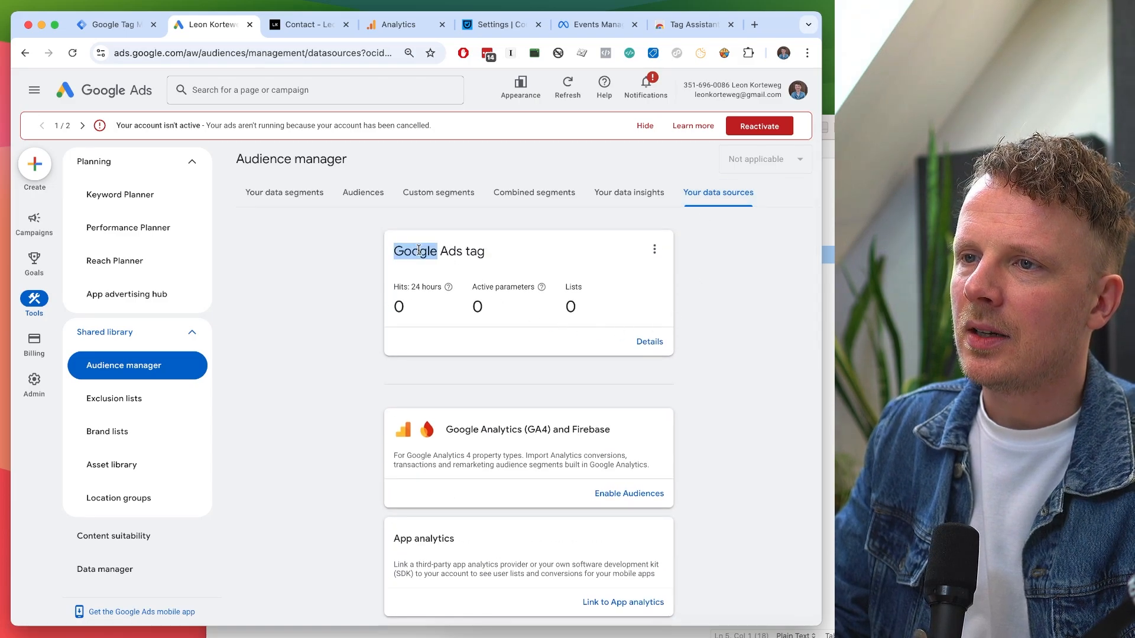
{"action": "left_click_drag", "start_coordinate": [418, 251], "coordinate": [453, 250]}
{"action": "left_click", "coordinate": [496, 255]}
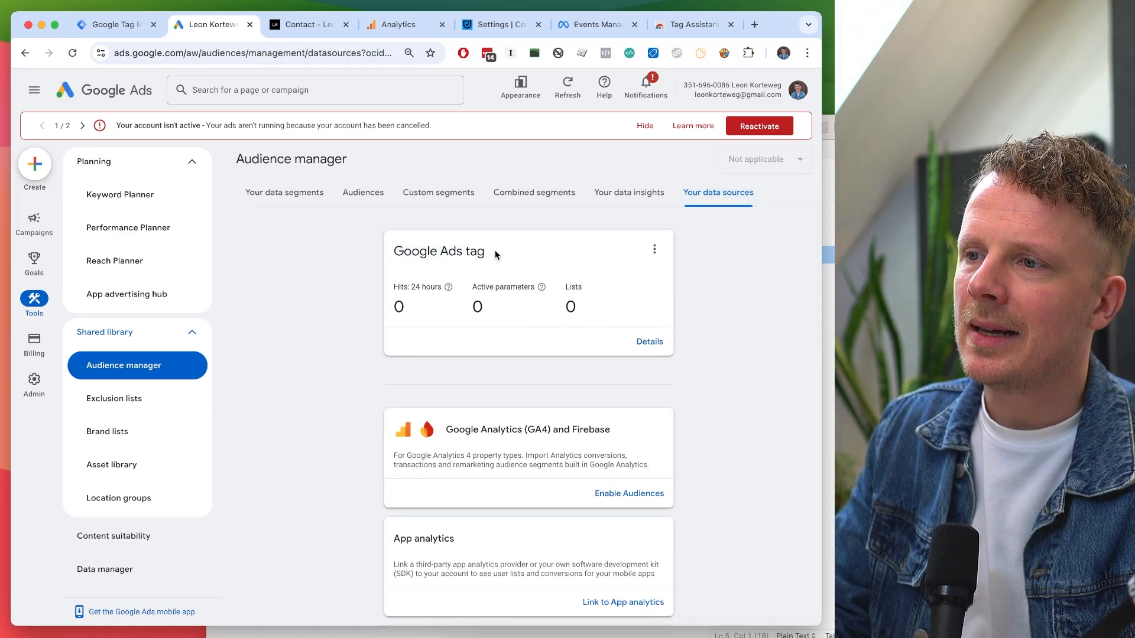
{"action": "left_click", "coordinate": [650, 343]}
{"action": "scroll", "coordinate": [650, 344], "scroll_direction": "down", "scroll_amount": 3}
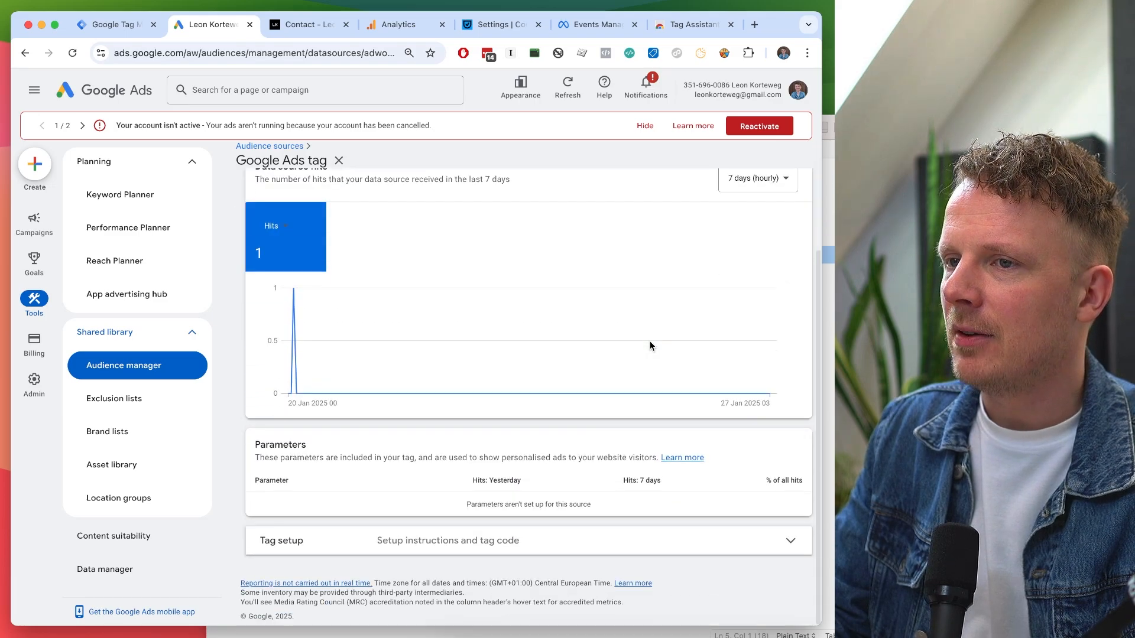
{"action": "left_click", "coordinate": [587, 552]}
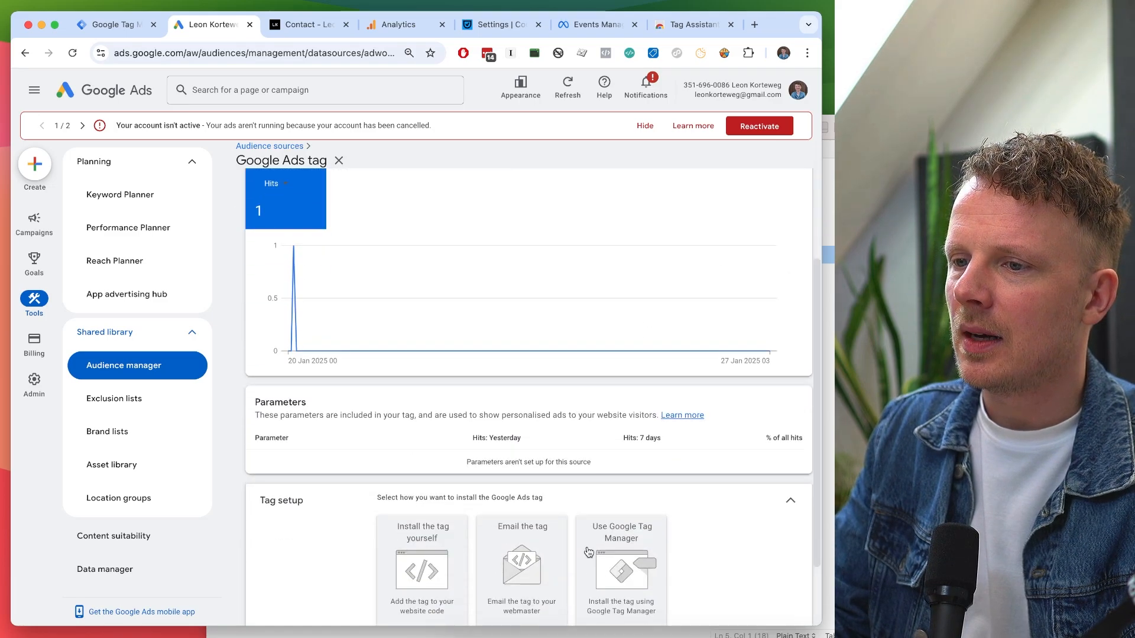
{"action": "scroll", "coordinate": [589, 552], "scroll_direction": "down", "scroll_amount": 3}
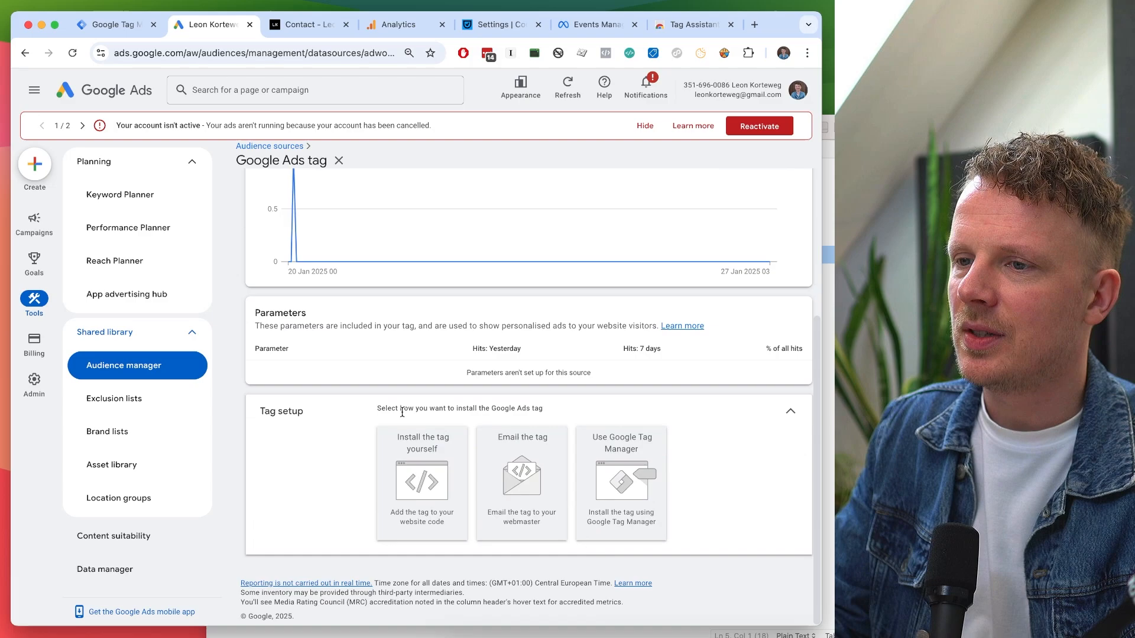
{"action": "left_click", "coordinate": [624, 447]}
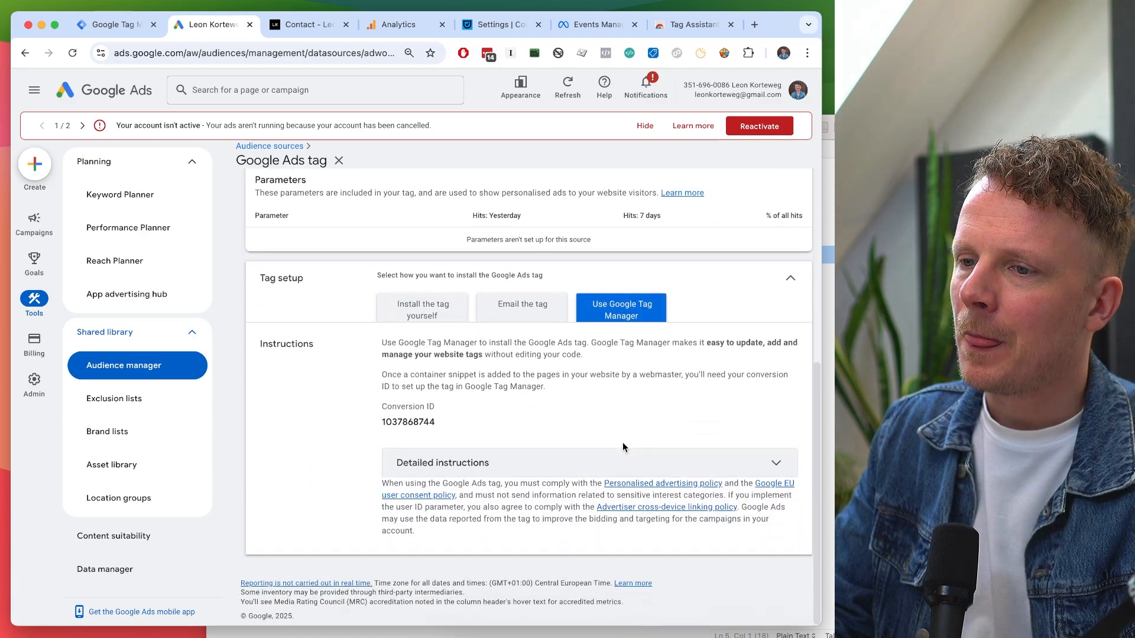
{"action": "double_click", "coordinate": [400, 422]}
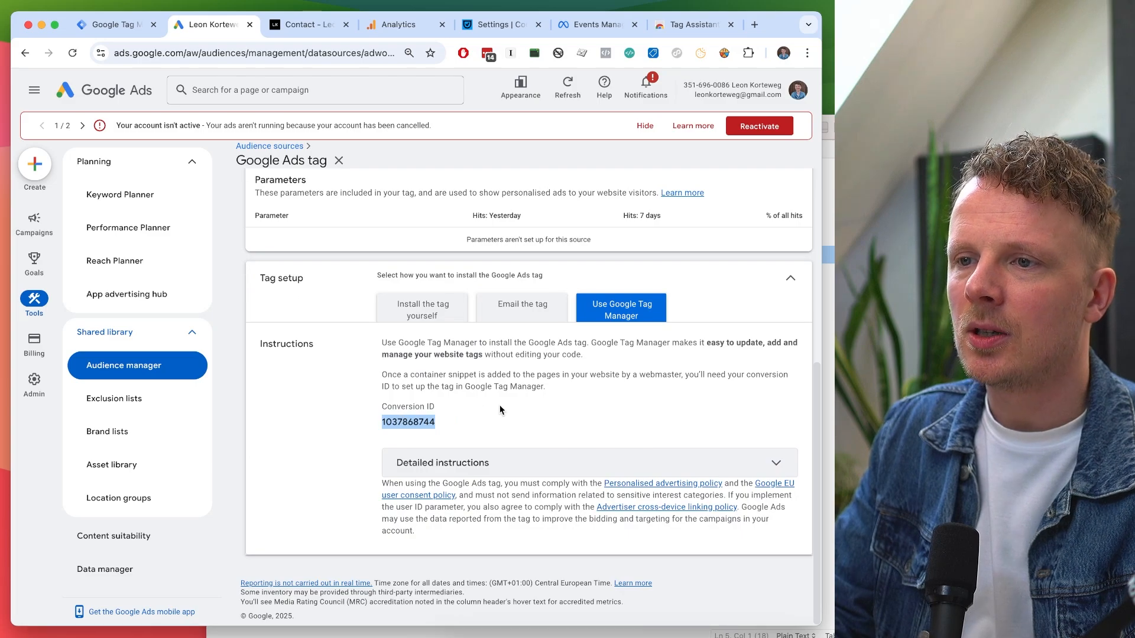
{"action": "left_click", "coordinate": [133, 27]}
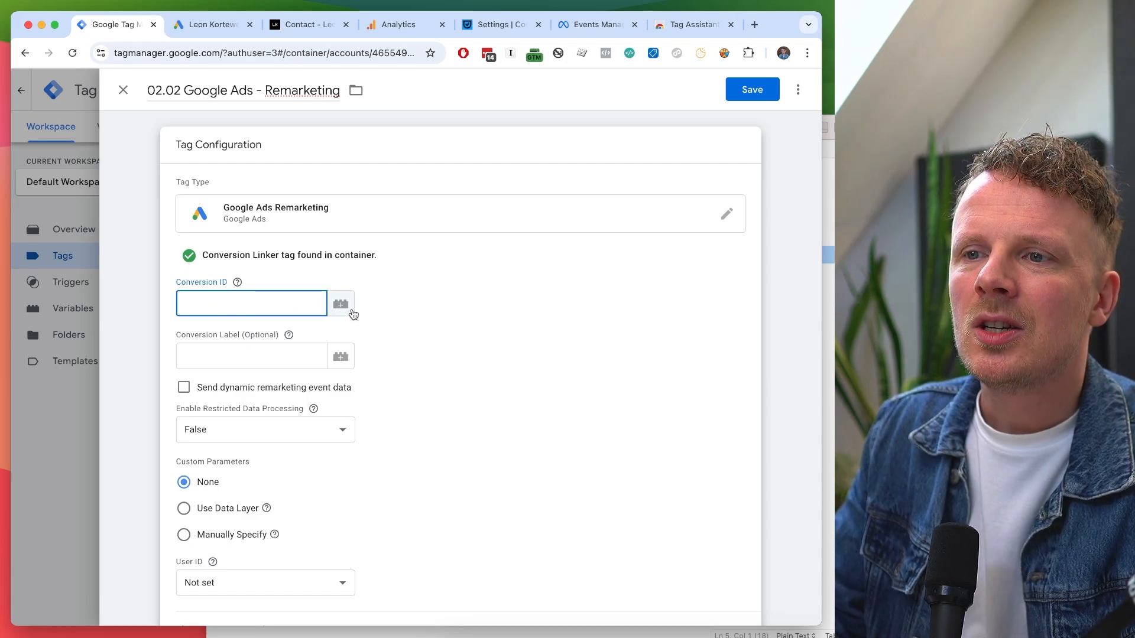
{"action": "left_click", "coordinate": [343, 307]}
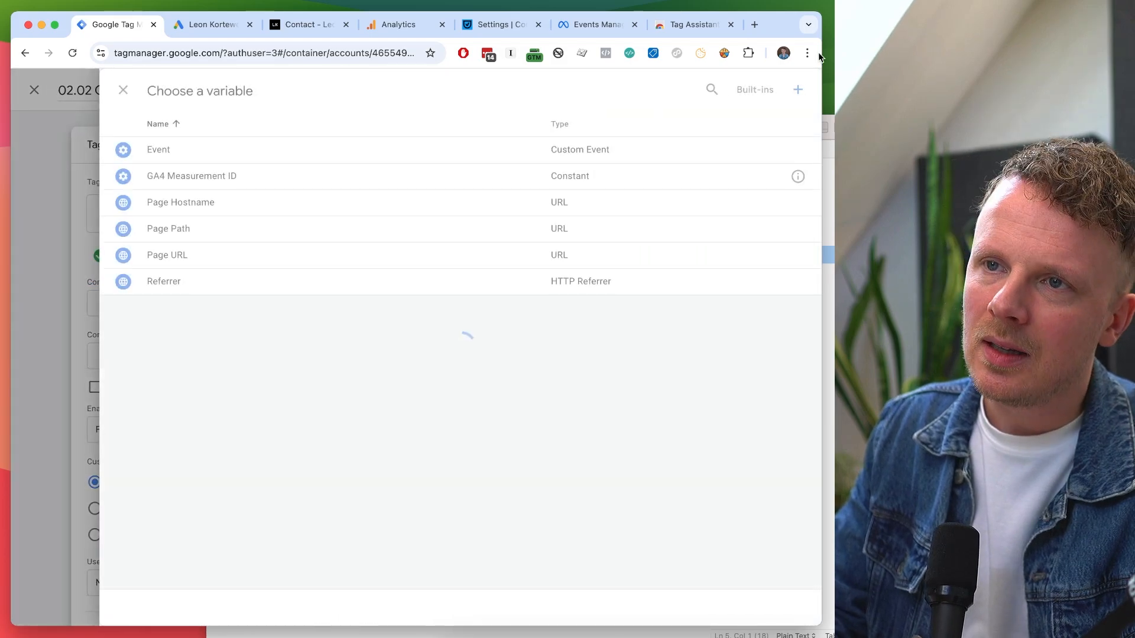
{"action": "left_click", "coordinate": [798, 90]}
{"action": "left_click", "coordinate": [228, 90]}
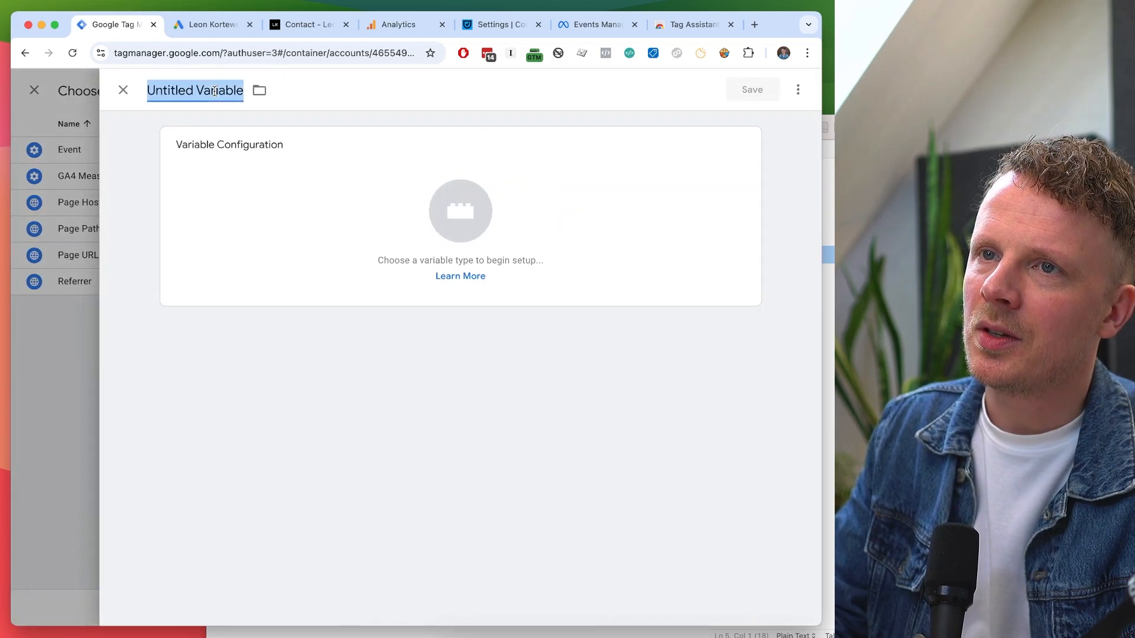
{"action": "type", "text": "Google Ads Conversion ID"}
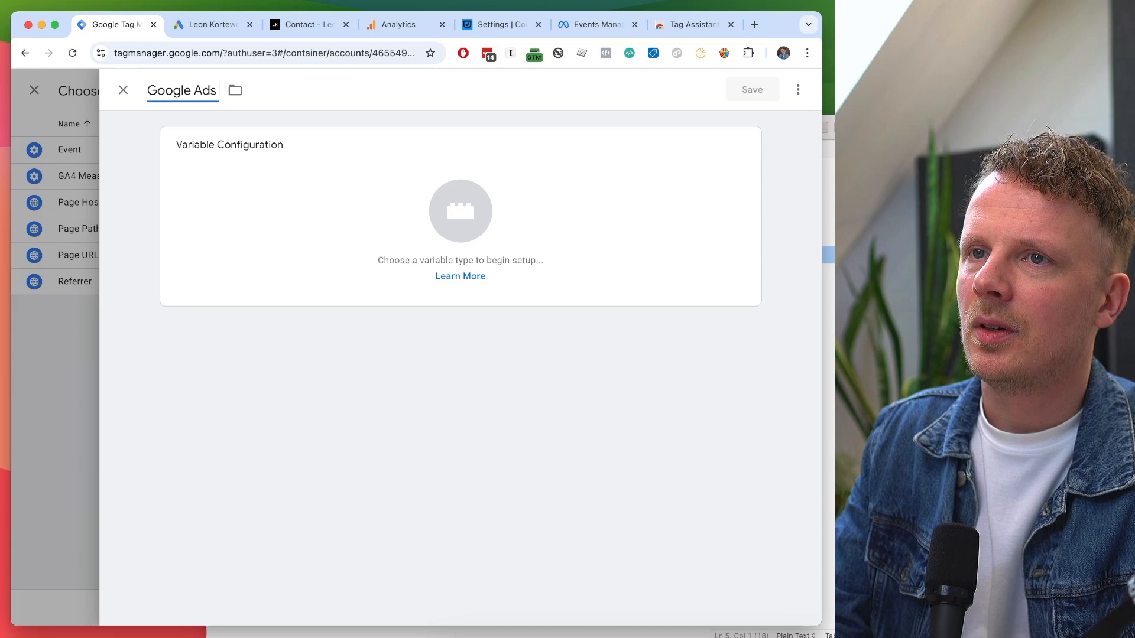
{"action": "left_click", "coordinate": [229, 196]}
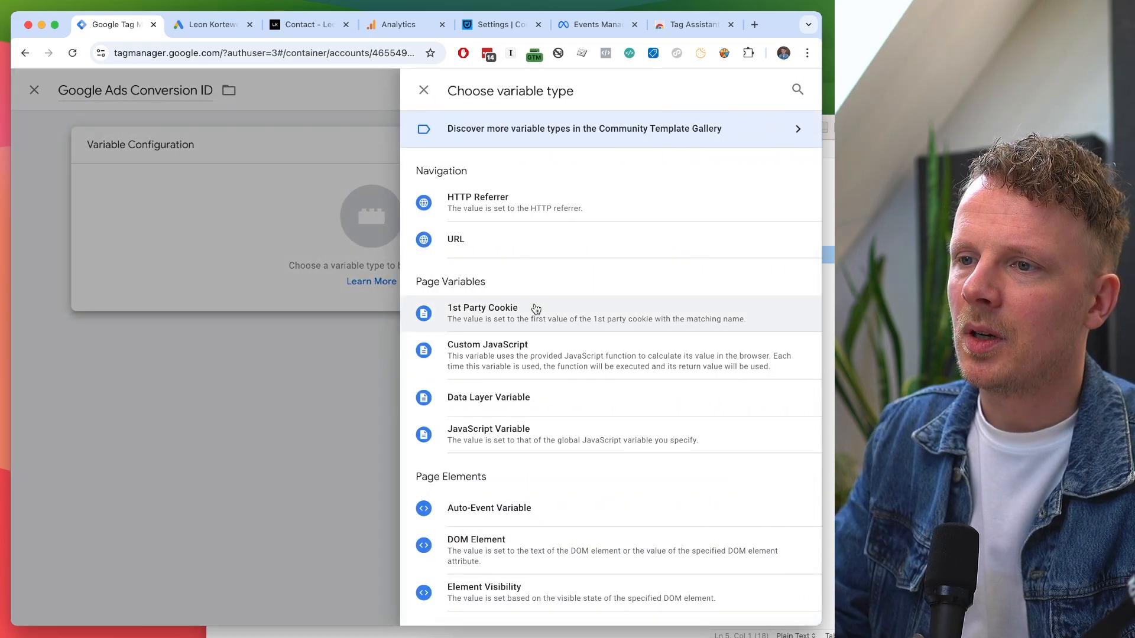
{"action": "scroll", "coordinate": [532, 306], "scroll_direction": "down", "scroll_amount": 4}
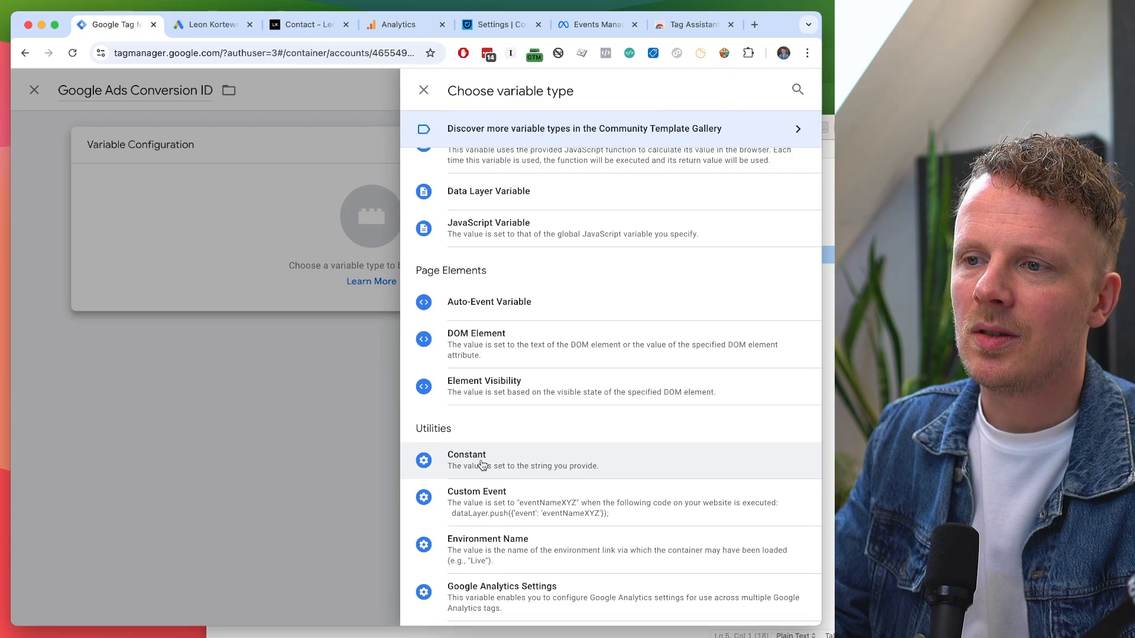
{"action": "left_click", "coordinate": [482, 465]}
{"action": "left_click", "coordinate": [263, 277]}
{"action": "key", "text": "super+v"}
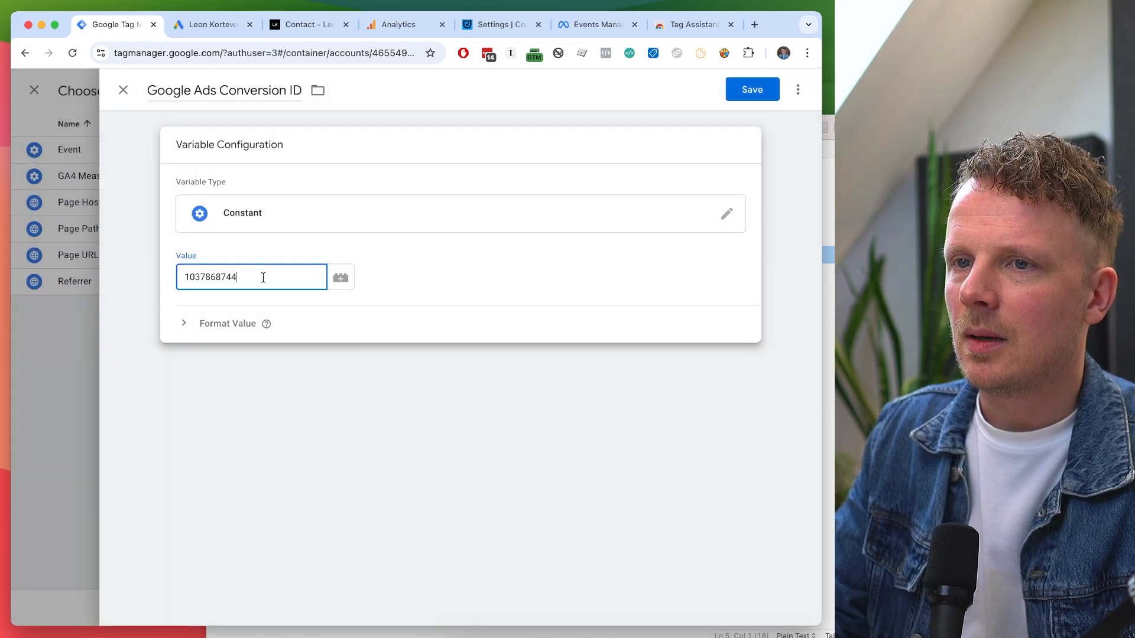
{"action": "double_click", "coordinate": [204, 276]}
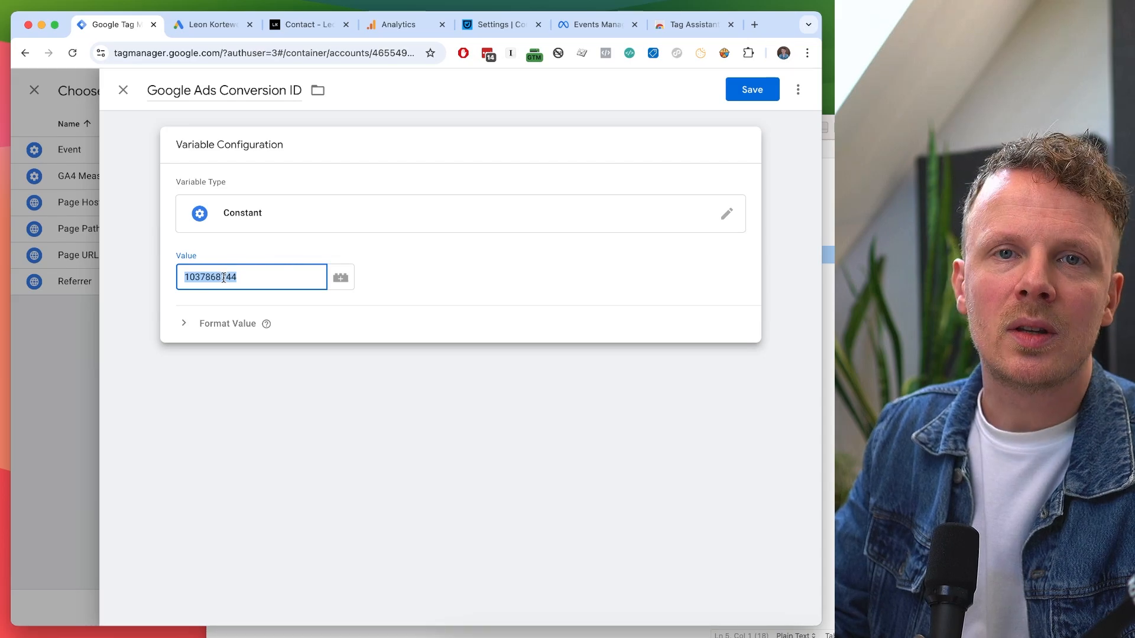
{"action": "left_click", "coordinate": [746, 88]}
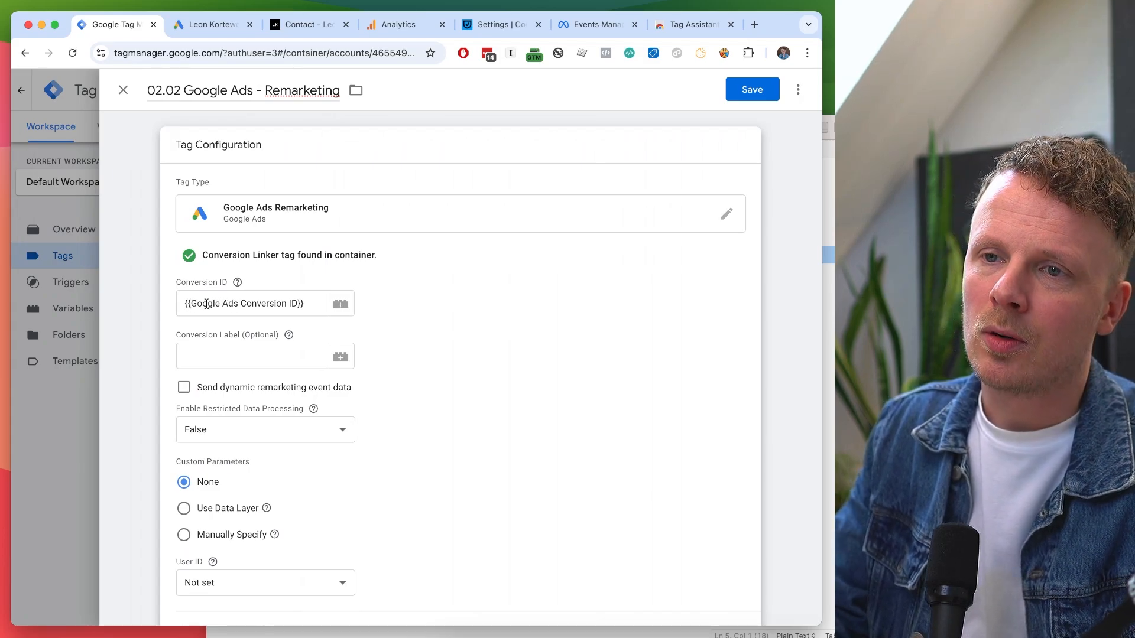
Make the Remarketing tag fire on All Pages and save it.
{"action": "scroll", "coordinate": [475, 306], "scroll_direction": "down", "scroll_amount": 4}
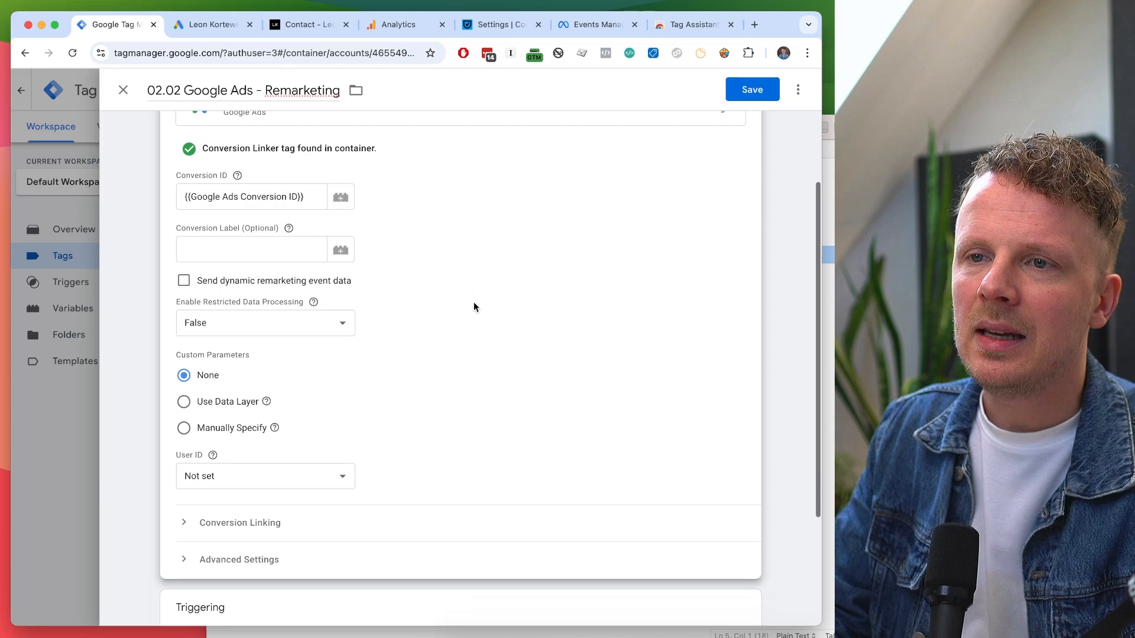
{"action": "scroll", "coordinate": [380, 178], "scroll_direction": "up", "scroll_amount": 2}
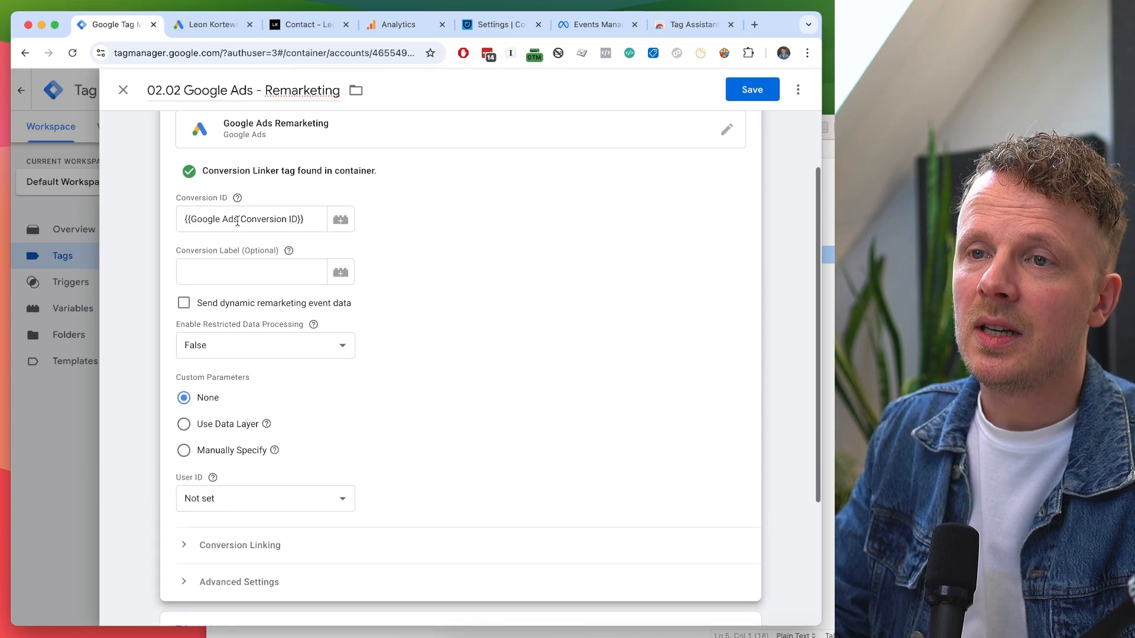
{"action": "scroll", "coordinate": [461, 241], "scroll_direction": "down", "scroll_amount": 3}
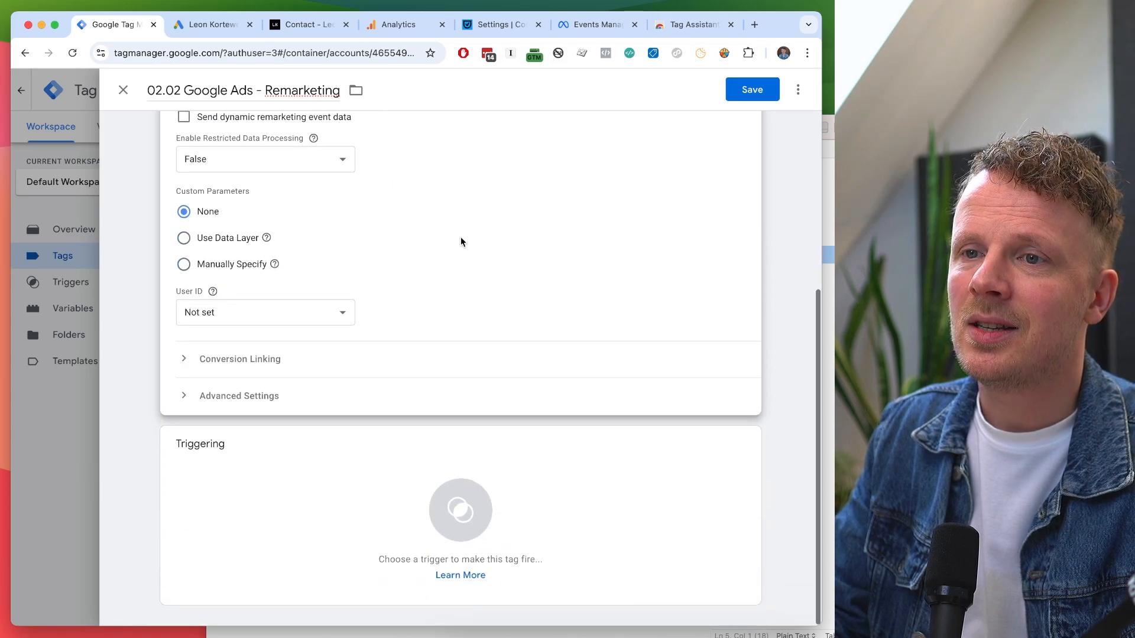
{"action": "left_click", "coordinate": [338, 469]}
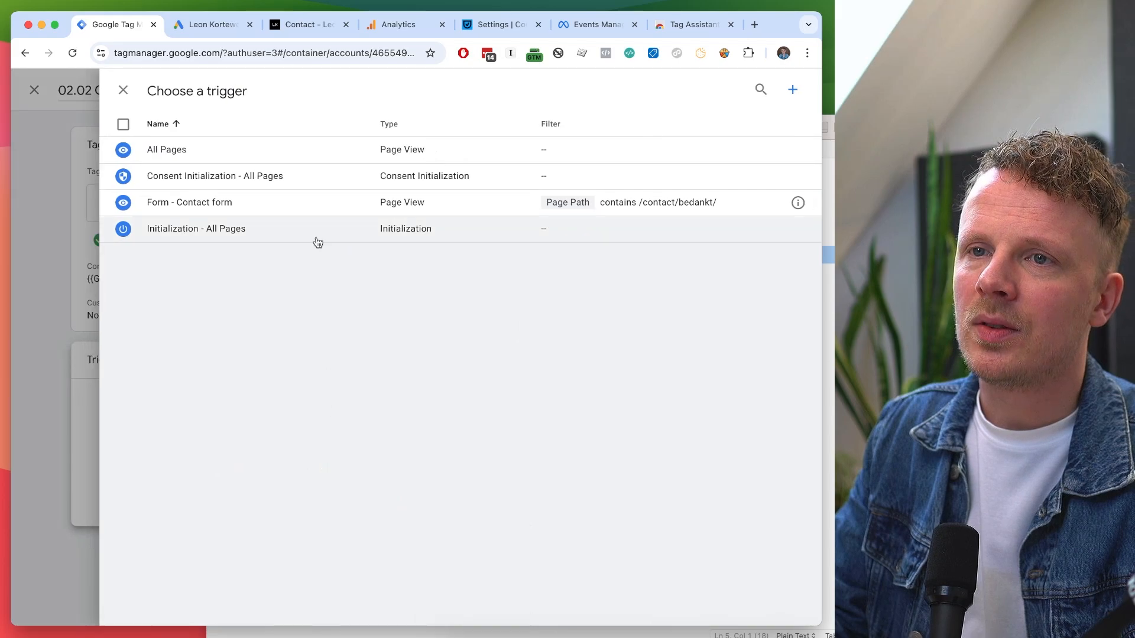
{"action": "left_click", "coordinate": [292, 153]}
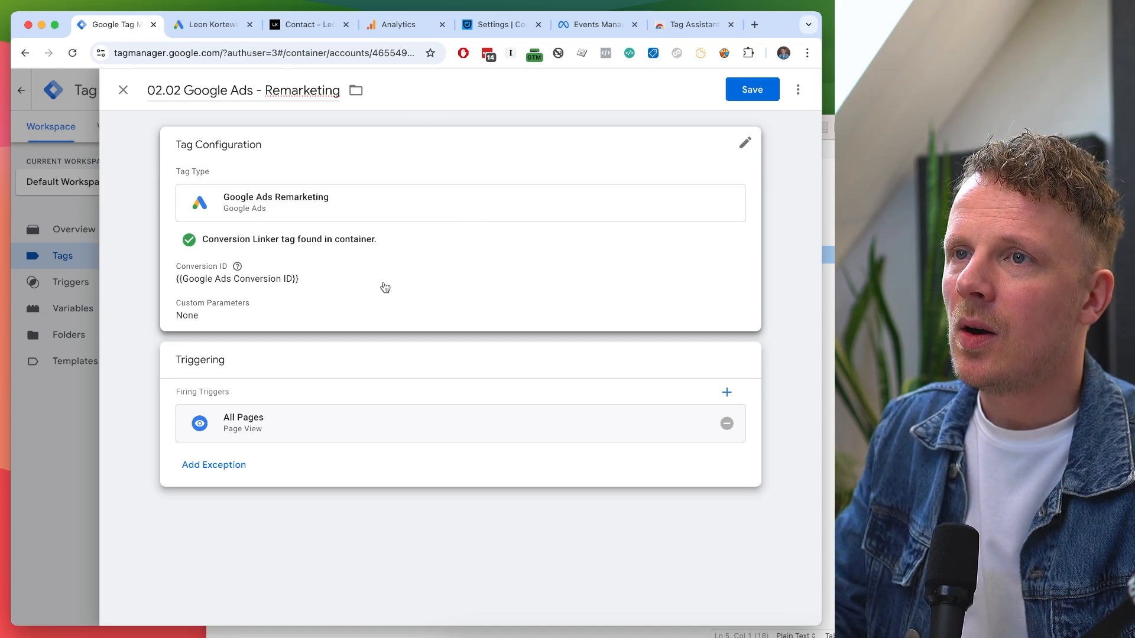
{"action": "left_click", "coordinate": [753, 95]}
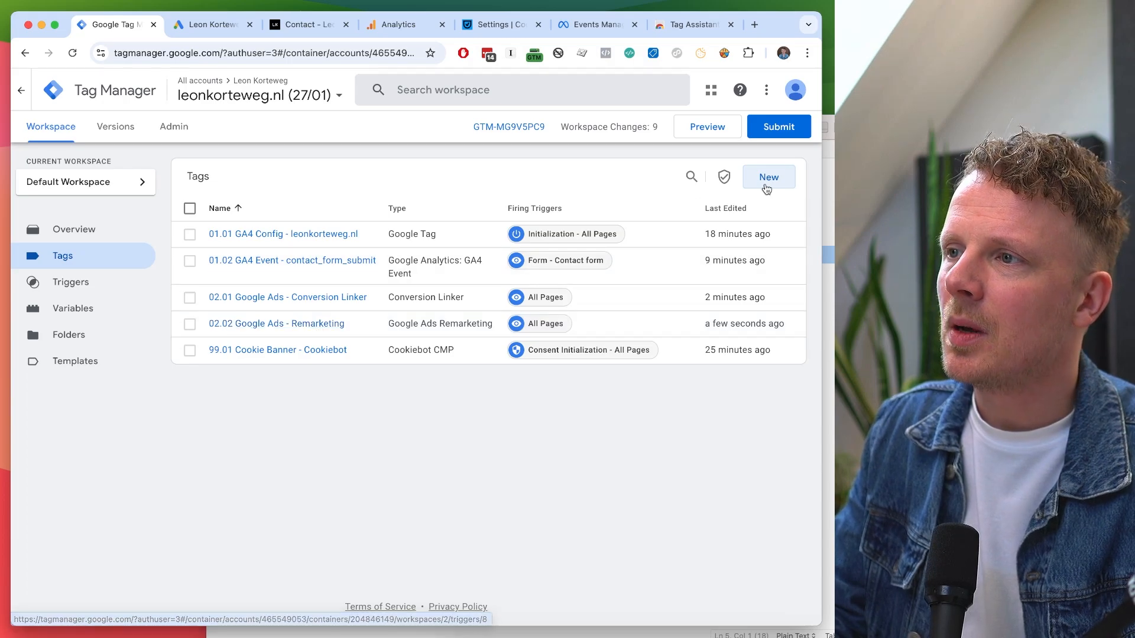
Create a new Google Ads Conversion Tracking tag named '02.03 Google Ads - Contact Form'.
{"action": "left_click", "coordinate": [768, 184]}
{"action": "left_click", "coordinate": [193, 92]}
{"action": "key", "text": "super+a"}
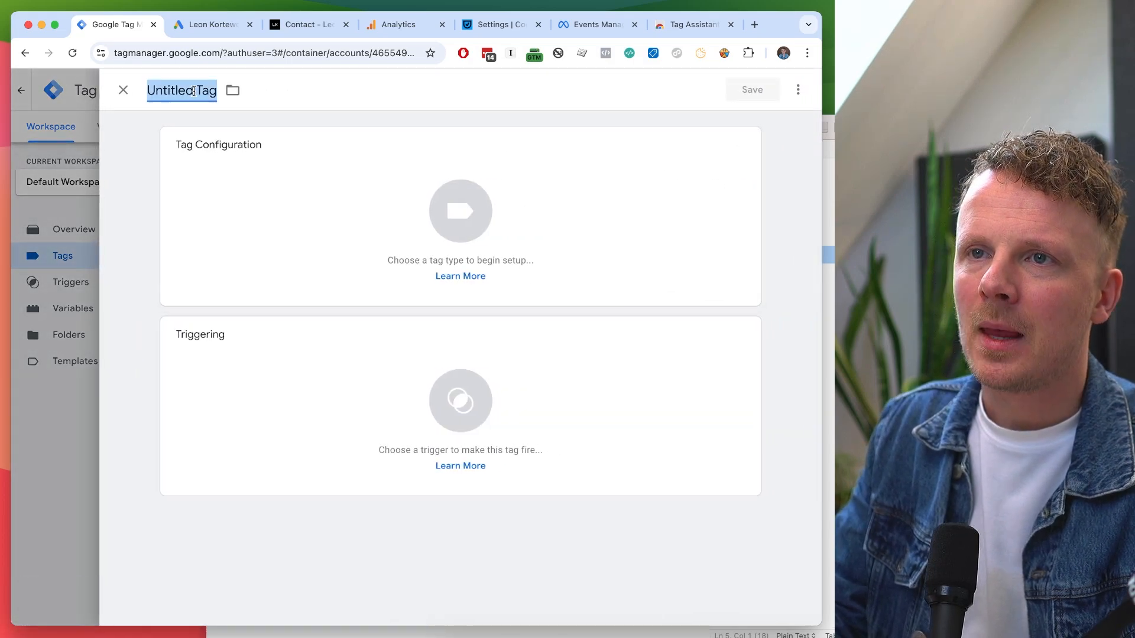
{"action": "type", "text": "02.03"}
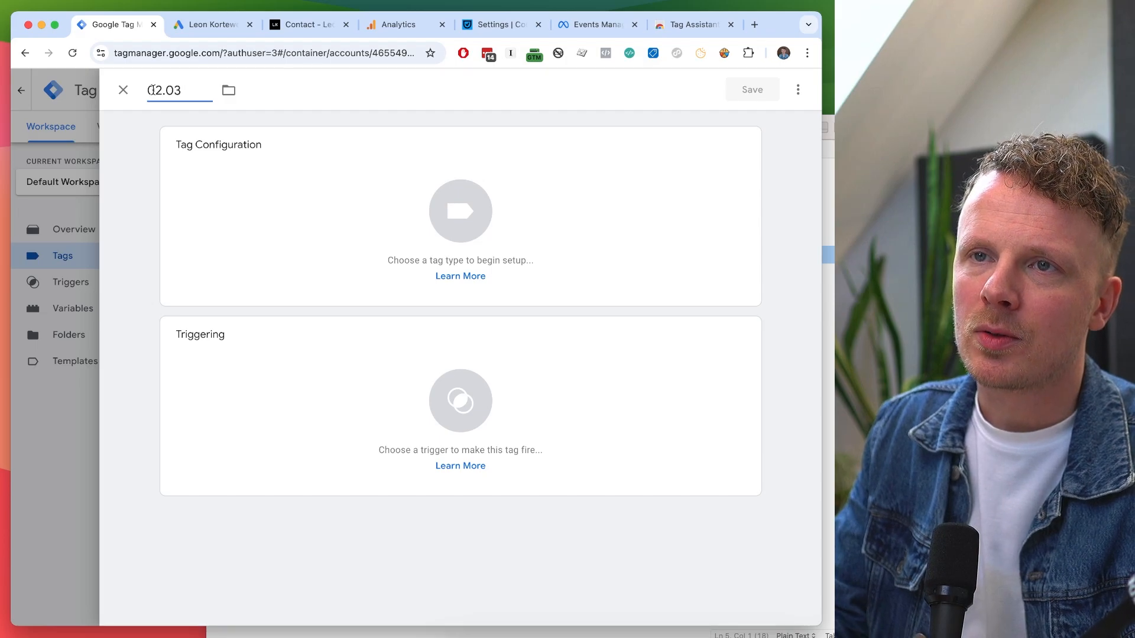
{"action": "type", "text": " Google"}
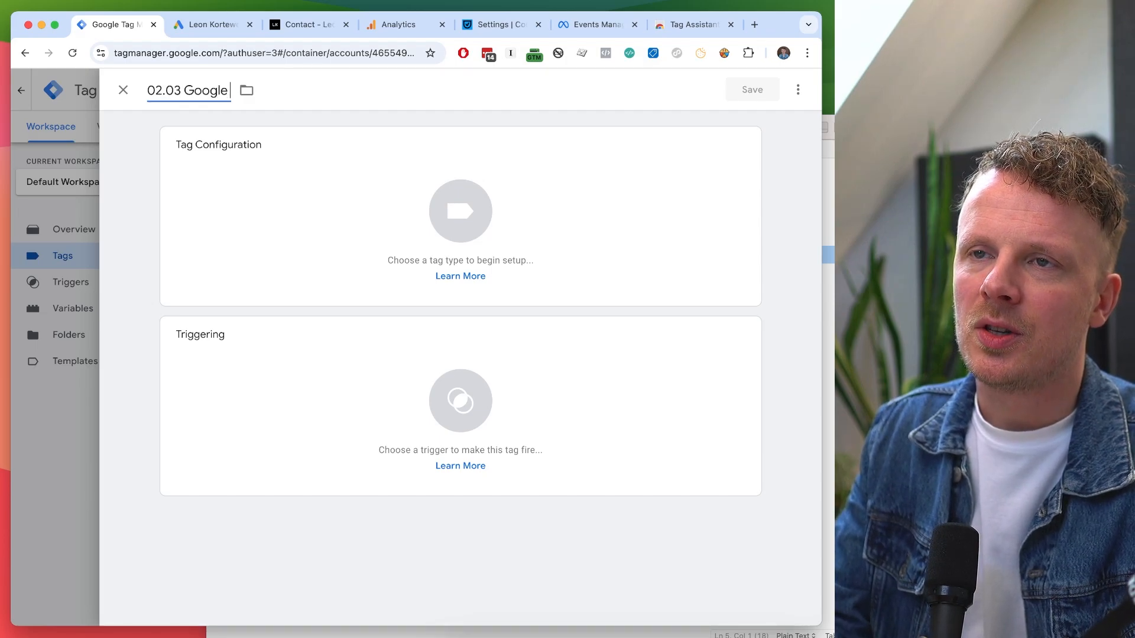
{"action": "type", "text": " Ads - "}
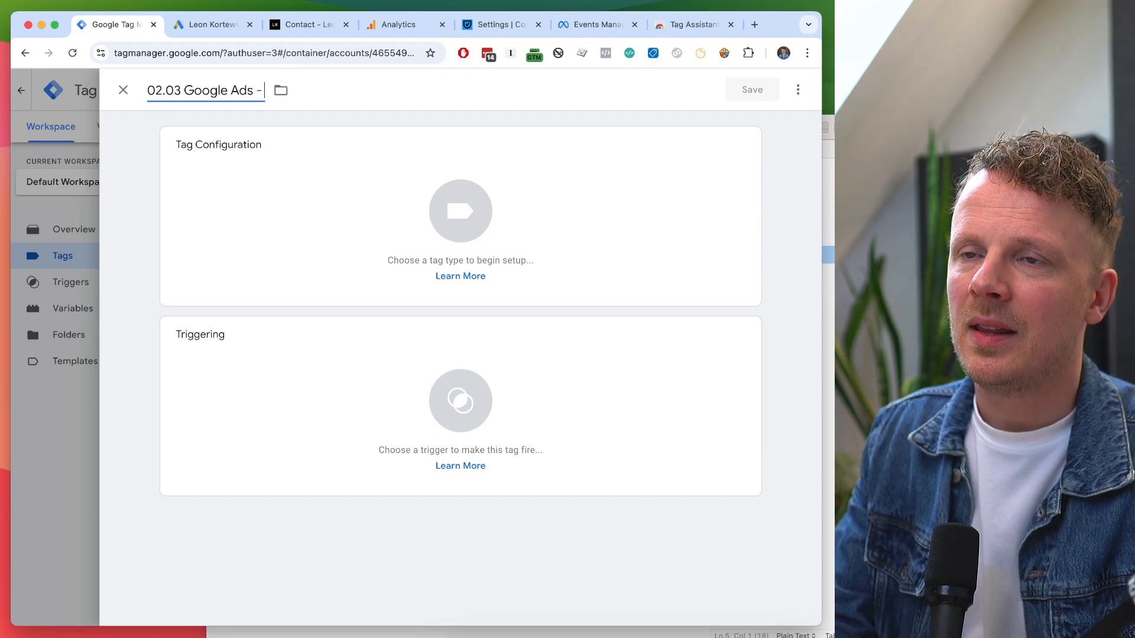
{"action": "type", "text": "Contact Form"}
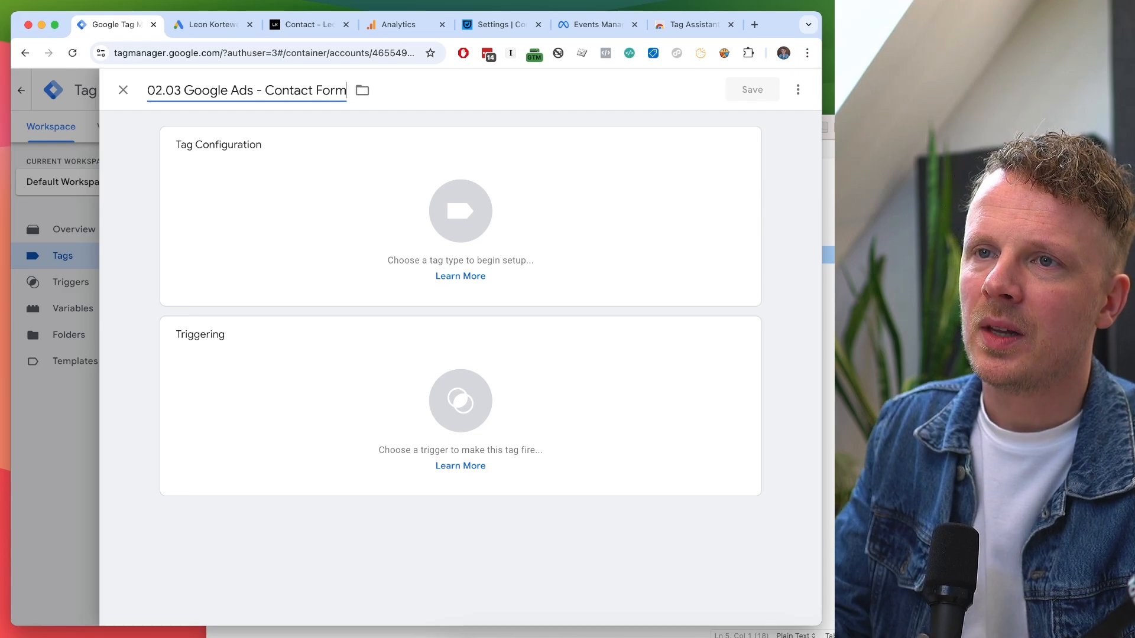
{"action": "left_click", "coordinate": [239, 211]}
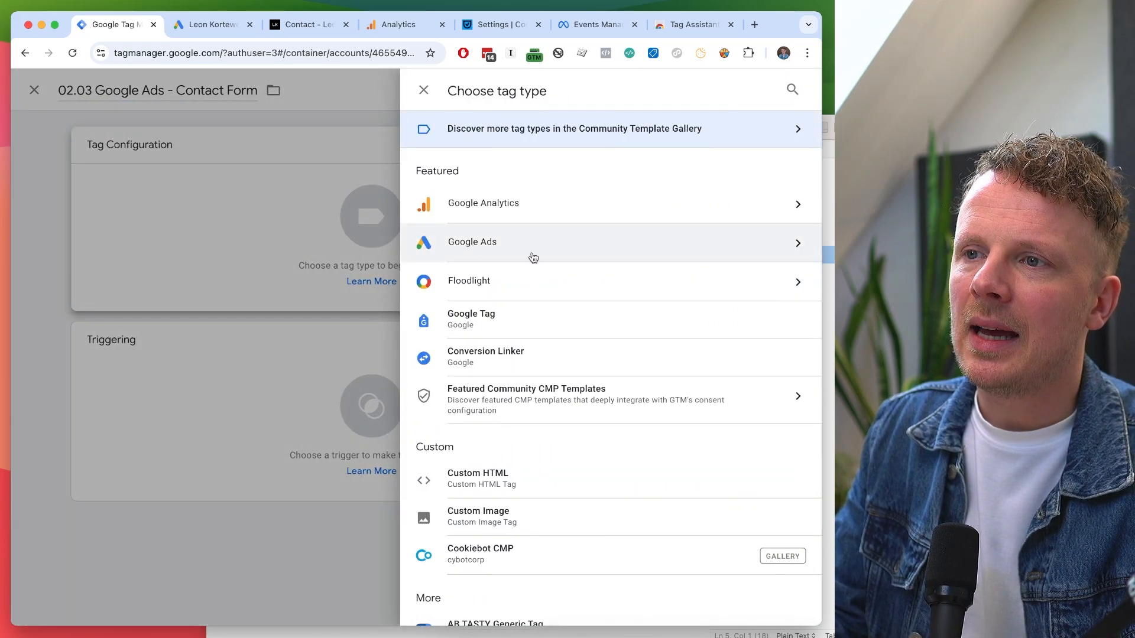
{"action": "left_click", "coordinate": [541, 252]}
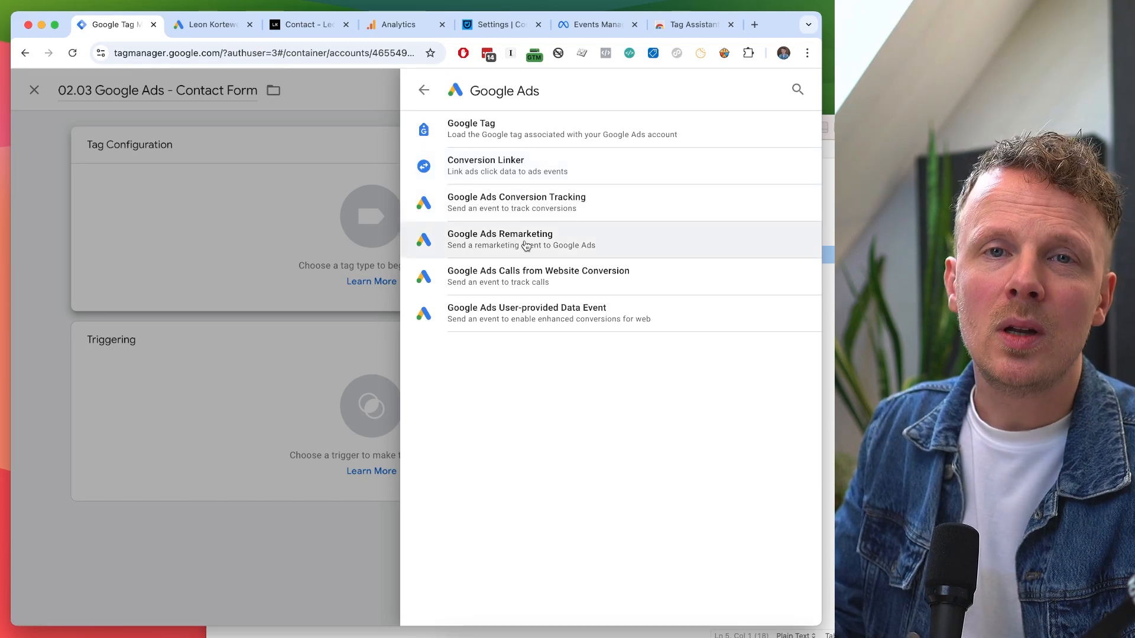
{"action": "left_click", "coordinate": [540, 205]}
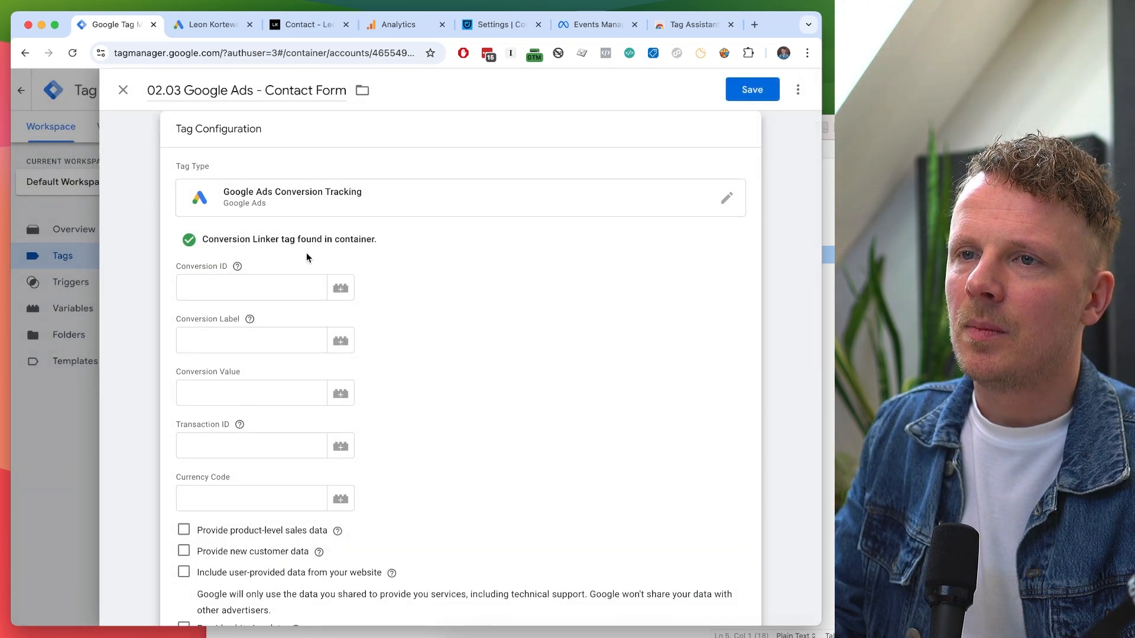
Set its Conversion ID to the {{Google Ads Conversion ID}} variable.
{"action": "scroll", "coordinate": [306, 253], "scroll_direction": "up", "scroll_amount": 1}
{"action": "left_click", "coordinate": [222, 304]}
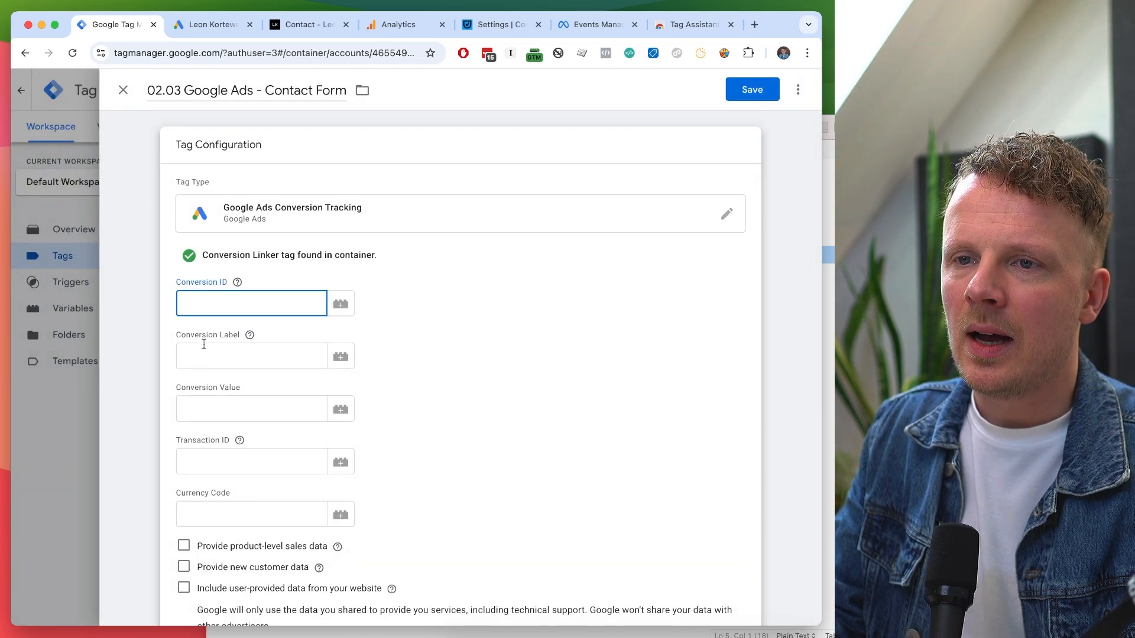
{"action": "scroll", "coordinate": [211, 438], "scroll_direction": "down", "scroll_amount": 1}
{"action": "scroll", "coordinate": [210, 438], "scroll_direction": "up", "scroll_amount": 1}
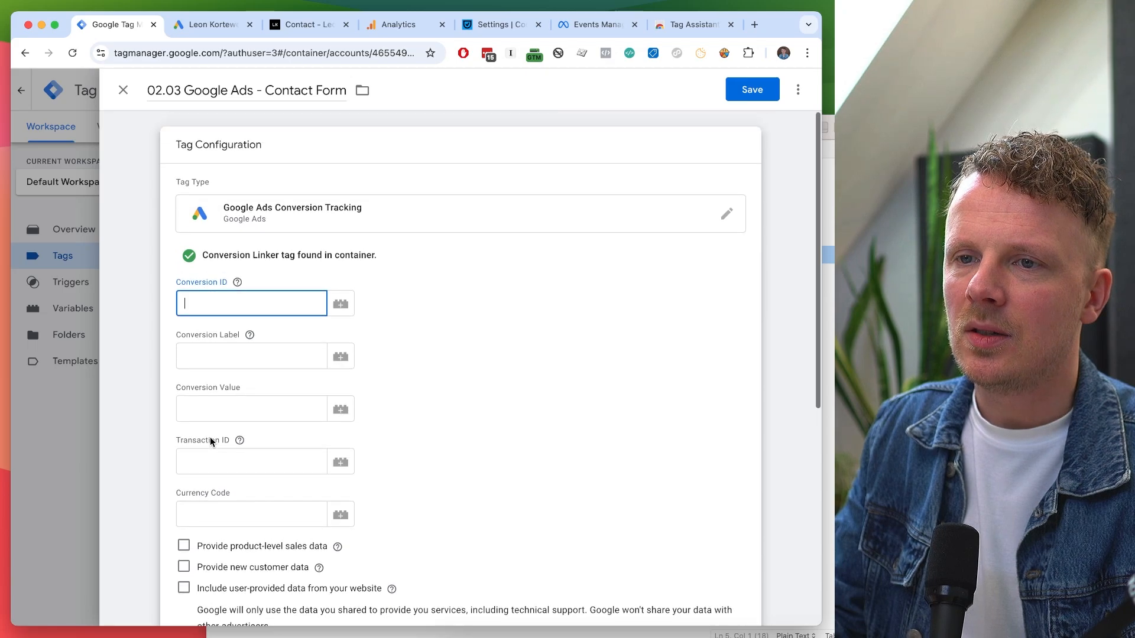
{"action": "left_click", "coordinate": [214, 350]}
{"action": "left_click", "coordinate": [211, 302]}
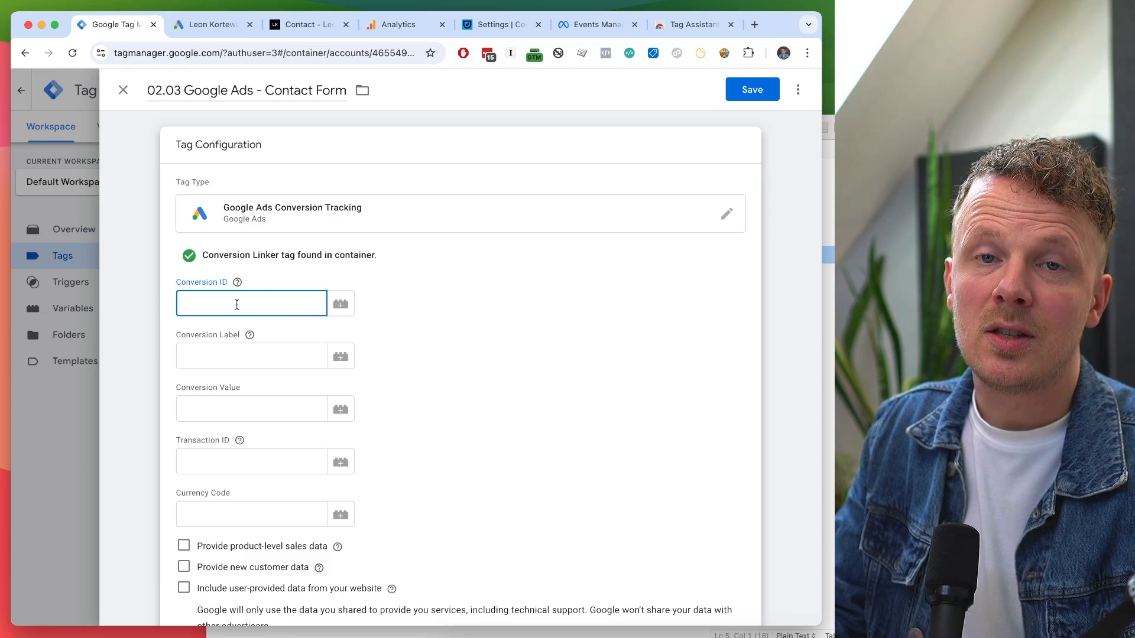
{"action": "left_click", "coordinate": [340, 307]}
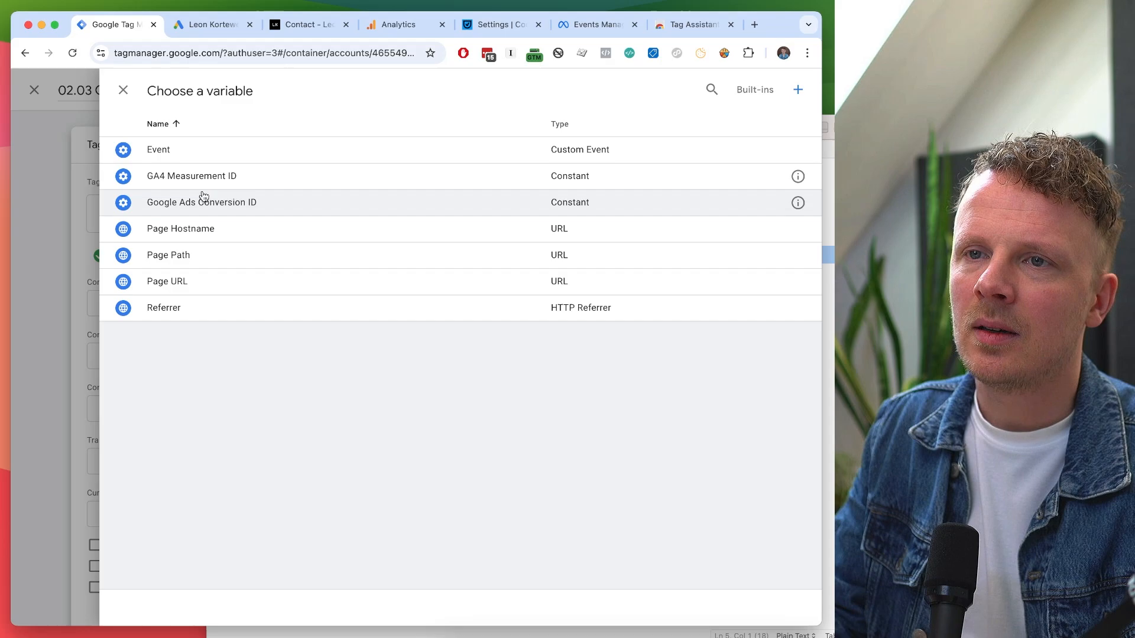
{"action": "left_click", "coordinate": [240, 210]}
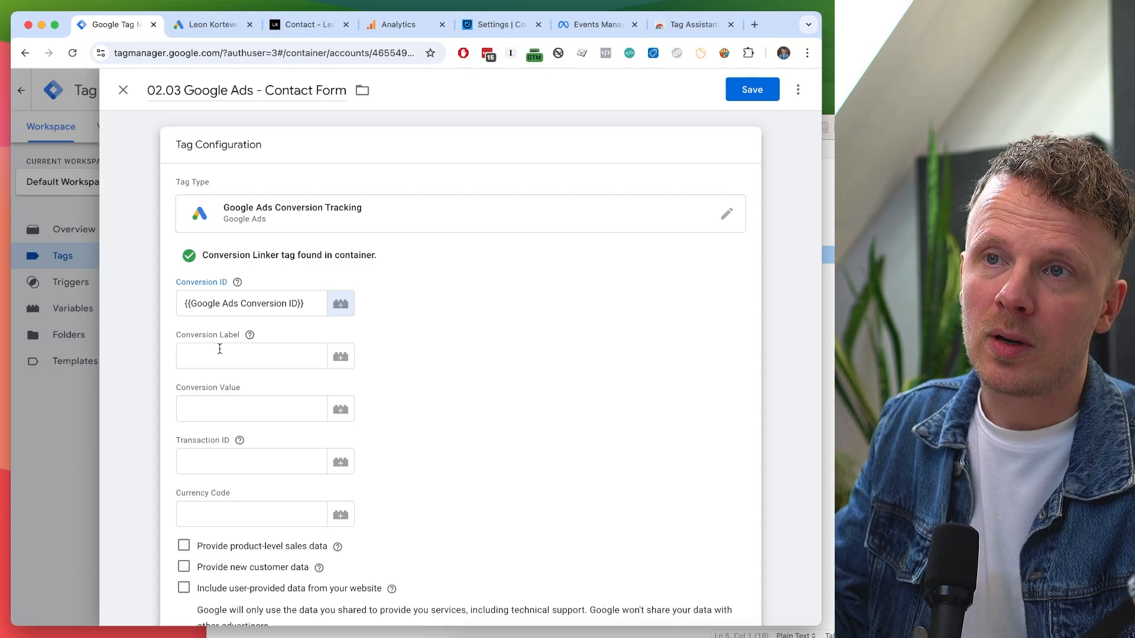
{"action": "left_click", "coordinate": [215, 28]}
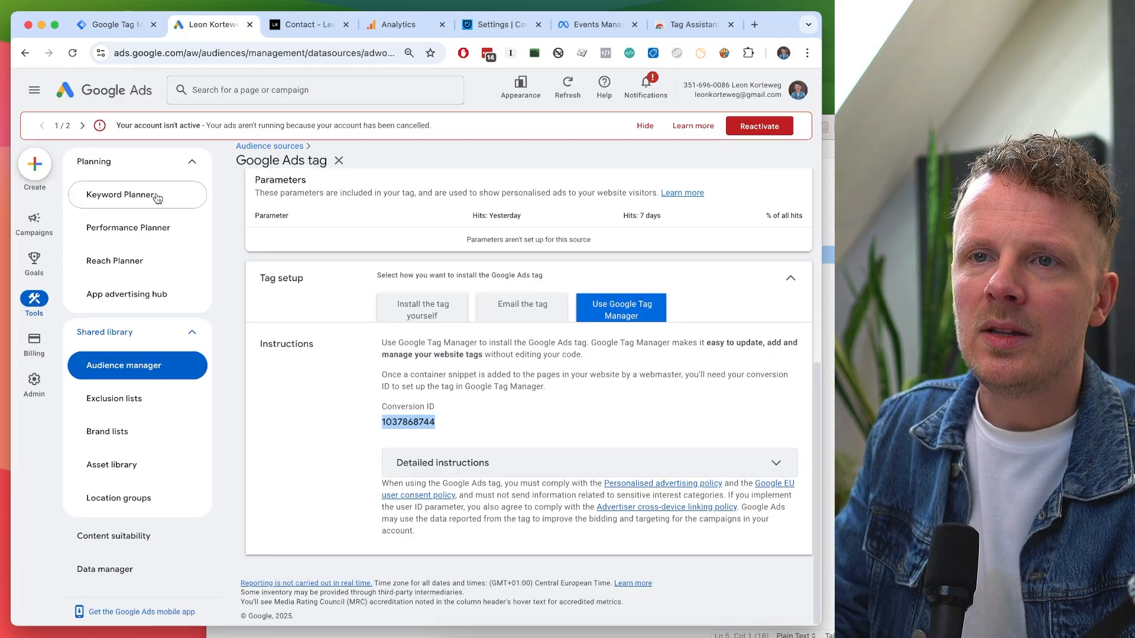
In Google Ads Goals, open the Contactformulier conversion's Tag Manager install details.
{"action": "left_click", "coordinate": [33, 269]}
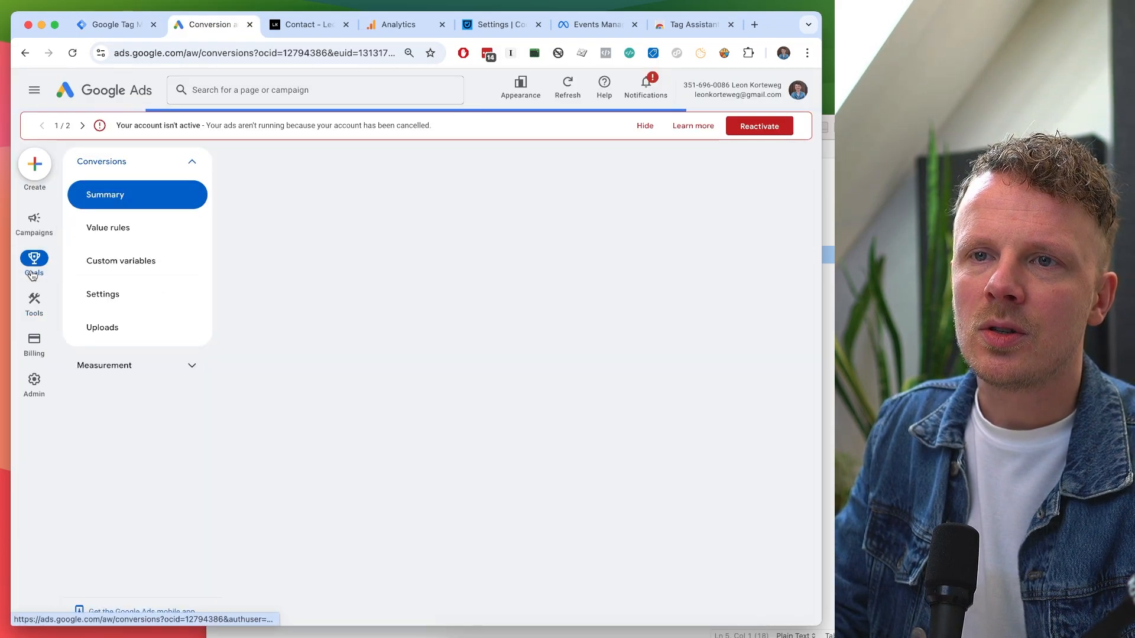
{"action": "scroll", "coordinate": [256, 361], "scroll_direction": "down", "scroll_amount": 10}
{"action": "scroll", "coordinate": [256, 360], "scroll_direction": "up", "scroll_amount": 8}
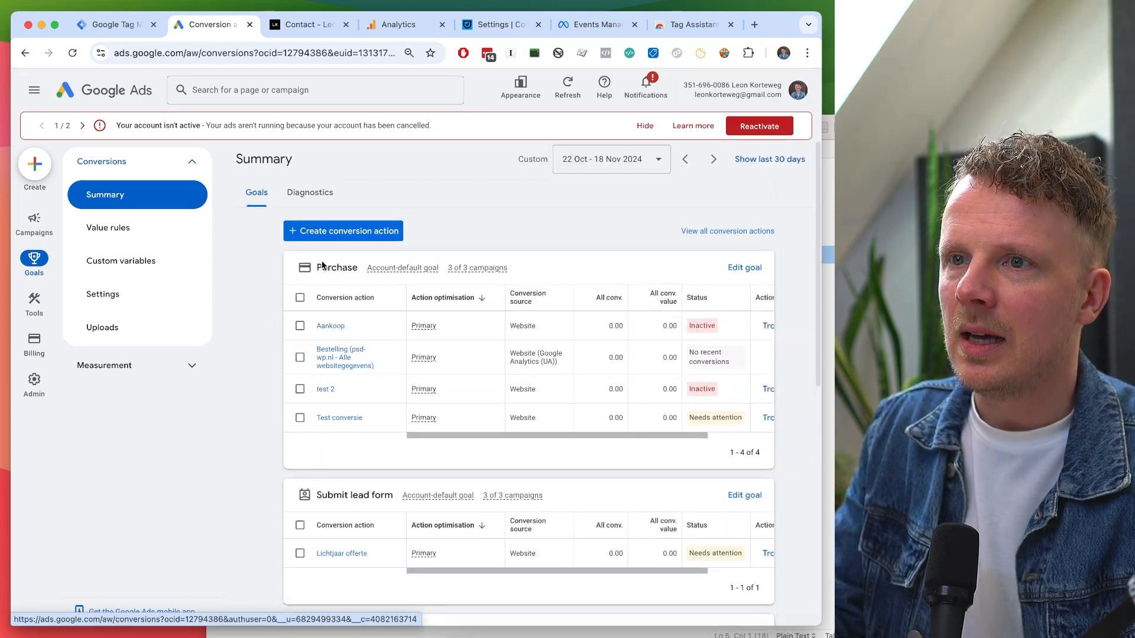
{"action": "scroll", "coordinate": [261, 281], "scroll_direction": "down", "scroll_amount": 5}
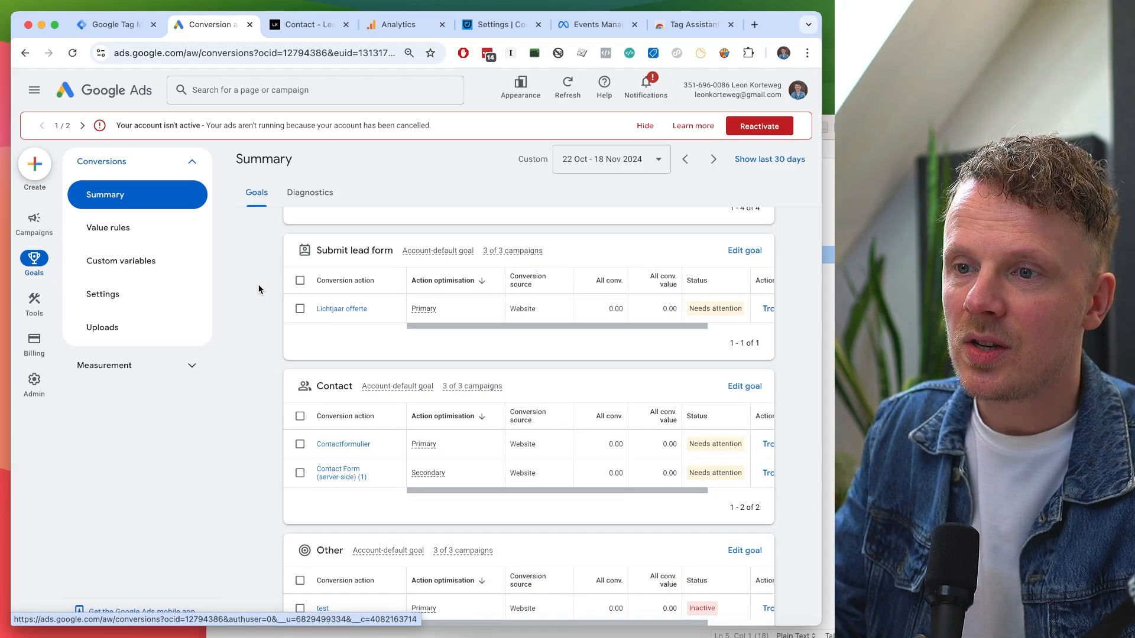
{"action": "scroll", "coordinate": [258, 289], "scroll_direction": "down", "scroll_amount": 3}
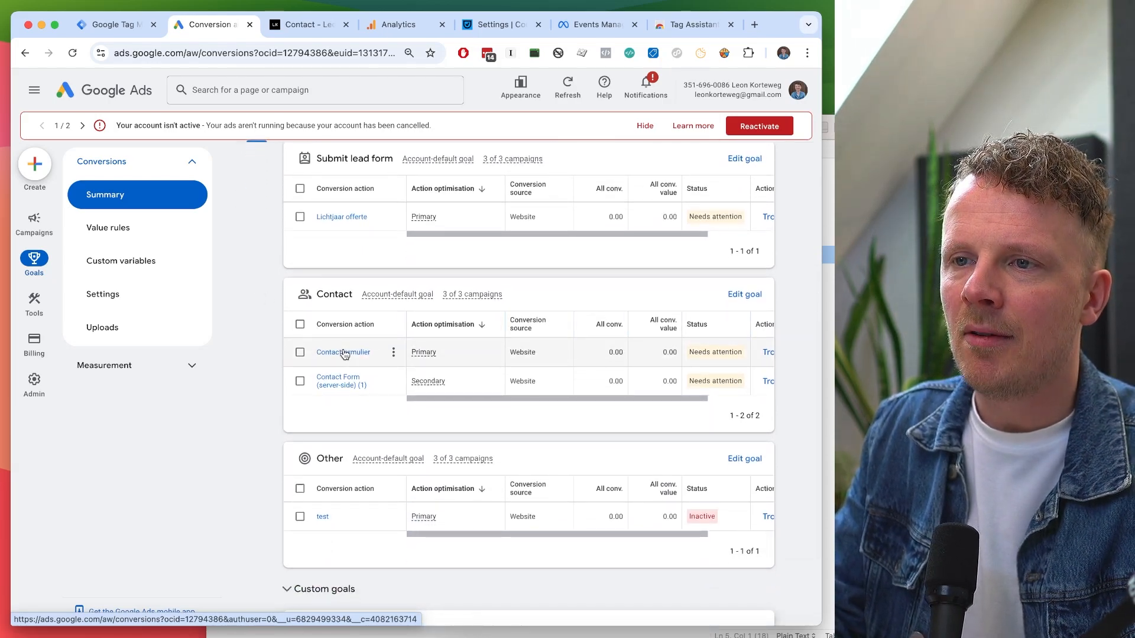
{"action": "left_click", "coordinate": [340, 355]}
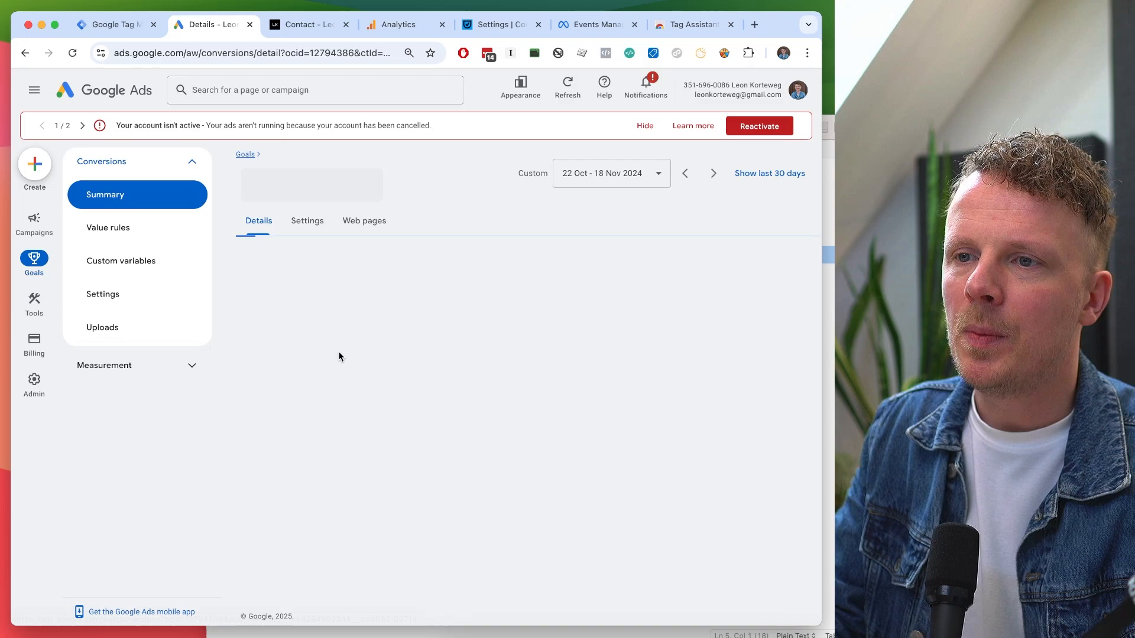
{"action": "scroll", "coordinate": [352, 417], "scroll_direction": "down", "scroll_amount": 1}
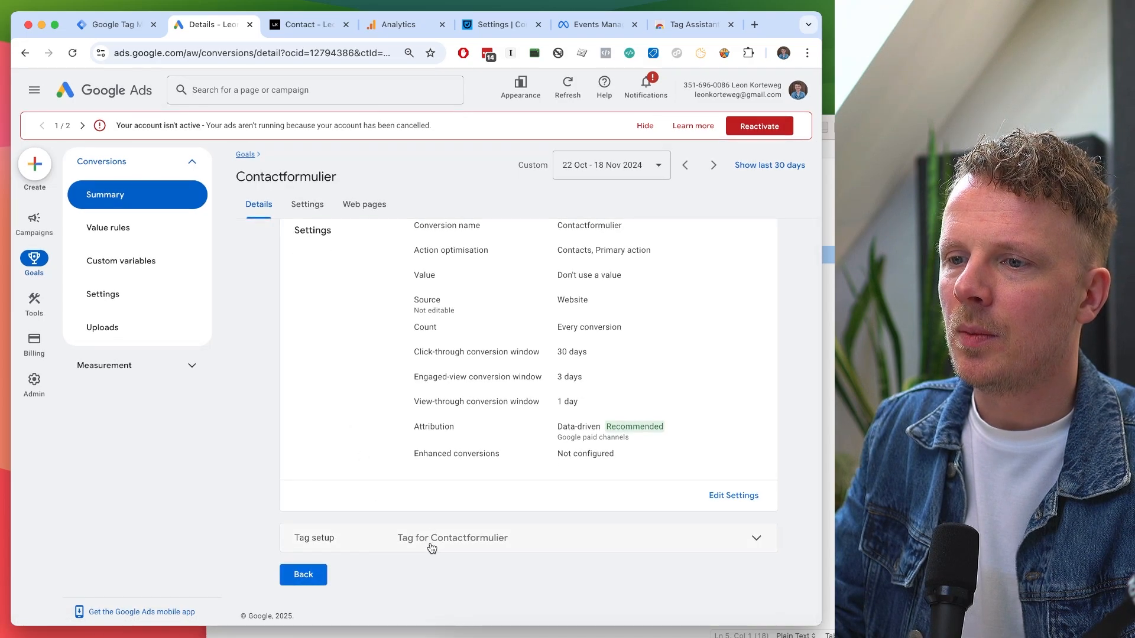
{"action": "left_click", "coordinate": [355, 548]}
{"action": "scroll", "coordinate": [353, 548], "scroll_direction": "down", "scroll_amount": 3}
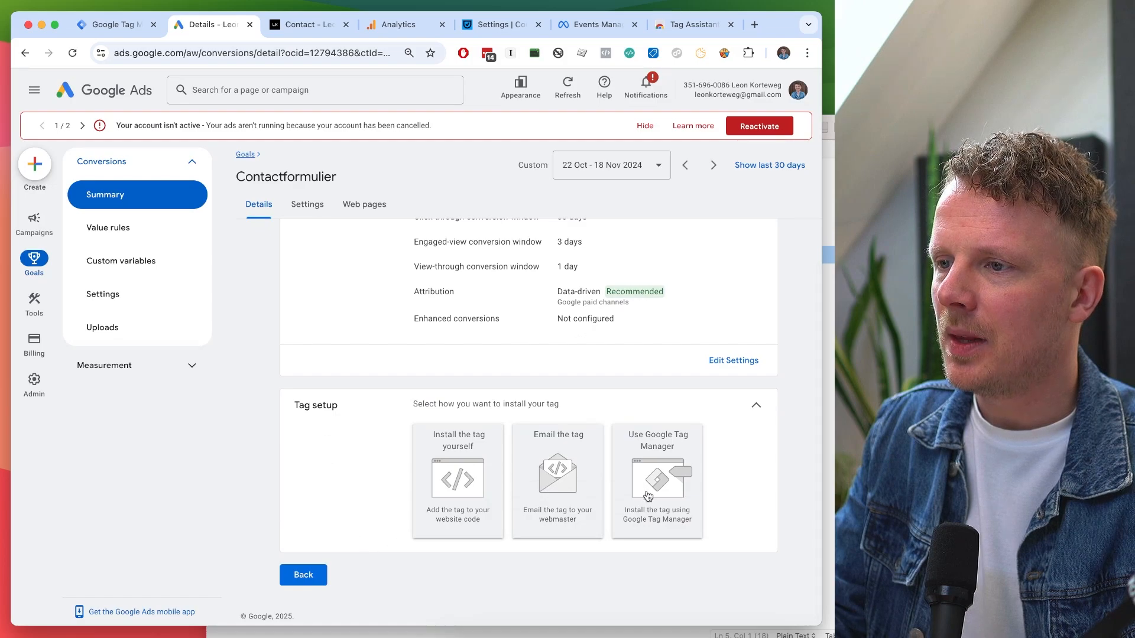
{"action": "left_click", "coordinate": [655, 509]}
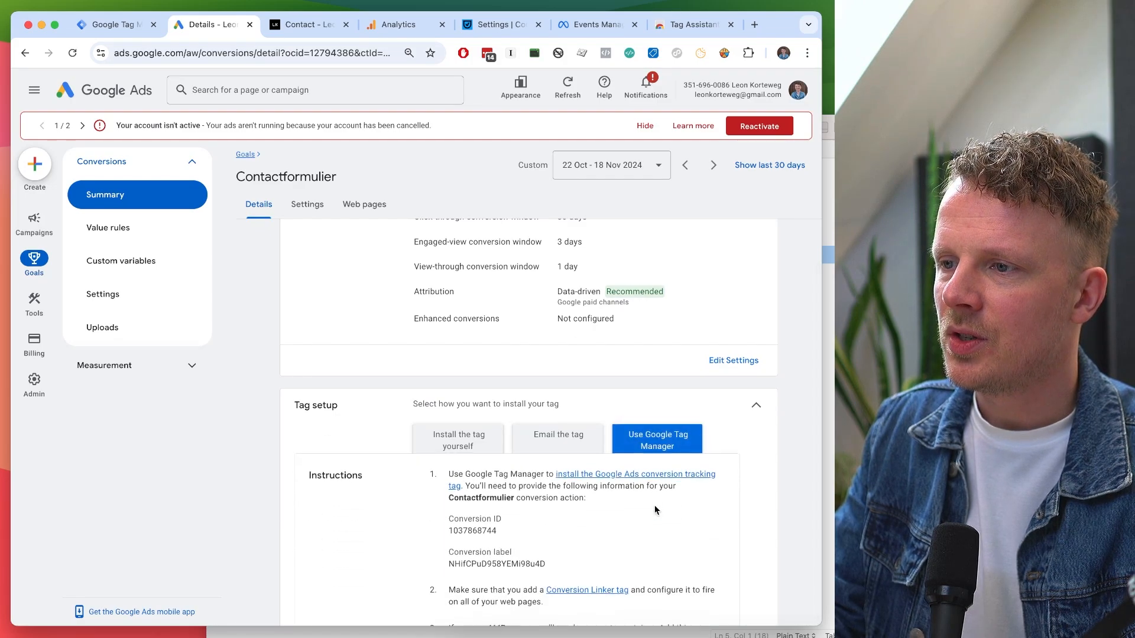
Copy the Contactformulier conversion label and paste it into the tag's Conversion Label field.
{"action": "scroll", "coordinate": [654, 500], "scroll_direction": "down", "scroll_amount": 2}
{"action": "double_click", "coordinate": [469, 426]}
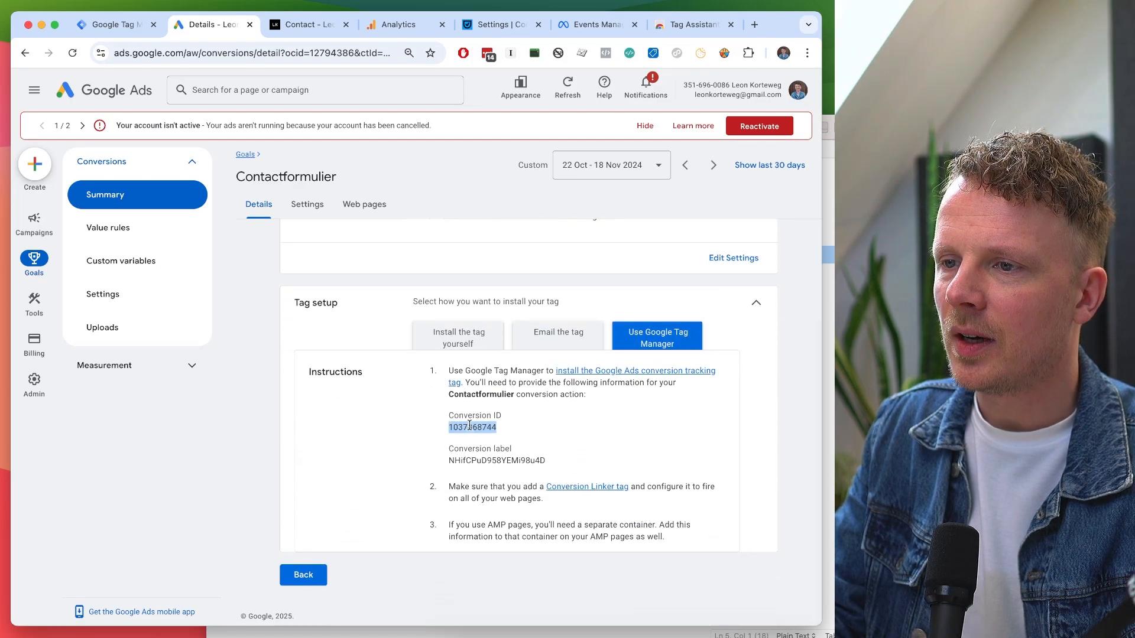
{"action": "double_click", "coordinate": [474, 460]}
{"action": "key", "text": "super+c"}
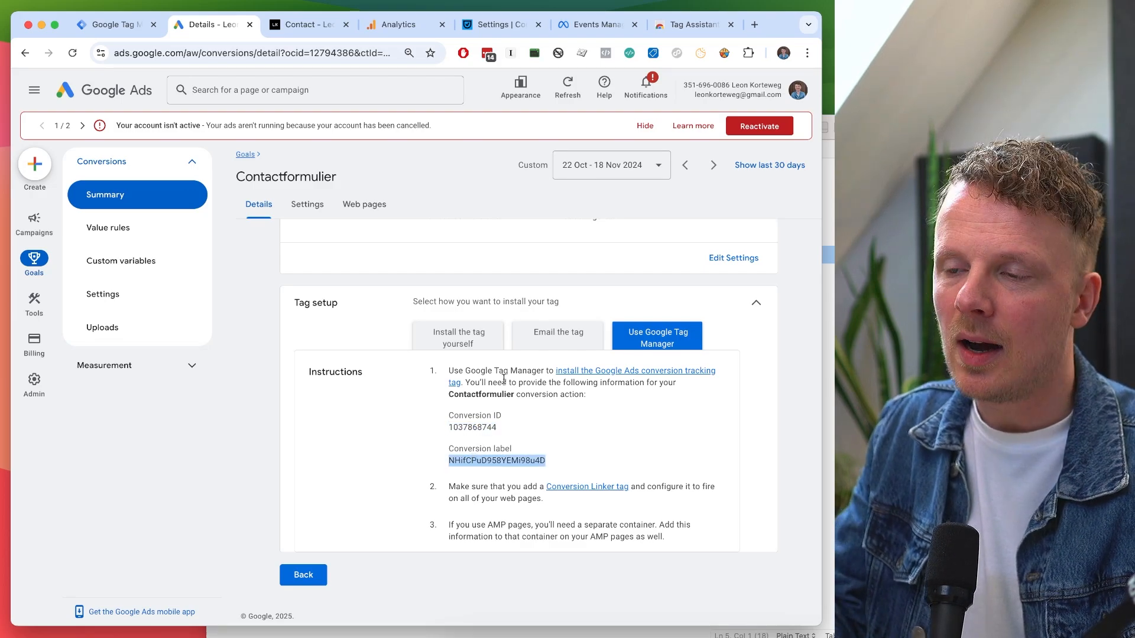
{"action": "scroll", "coordinate": [480, 458], "scroll_direction": "up", "scroll_amount": 5}
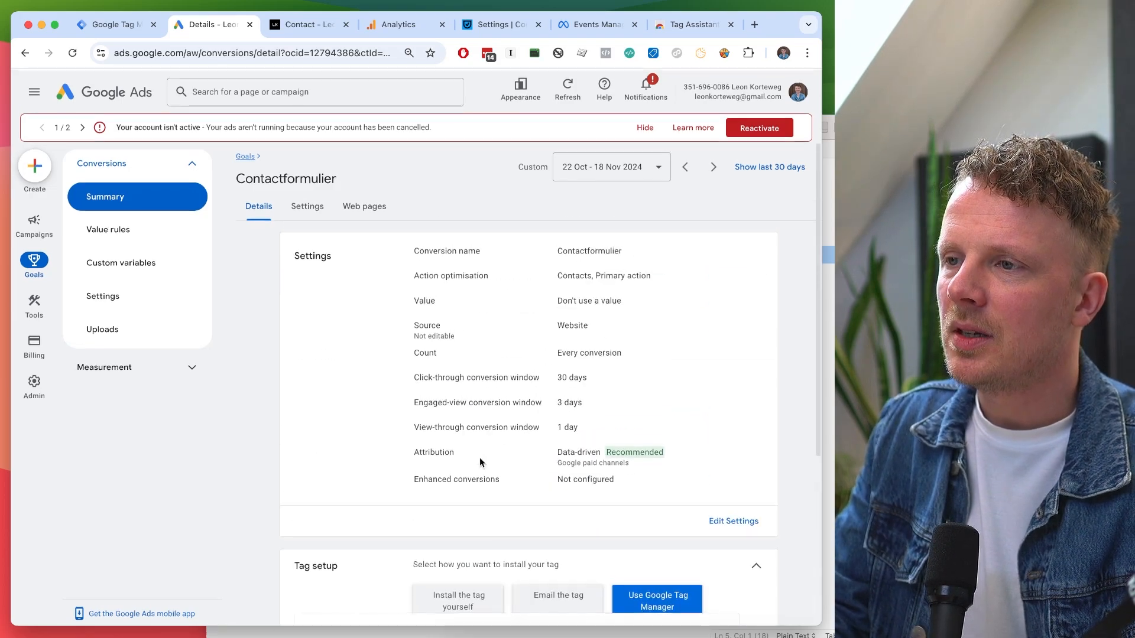
{"action": "left_click", "coordinate": [118, 25]}
{"action": "left_click", "coordinate": [259, 356]}
{"action": "key", "text": "super+v"}
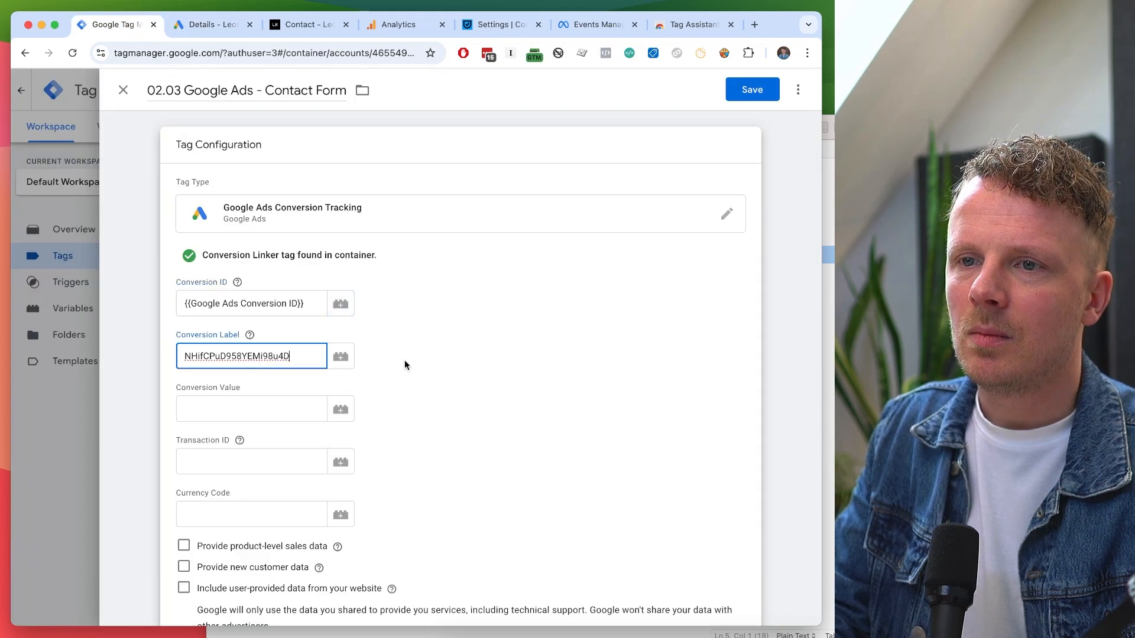
Clear the trial values 100 and EUR from Conversion Value and Currency Code, then open the trigger list.
{"action": "scroll", "coordinate": [464, 365], "scroll_direction": "down", "scroll_amount": 1}
{"action": "left_click", "coordinate": [255, 400]}
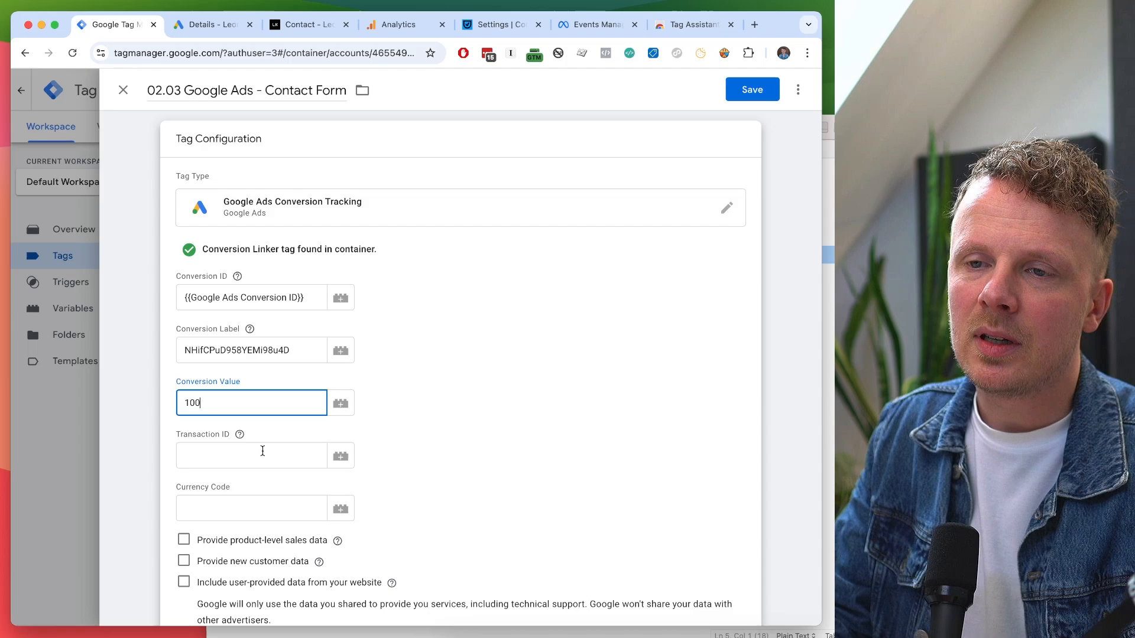
{"action": "left_click", "coordinate": [257, 509]}
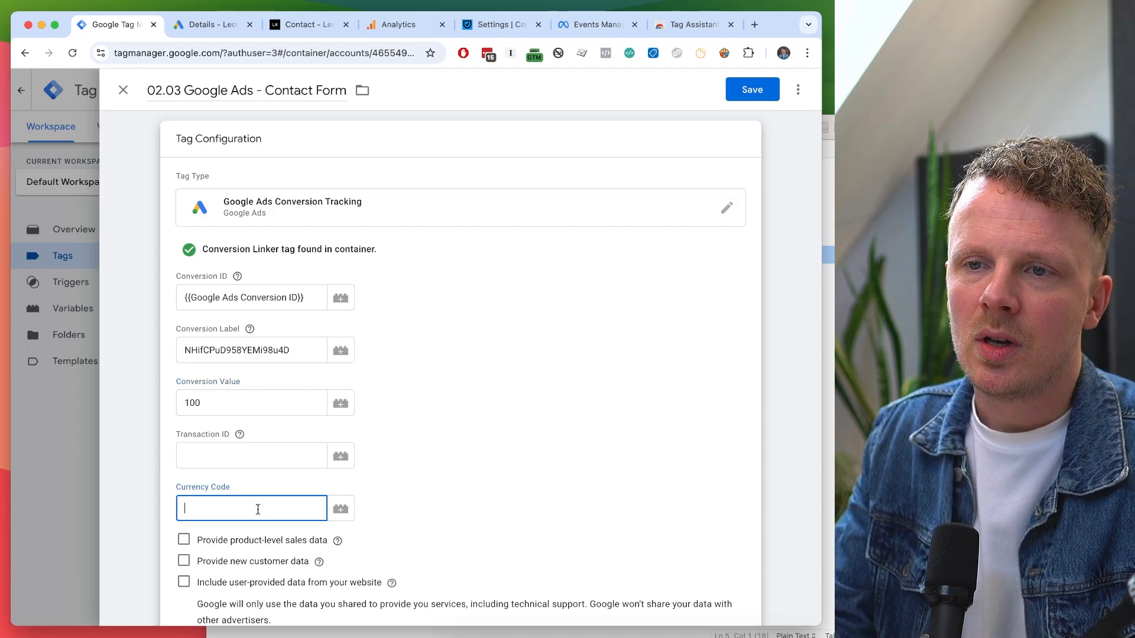
{"action": "type", "text": "EUR"}
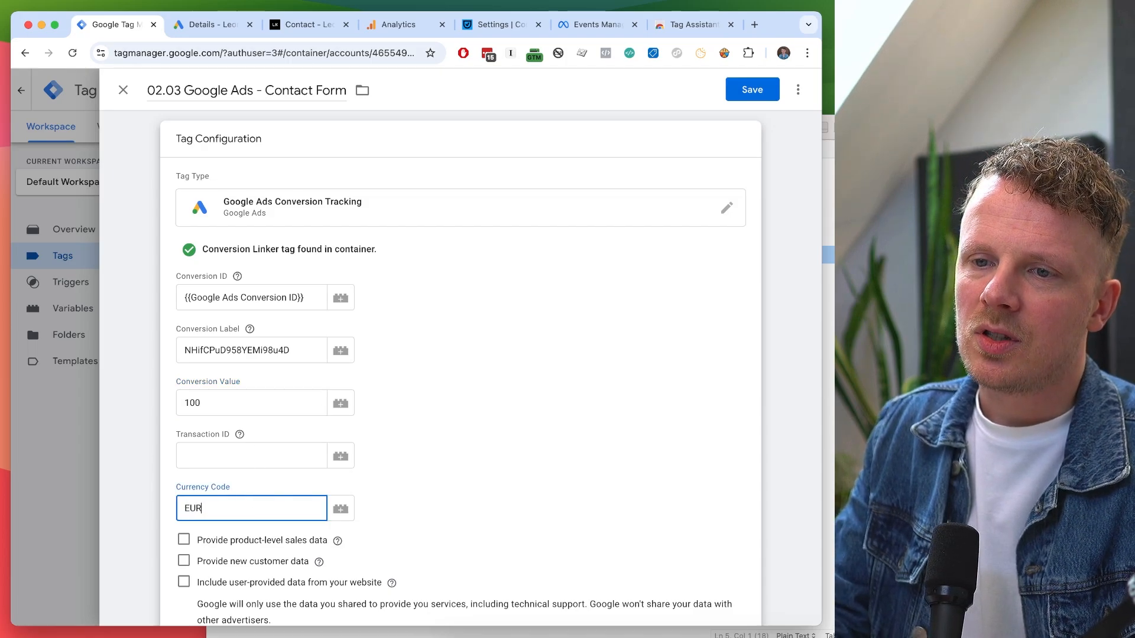
{"action": "key", "text": "super+a"}
{"action": "key", "text": "BackSpace"}
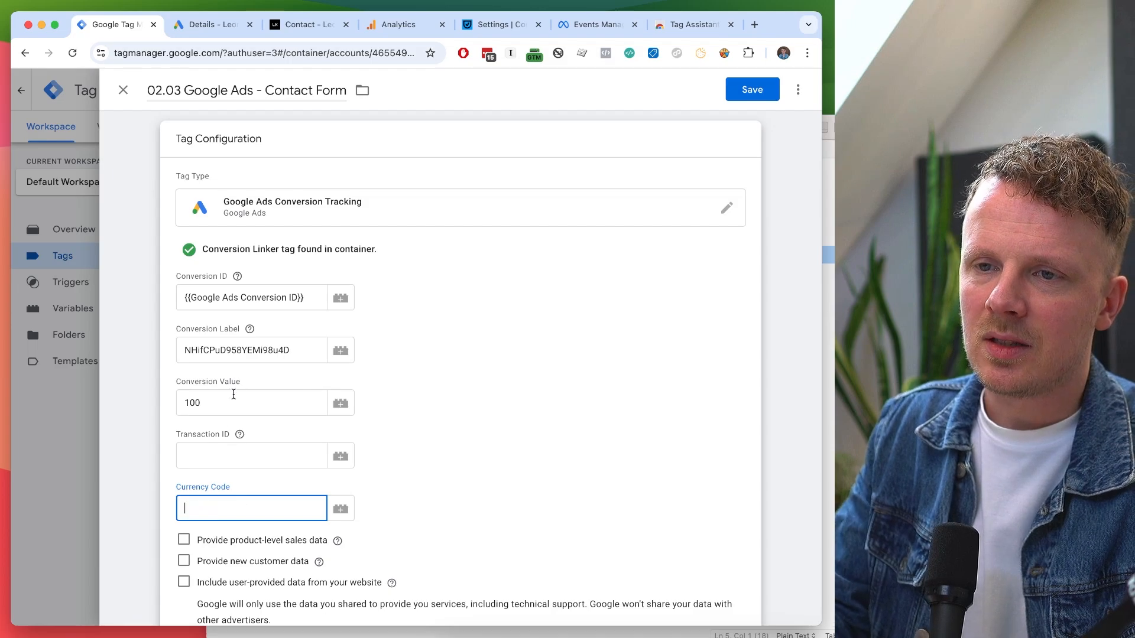
{"action": "left_click", "coordinate": [223, 400]}
{"action": "key", "text": "super+a"}
{"action": "key", "text": "BackSpace"}
{"action": "left_click", "coordinate": [473, 481]}
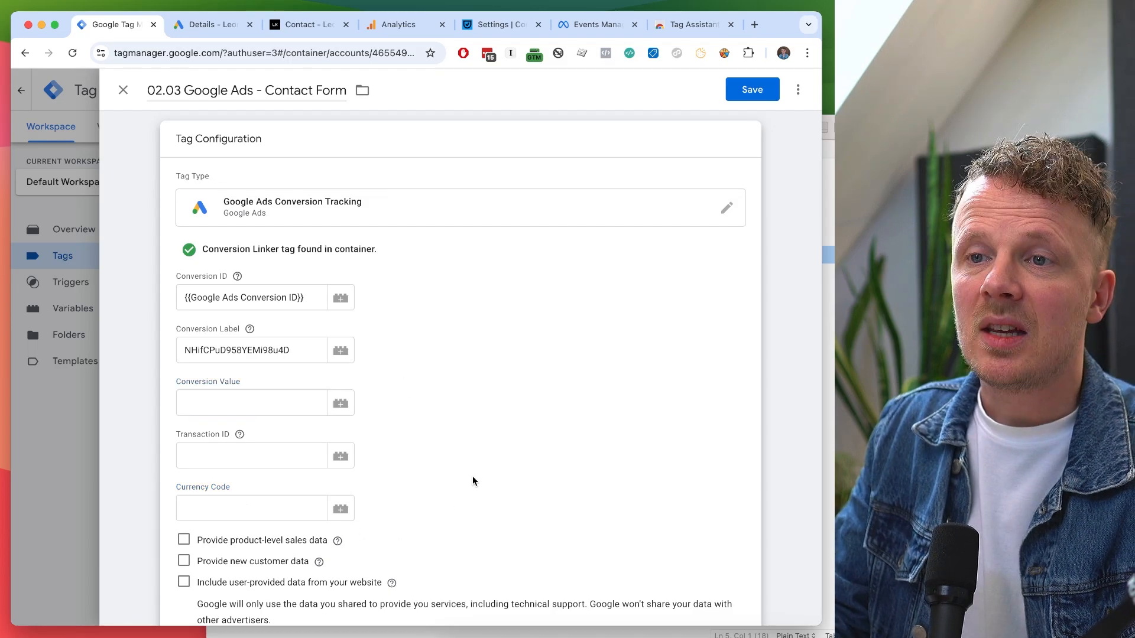
{"action": "scroll", "coordinate": [473, 481], "scroll_direction": "down", "scroll_amount": 6}
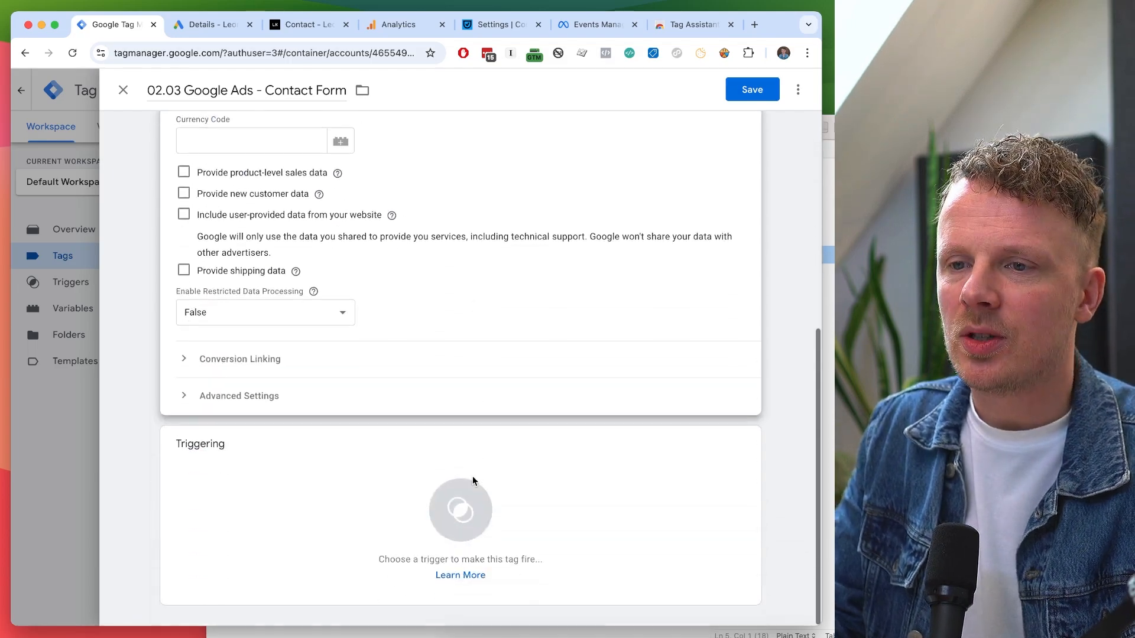
{"action": "left_click", "coordinate": [320, 582]}
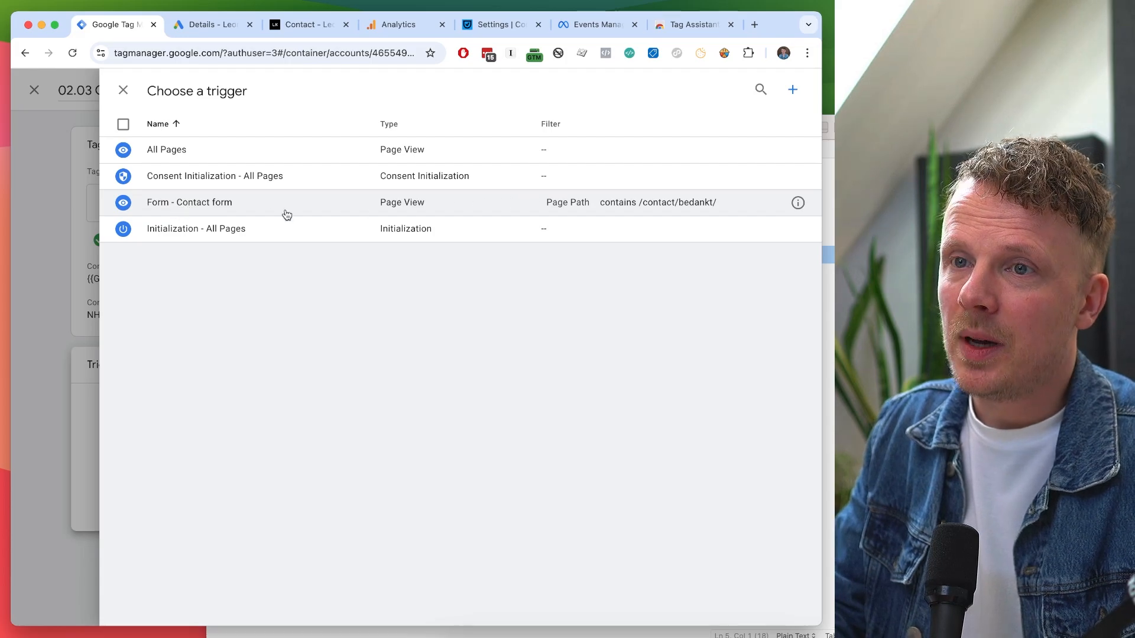
Pick the Form - Contact form trigger for the 02.03 Contact Form tag and save it.
{"action": "left_click", "coordinate": [164, 206]}
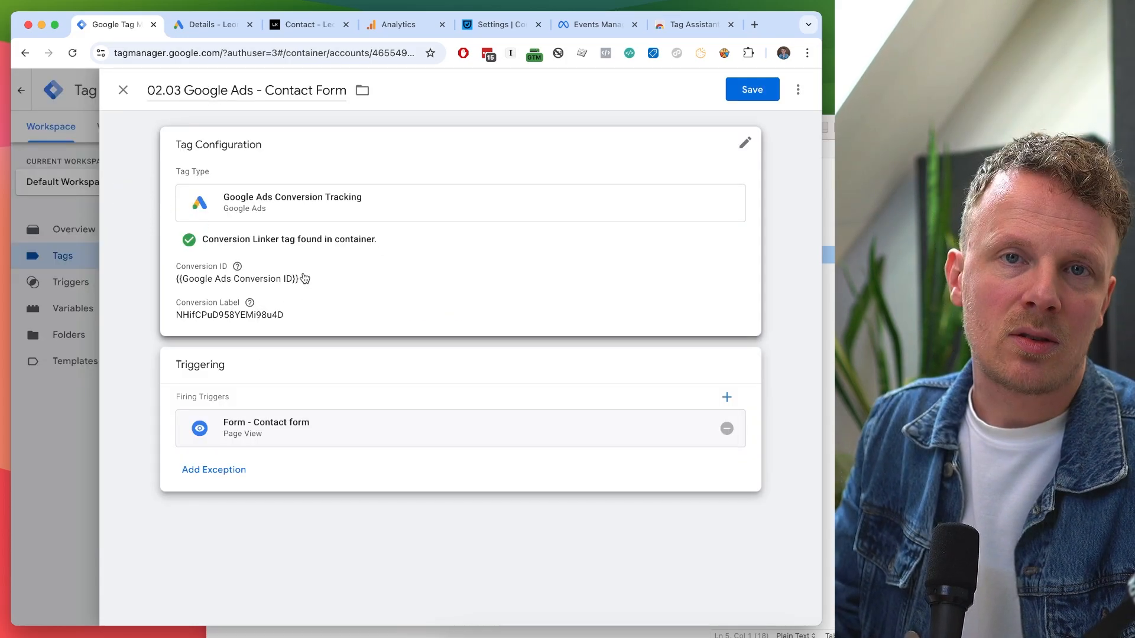
{"action": "left_click", "coordinate": [752, 90]}
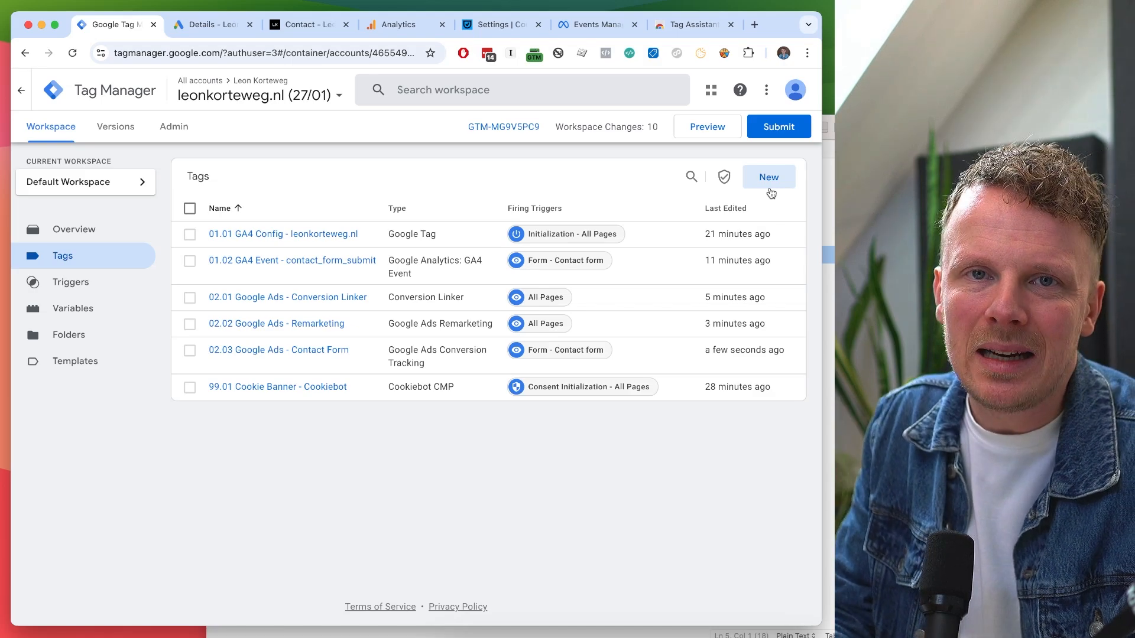
Start a new tag named '03.01 Meta Ads - PageView'.
{"action": "left_click", "coordinate": [770, 188]}
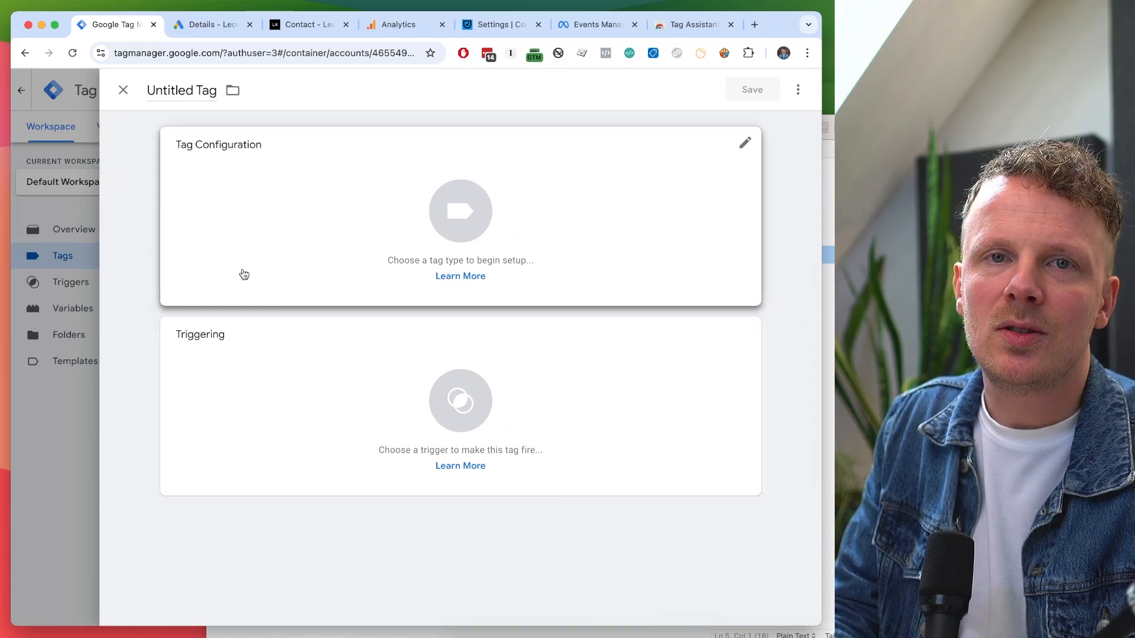
{"action": "left_click", "coordinate": [180, 93]}
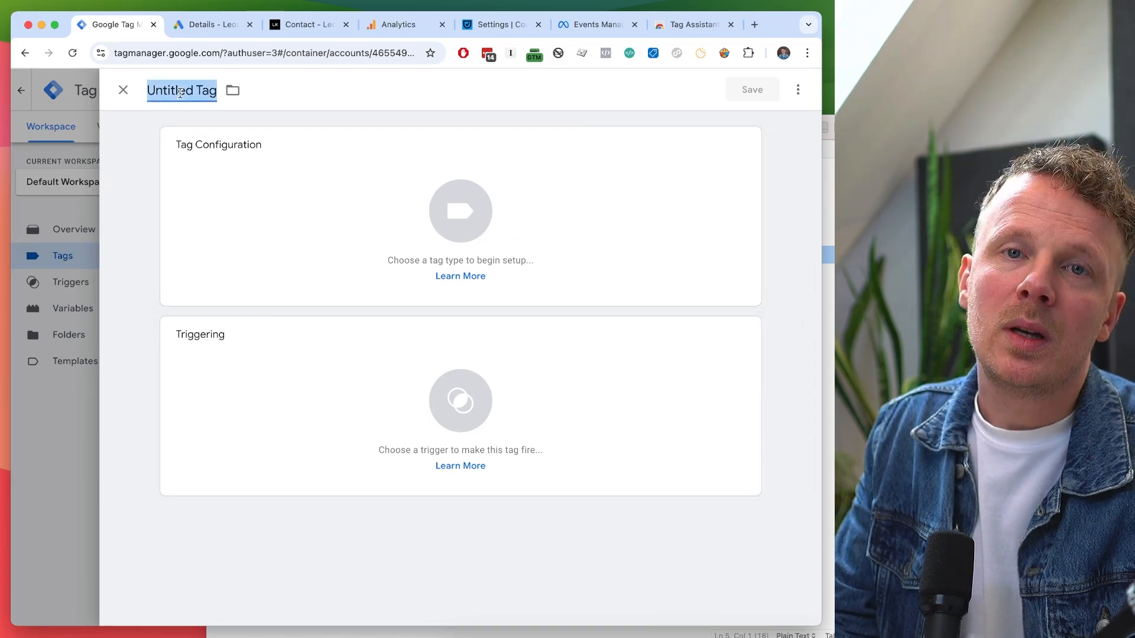
{"action": "type", "text": "03"}
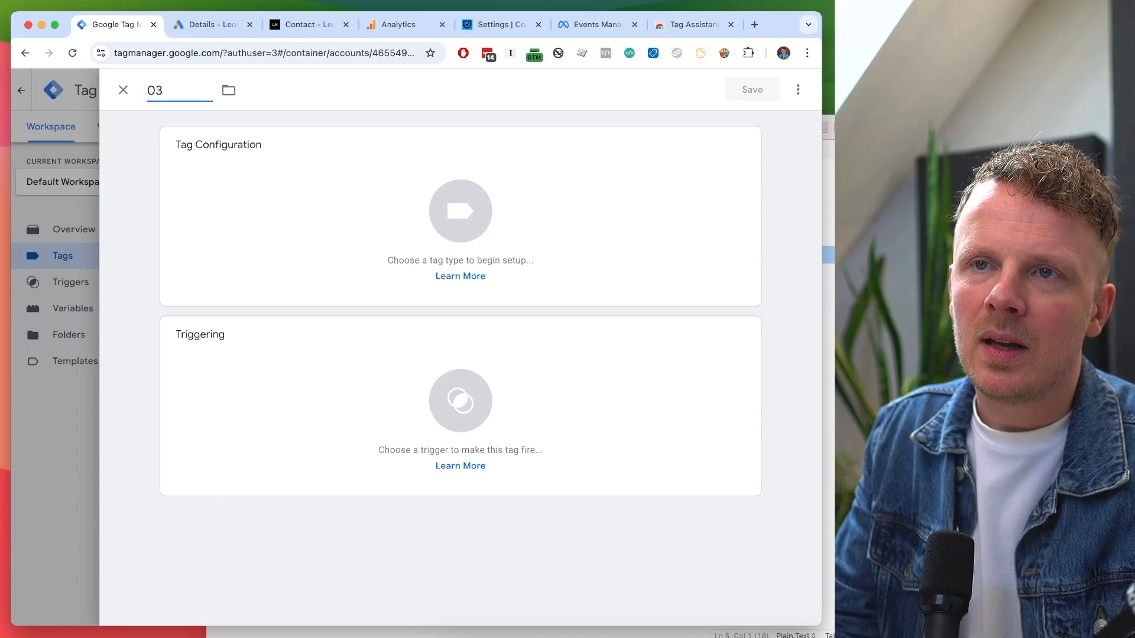
{"action": "type", "text": ".01"}
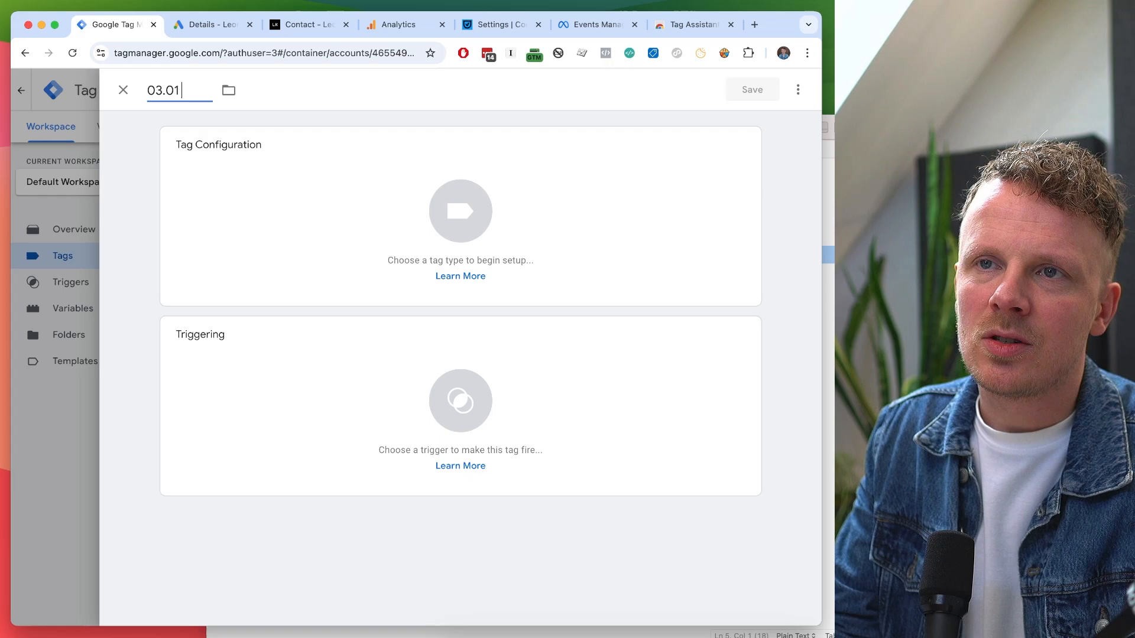
{"action": "type", "text": " Meta Ads -"}
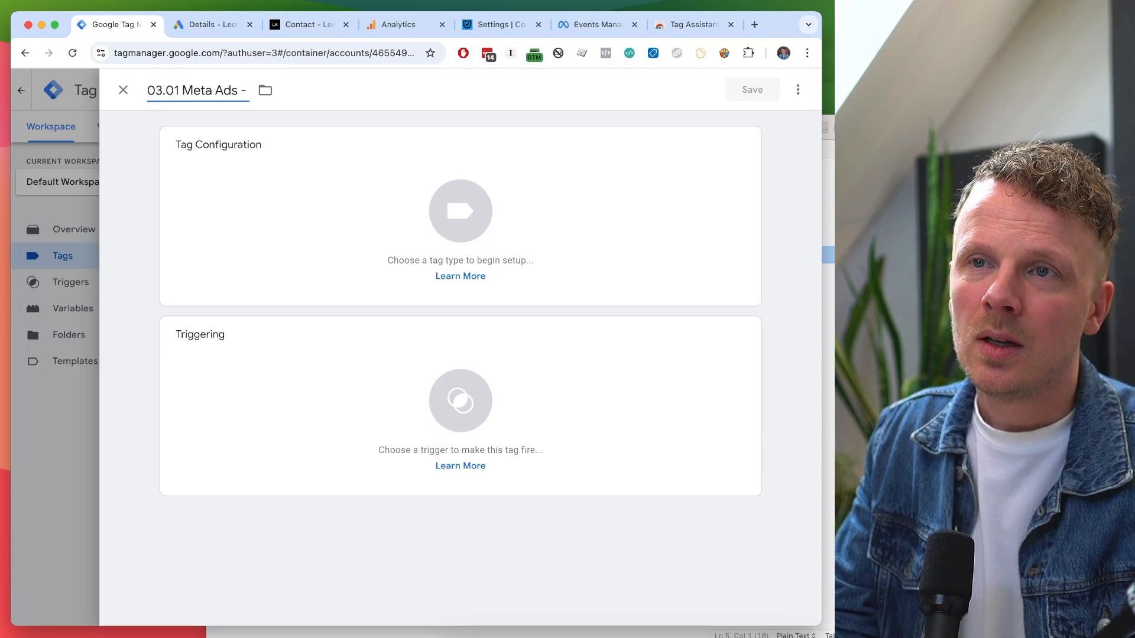
{"action": "type", "text": "P"}
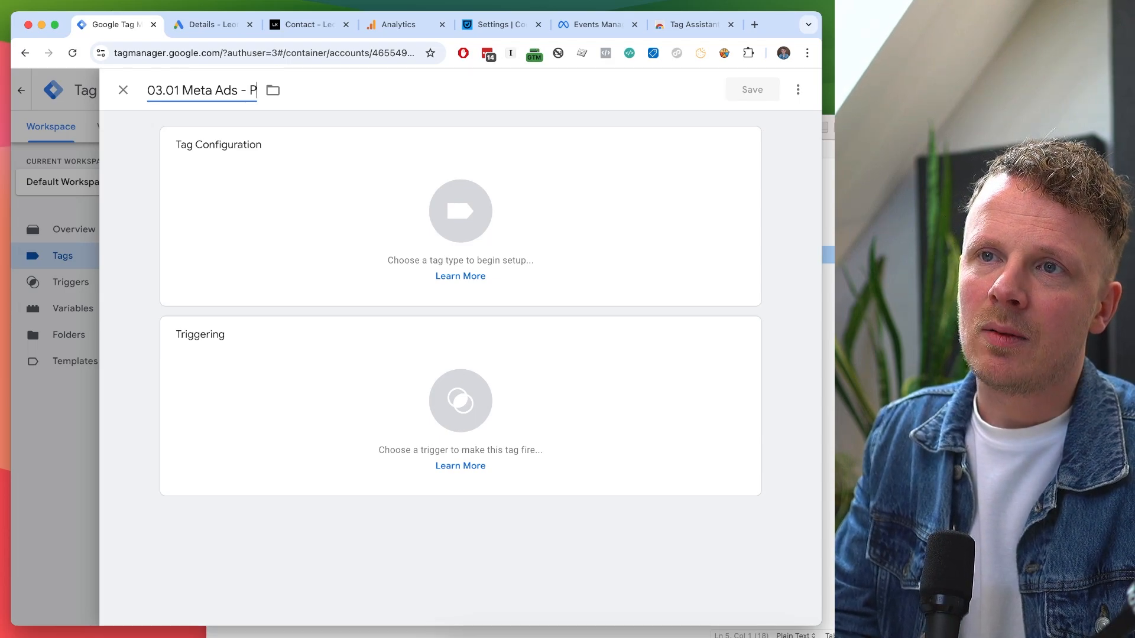
{"action": "type", "text": "ageView"}
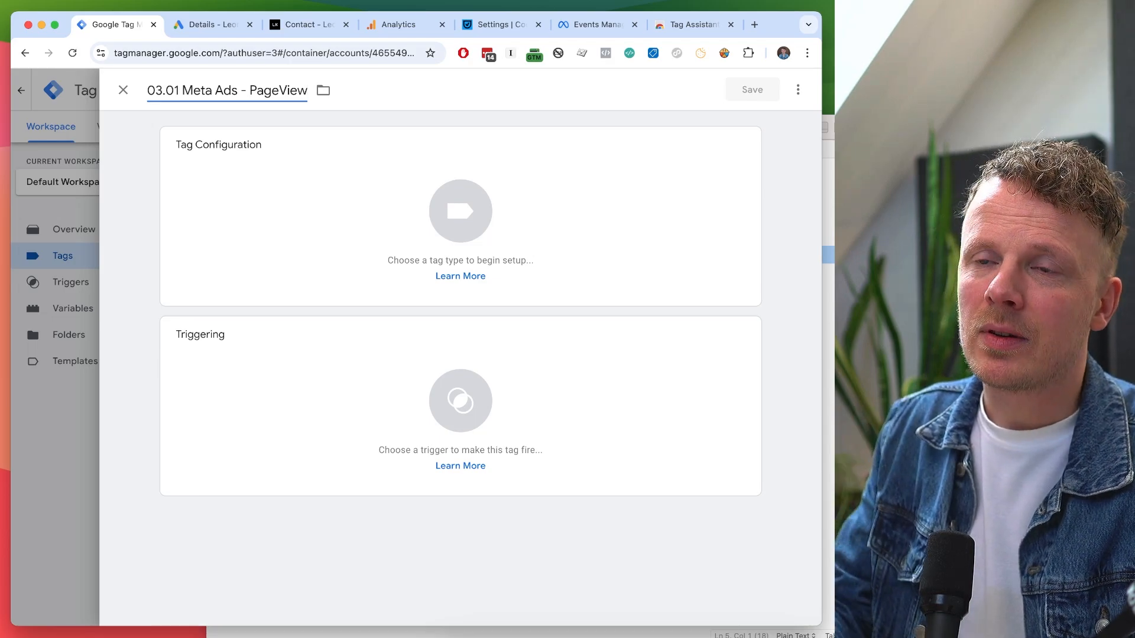
Add the Facebook Pixel community template to the workspace and use it as the tag type.
{"action": "left_click", "coordinate": [226, 200]}
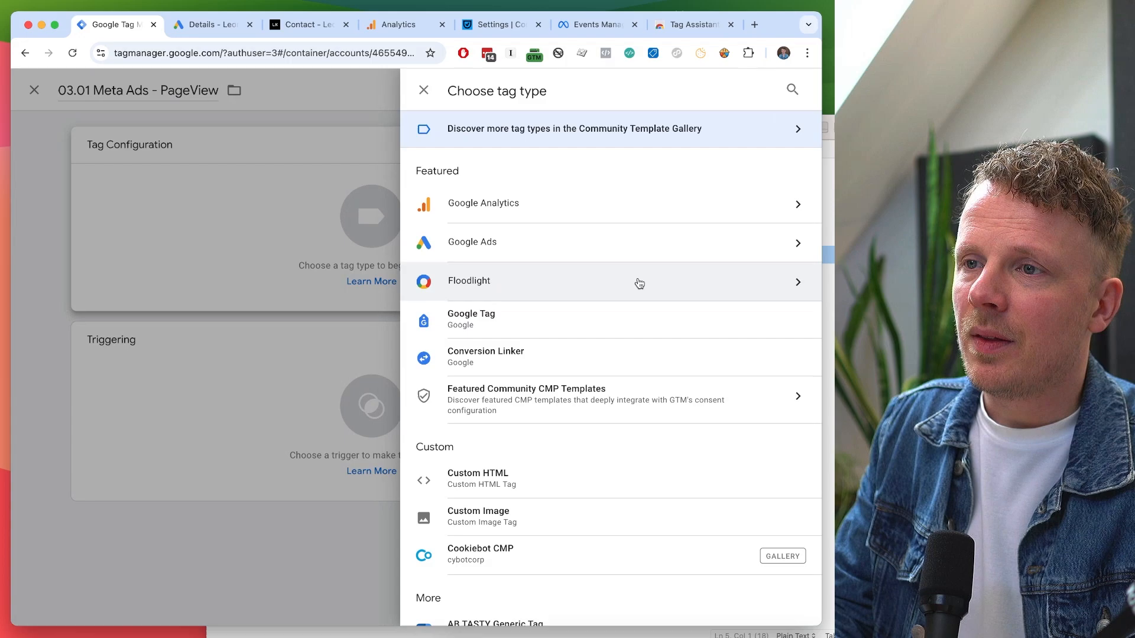
{"action": "scroll", "coordinate": [640, 283], "scroll_direction": "down", "scroll_amount": 20}
{"action": "scroll", "coordinate": [639, 283], "scroll_direction": "up", "scroll_amount": 12}
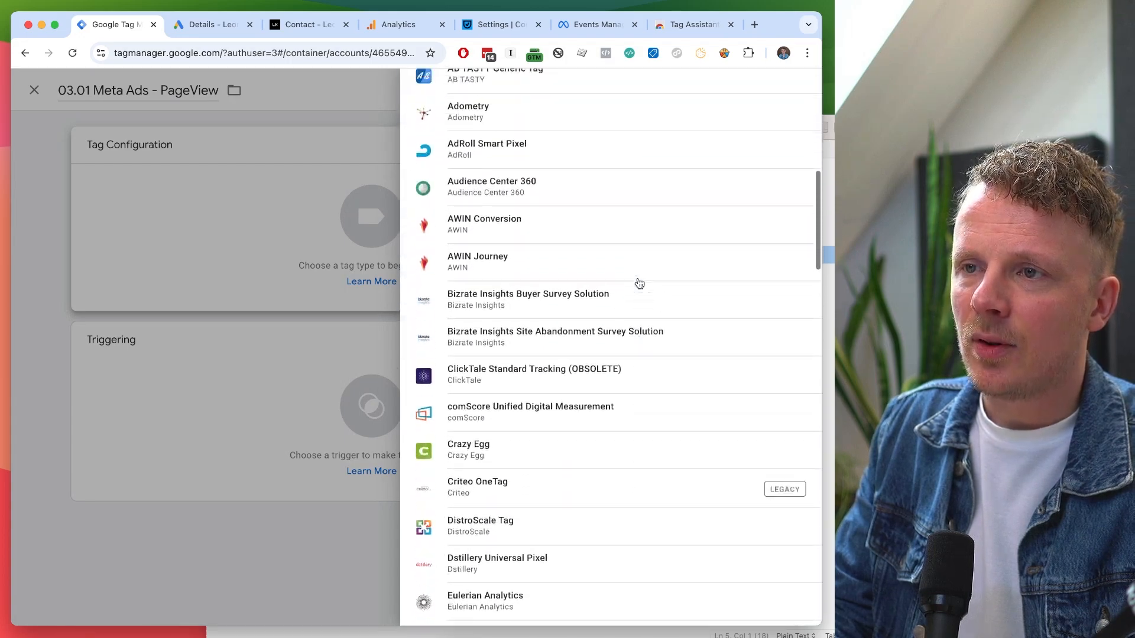
{"action": "scroll", "coordinate": [640, 283], "scroll_direction": "up", "scroll_amount": 10}
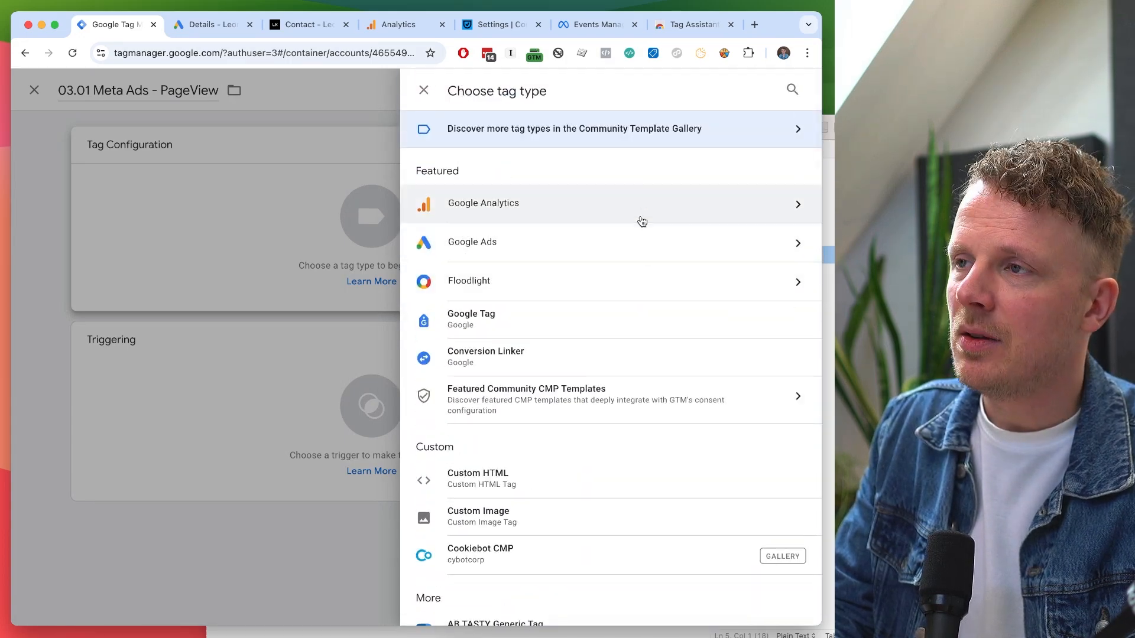
{"action": "left_click", "coordinate": [657, 145]}
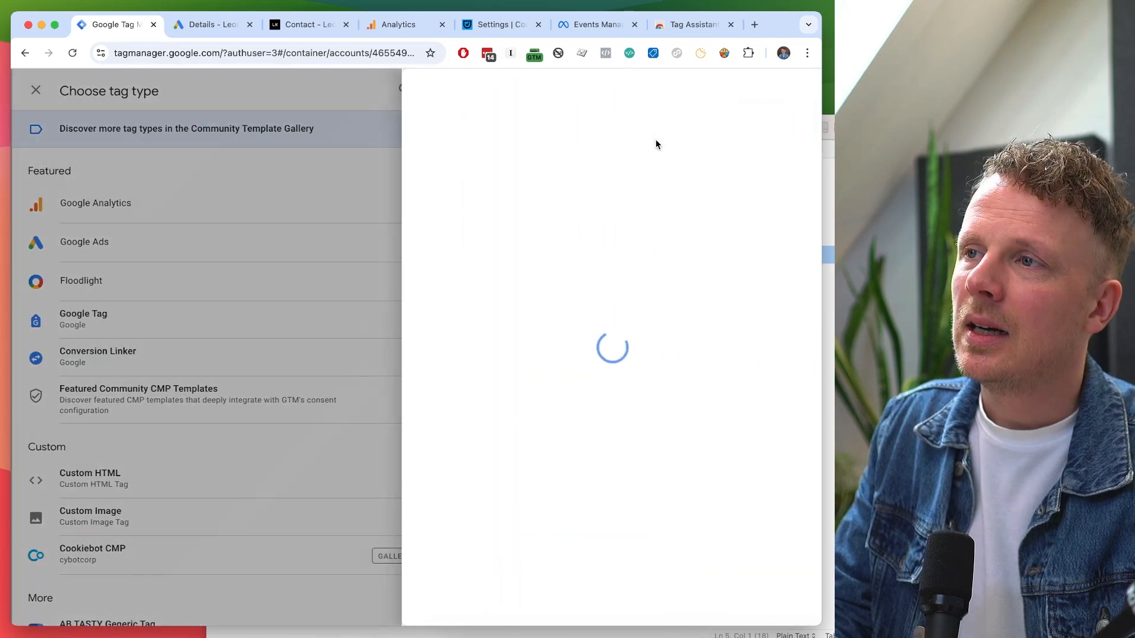
{"action": "left_click", "coordinate": [792, 93]}
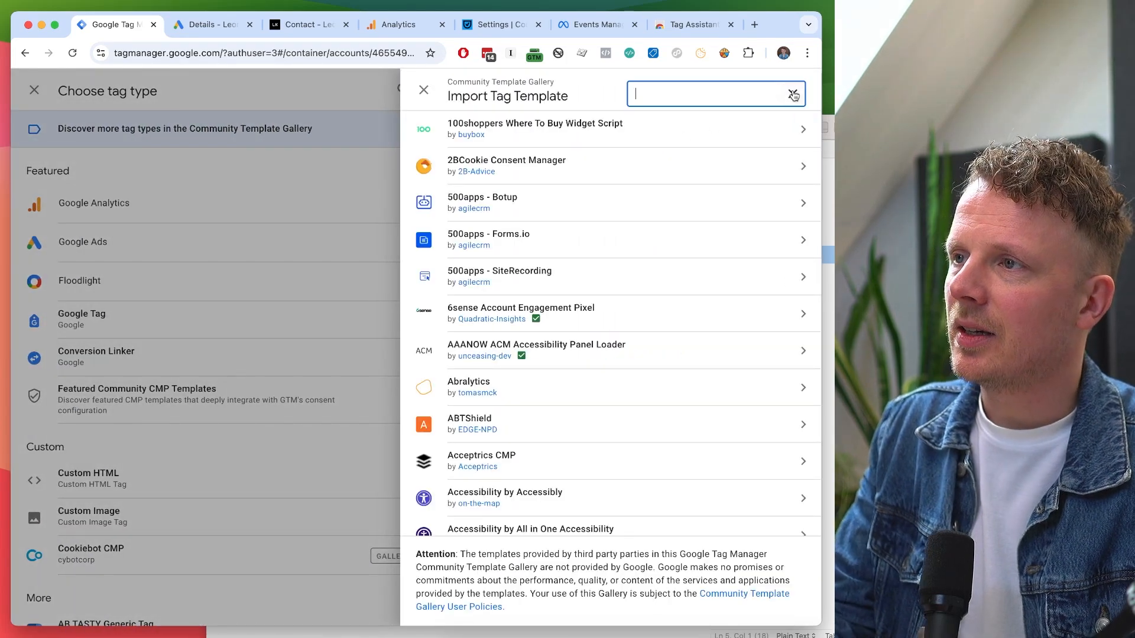
{"action": "type", "text": "facebook"}
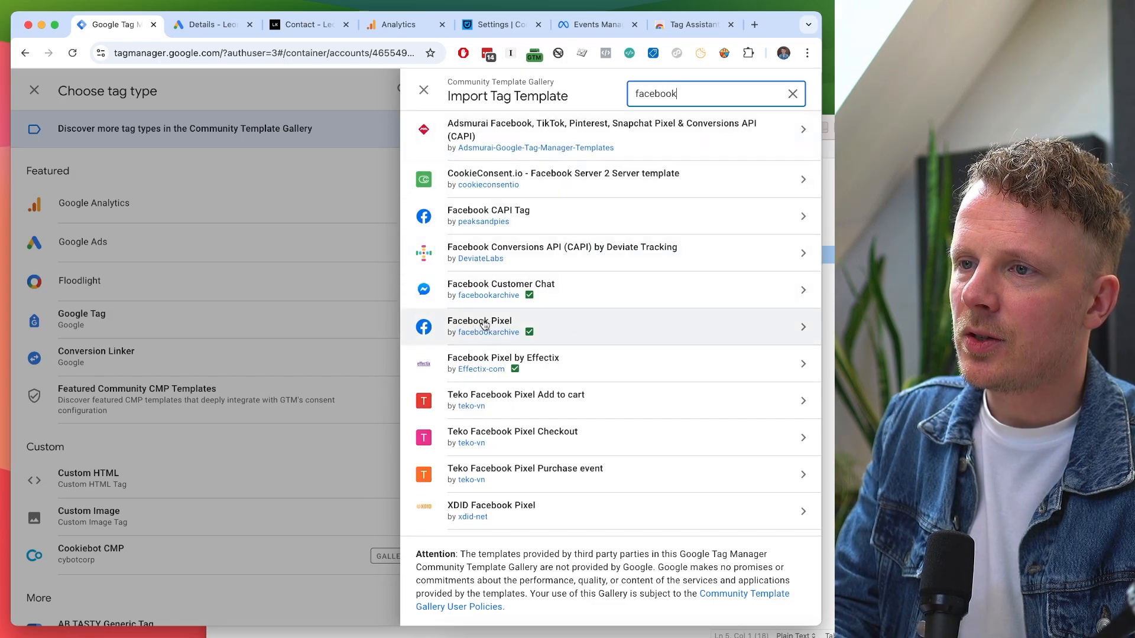
{"action": "left_click", "coordinate": [607, 327]}
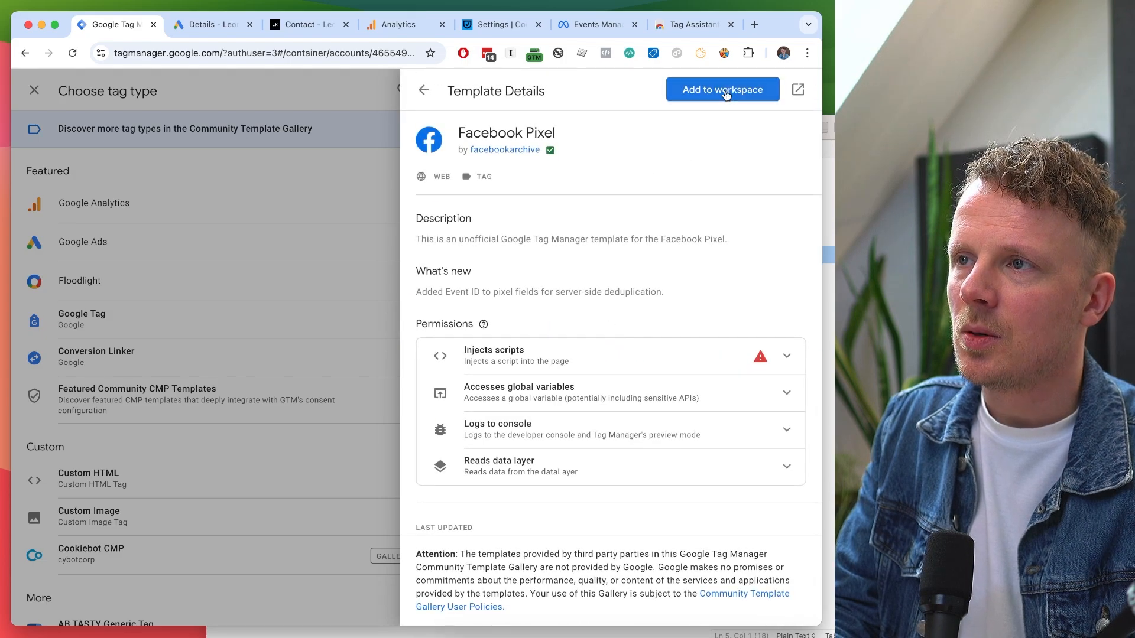
{"action": "left_click", "coordinate": [728, 91]}
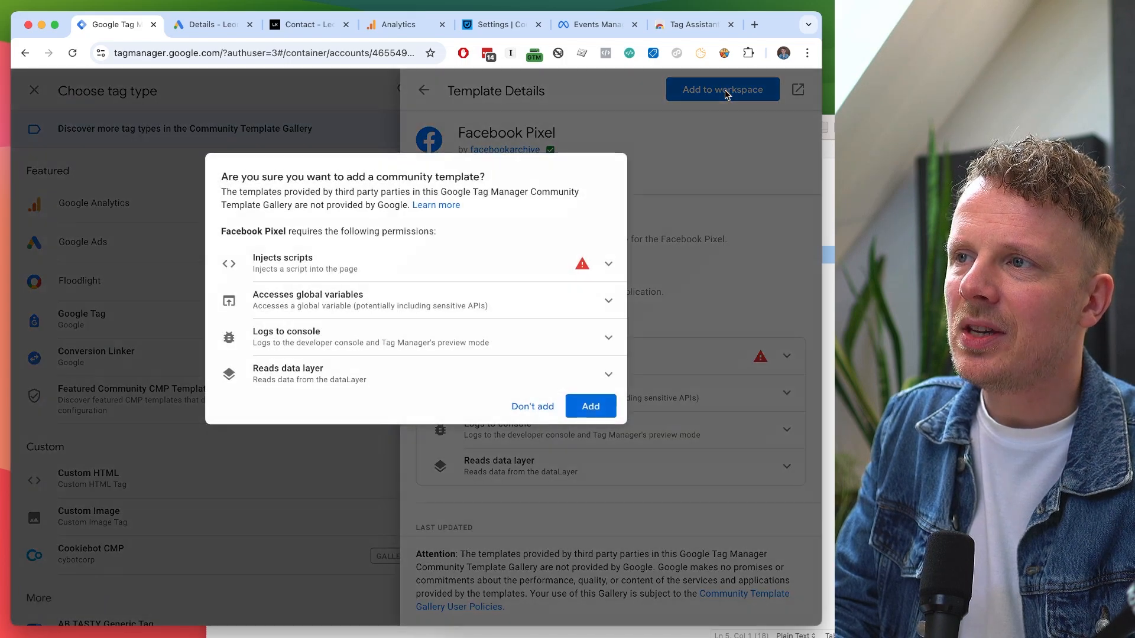
{"action": "left_click", "coordinate": [592, 408]}
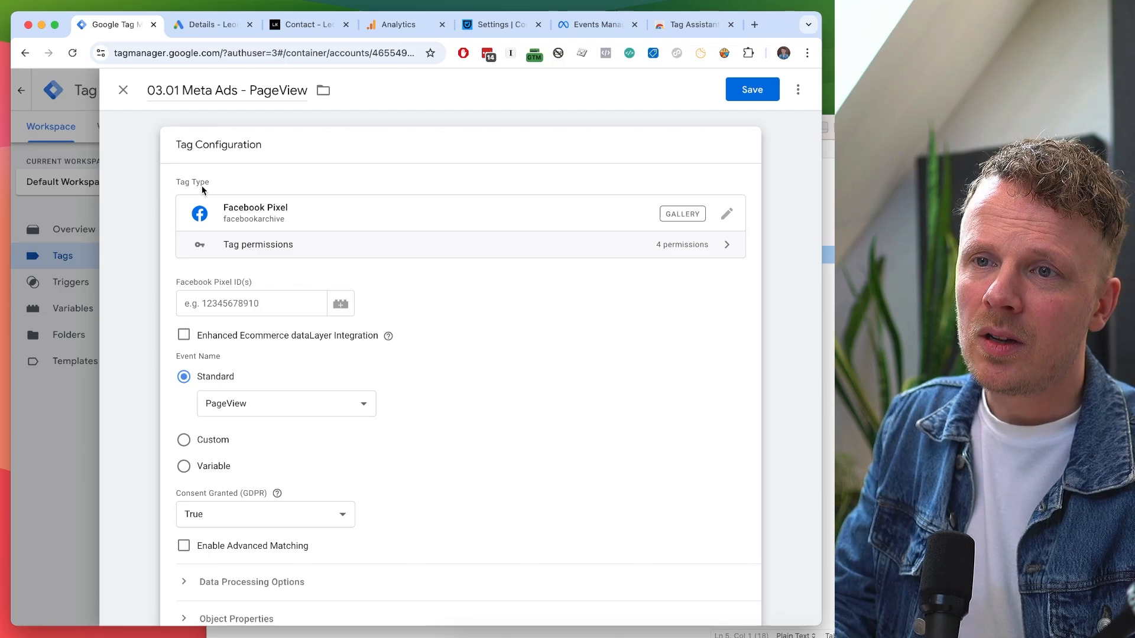
Copy the dataset ID from Meta Events Manager settings and return to the Tag Manager editor.
{"action": "scroll", "coordinate": [222, 295], "scroll_direction": "down", "scroll_amount": 1}
{"action": "scroll", "coordinate": [222, 295], "scroll_direction": "up", "scroll_amount": 1}
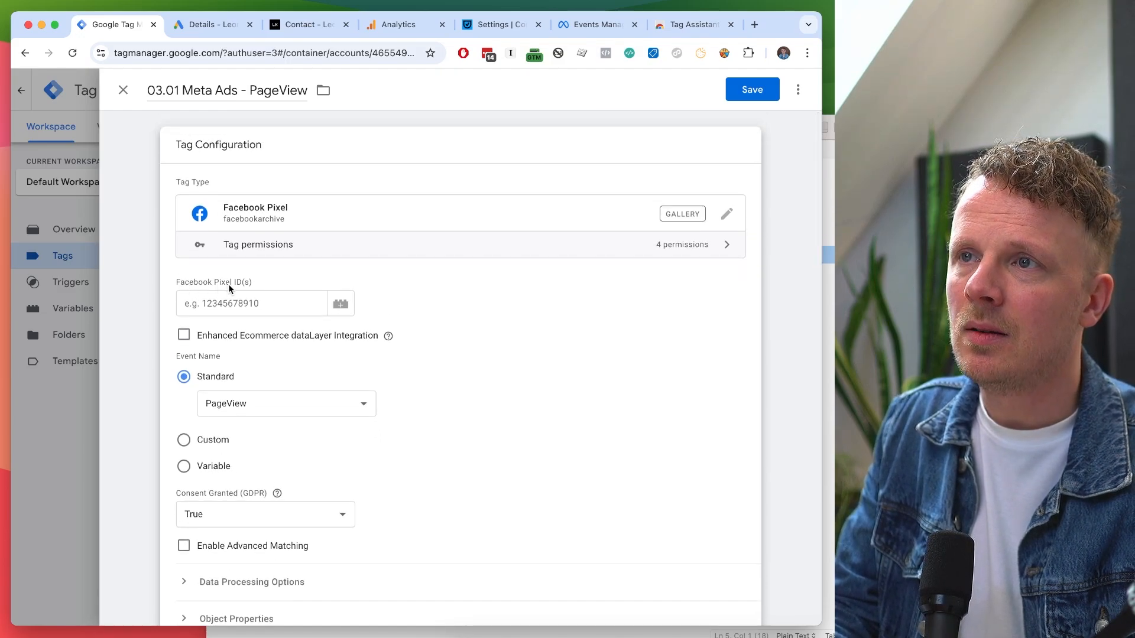
{"action": "left_click_drag", "start_coordinate": [595, 25], "coordinate": [204, 26]}
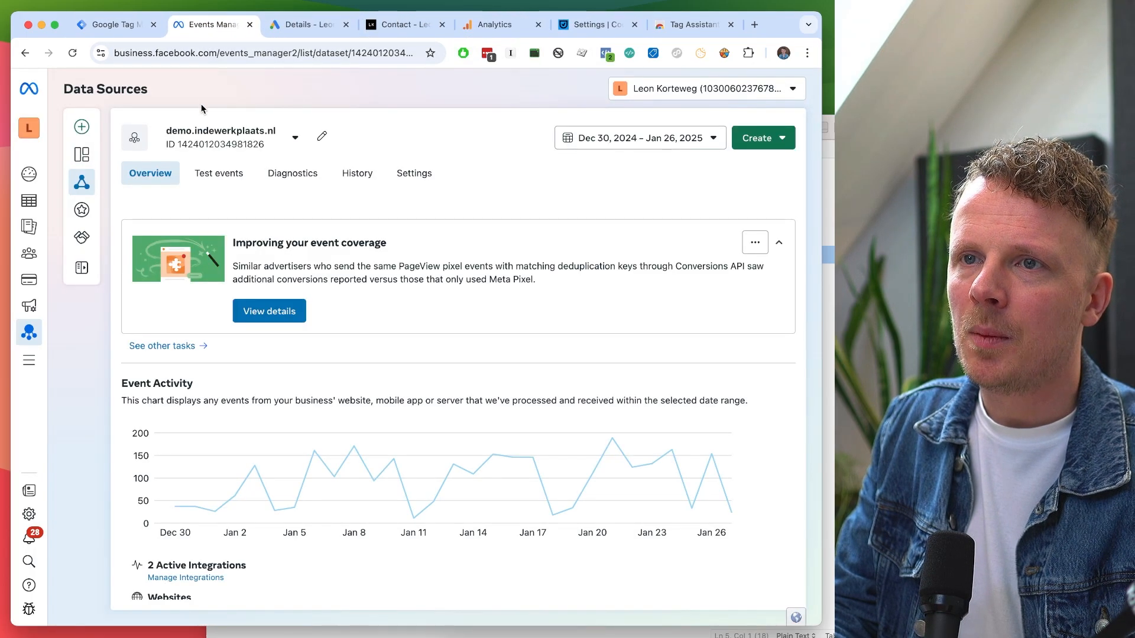
{"action": "left_click", "coordinate": [409, 173]}
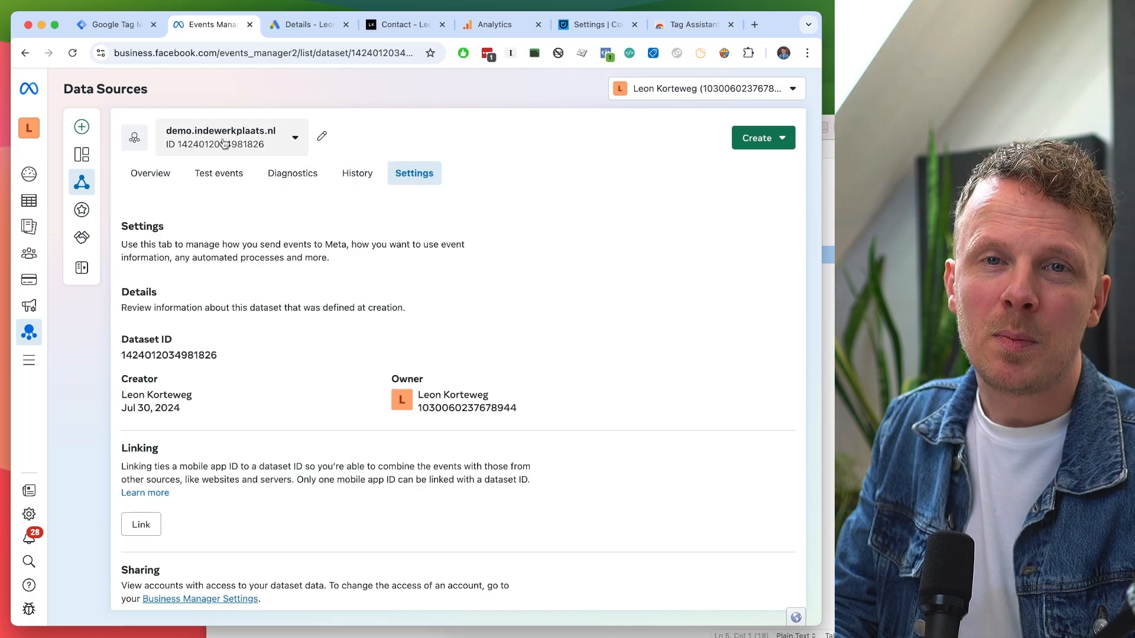
{"action": "left_click", "coordinate": [139, 361]}
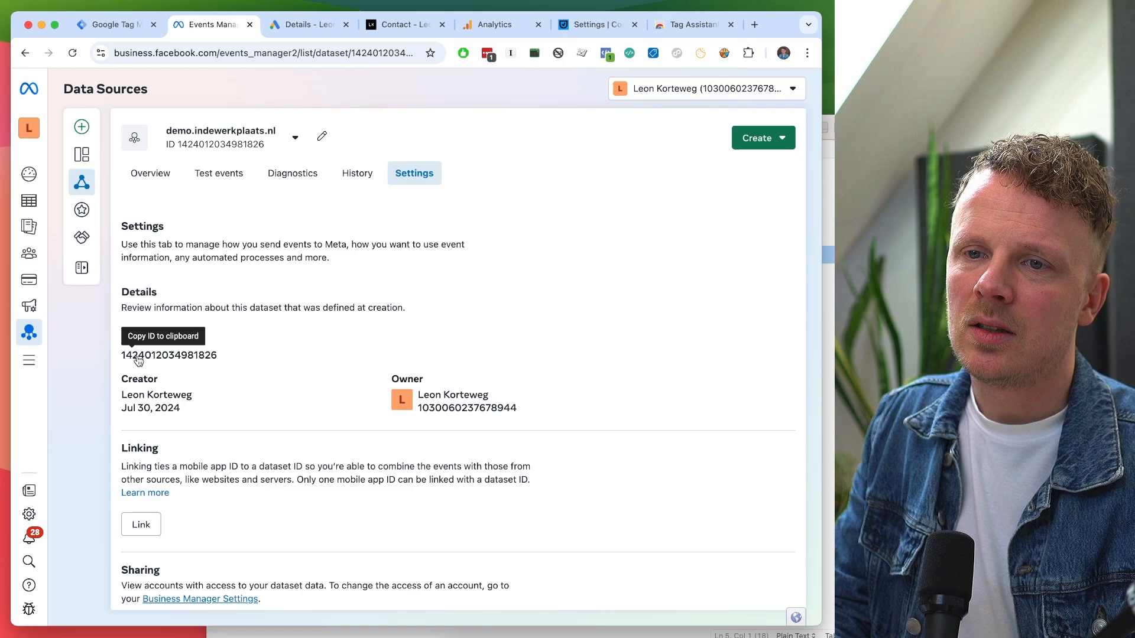
{"action": "left_click", "coordinate": [155, 177]}
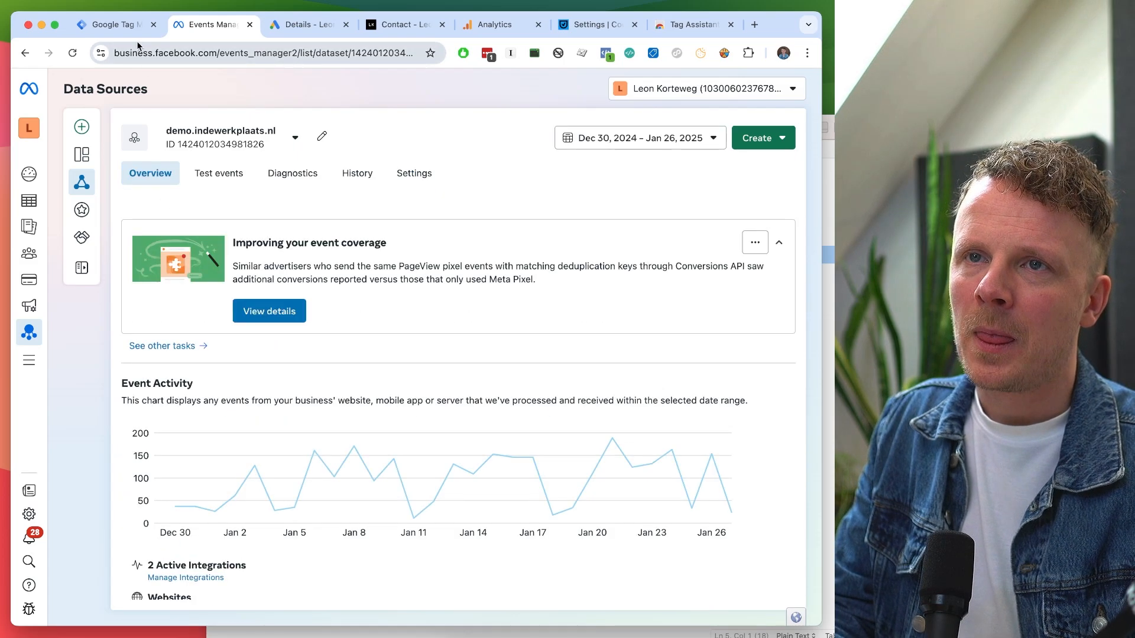
{"action": "left_click", "coordinate": [130, 26]}
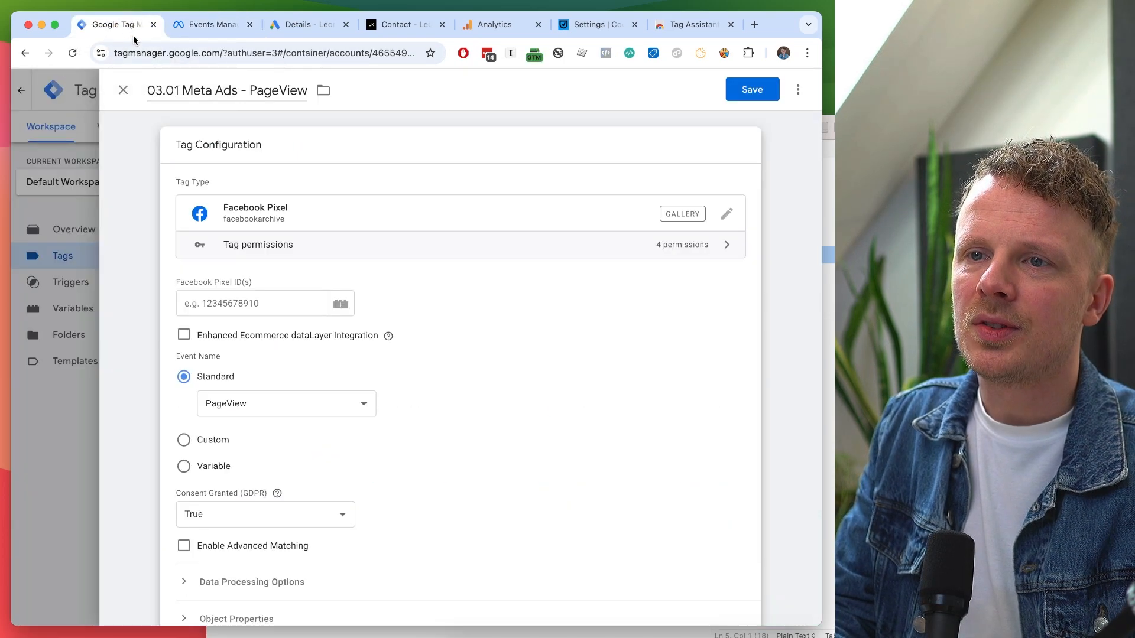
Clear the pasted Pixel ID and start a new variable named 'Meta Ads Pixel ID' for that field.
{"action": "left_click", "coordinate": [231, 299]}
{"action": "key", "text": "super+v"}
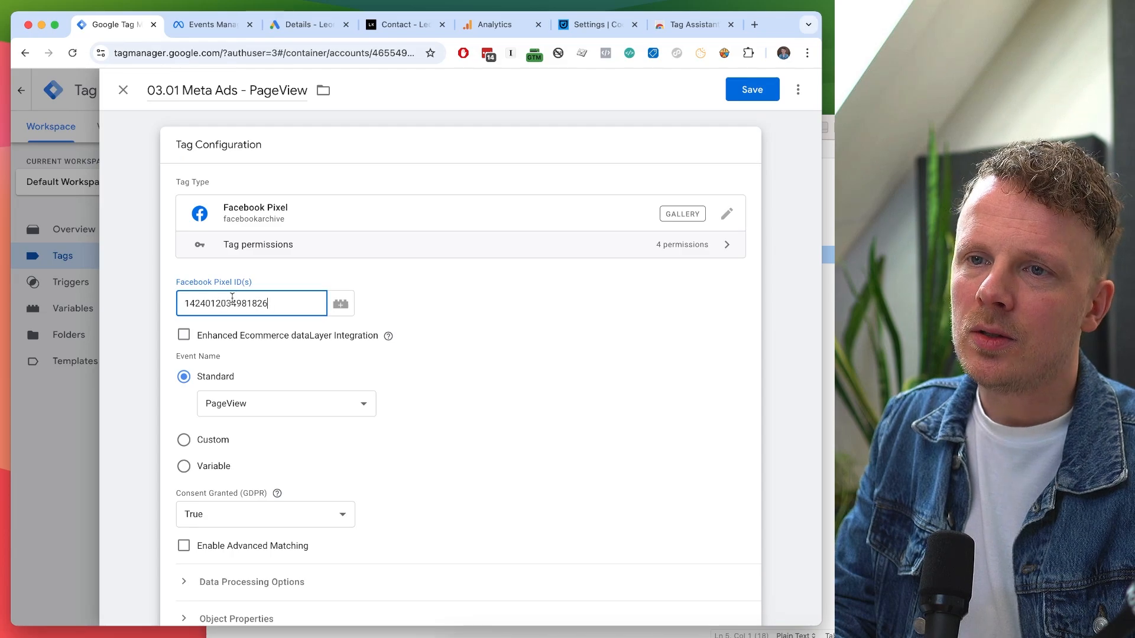
{"action": "key", "text": "super+a"}
{"action": "key", "text": "BackSpace"}
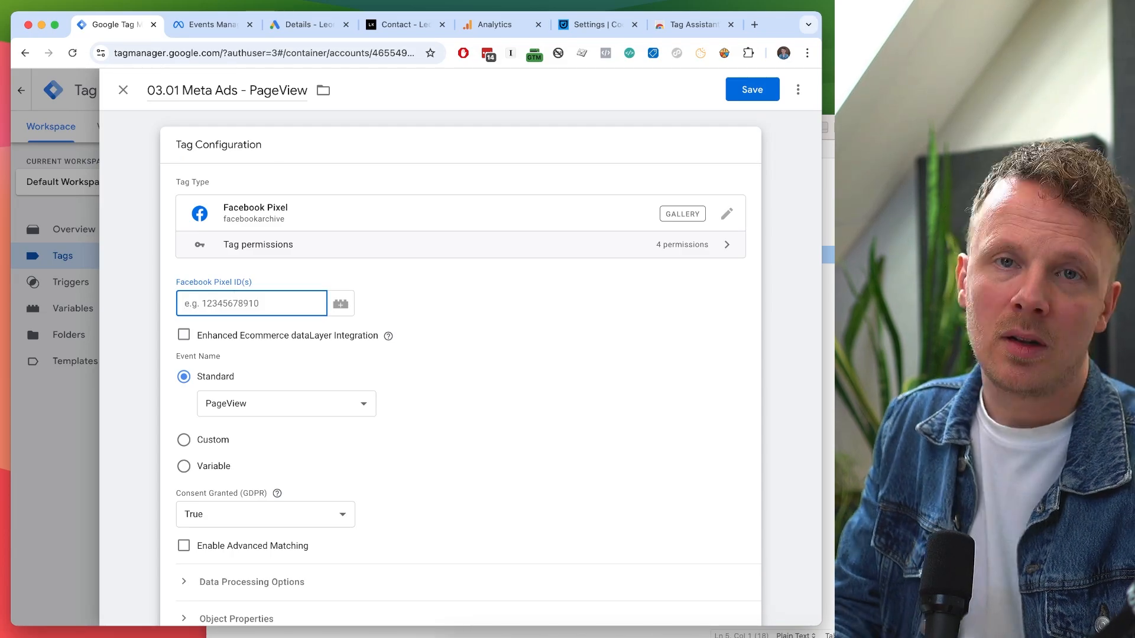
{"action": "left_click", "coordinate": [347, 308]}
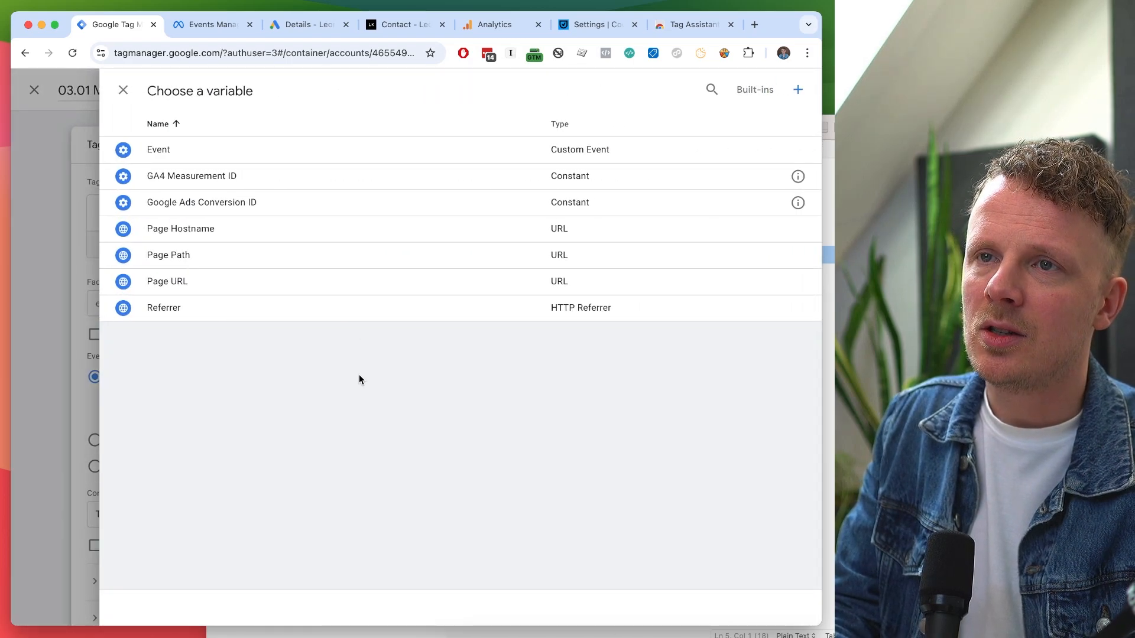
{"action": "left_click", "coordinate": [798, 90]}
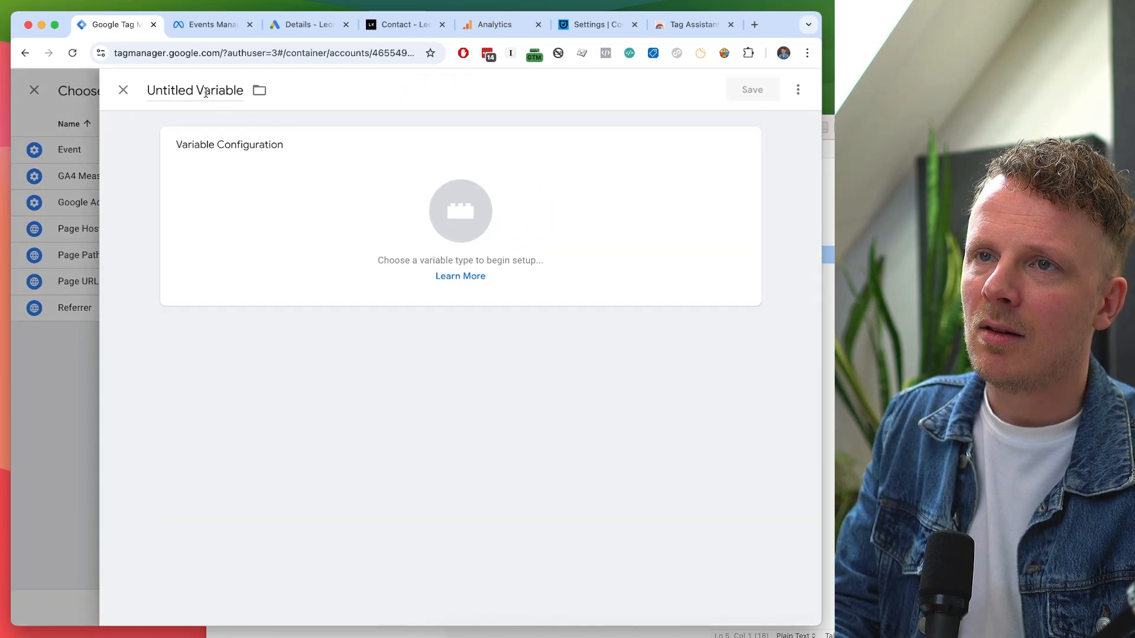
{"action": "left_click", "coordinate": [206, 92]}
{"action": "type", "text": "Met"}
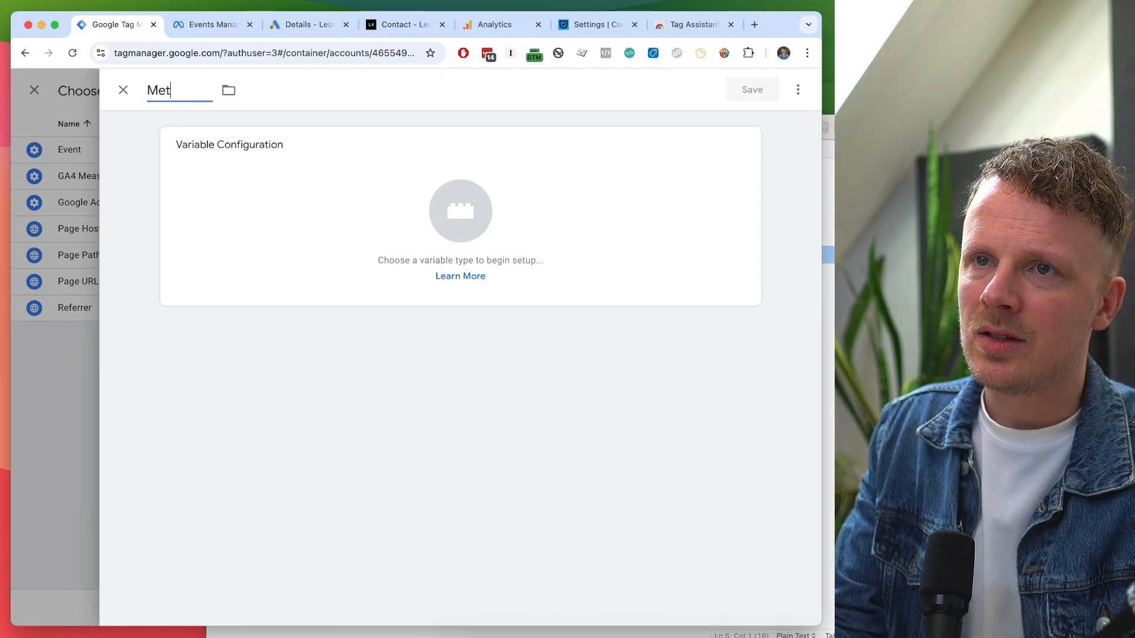
{"action": "type", "text": "a Ads Pixel ID"}
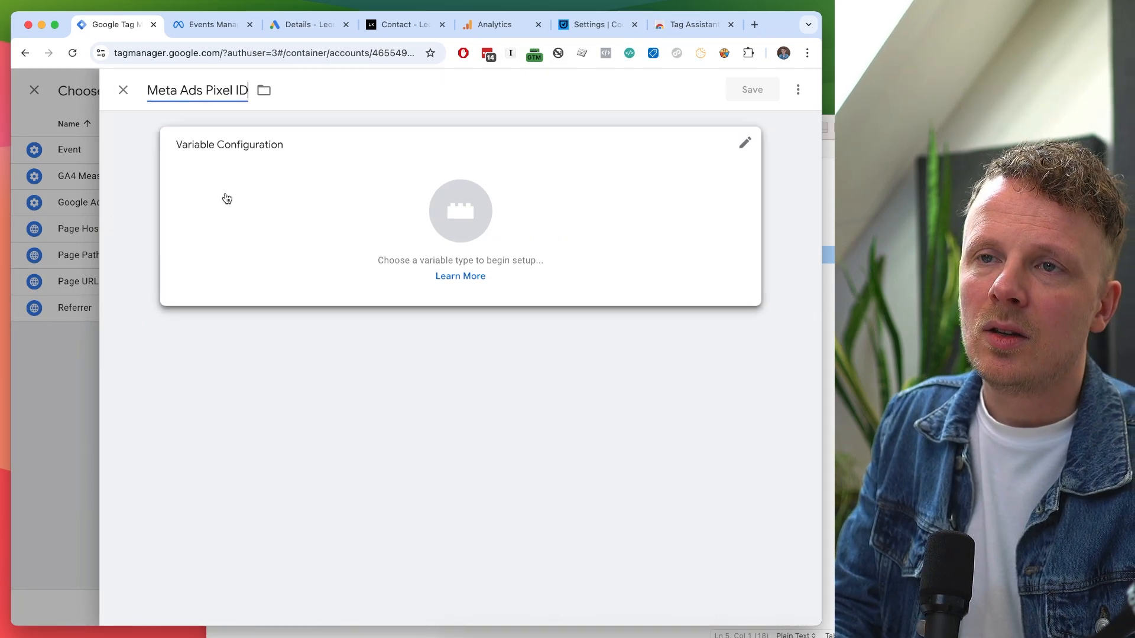
Make the variable a Constant holding the pasted pixel ID and save it into the tag.
{"action": "left_click", "coordinate": [226, 198]}
{"action": "scroll", "coordinate": [488, 321], "scroll_direction": "down", "scroll_amount": 5}
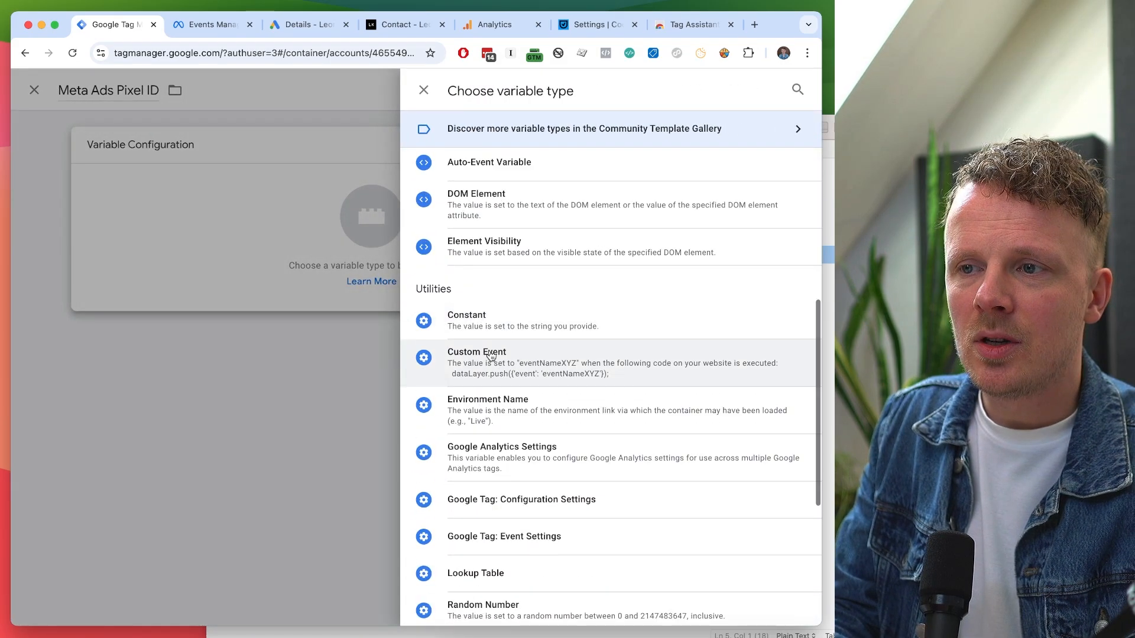
{"action": "left_click", "coordinate": [486, 321]}
{"action": "left_click", "coordinate": [235, 281]}
{"action": "key", "text": "super+v"}
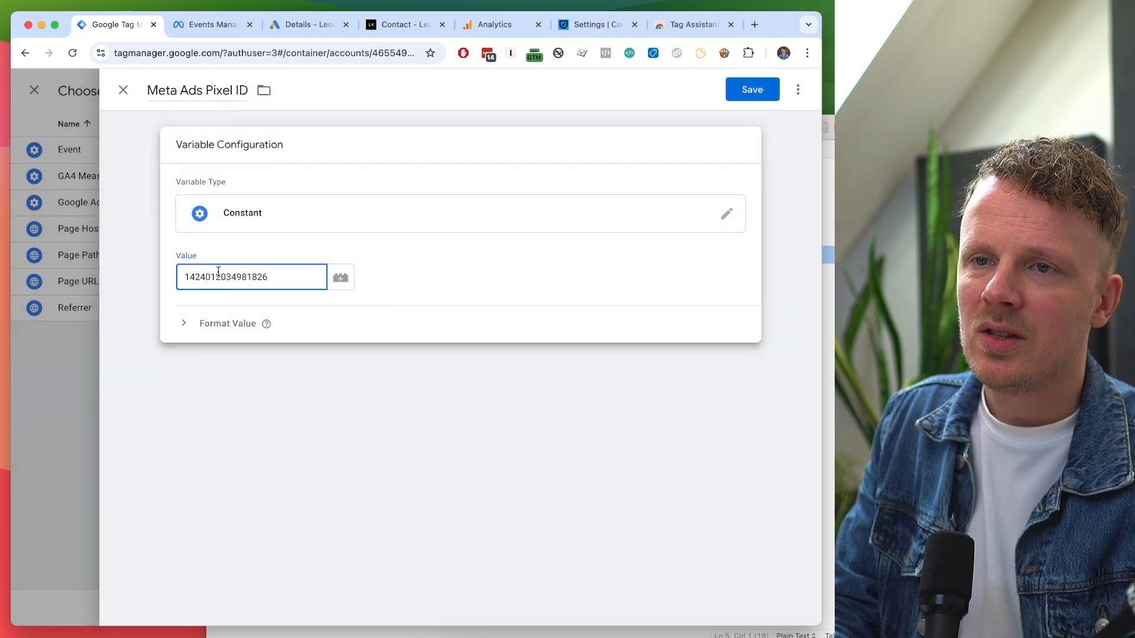
{"action": "double_click", "coordinate": [211, 276]}
{"action": "triple_click", "coordinate": [188, 90]}
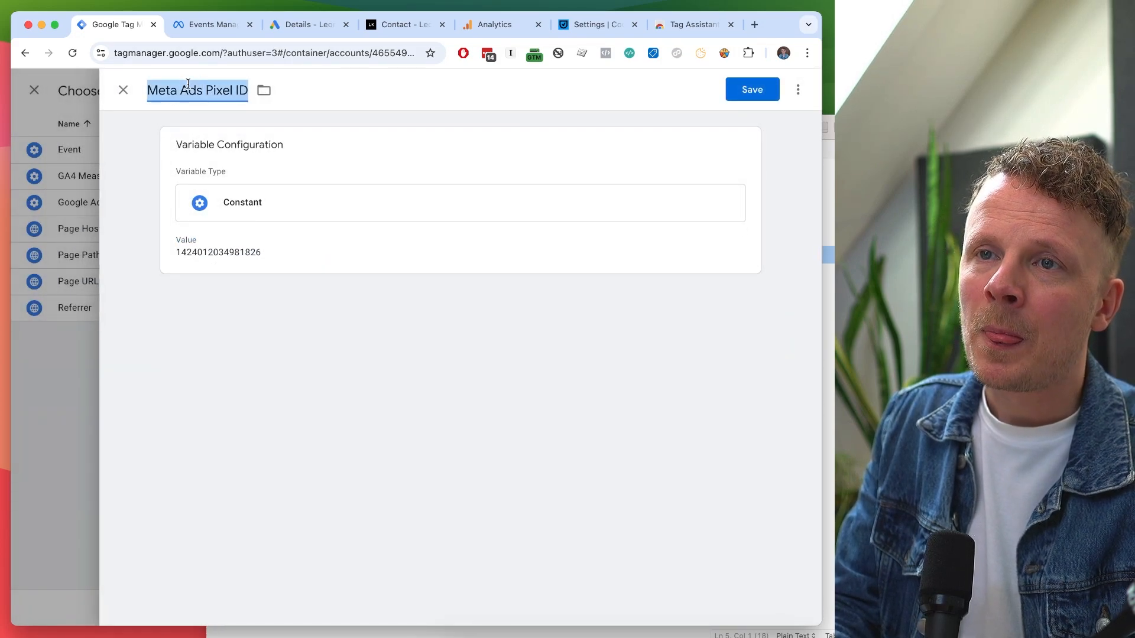
{"action": "left_click", "coordinate": [231, 266]}
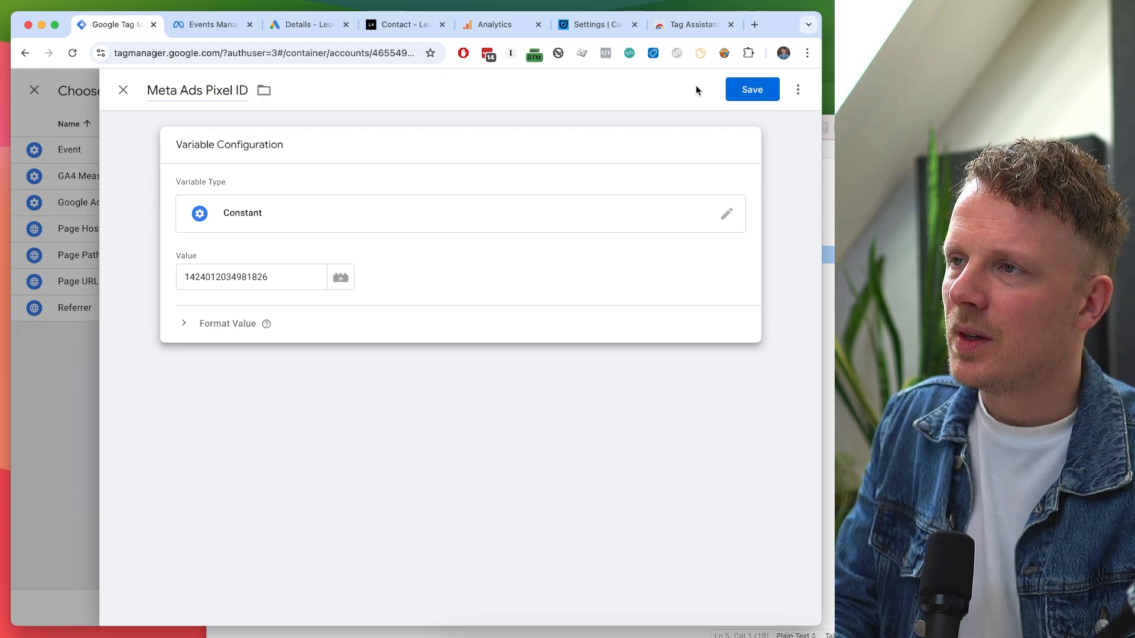
{"action": "left_click", "coordinate": [752, 90]}
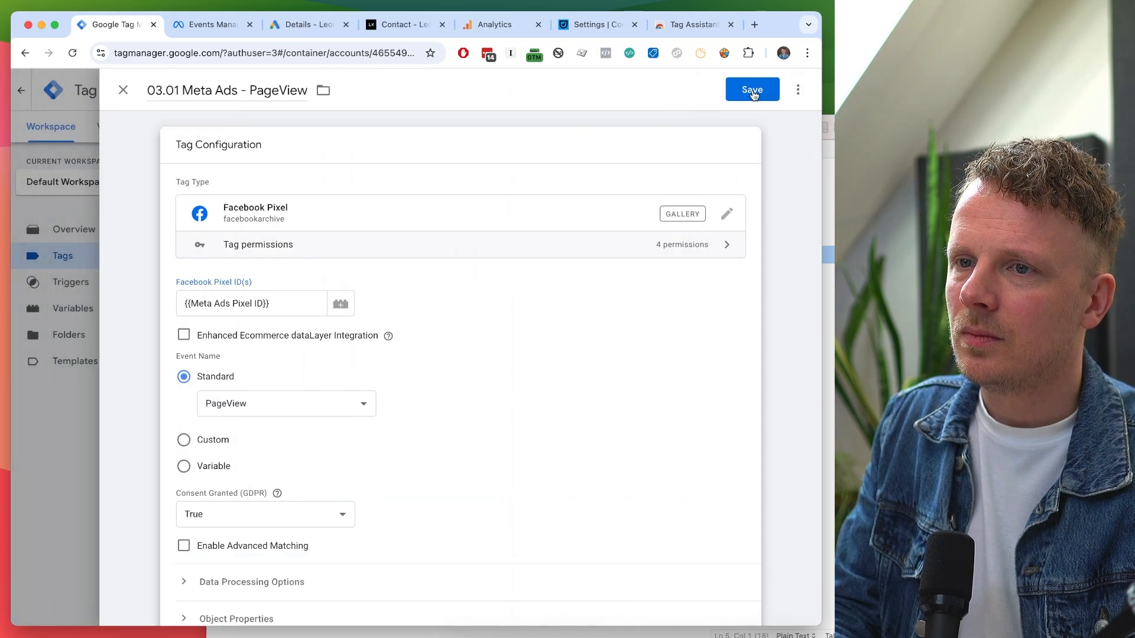
Keep PageView as the tag's standard event.
{"action": "scroll", "coordinate": [278, 306], "scroll_direction": "down", "scroll_amount": 1}
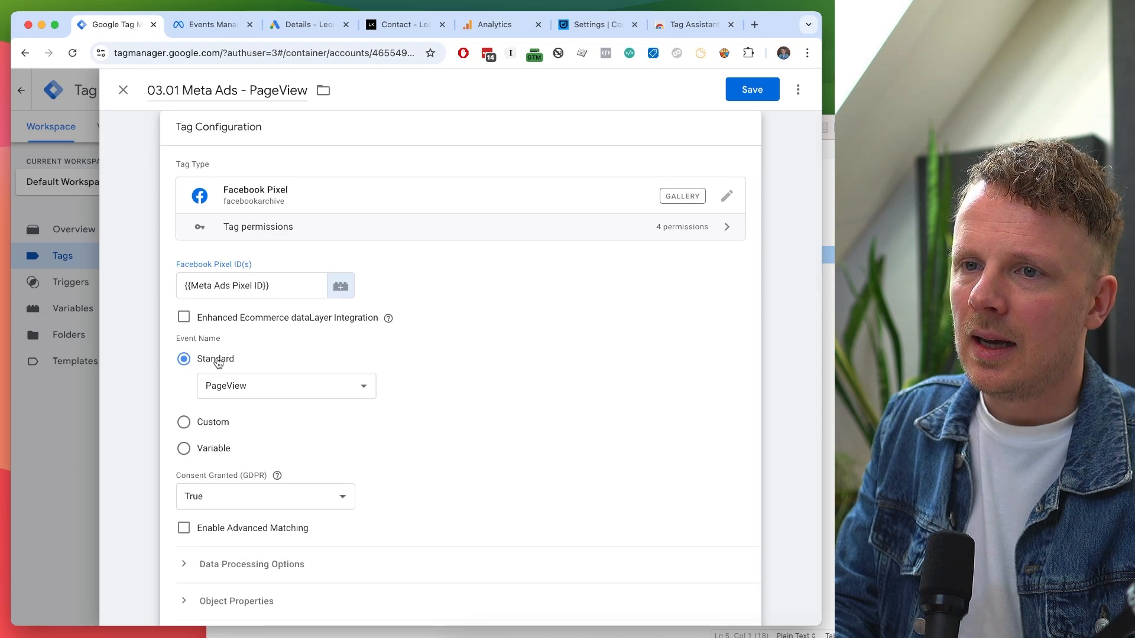
{"action": "scroll", "coordinate": [218, 362], "scroll_direction": "down", "scroll_amount": 1}
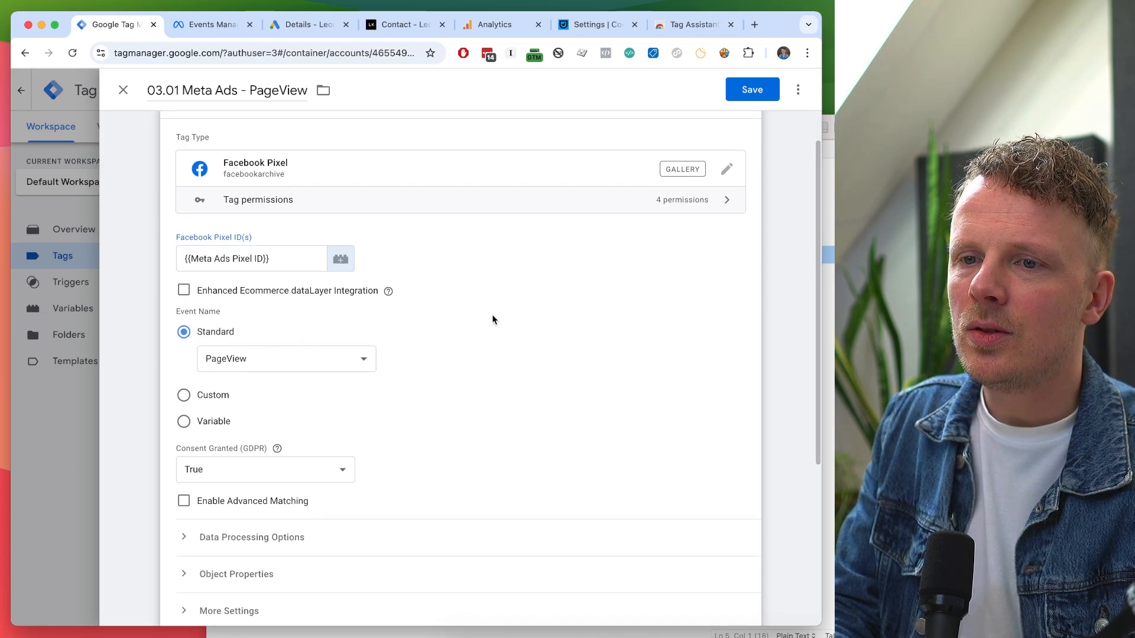
{"action": "scroll", "coordinate": [495, 320], "scroll_direction": "down", "scroll_amount": 5}
{"action": "scroll", "coordinate": [494, 320], "scroll_direction": "up", "scroll_amount": 6}
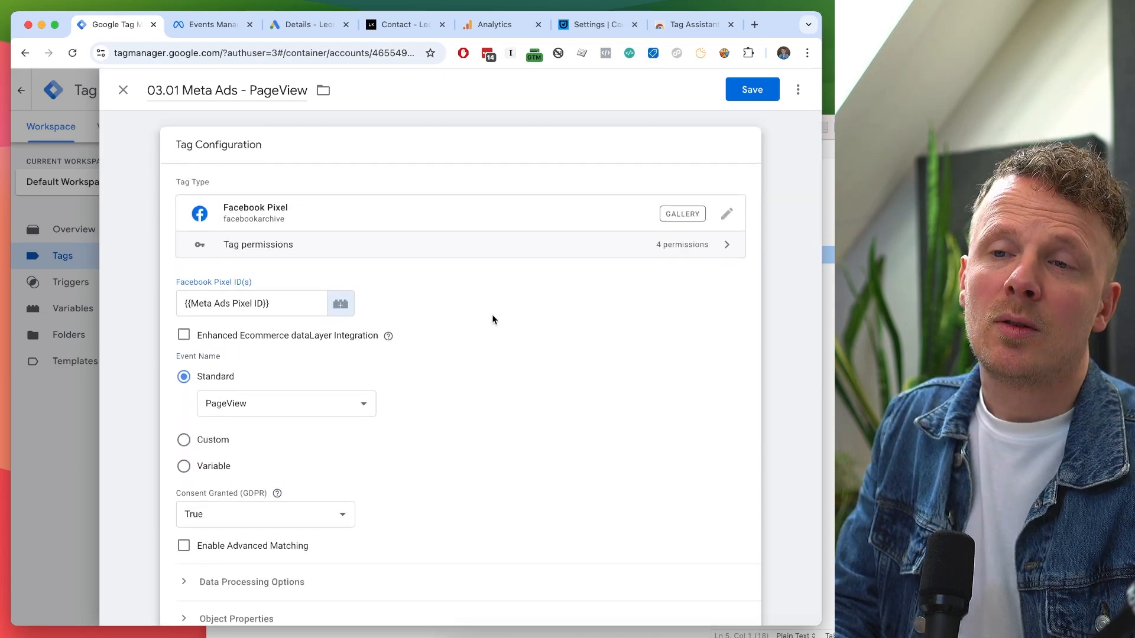
{"action": "left_click", "coordinate": [269, 402]}
{"action": "left_click", "coordinate": [232, 405]}
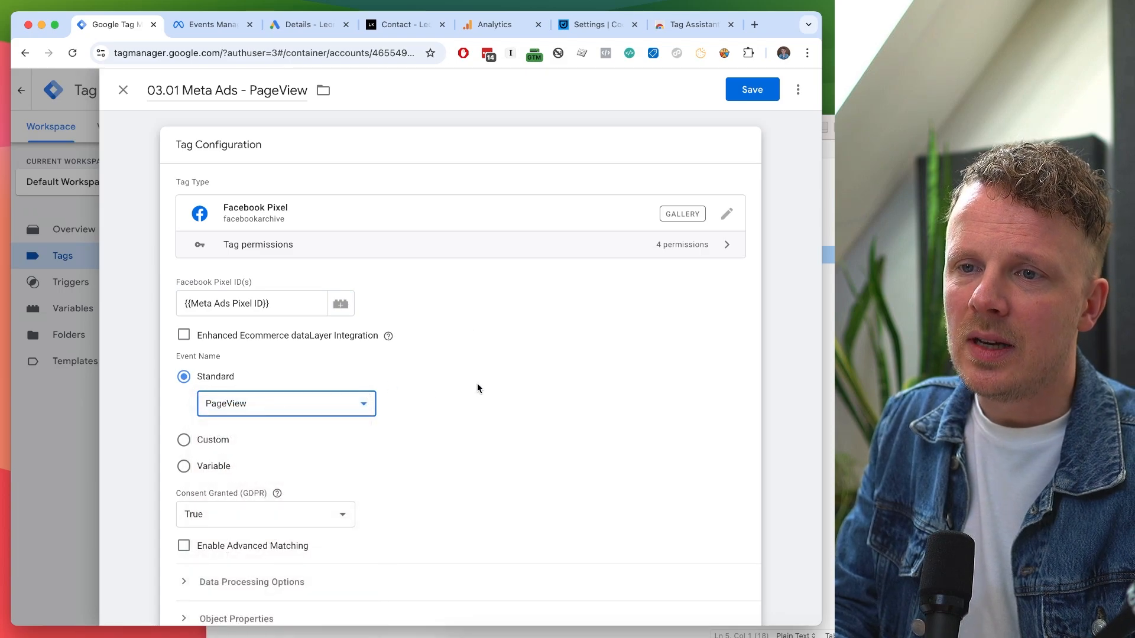
{"action": "left_click", "coordinate": [478, 387]}
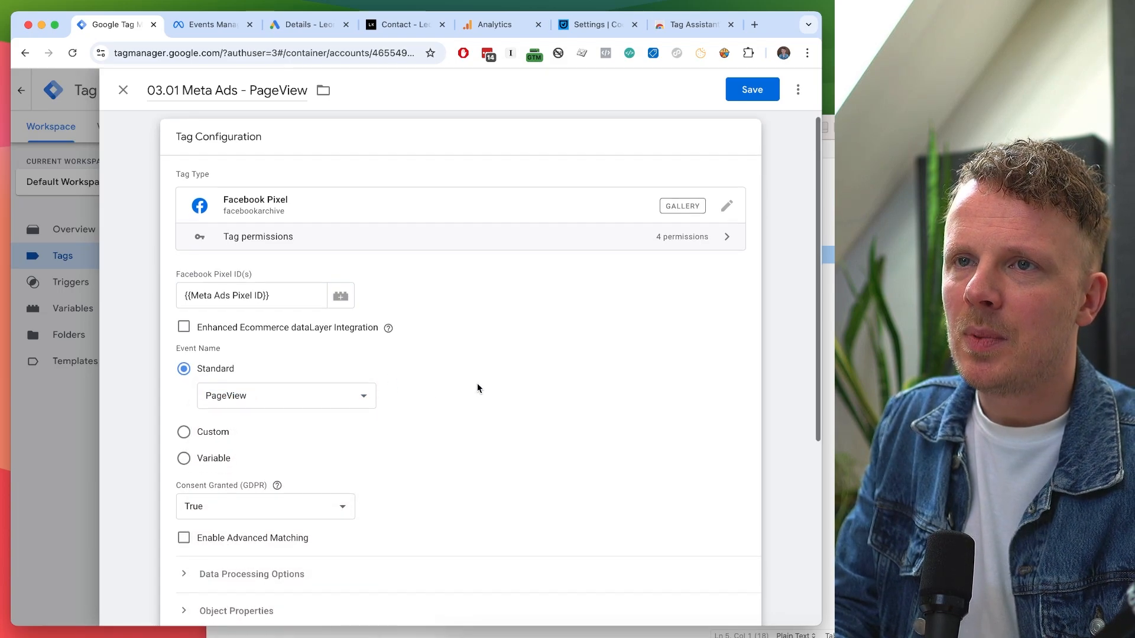
Fire the 03.01 Meta Ads - PageView tag on Initialization - All Pages and save it.
{"action": "scroll", "coordinate": [477, 388], "scroll_direction": "down", "scroll_amount": 5}
{"action": "left_click", "coordinate": [325, 491]}
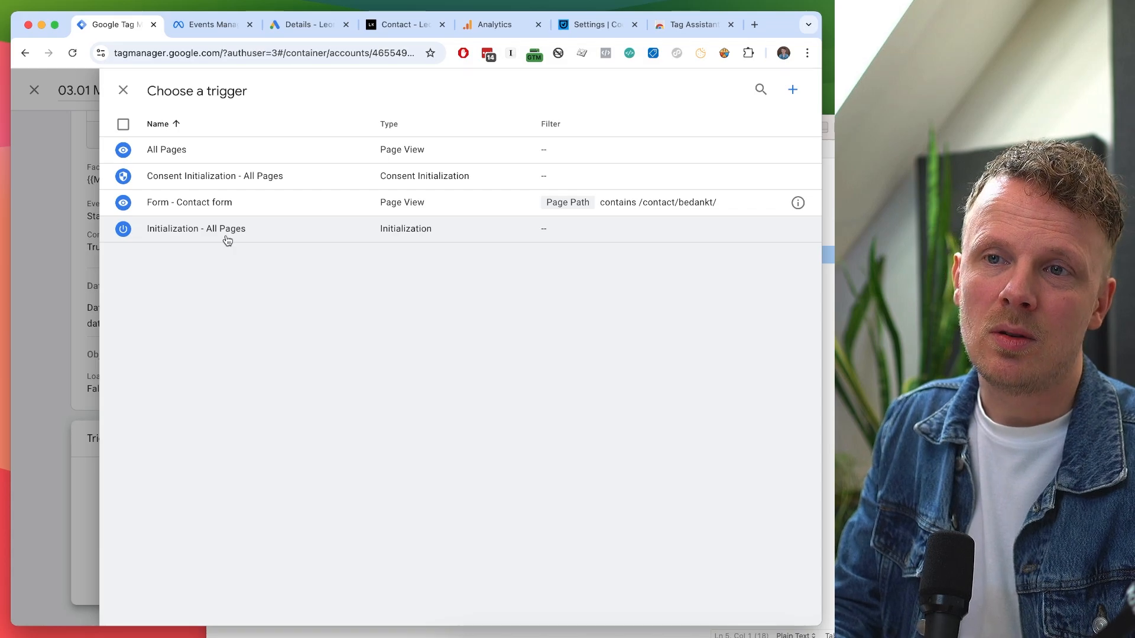
{"action": "left_click", "coordinate": [228, 240]}
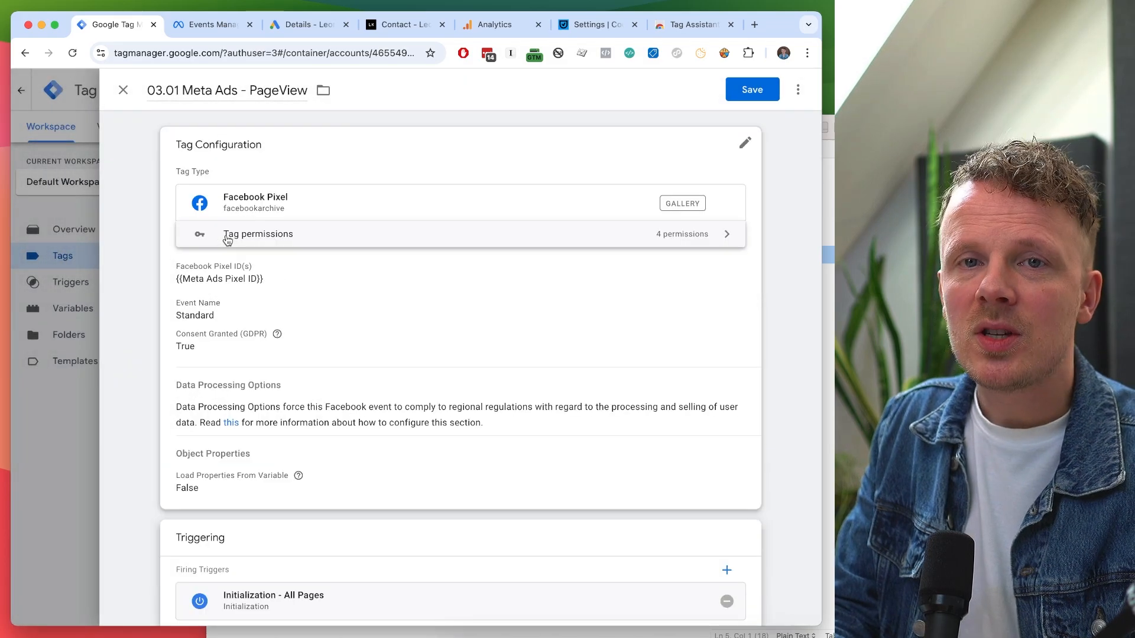
{"action": "left_click", "coordinate": [749, 90]}
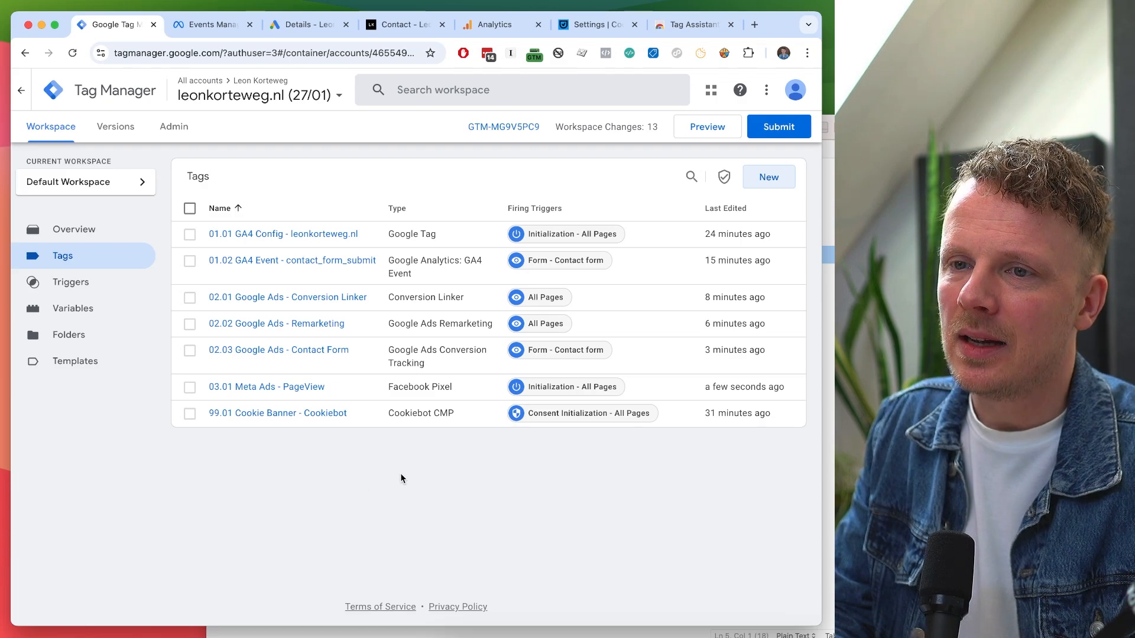
Create a new Facebook Pixel tag named '03.02 Meta Ad - Contact'.
{"action": "left_click", "coordinate": [769, 177]}
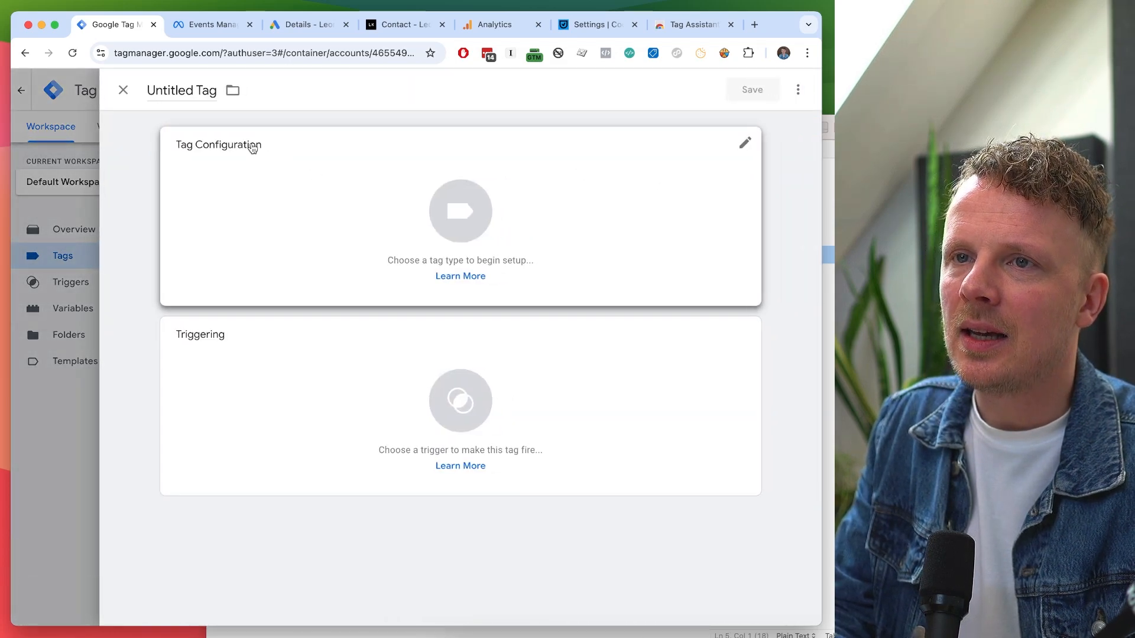
{"action": "double_click", "coordinate": [188, 86]}
{"action": "triple_click", "coordinate": [188, 87]}
{"action": "type", "text": "03.02 "}
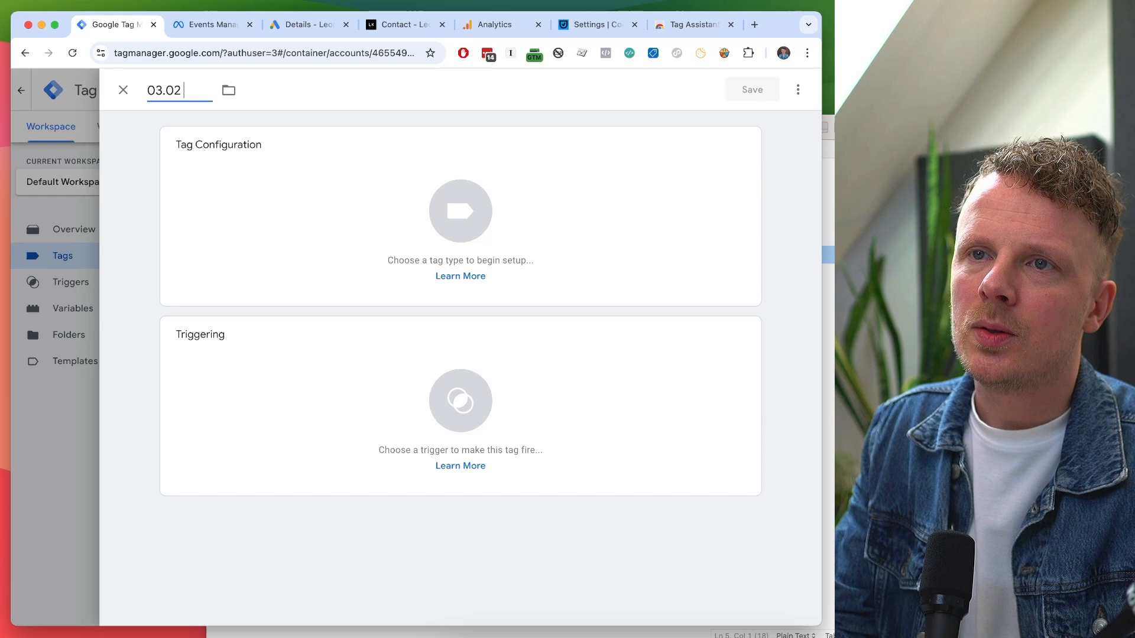
{"action": "type", "text": "Meta Ad"}
{"action": "type", "text": "-"}
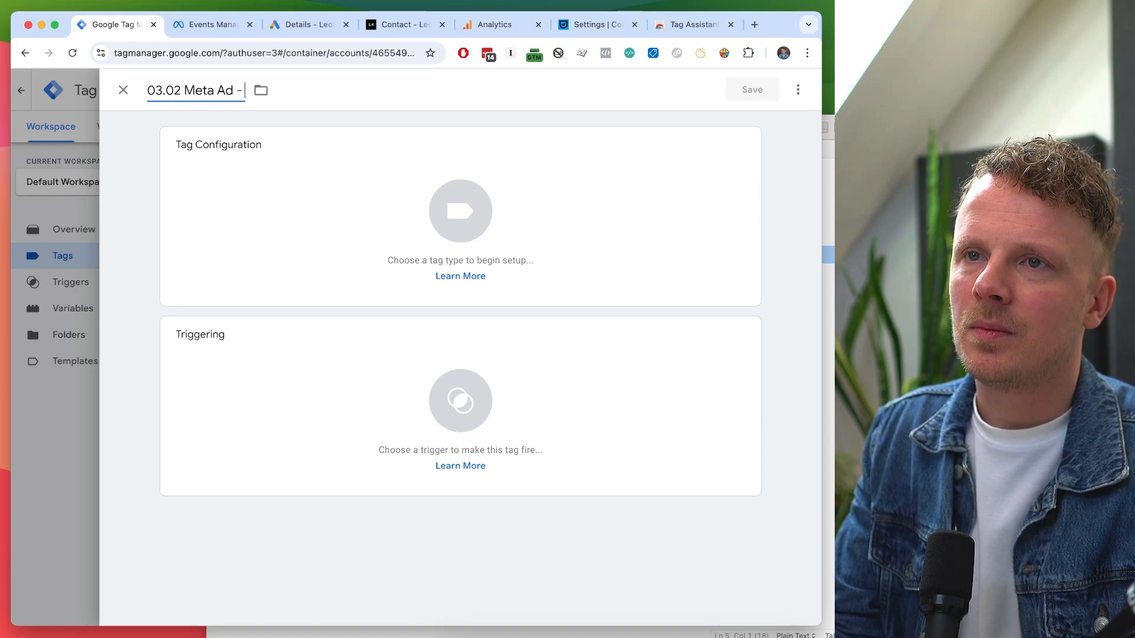
{"action": "type", "text": " Contact"}
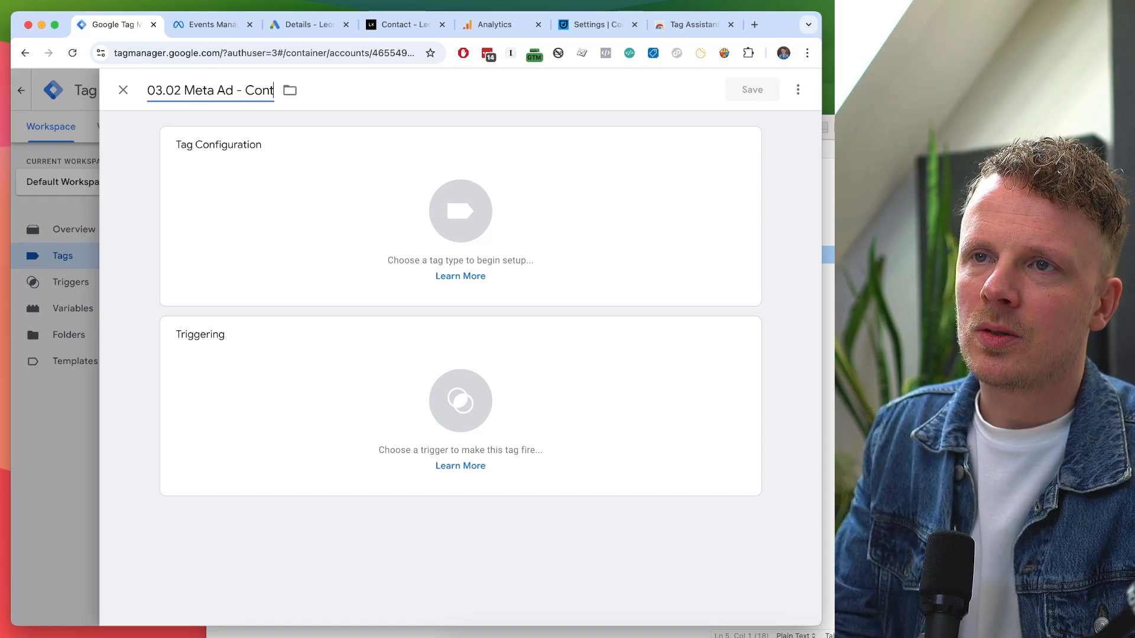
{"action": "left_click", "coordinate": [225, 193]}
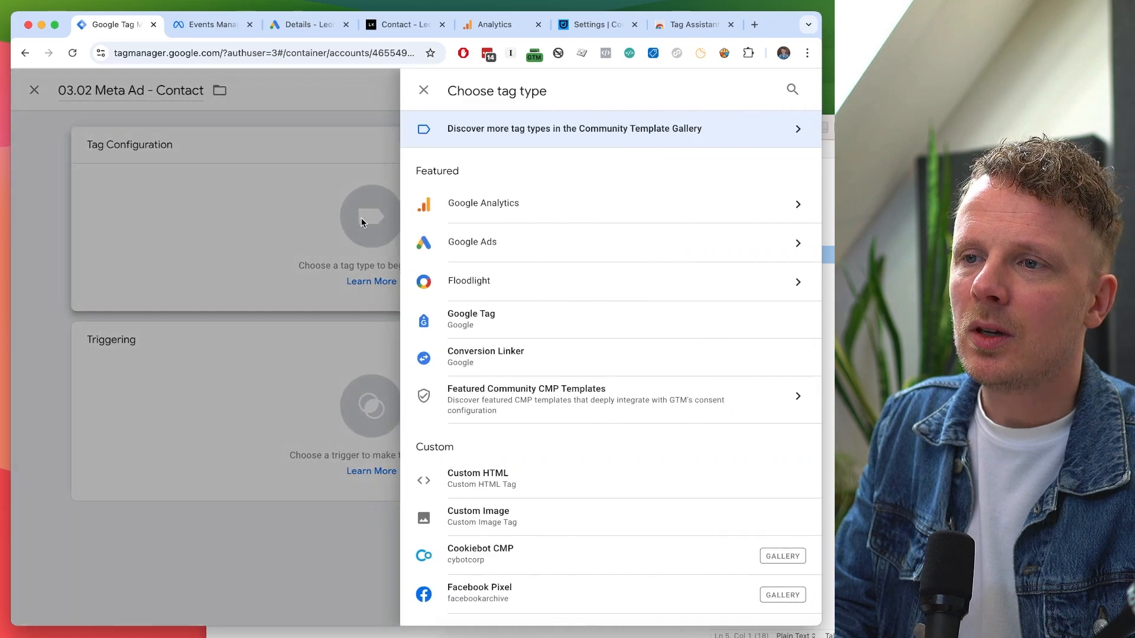
{"action": "scroll", "coordinate": [515, 240], "scroll_direction": "down", "scroll_amount": 5}
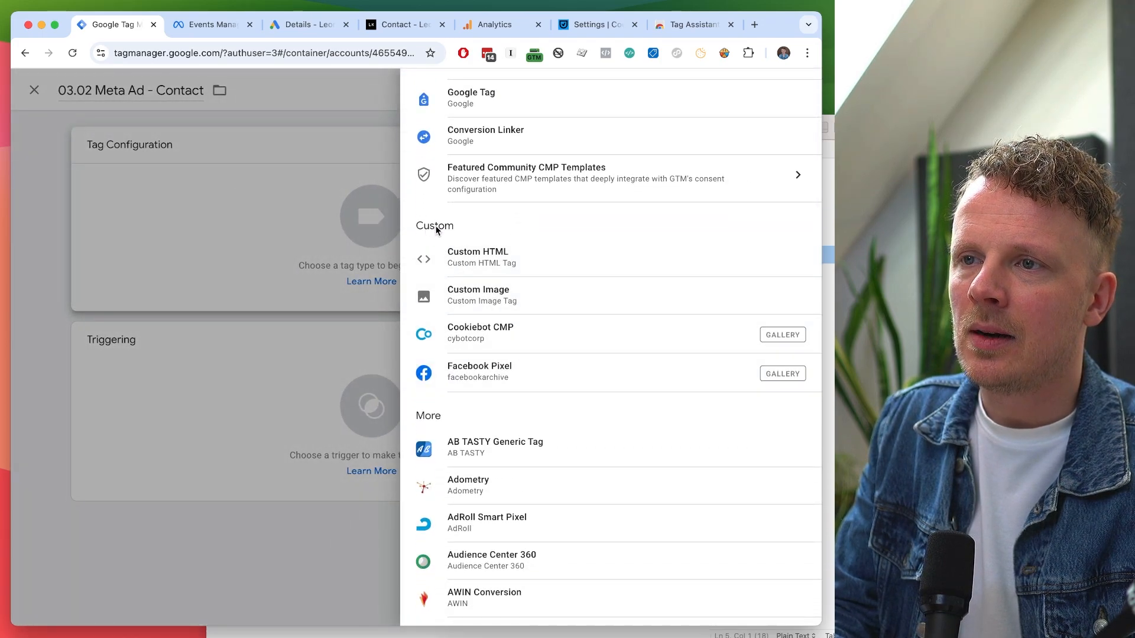
{"action": "left_click", "coordinate": [534, 372]}
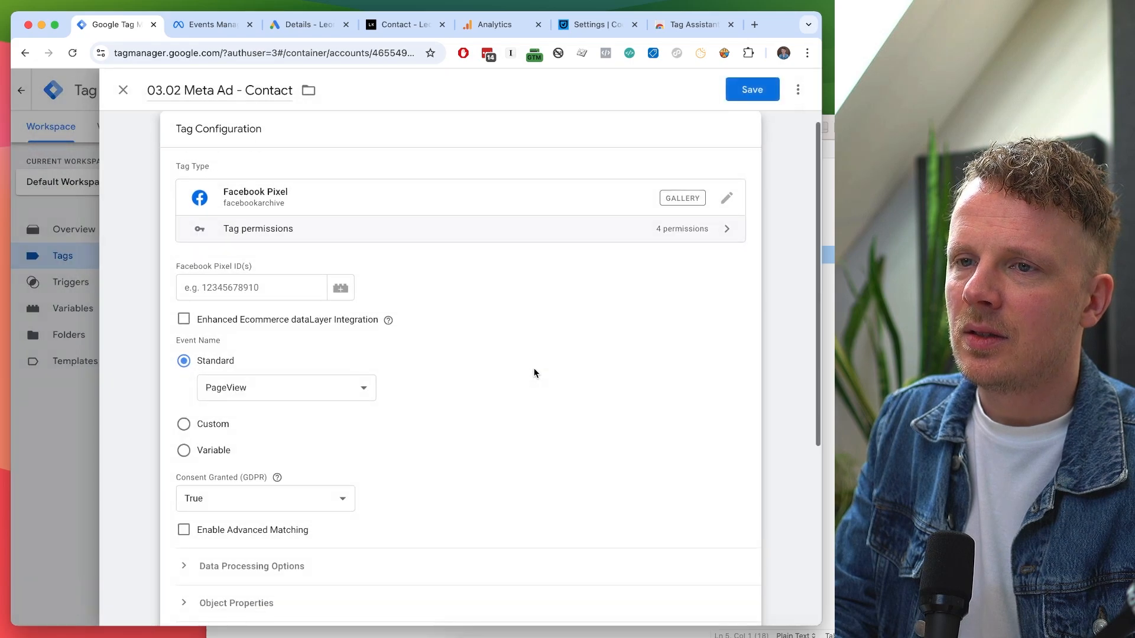
Set the Pixel ID to {{Meta Ads Pixel ID}} and the standard event to Contact.
{"action": "left_click", "coordinate": [285, 288]}
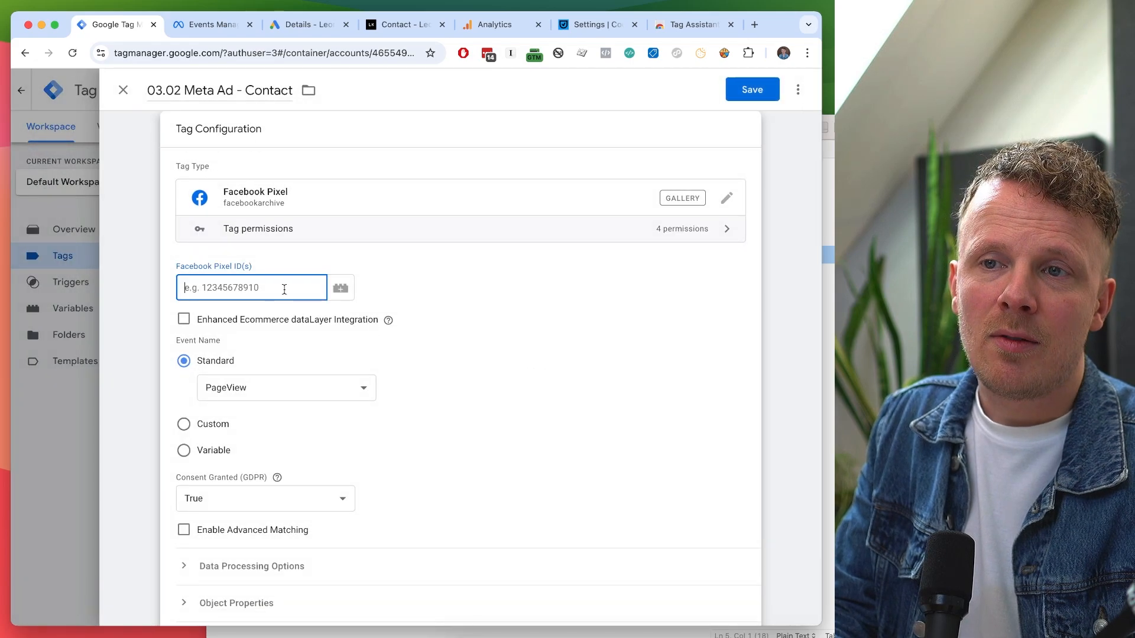
{"action": "left_click", "coordinate": [341, 291]}
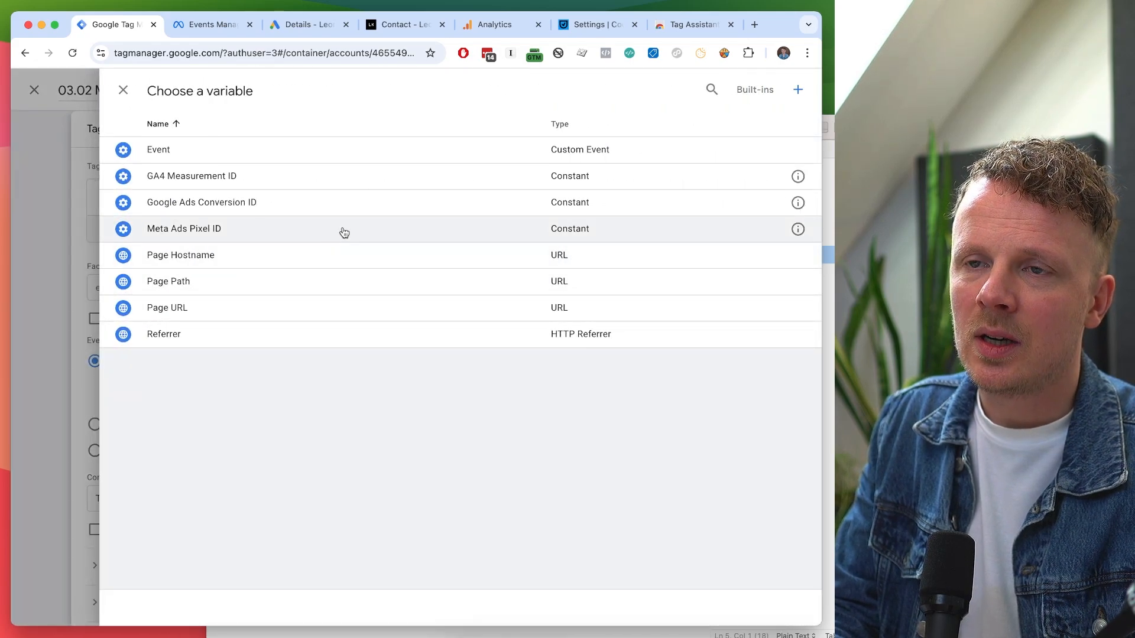
{"action": "left_click", "coordinate": [344, 232]}
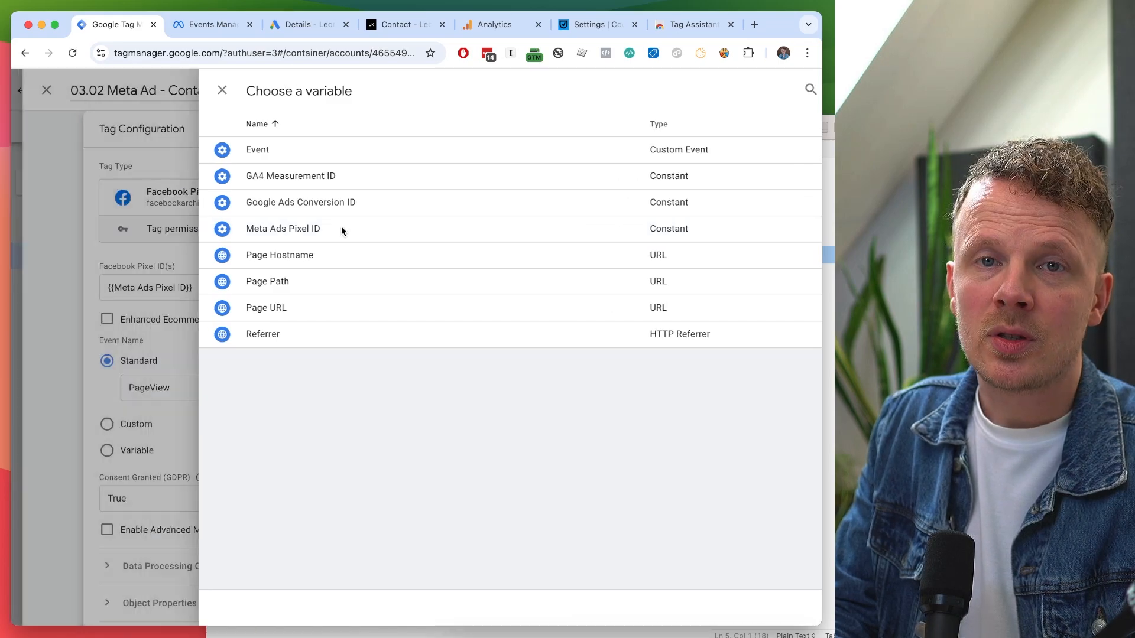
{"action": "scroll", "coordinate": [464, 317], "scroll_direction": "down", "scroll_amount": 2}
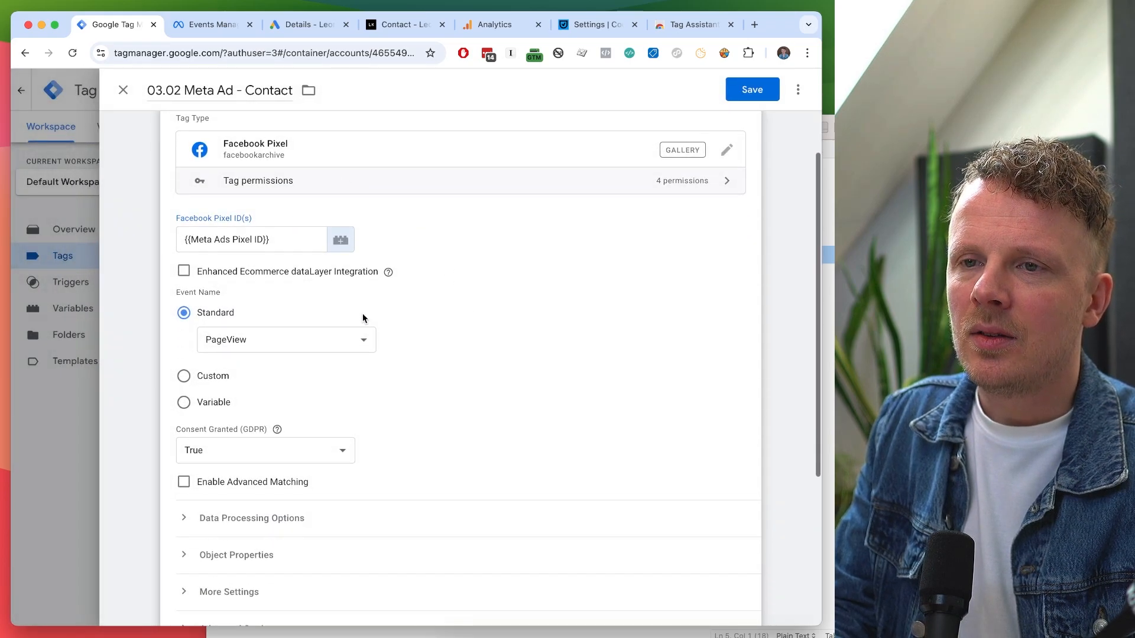
{"action": "left_click", "coordinate": [247, 340]}
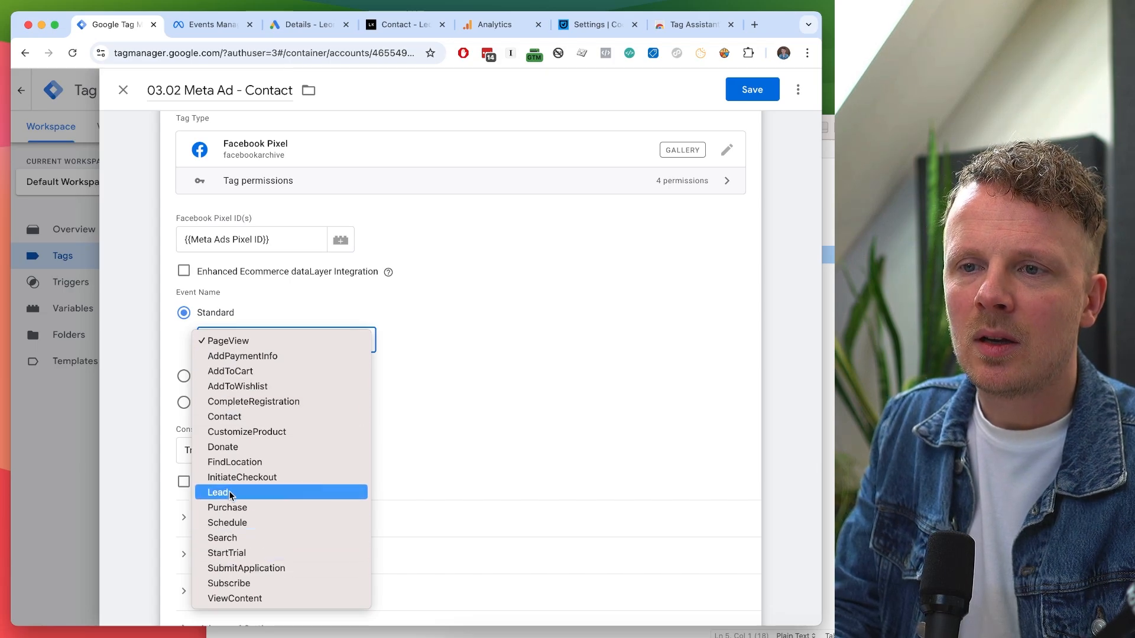
{"action": "left_click", "coordinate": [251, 417]}
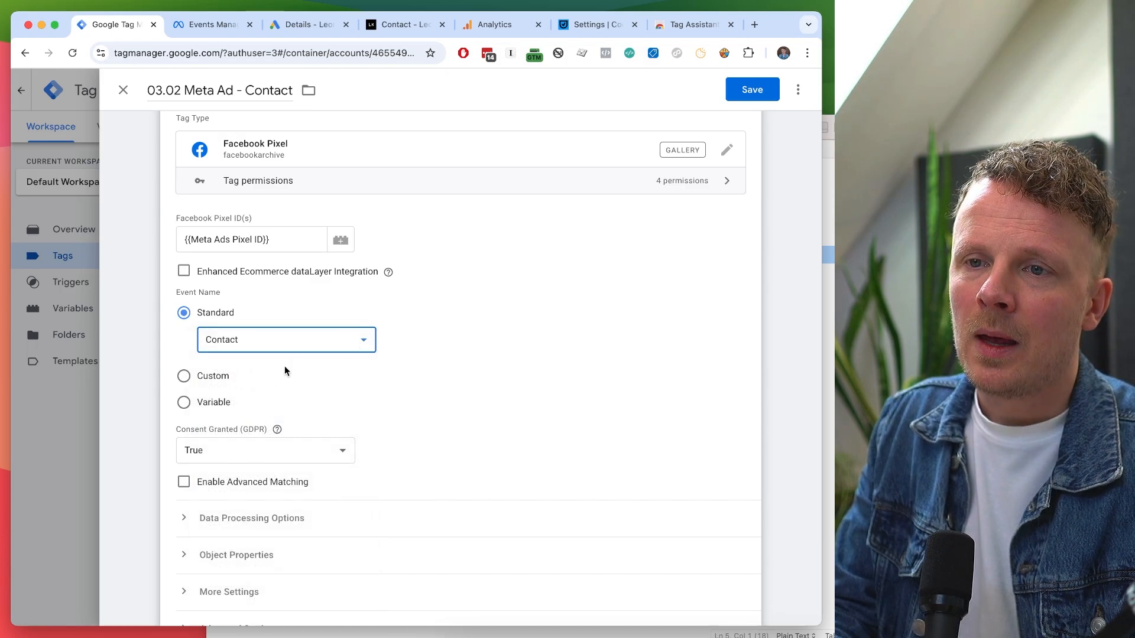
{"action": "left_click", "coordinate": [274, 346]}
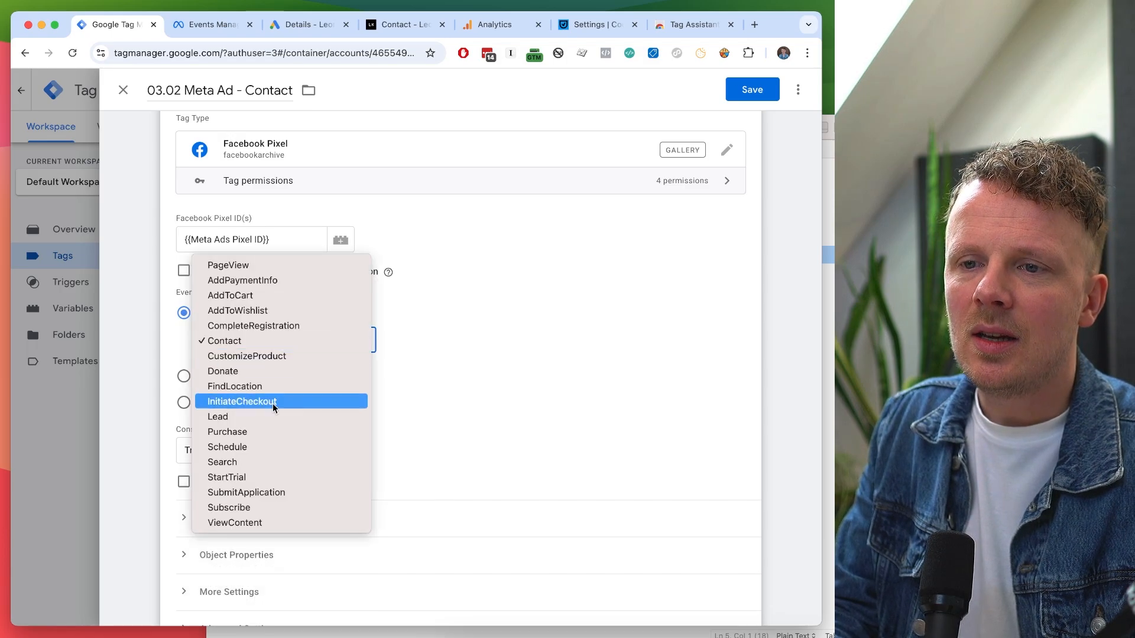
{"action": "left_click", "coordinate": [452, 409]}
{"action": "left_click", "coordinate": [216, 376]}
{"action": "left_click", "coordinate": [223, 369]}
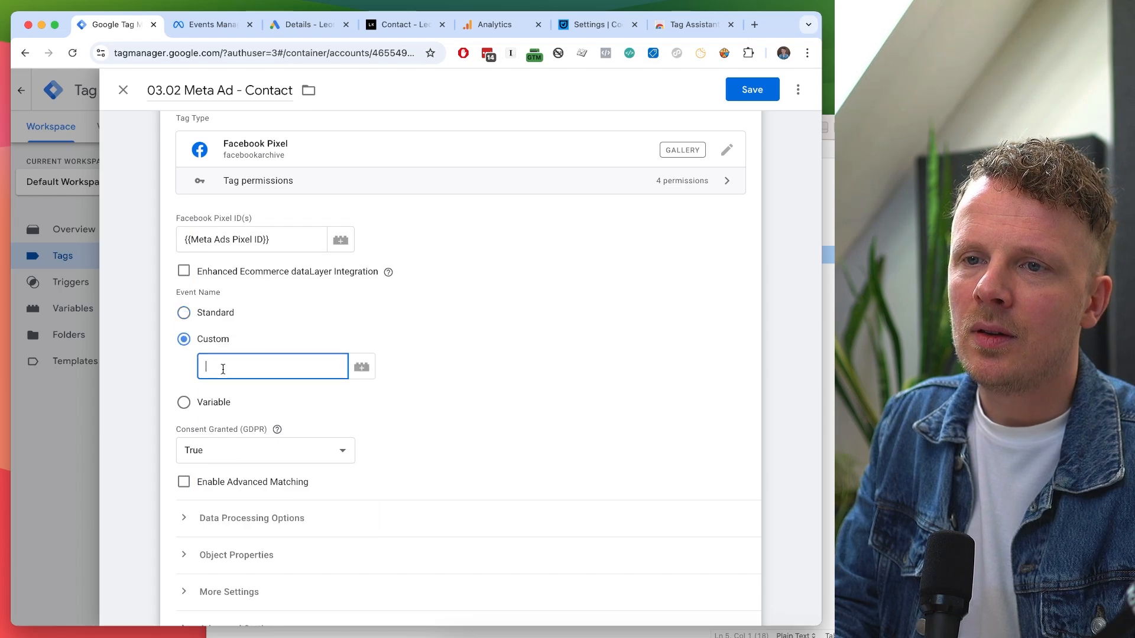
{"action": "left_click", "coordinate": [208, 314]}
{"action": "left_click", "coordinate": [240, 343]}
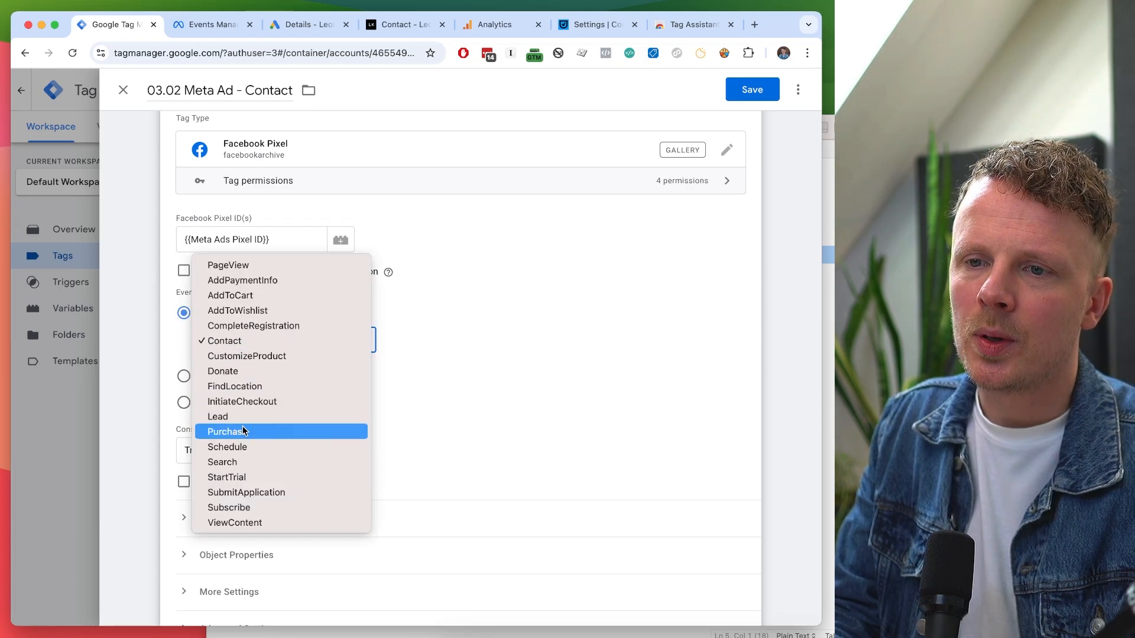
{"action": "left_click", "coordinate": [274, 341]}
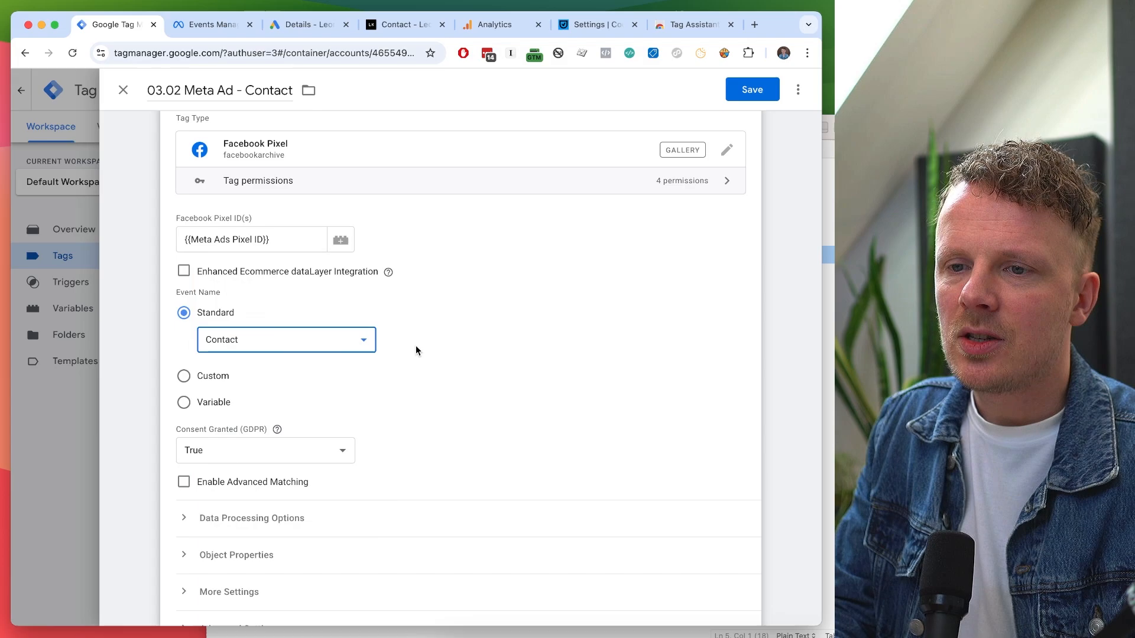
Attach the Form - Contact form trigger to the tag.
{"action": "scroll", "coordinate": [416, 345], "scroll_direction": "up", "scroll_amount": 1}
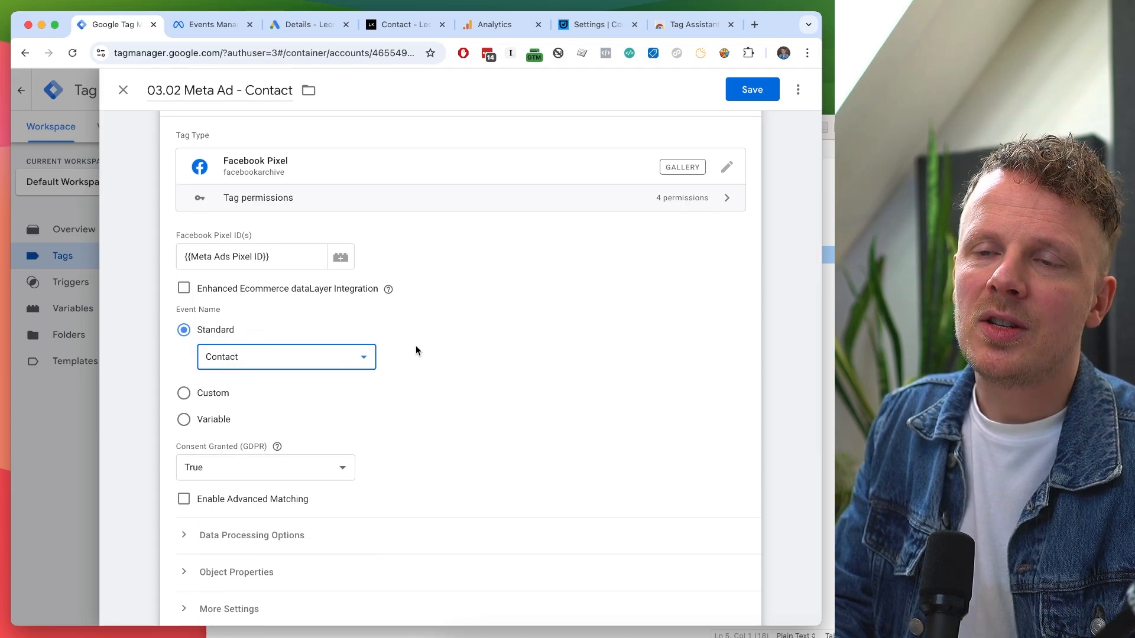
{"action": "scroll", "coordinate": [417, 347], "scroll_direction": "down", "scroll_amount": 1}
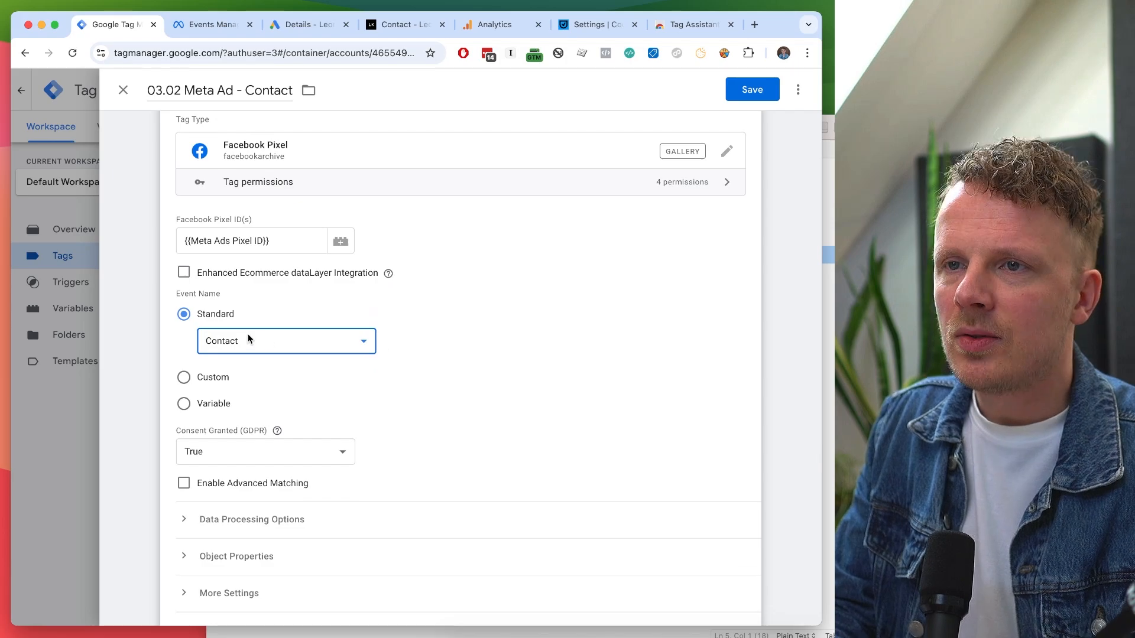
{"action": "scroll", "coordinate": [443, 340], "scroll_direction": "down", "scroll_amount": 5}
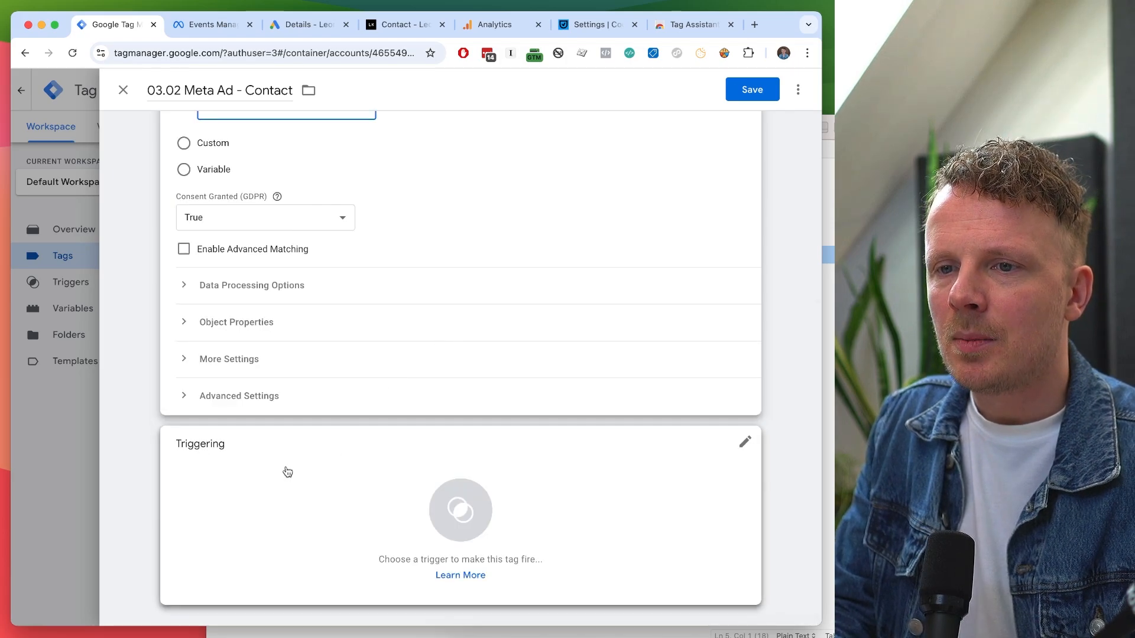
{"action": "left_click", "coordinate": [286, 473]}
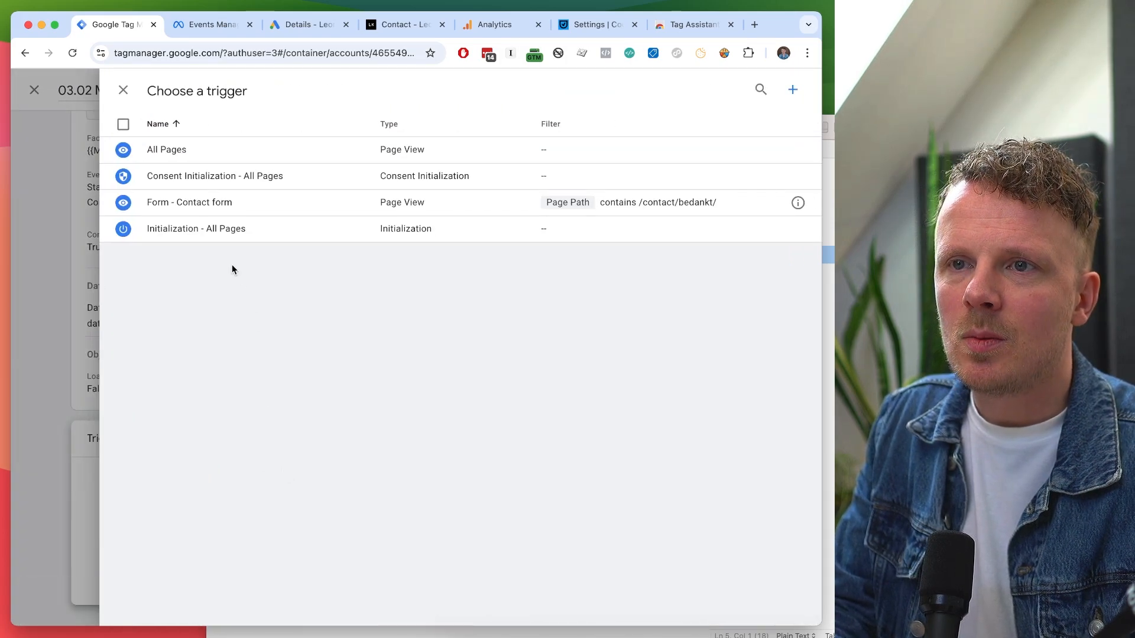
{"action": "left_click", "coordinate": [195, 205]}
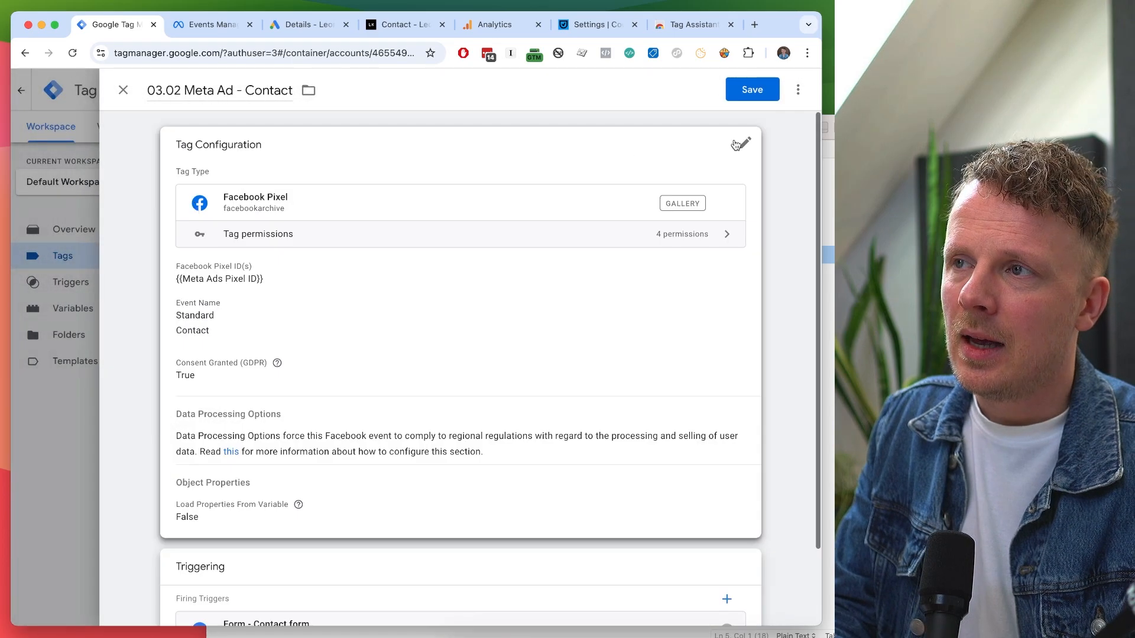
Save the 03.02 Meta Ad - Contact tag and open the Consent Overview.
{"action": "left_click", "coordinate": [757, 90]}
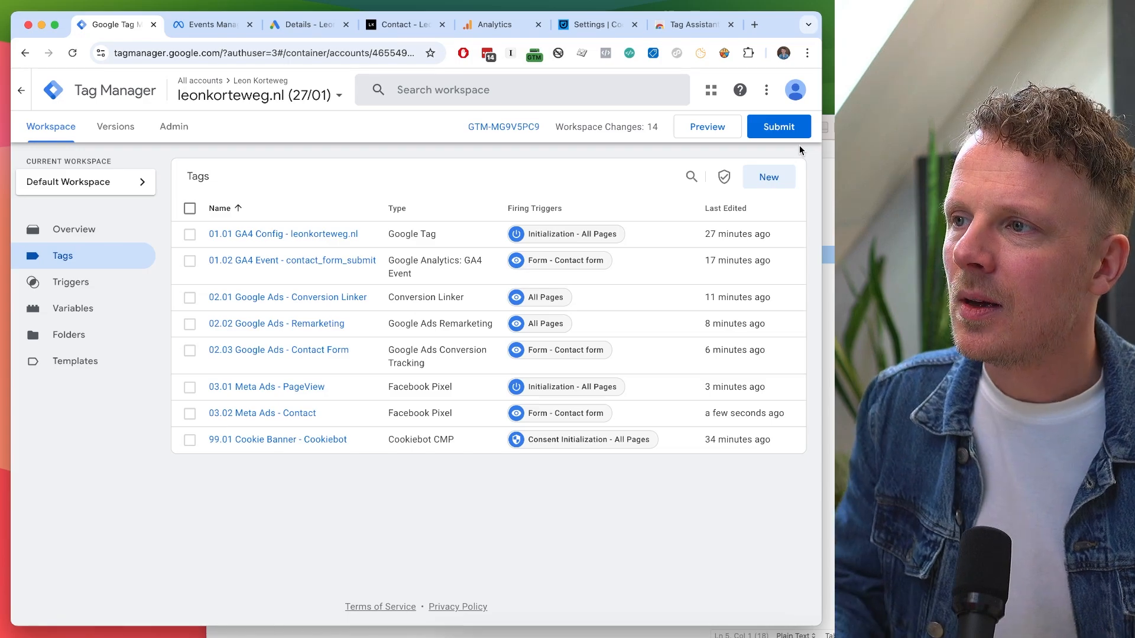
{"action": "left_click", "coordinate": [726, 178]}
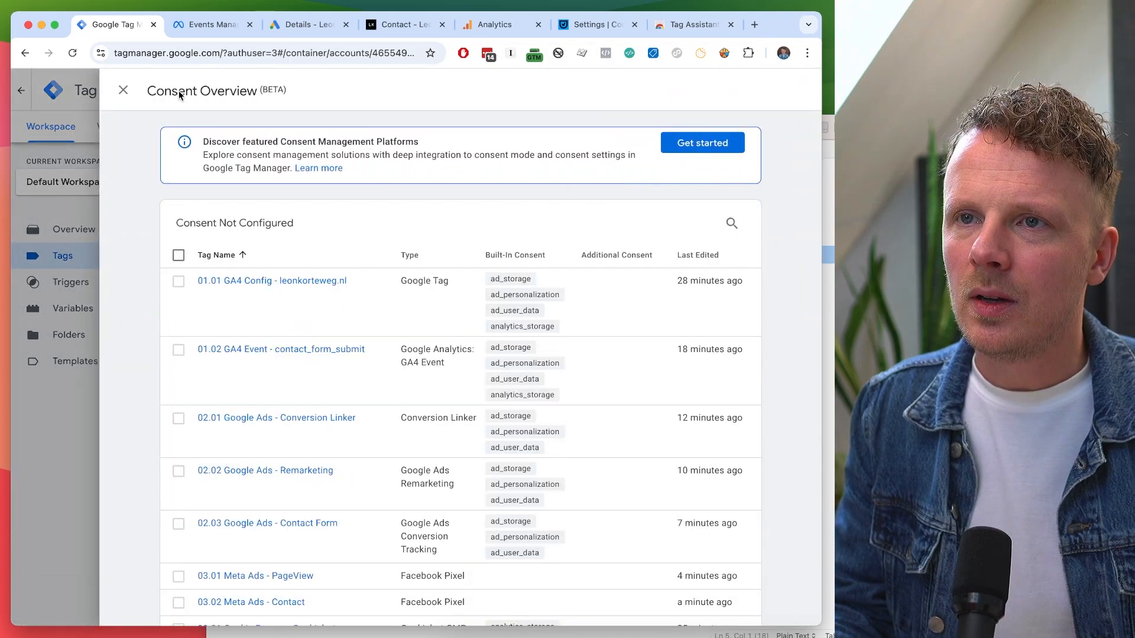
Scan the Consent Overview to see which tags have no consent configured.
{"action": "left_click_drag", "start_coordinate": [179, 91], "coordinate": [210, 97]}
{"action": "left_click", "coordinate": [135, 197]}
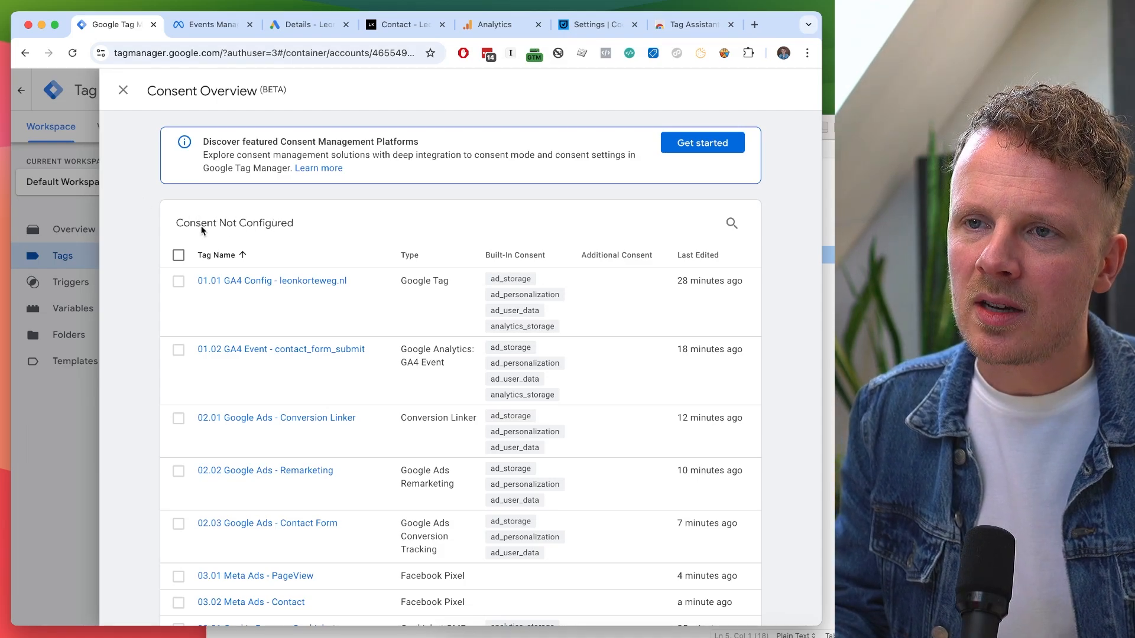
{"action": "left_click_drag", "start_coordinate": [176, 223], "coordinate": [277, 224]}
{"action": "left_click", "coordinate": [320, 225]}
{"action": "scroll", "coordinate": [320, 225], "scroll_direction": "down", "scroll_amount": 5}
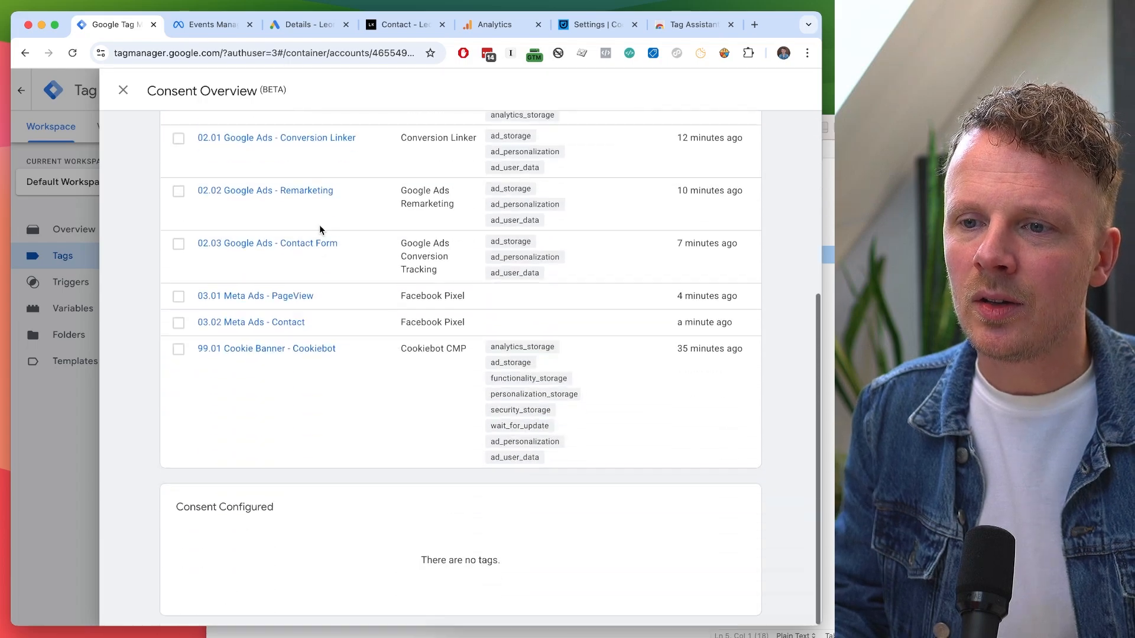
{"action": "scroll", "coordinate": [319, 224], "scroll_direction": "up", "scroll_amount": 5}
{"action": "scroll", "coordinate": [321, 231], "scroll_direction": "down", "scroll_amount": 5}
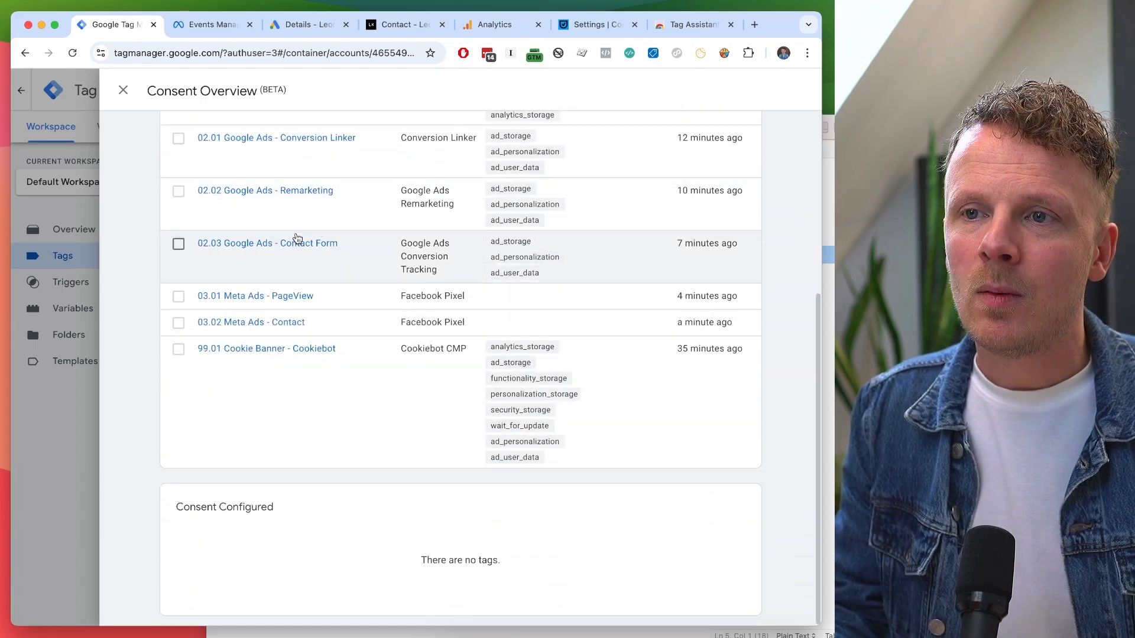
{"action": "scroll", "coordinate": [297, 241], "scroll_direction": "up", "scroll_amount": 5}
{"action": "scroll", "coordinate": [296, 235], "scroll_direction": "down", "scroll_amount": 5}
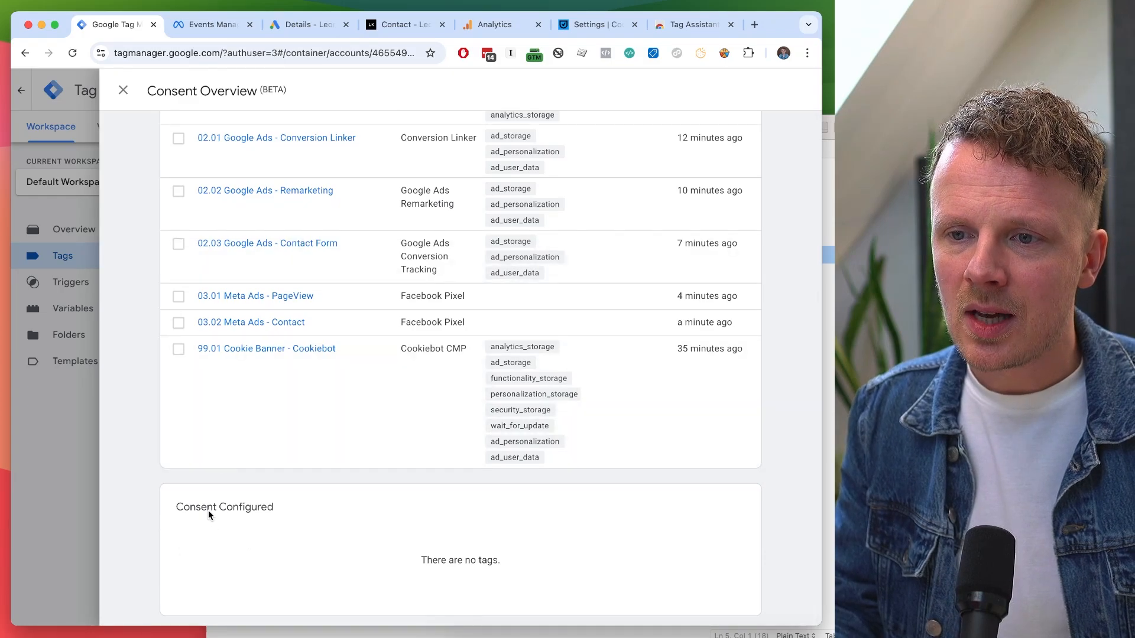
{"action": "scroll", "coordinate": [208, 510], "scroll_direction": "up", "scroll_amount": 5}
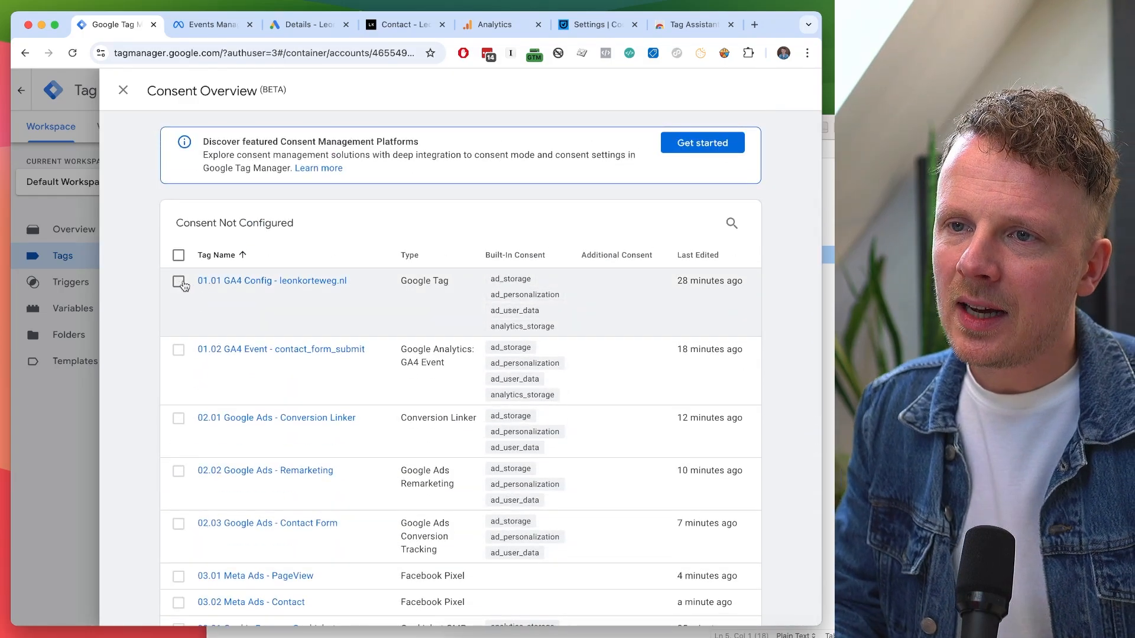
Inspect 01.01 GA4 Config's consent settings, then select the 01.01 and 01.02 GA4 tags.
{"action": "left_click", "coordinate": [218, 284]}
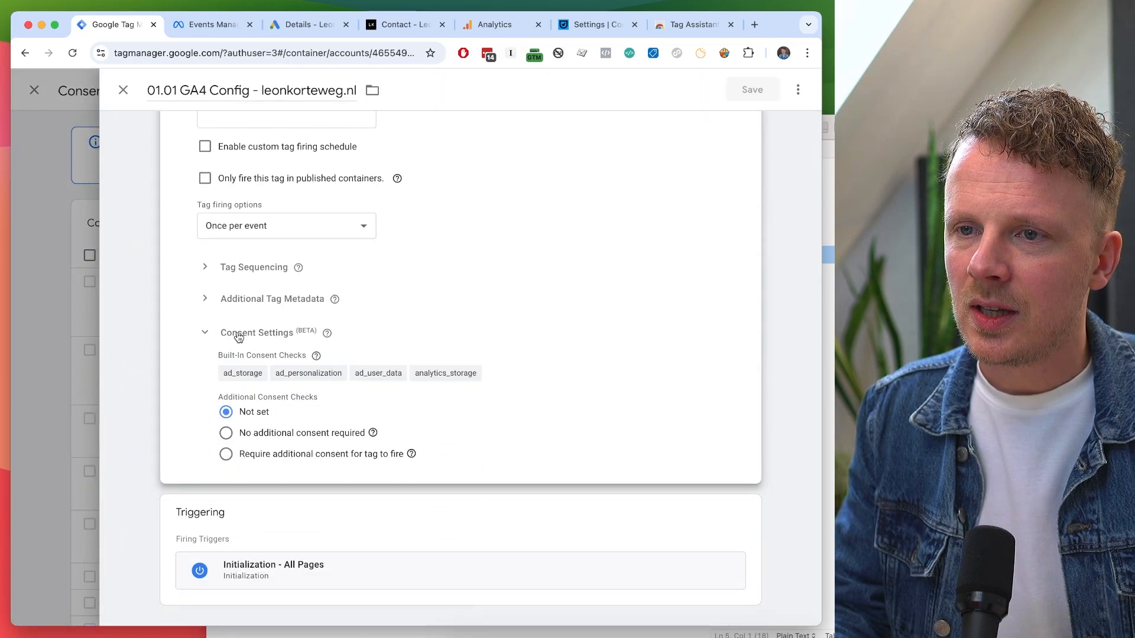
{"action": "left_click", "coordinate": [73, 335]}
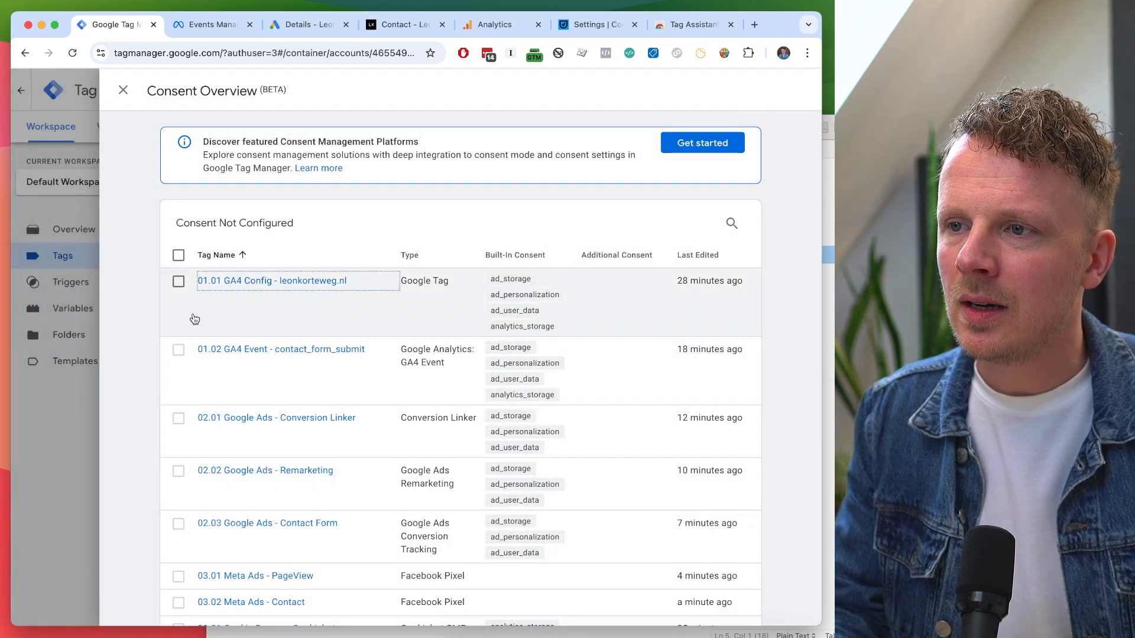
{"action": "left_click", "coordinate": [178, 281]}
{"action": "left_click", "coordinate": [177, 350]}
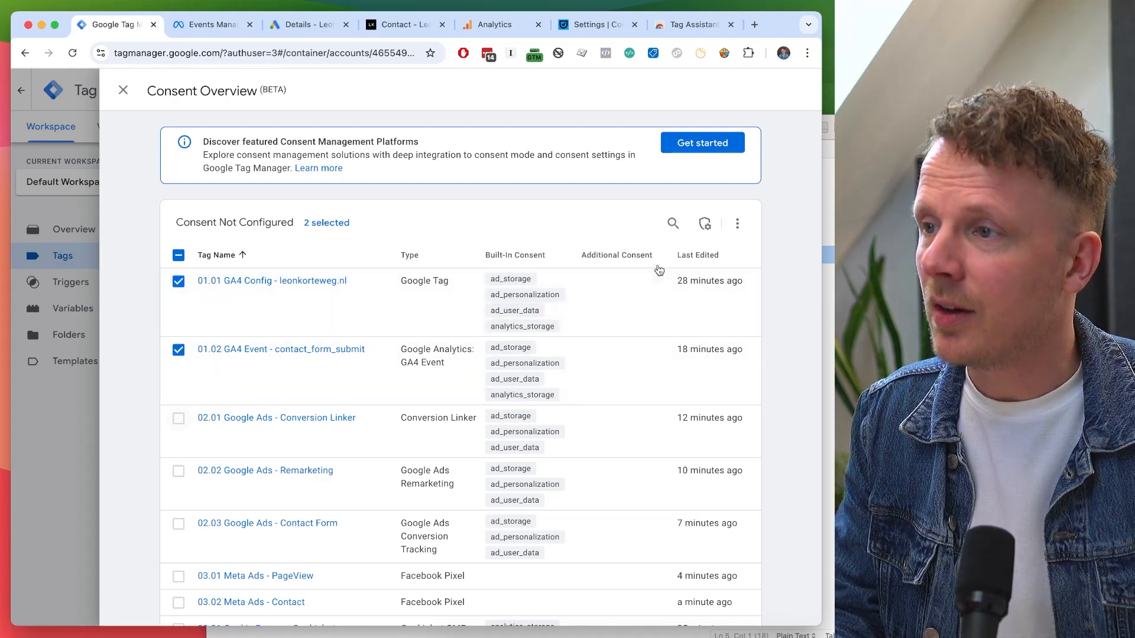
{"action": "left_click", "coordinate": [707, 224]}
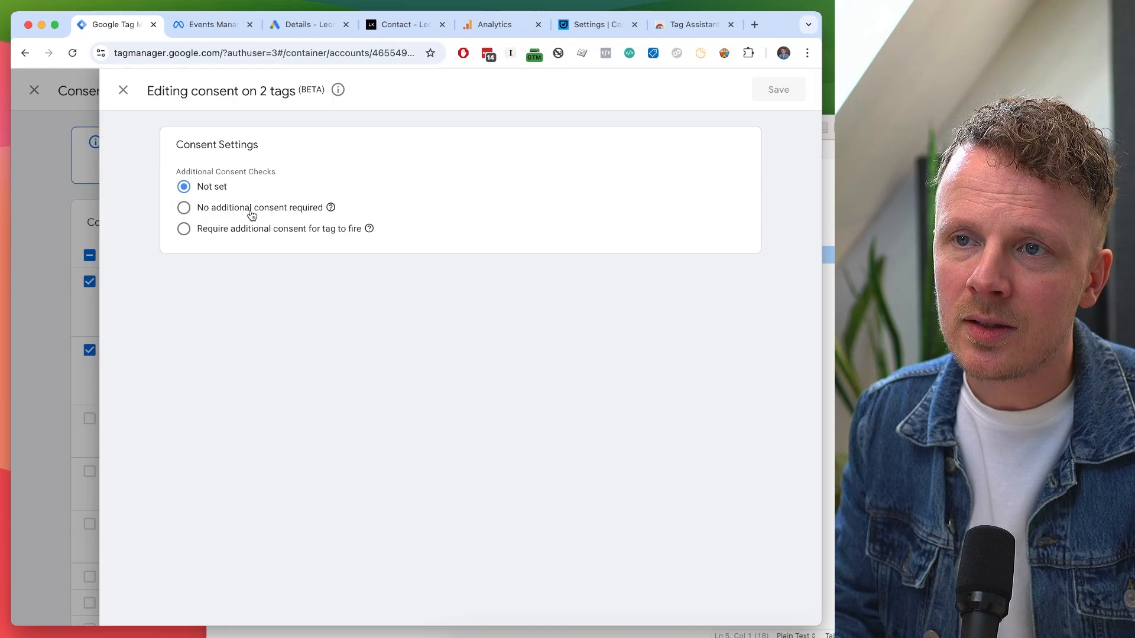
{"action": "left_click", "coordinate": [252, 215]}
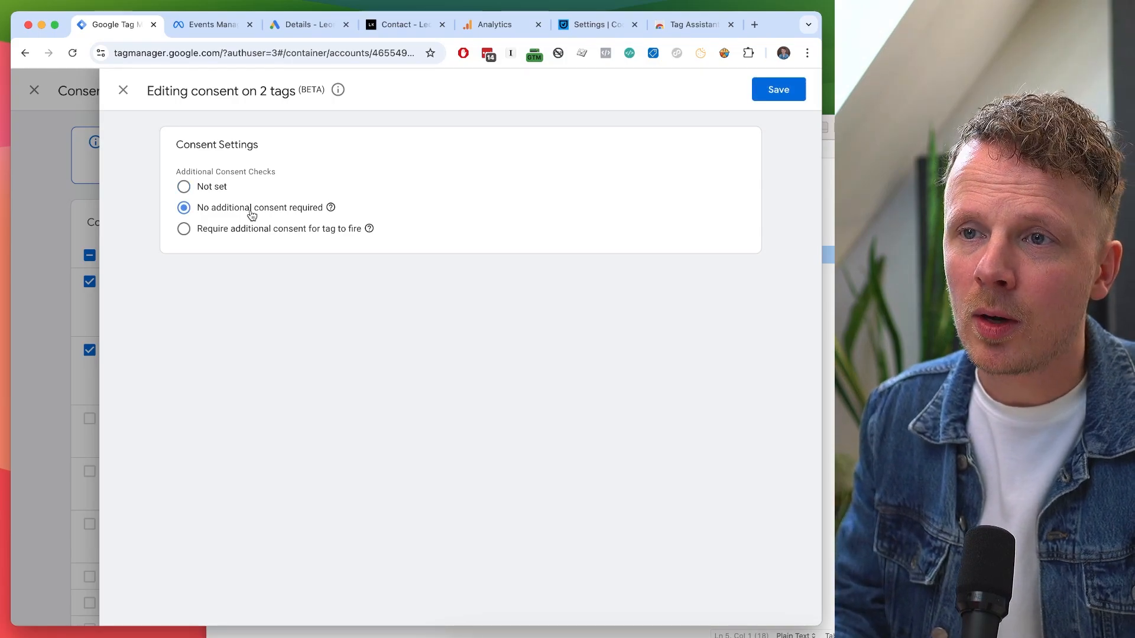
{"action": "left_click", "coordinate": [240, 234]}
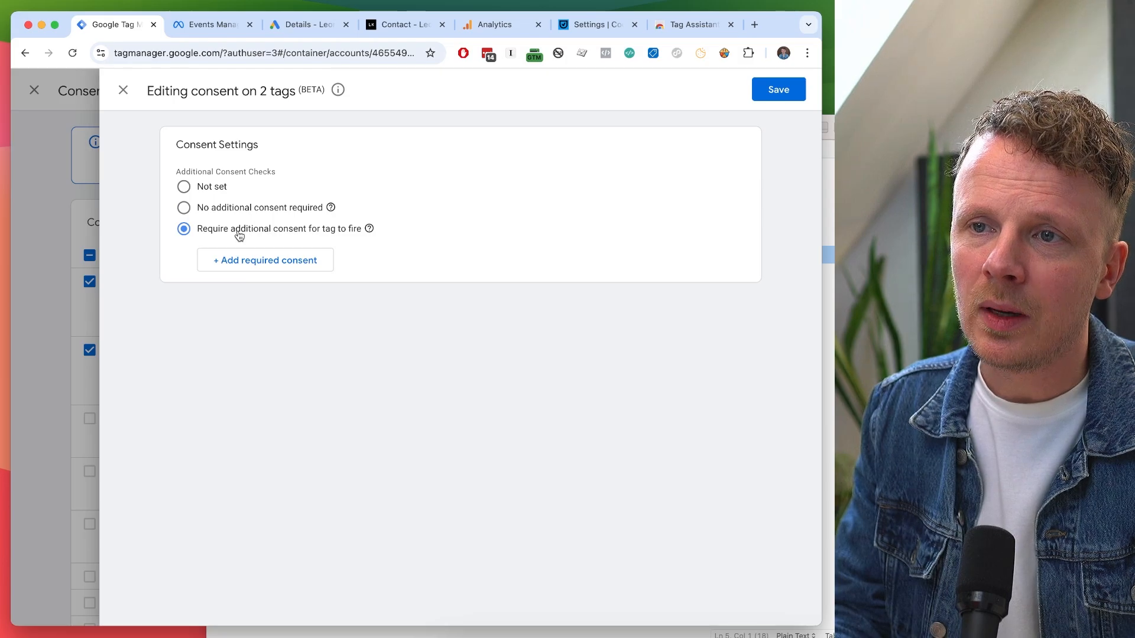
{"action": "left_click", "coordinate": [239, 265]}
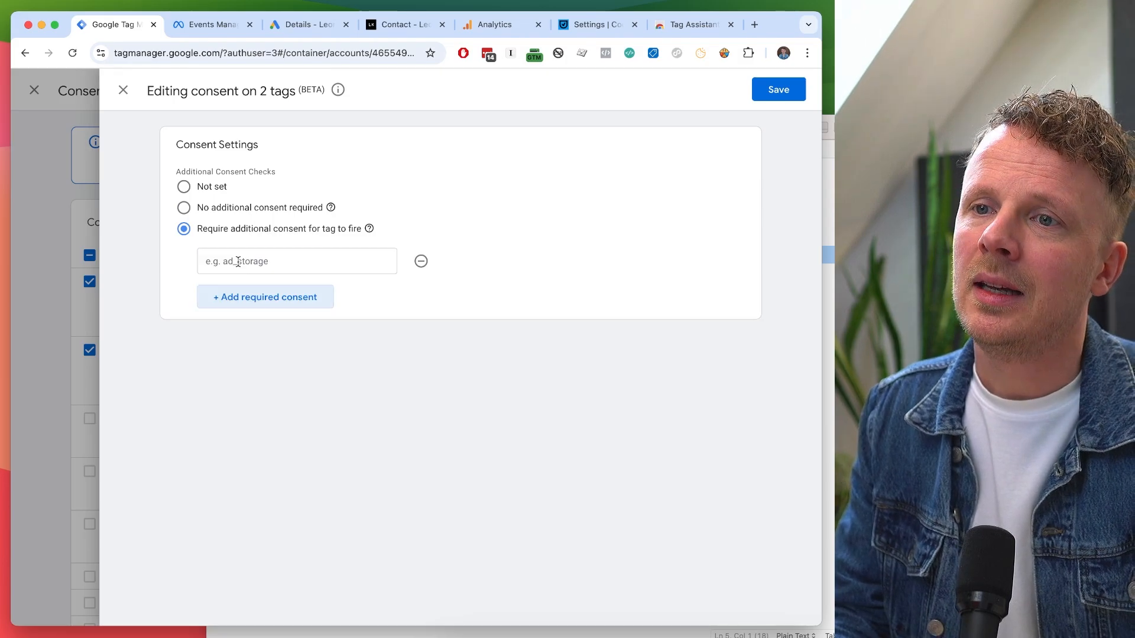
{"action": "left_click", "coordinate": [238, 262]}
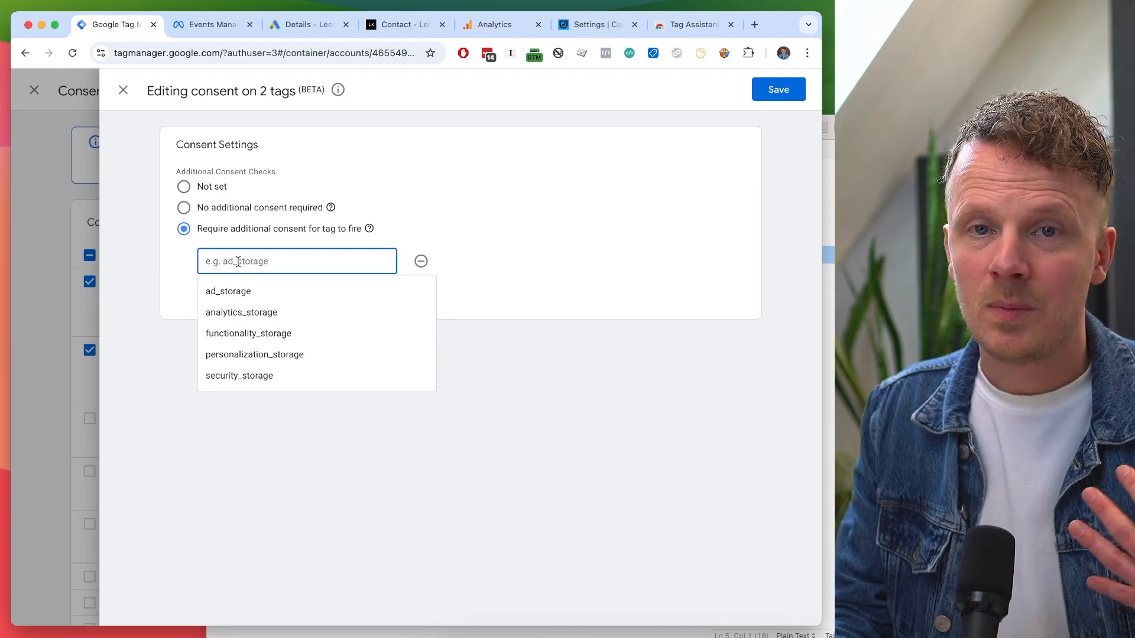
{"action": "left_click", "coordinate": [235, 292]}
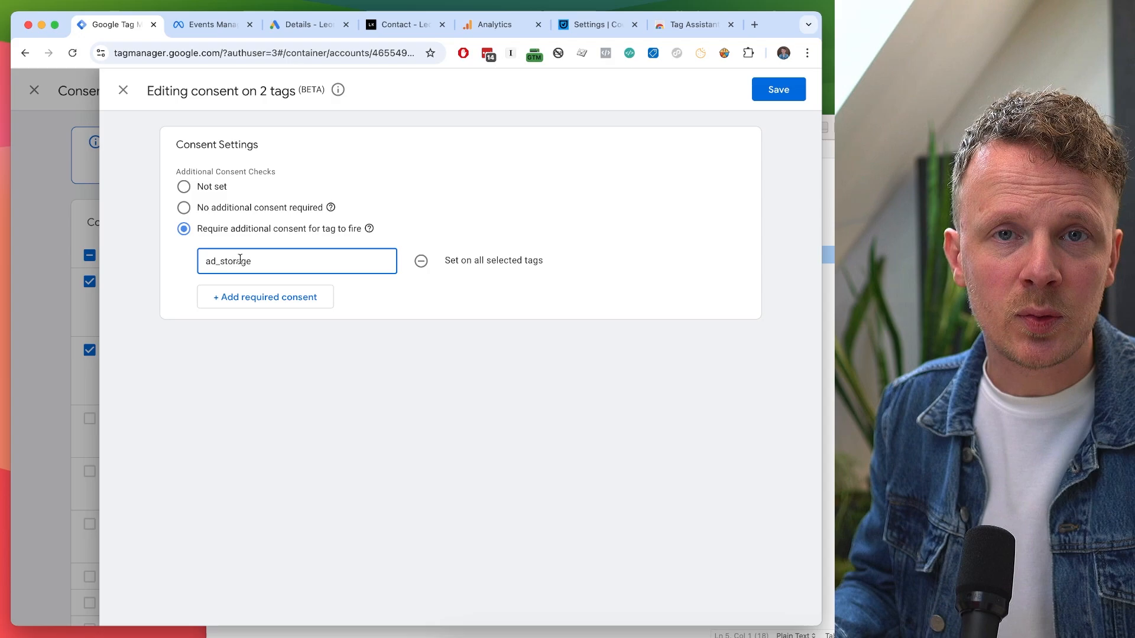
{"action": "left_click", "coordinate": [240, 260]}
{"action": "key", "text": "super+a"}
{"action": "key", "text": "BackSpace"}
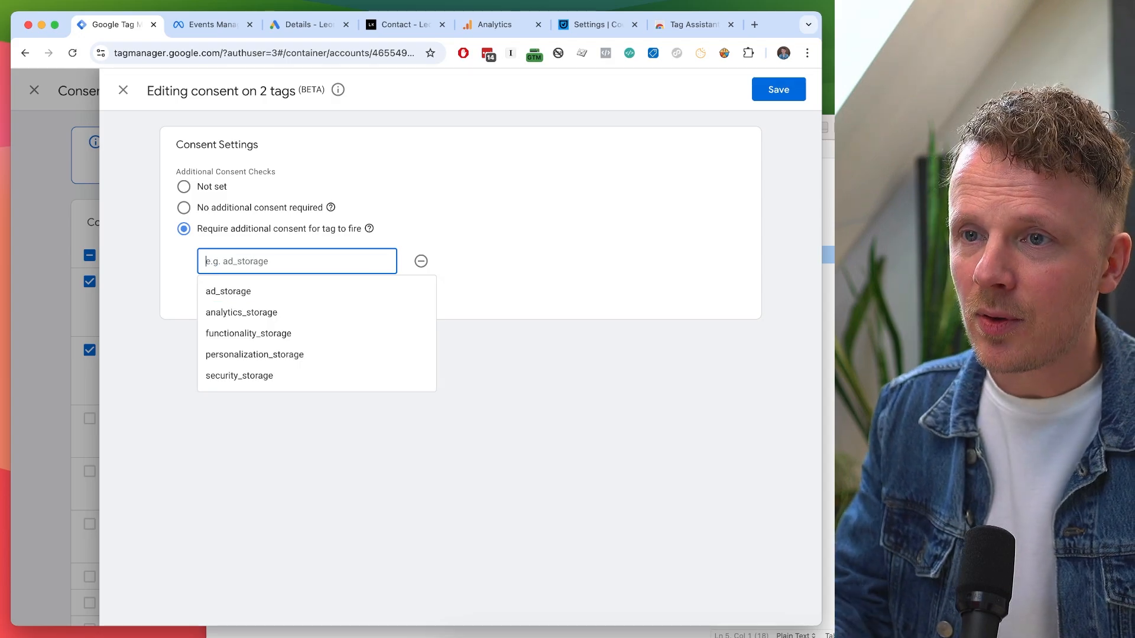
{"action": "left_click", "coordinate": [256, 311]}
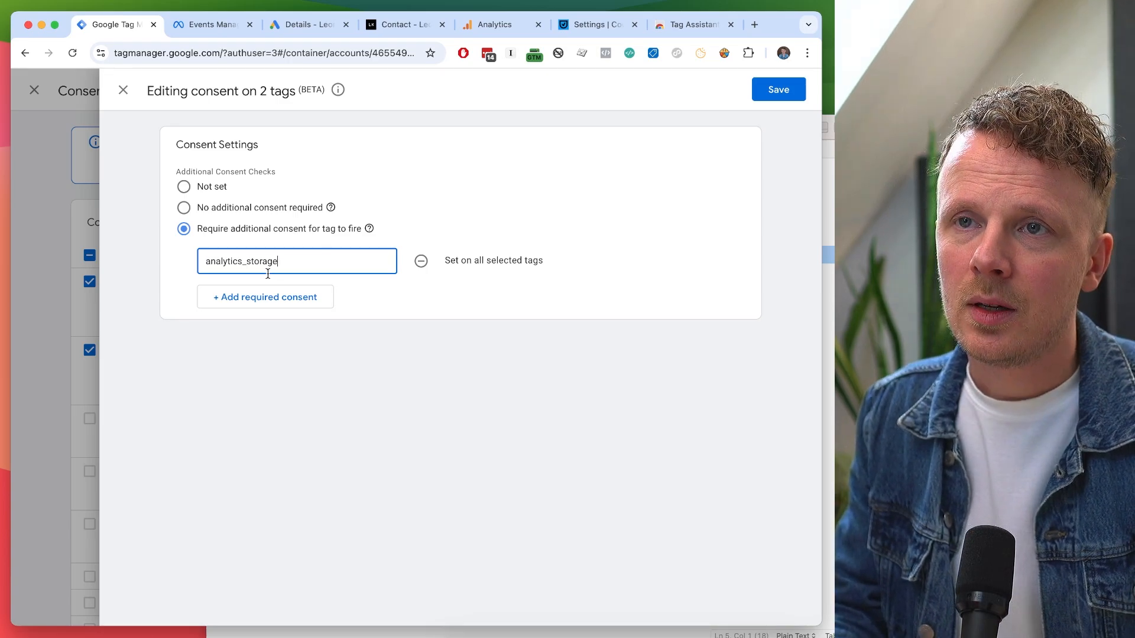
{"action": "left_click", "coordinate": [124, 91]}
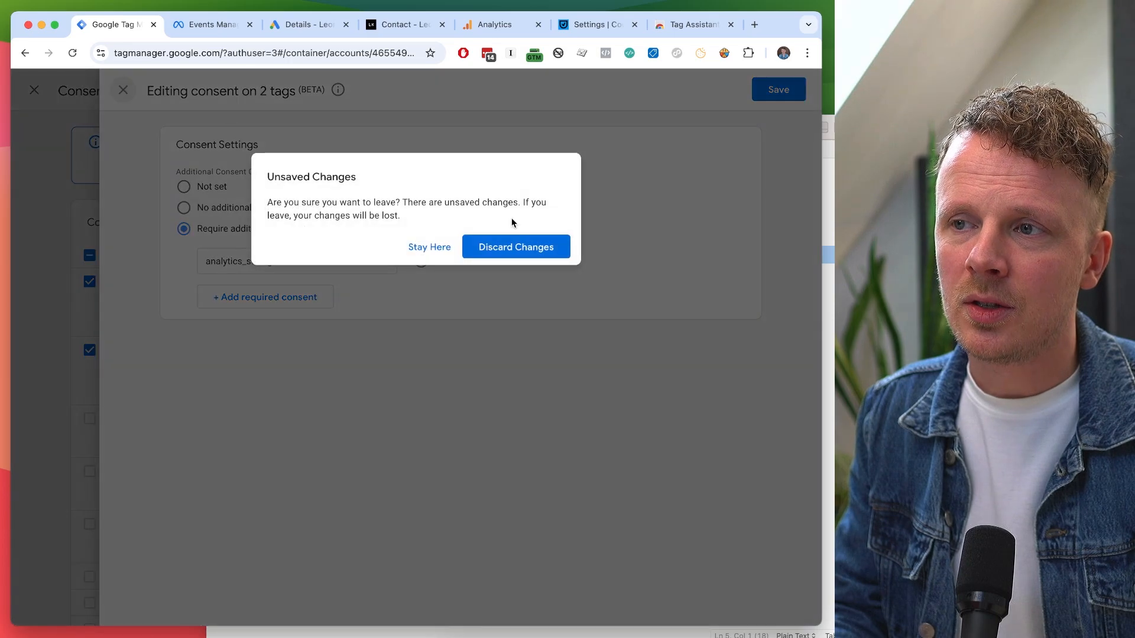
{"action": "left_click", "coordinate": [544, 252]}
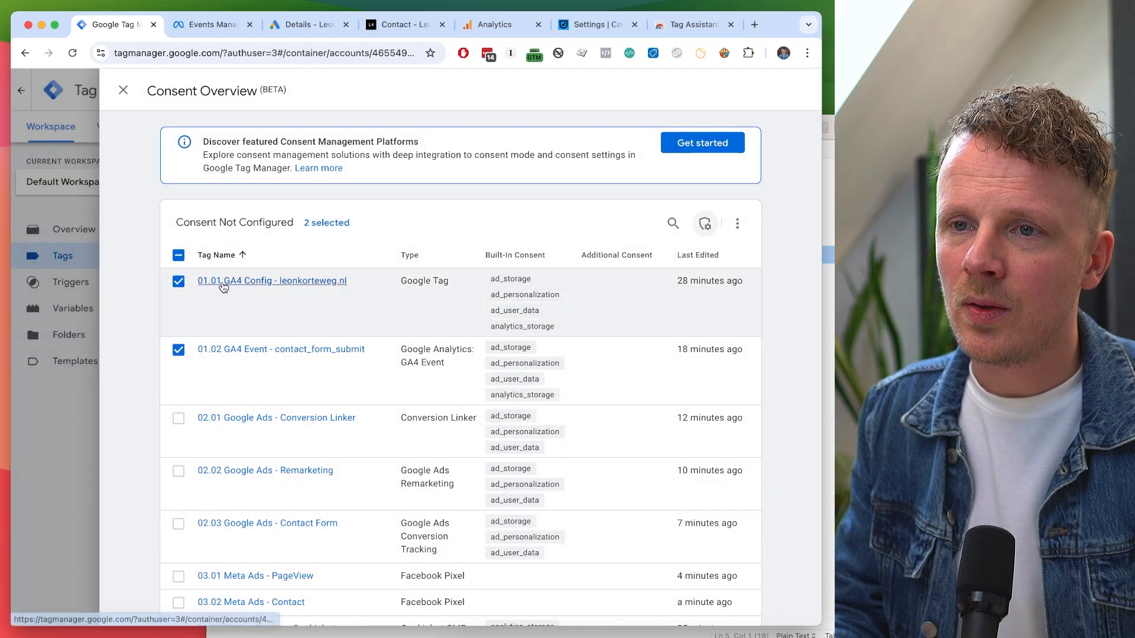
Select the two GA4 tags, three Google Ads tags and the 99.01 Cookiebot tag.
{"action": "left_click", "coordinate": [179, 257]}
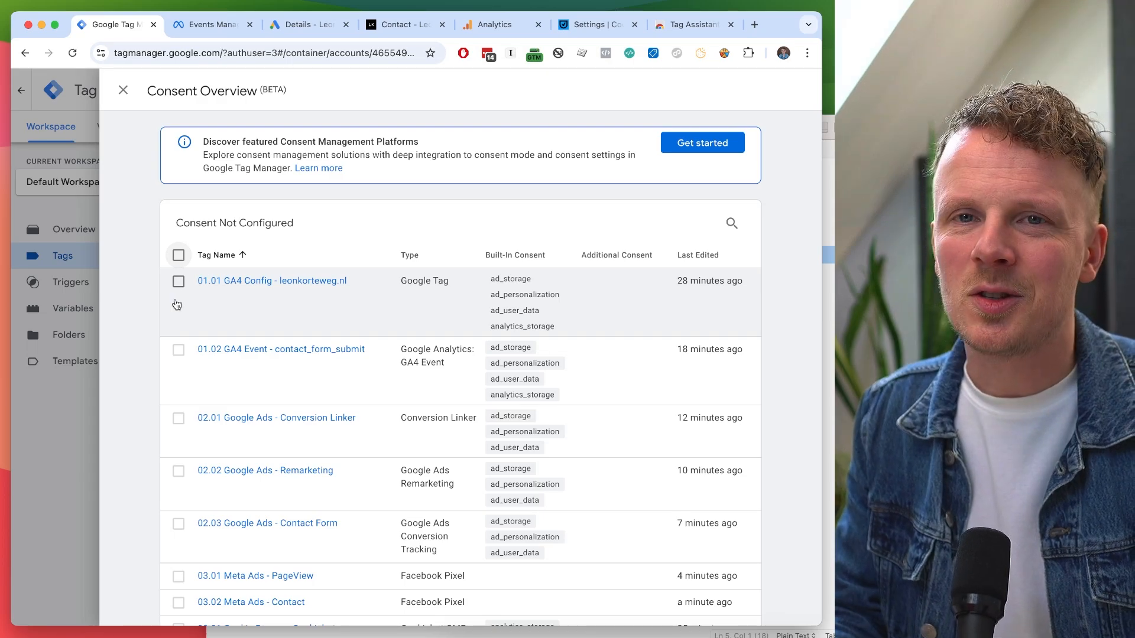
{"action": "scroll", "coordinate": [177, 304], "scroll_direction": "down", "scroll_amount": 1}
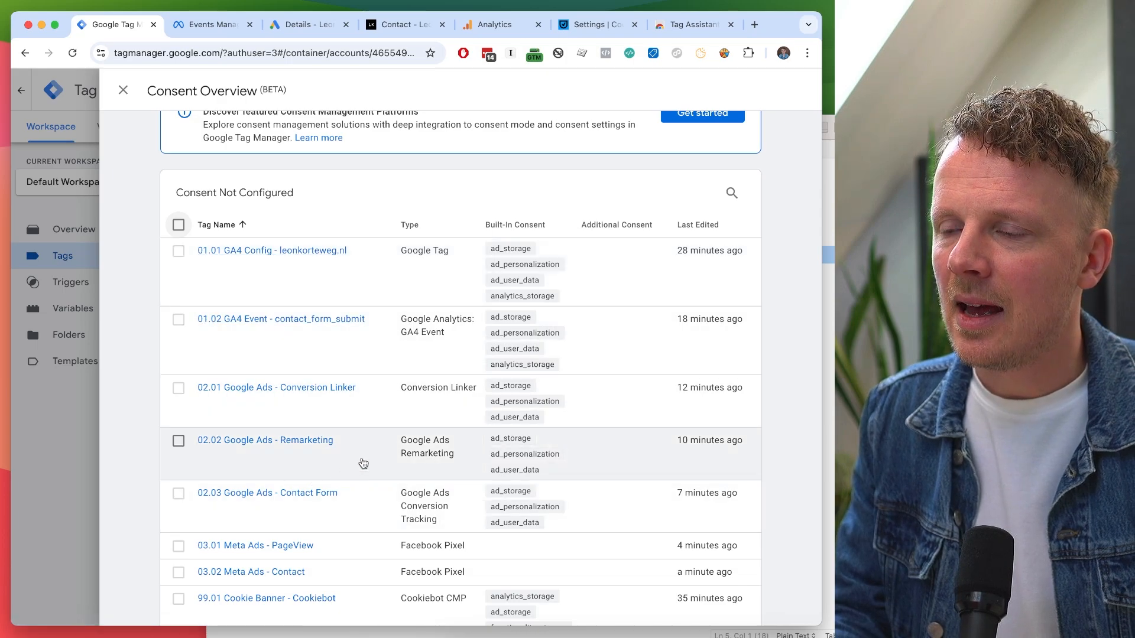
{"action": "scroll", "coordinate": [431, 342], "scroll_direction": "down", "scroll_amount": 5}
{"action": "scroll", "coordinate": [482, 354], "scroll_direction": "down", "scroll_amount": 2}
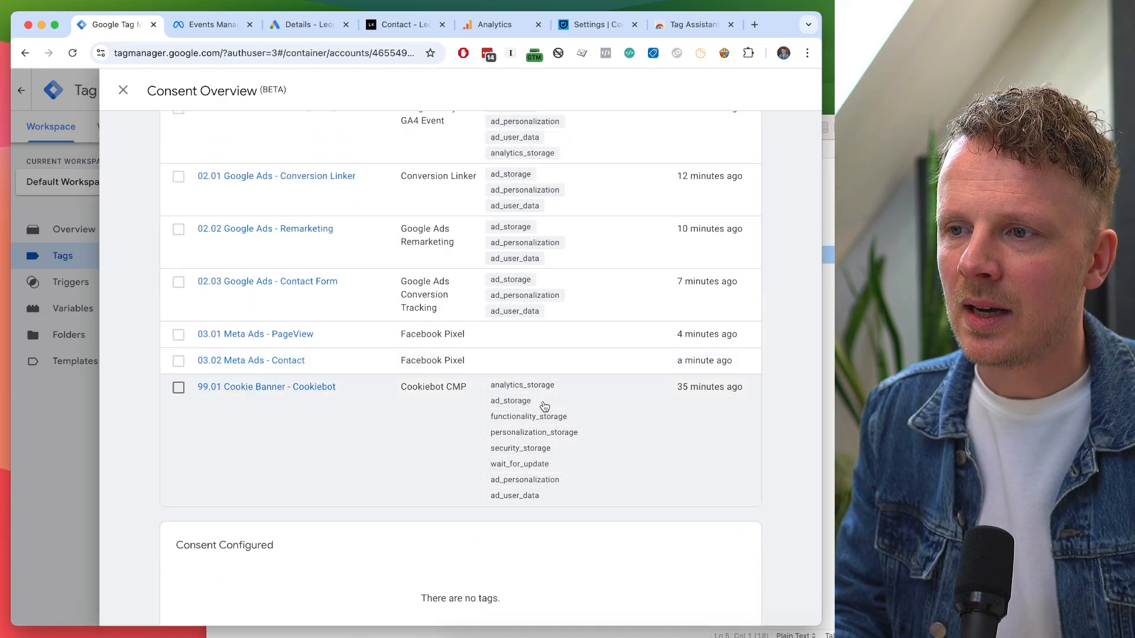
{"action": "scroll", "coordinate": [527, 433], "scroll_direction": "up", "scroll_amount": 6}
{"action": "scroll", "coordinate": [528, 433], "scroll_direction": "up", "scroll_amount": 1}
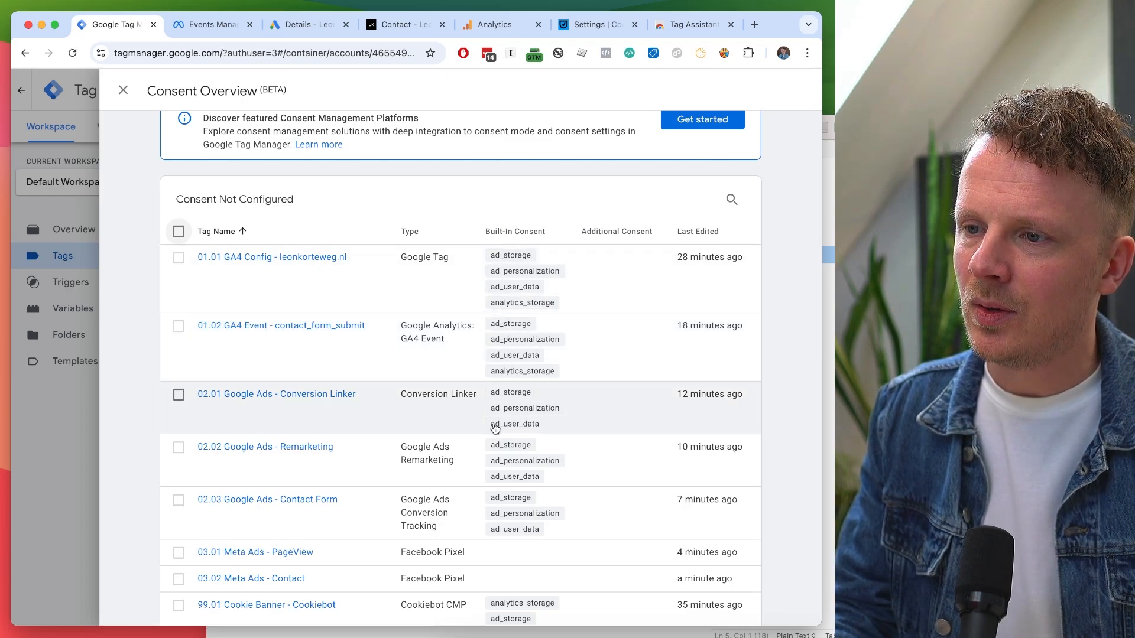
{"action": "left_click", "coordinate": [178, 257]}
{"action": "left_click", "coordinate": [178, 325]}
{"action": "left_click", "coordinate": [178, 394]}
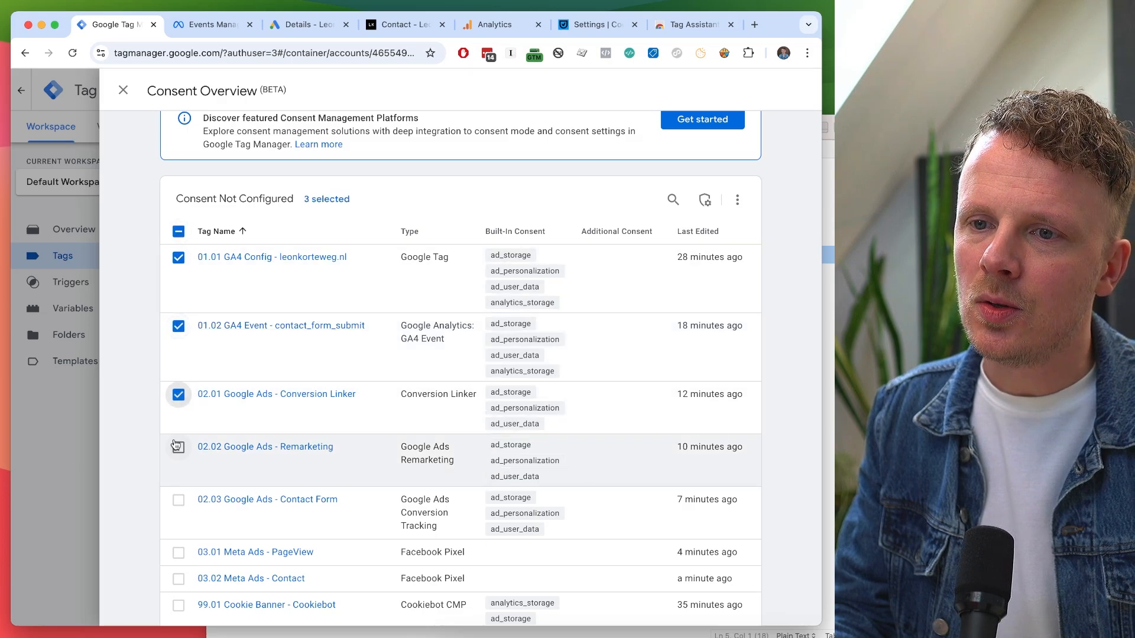
{"action": "left_click", "coordinate": [178, 448]}
{"action": "left_click", "coordinate": [178, 500]}
{"action": "scroll", "coordinate": [178, 500], "scroll_direction": "down", "scroll_amount": 3}
{"action": "left_click", "coordinate": [179, 426]}
{"action": "scroll", "coordinate": [181, 434], "scroll_direction": "up", "scroll_amount": 5}
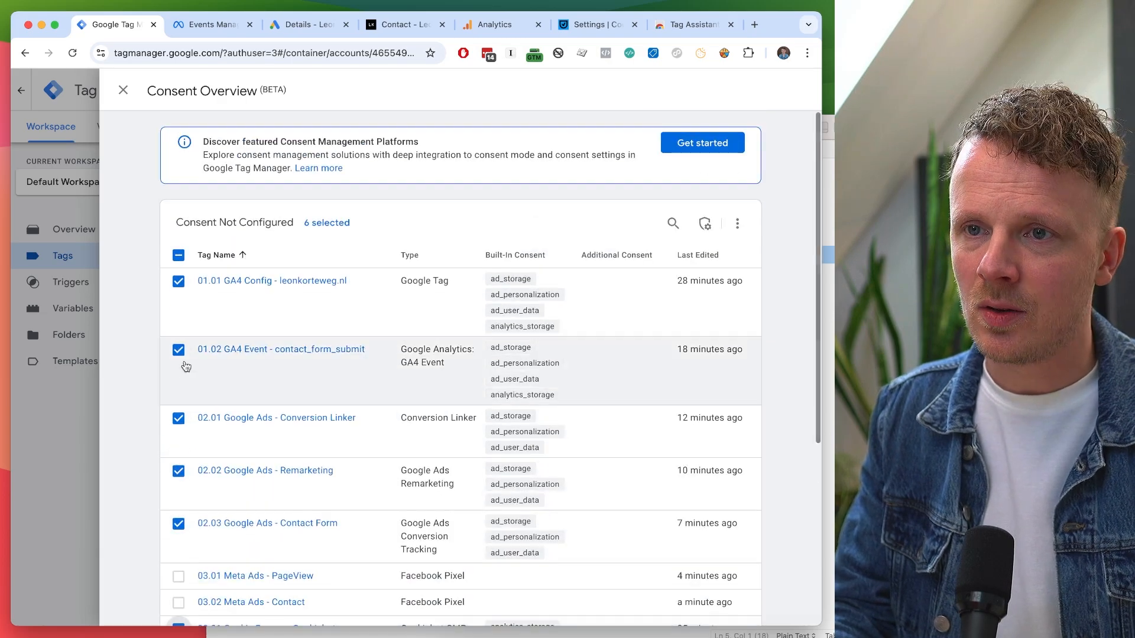
{"action": "scroll", "coordinate": [614, 353], "scroll_direction": "down", "scroll_amount": 2}
{"action": "scroll", "coordinate": [614, 354], "scroll_direction": "down", "scroll_amount": 3}
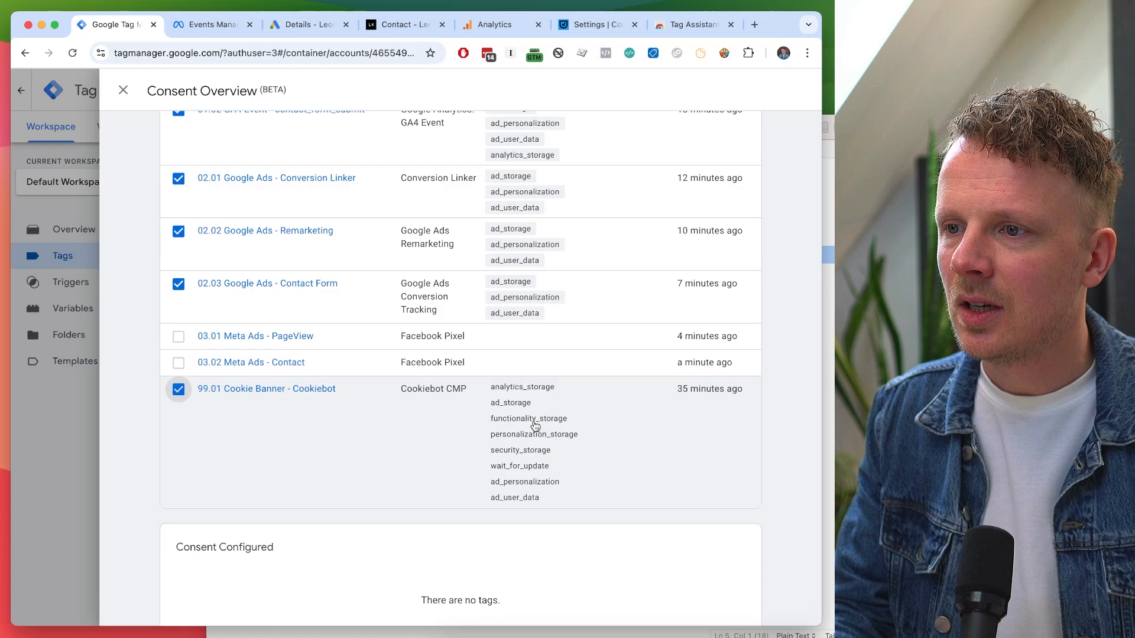
{"action": "scroll", "coordinate": [537, 430], "scroll_direction": "up", "scroll_amount": 5}
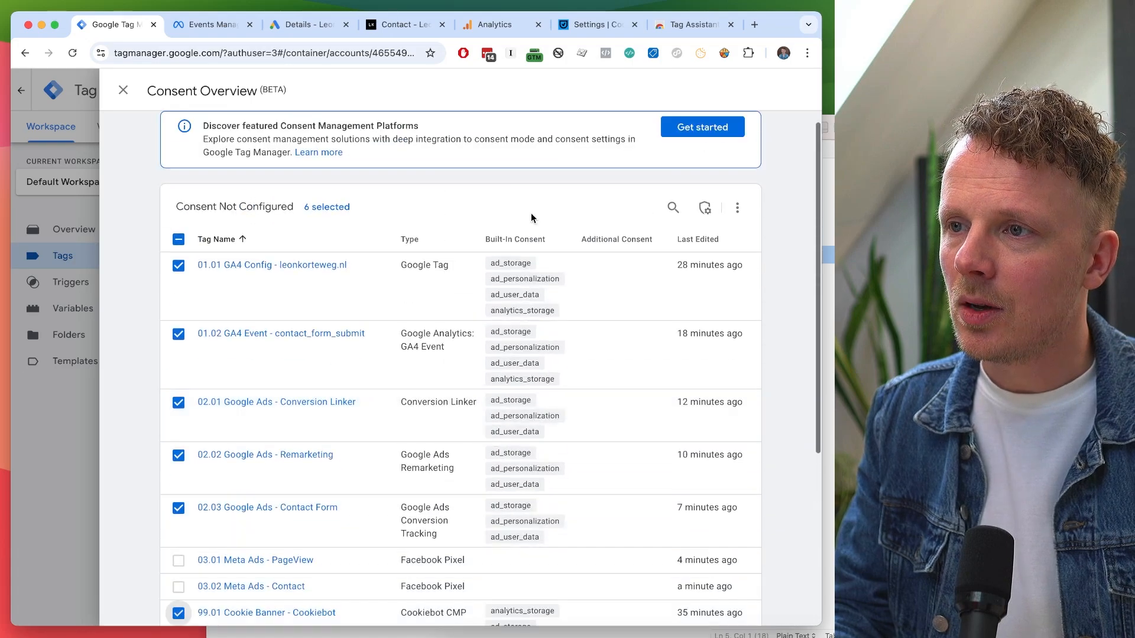
Set 'No additional consent required' on the six selected tags and confirm the save.
{"action": "left_click", "coordinate": [704, 207]}
{"action": "left_click", "coordinate": [242, 213]}
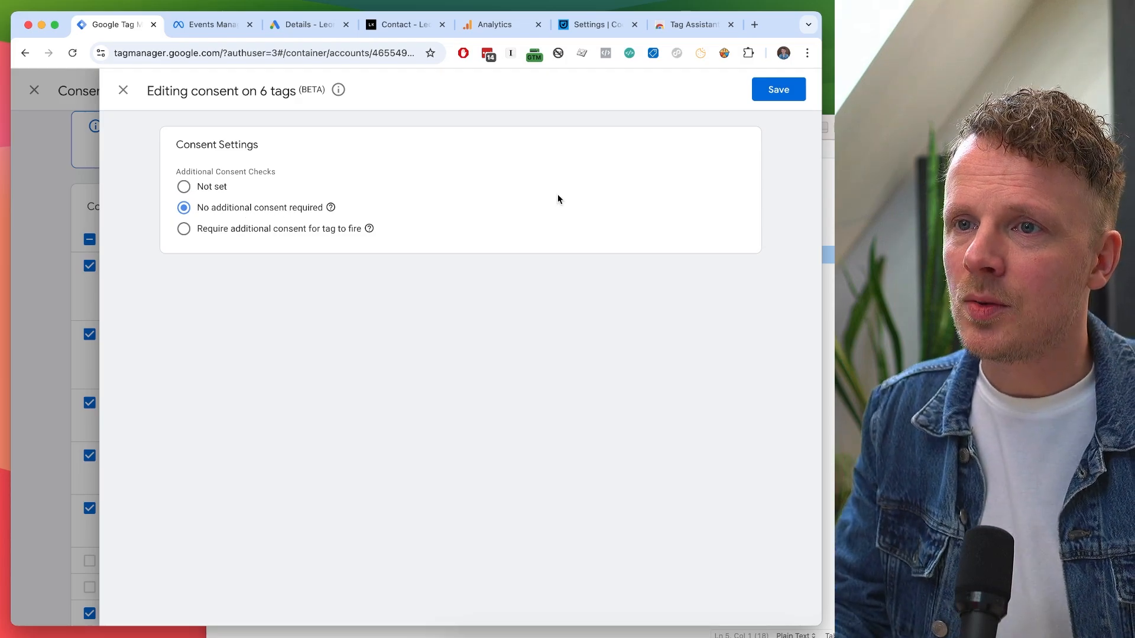
{"action": "left_click", "coordinate": [780, 92]}
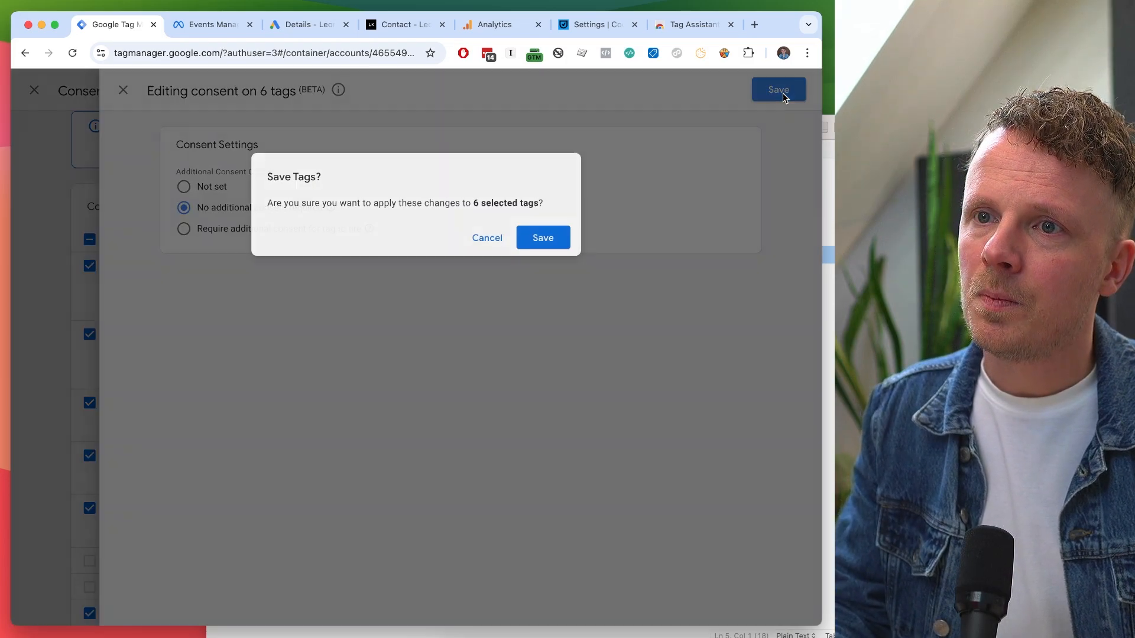
{"action": "left_click", "coordinate": [540, 236]}
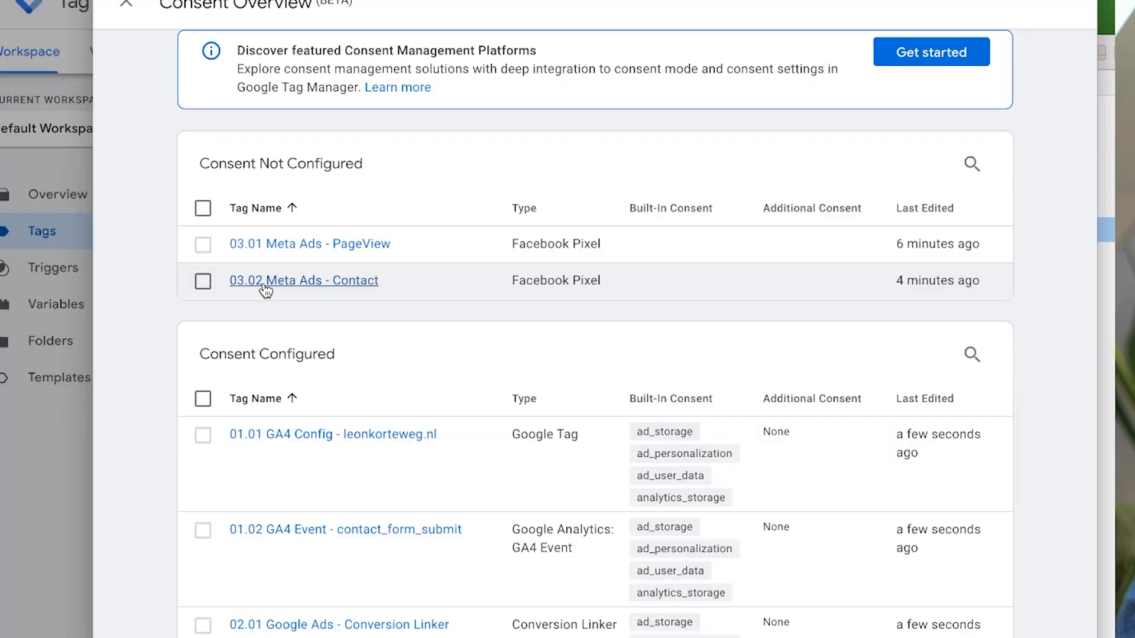
Select both Meta Ads tags and require ad_storage as additional consent for them.
{"action": "left_click", "coordinate": [203, 208]}
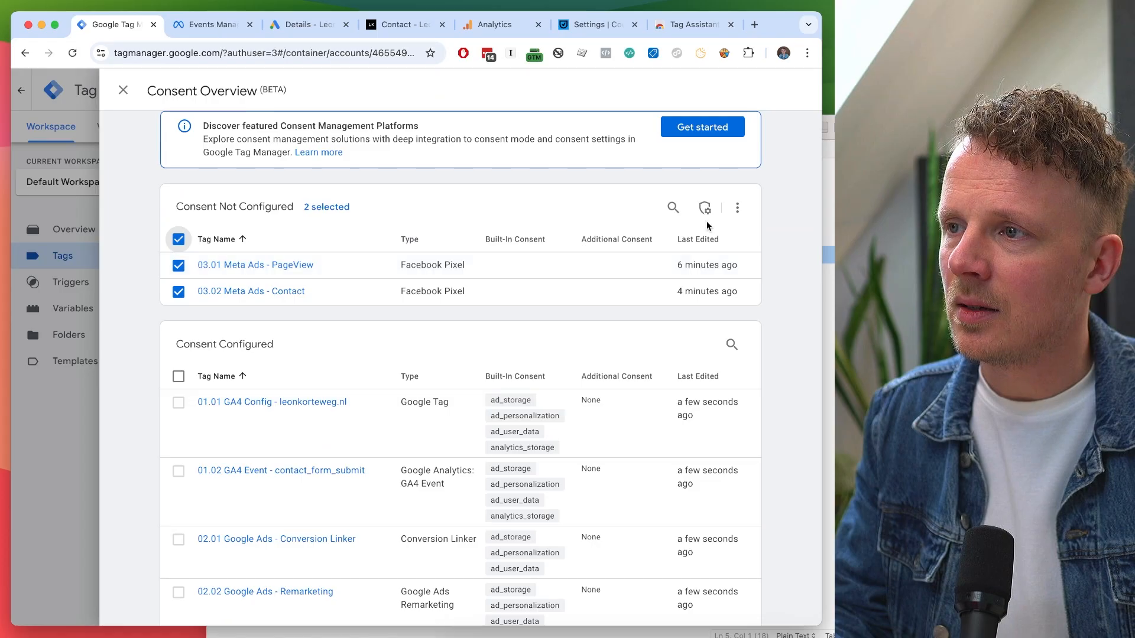
{"action": "left_click", "coordinate": [704, 208]}
{"action": "left_click", "coordinate": [263, 232]}
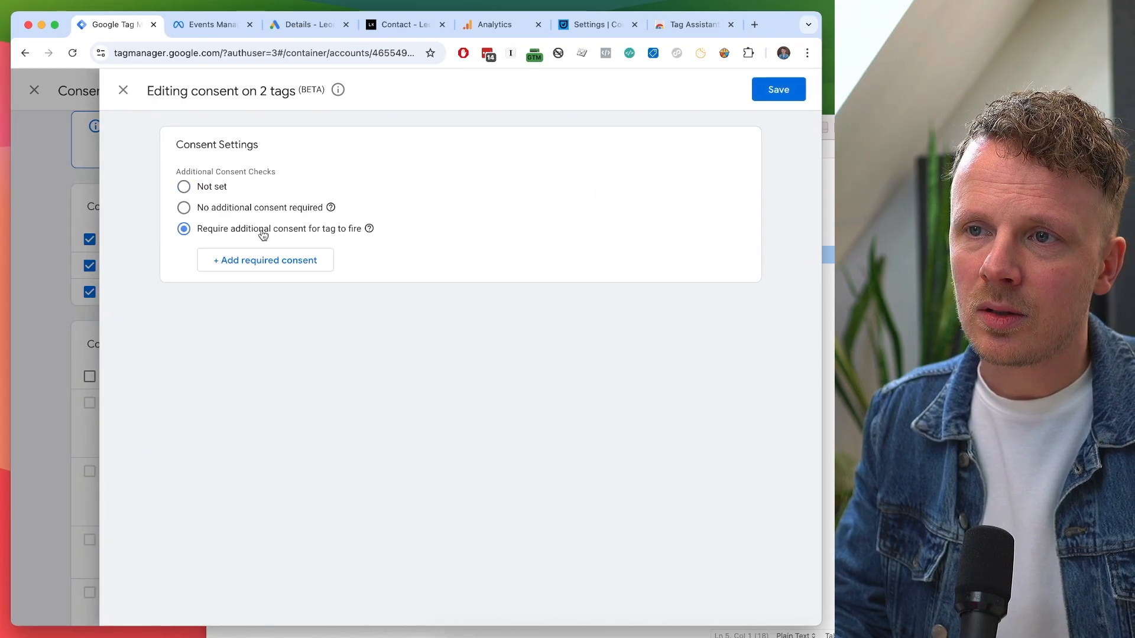
{"action": "left_click", "coordinate": [251, 260]}
{"action": "left_click", "coordinate": [250, 261]}
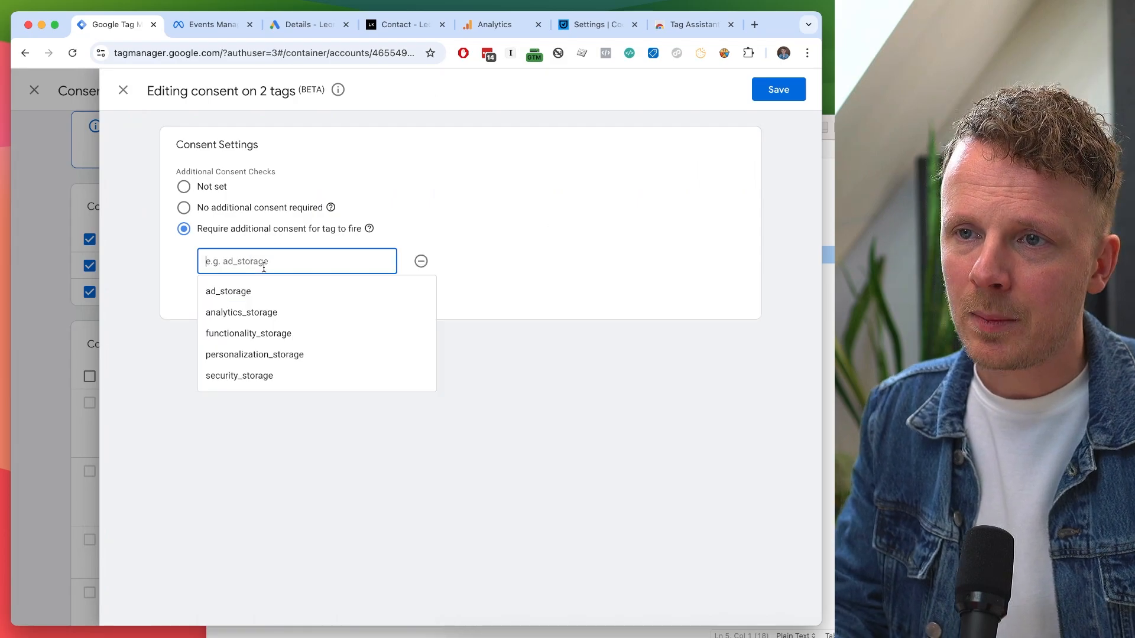
{"action": "left_click", "coordinate": [249, 293]}
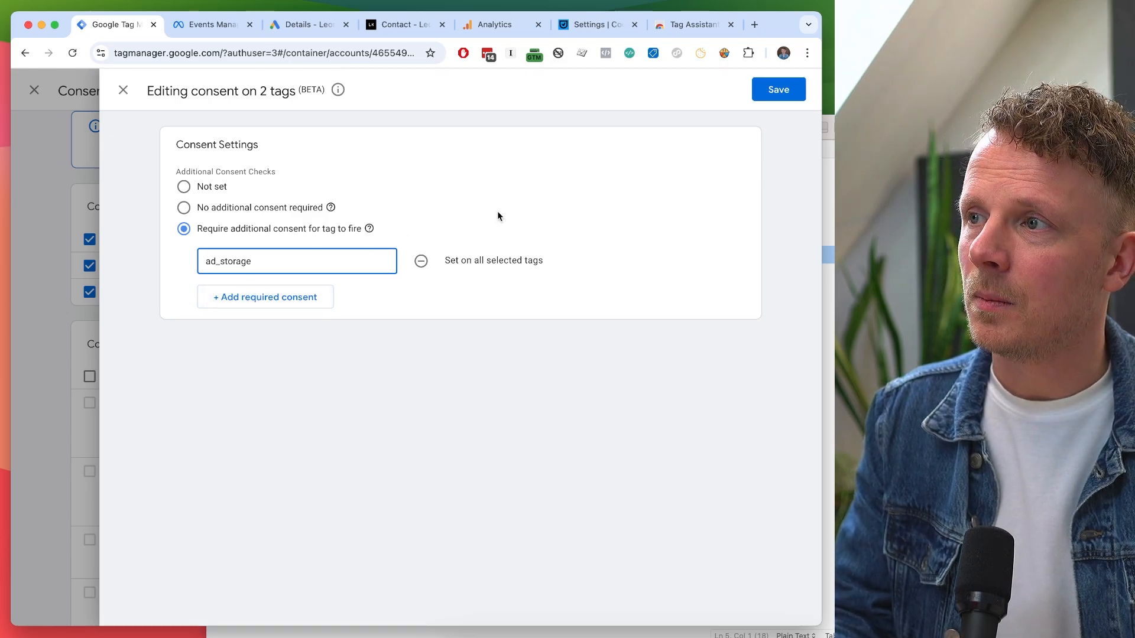
{"action": "left_click", "coordinate": [775, 91]}
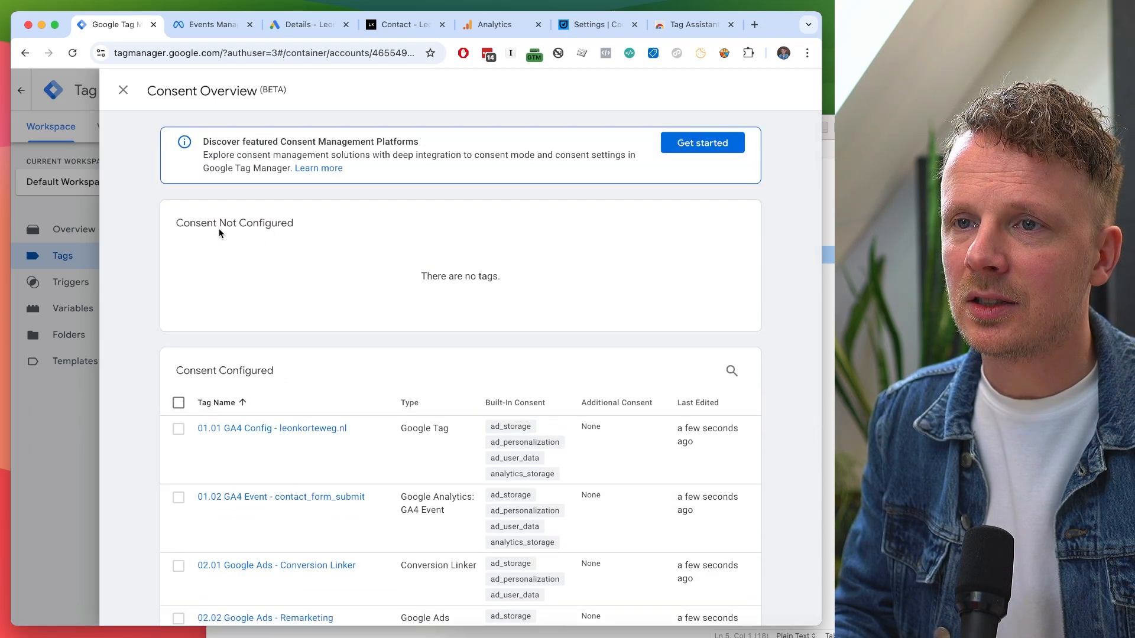
Scroll through the eight tags' consent settings, then close the Consent Overview.
{"action": "scroll", "coordinate": [238, 222], "scroll_direction": "down", "scroll_amount": 5}
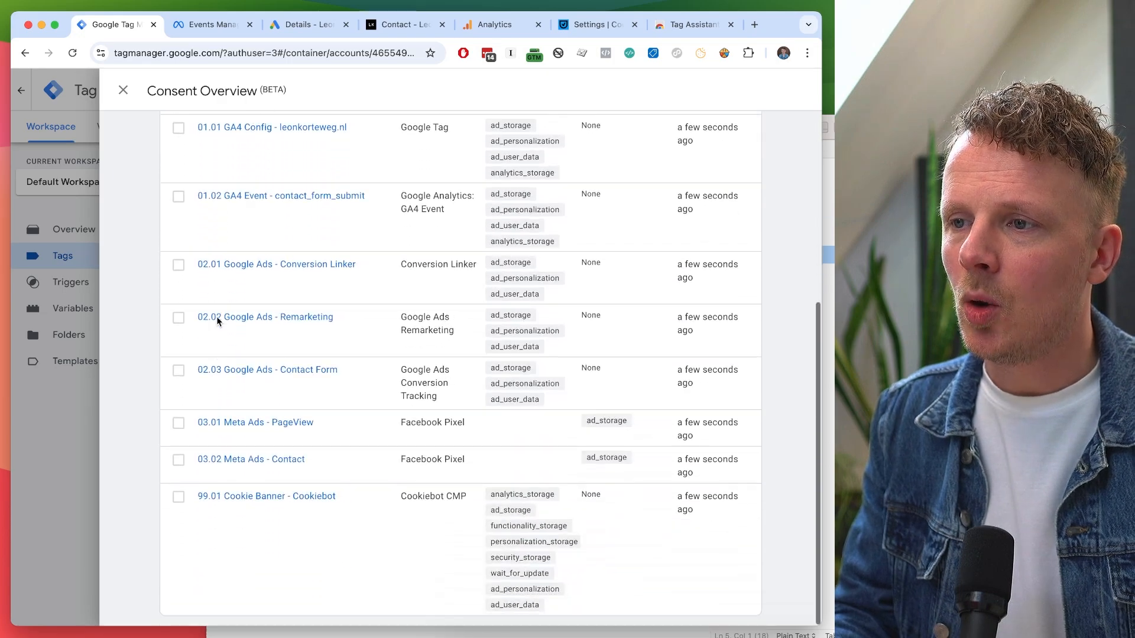
{"action": "scroll", "coordinate": [230, 245], "scroll_direction": "up", "scroll_amount": 4}
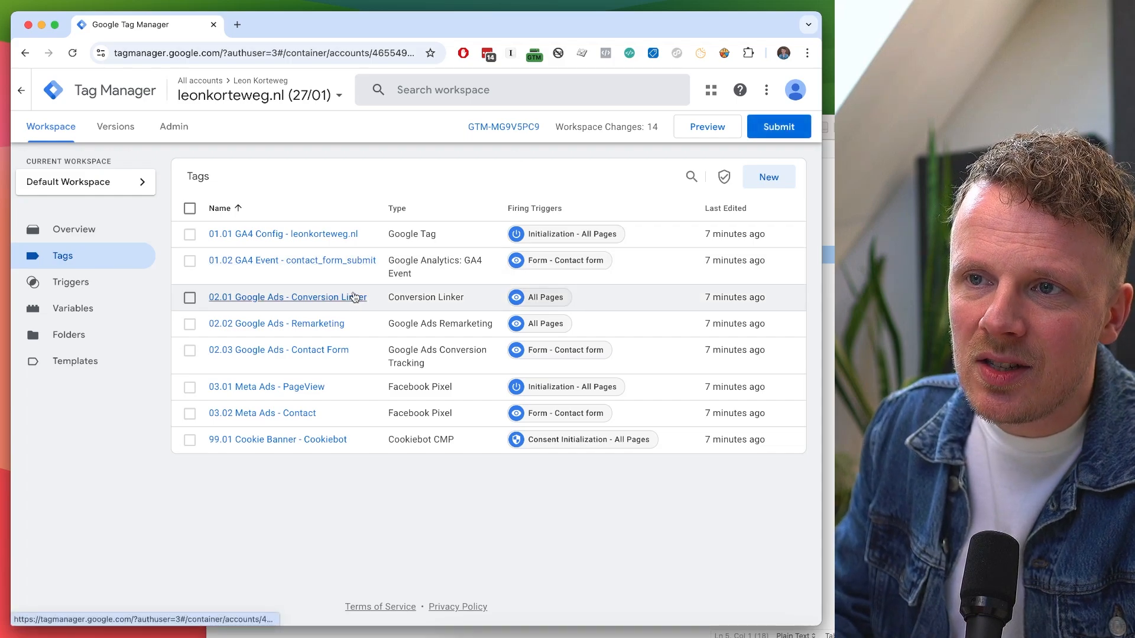
{"action": "double_click", "coordinate": [578, 127]}
Check the 14 workspace changes in Overview, then return to Tags and launch Preview.
{"action": "double_click", "coordinate": [652, 127]}
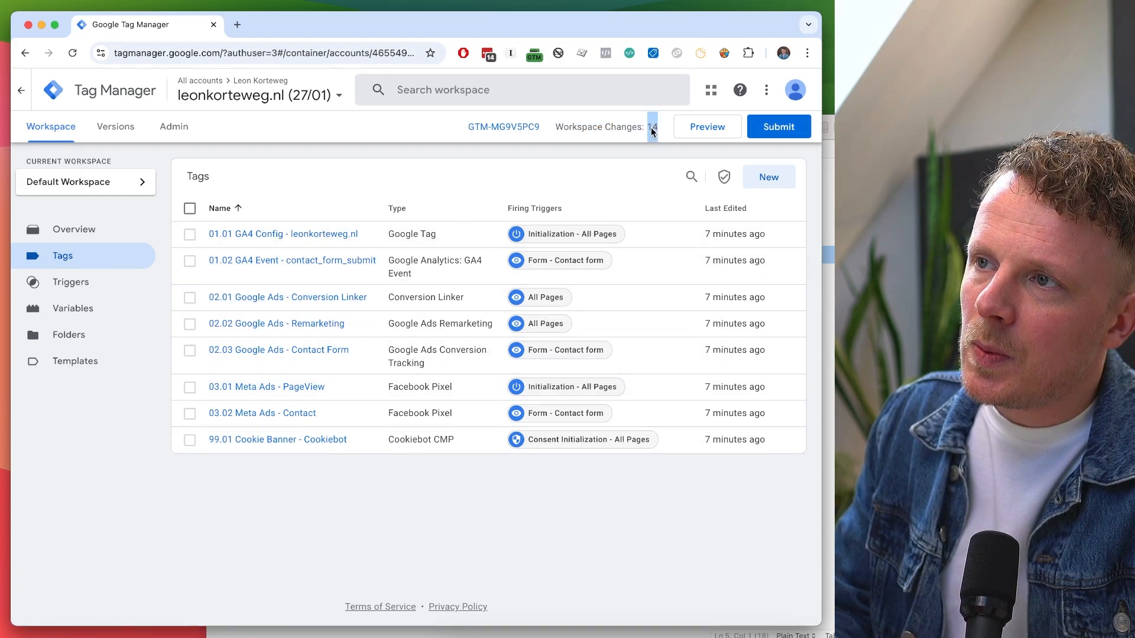
{"action": "left_click", "coordinate": [98, 227]}
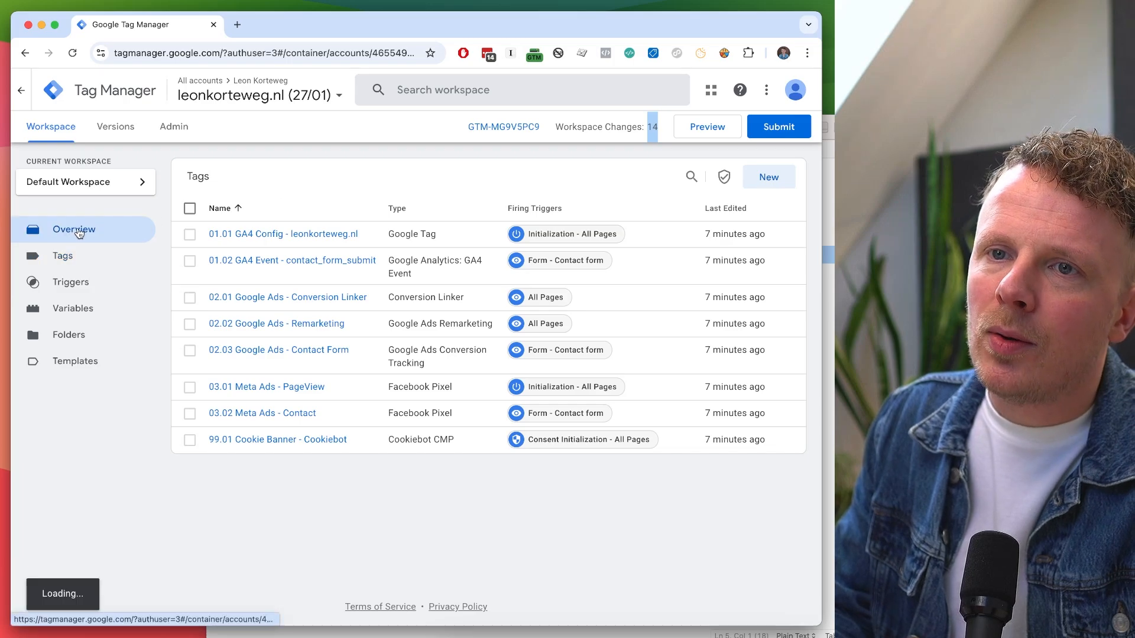
{"action": "scroll", "coordinate": [165, 420], "scroll_direction": "down", "scroll_amount": 3}
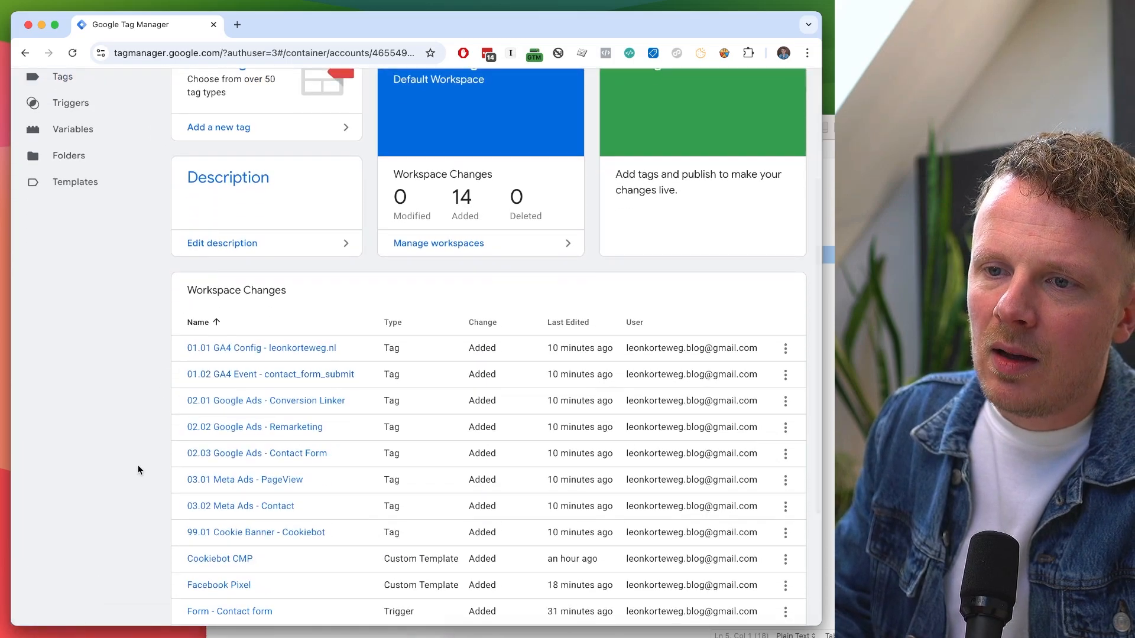
{"action": "scroll", "coordinate": [139, 469], "scroll_direction": "down", "scroll_amount": 3}
{"action": "scroll", "coordinate": [140, 470], "scroll_direction": "up", "scroll_amount": 4}
{"action": "scroll", "coordinate": [140, 470], "scroll_direction": "up", "scroll_amount": 3}
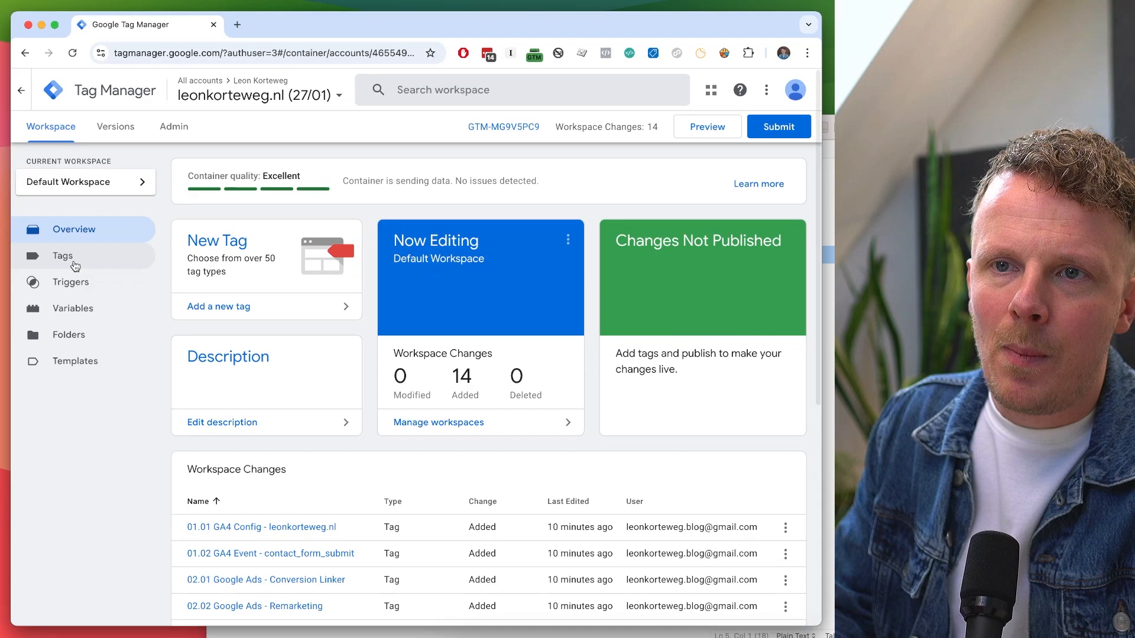
{"action": "left_click", "coordinate": [72, 264]}
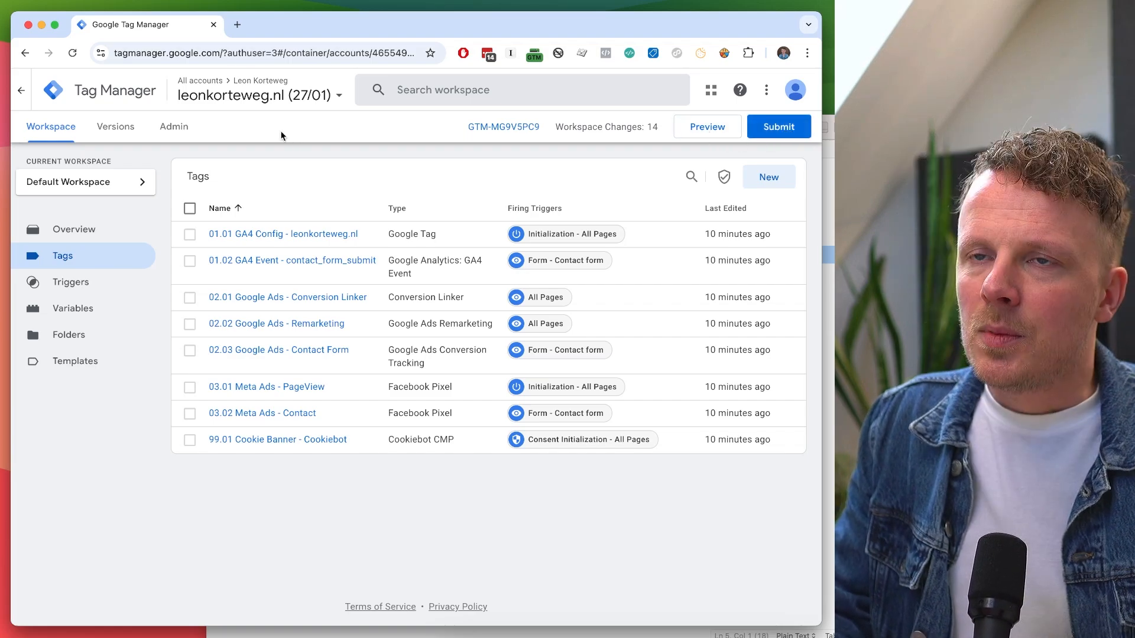
{"action": "left_click", "coordinate": [707, 127]}
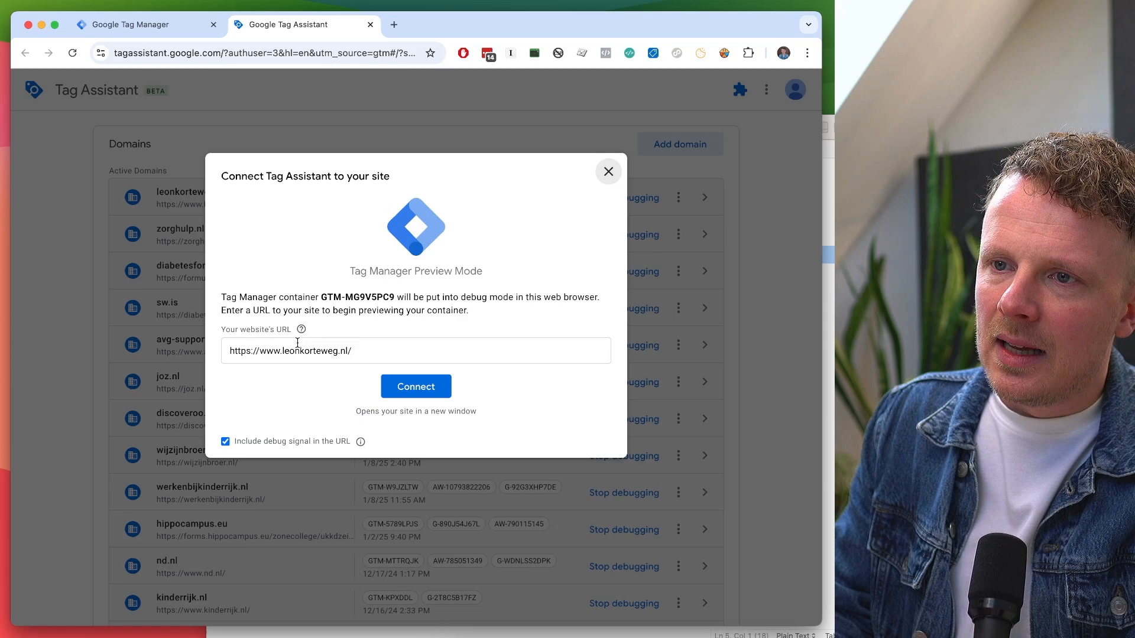
{"action": "triple_click", "coordinate": [252, 357]}
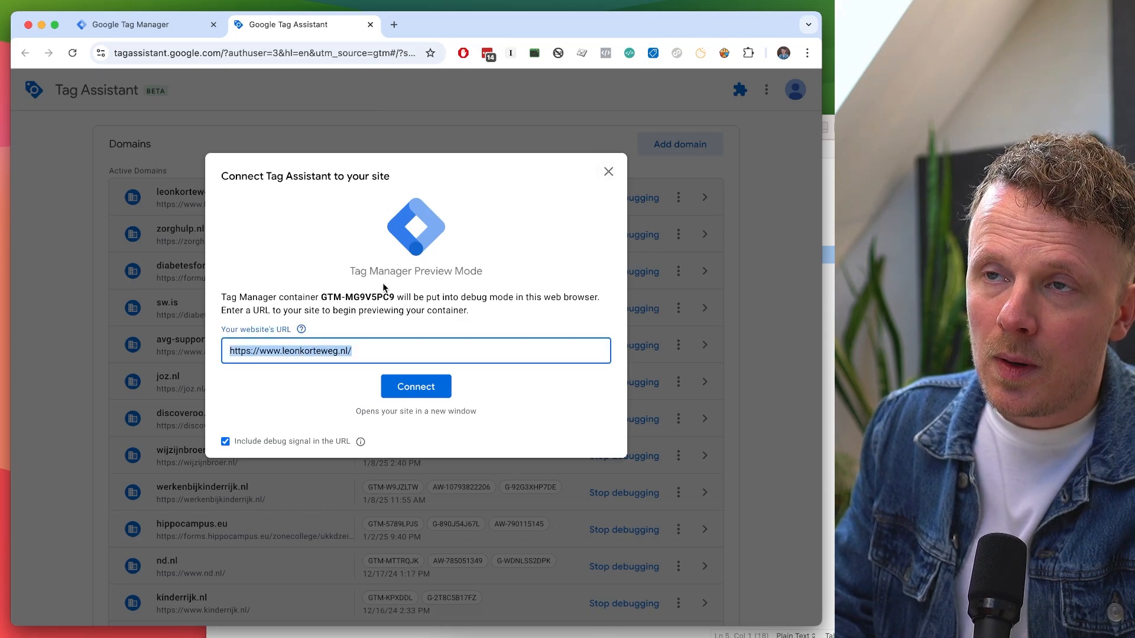
{"action": "left_click", "coordinate": [395, 382]}
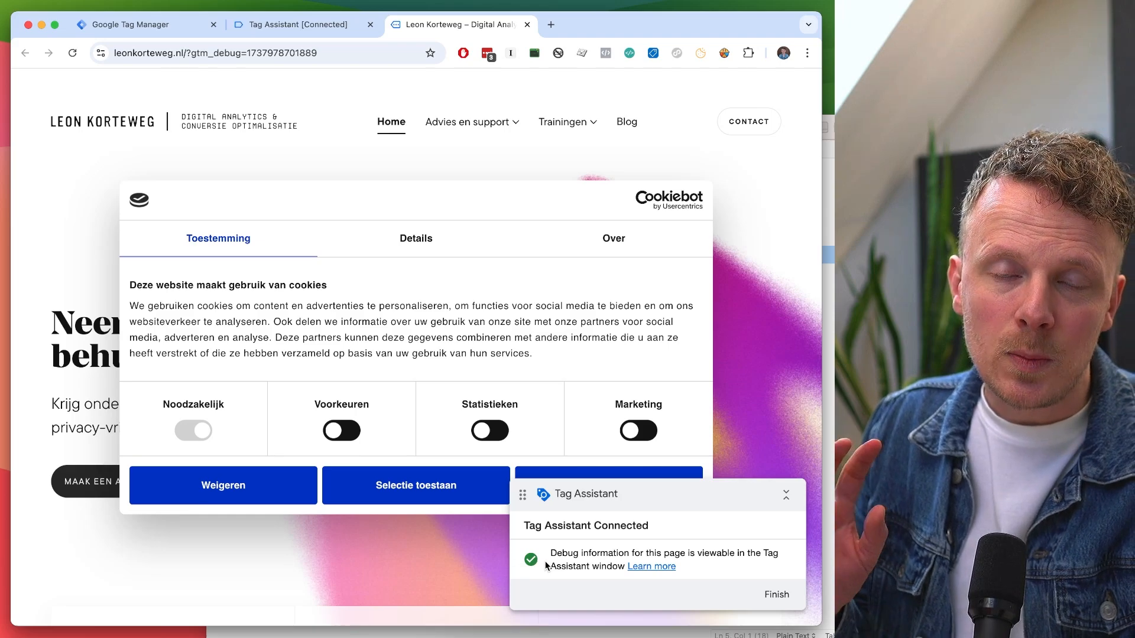
{"action": "key", "text": "ctrl+Tab"}
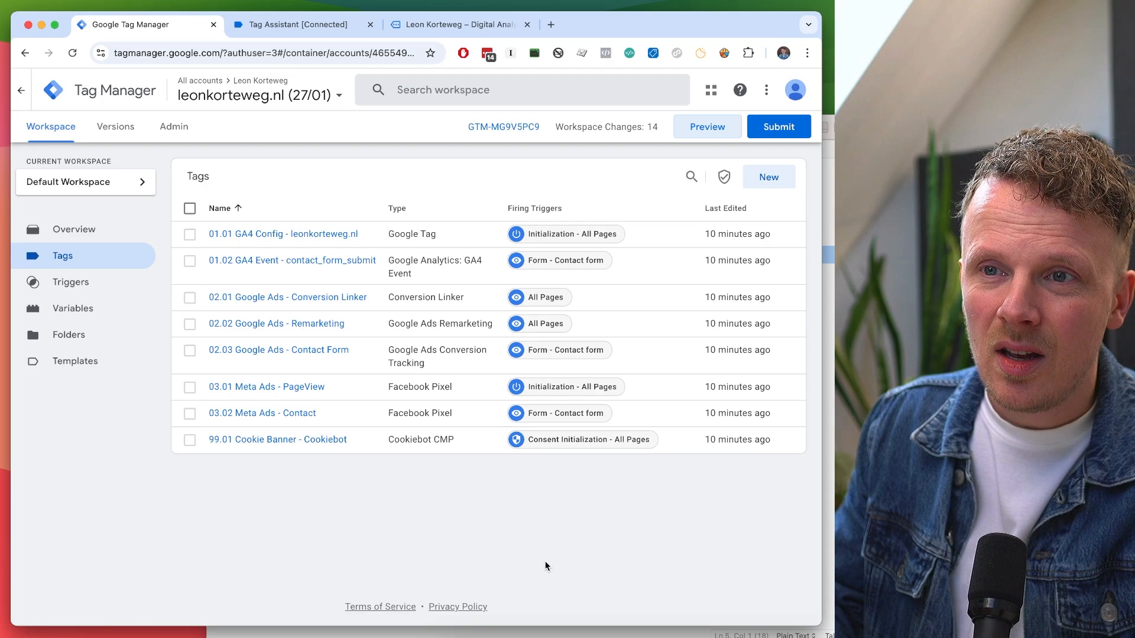
{"action": "key", "text": "ctrl+shift+Tab"}
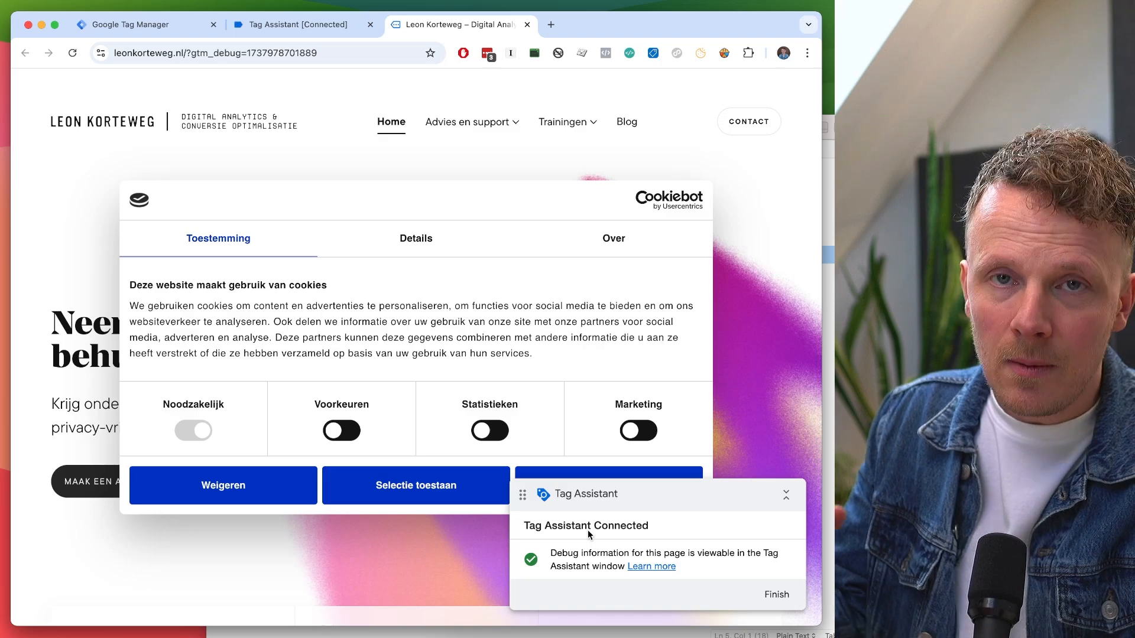
{"action": "key", "text": "ctrl+Tab"}
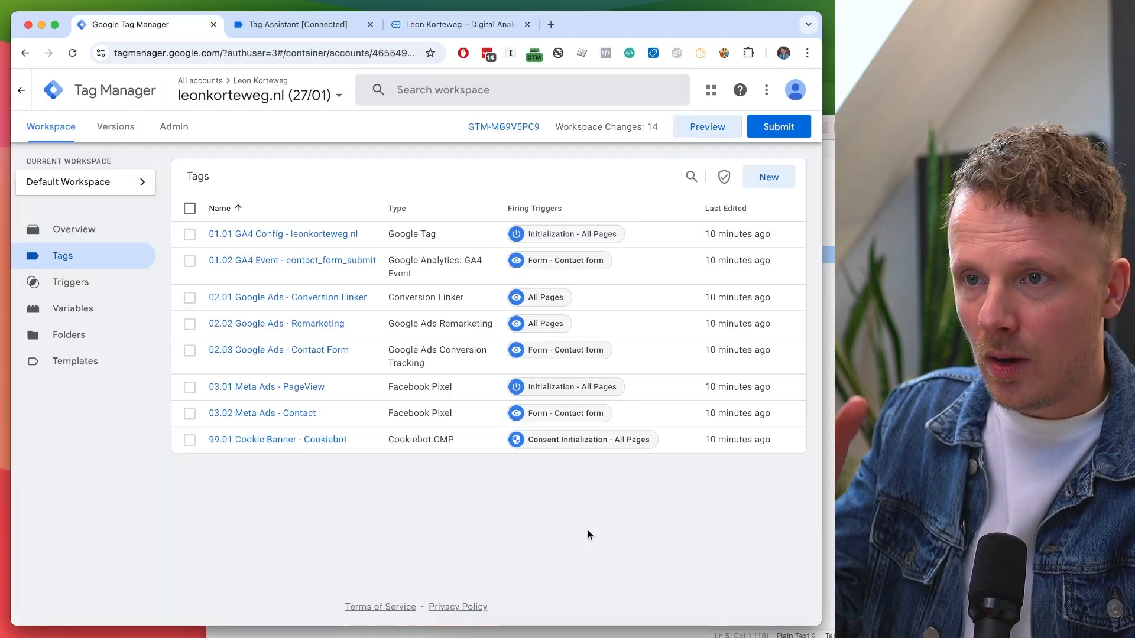
{"action": "key", "text": "ctrl+shift+Tab"}
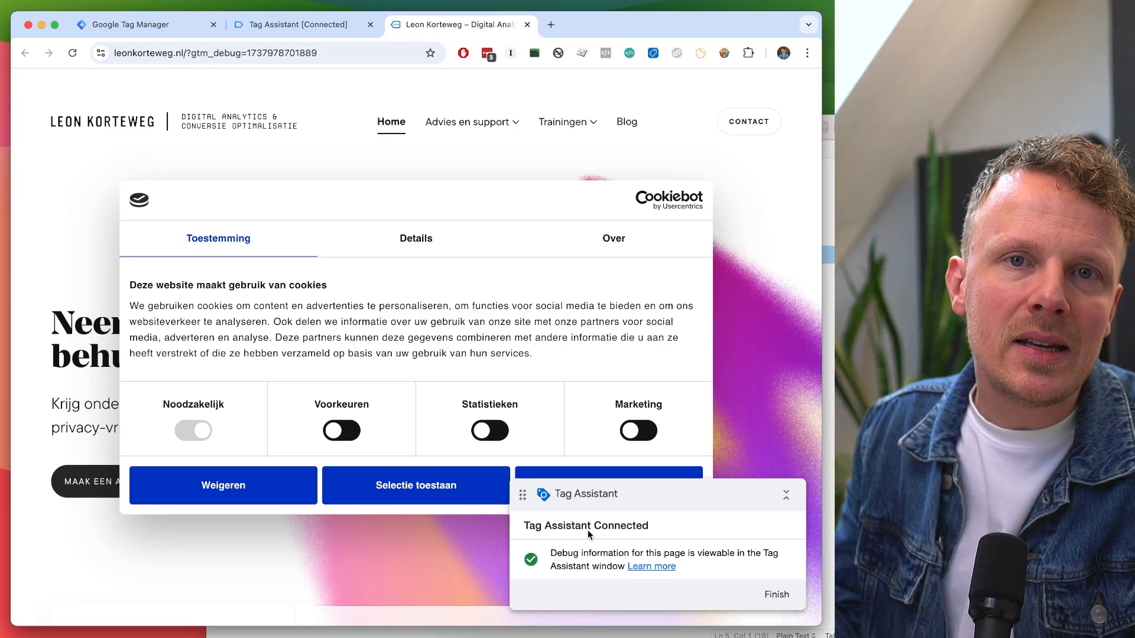
Review the leonkorteweg.nl debug summary: Cookiebot, GA4 Config, Conversion Linker and Remarketing fired.
{"action": "left_click", "coordinate": [309, 26]}
{"action": "left_click", "coordinate": [399, 321]}
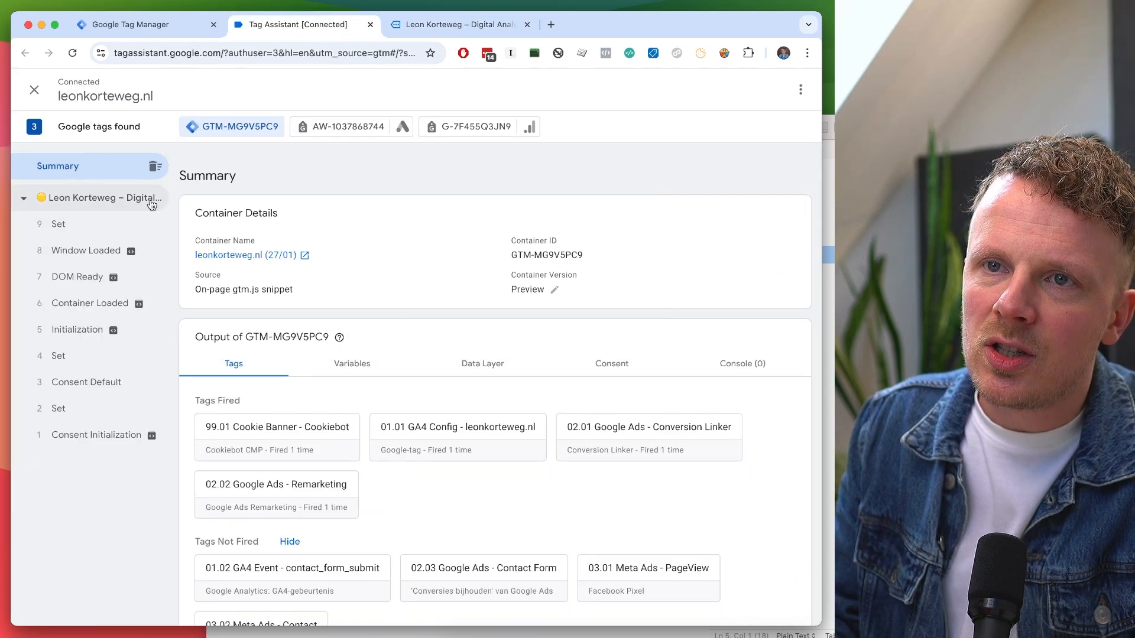
{"action": "scroll", "coordinate": [256, 340], "scroll_direction": "down", "scroll_amount": 2}
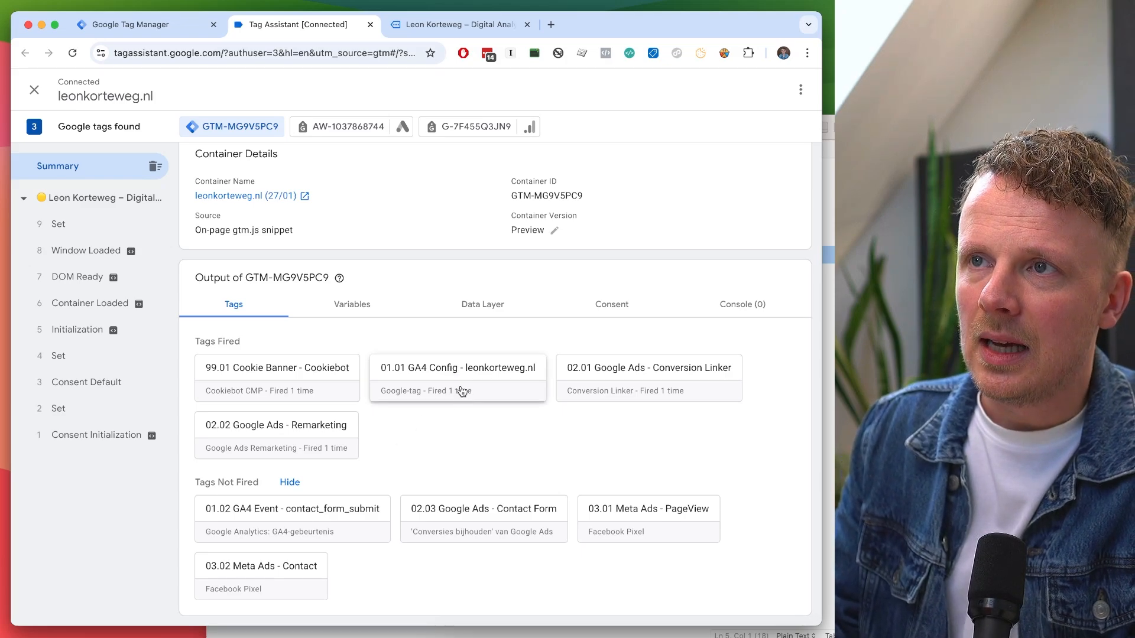
{"action": "key", "text": "ctrl+Tab"}
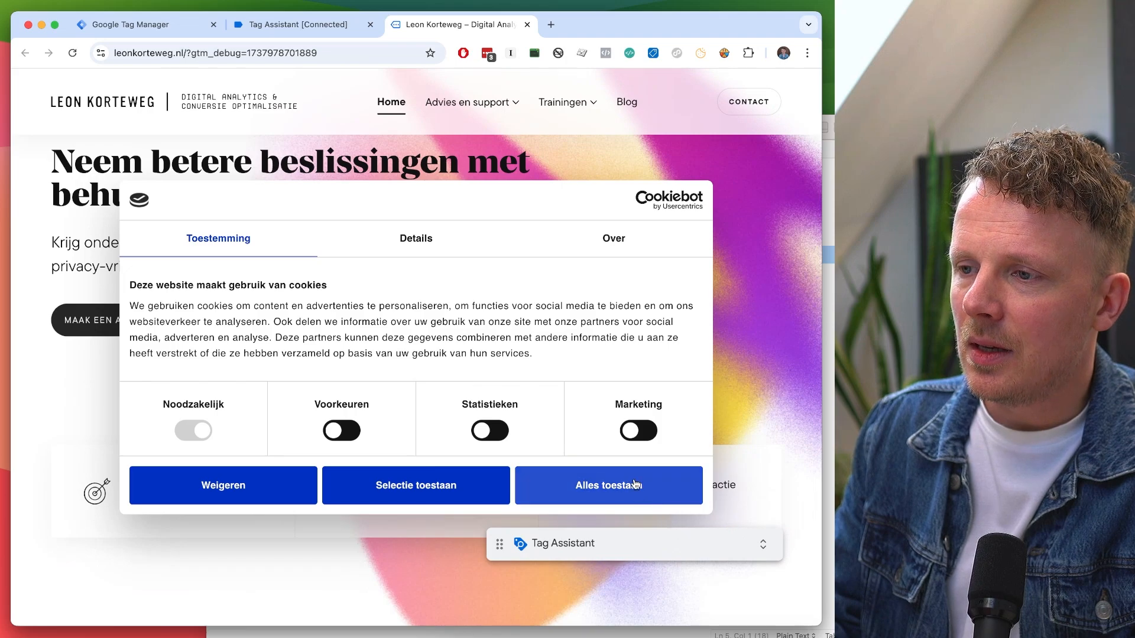
Accept all cookies, browse to the Trainingen page, and confirm Meta Ads PageView fired in Tag Assistant.
{"action": "left_click", "coordinate": [635, 483]}
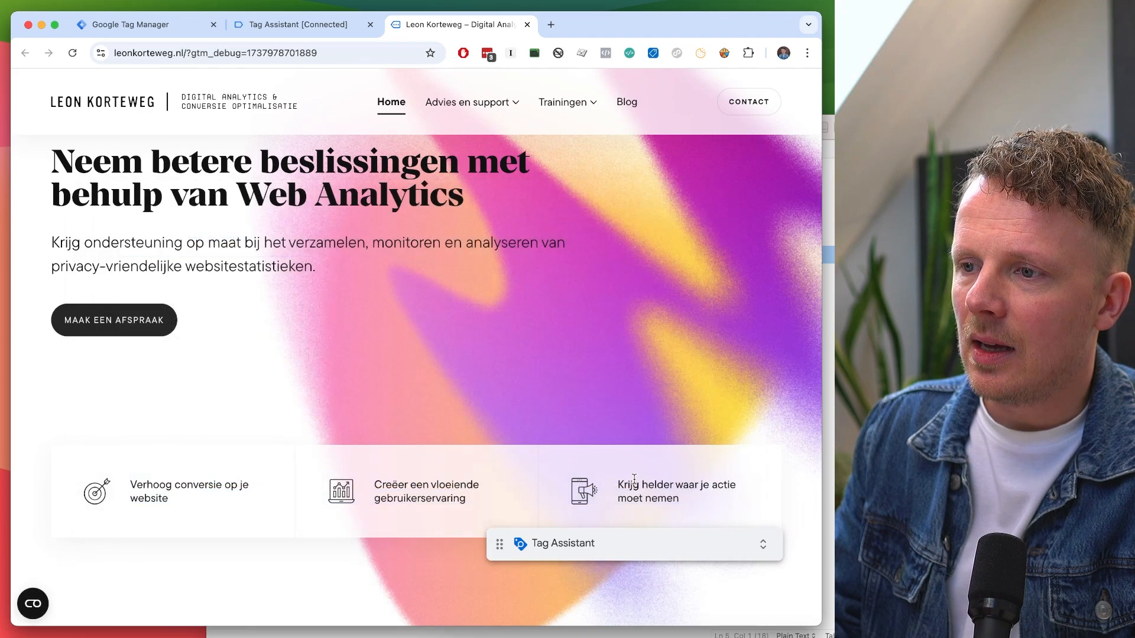
{"action": "scroll", "coordinate": [635, 479], "scroll_direction": "up", "scroll_amount": 5}
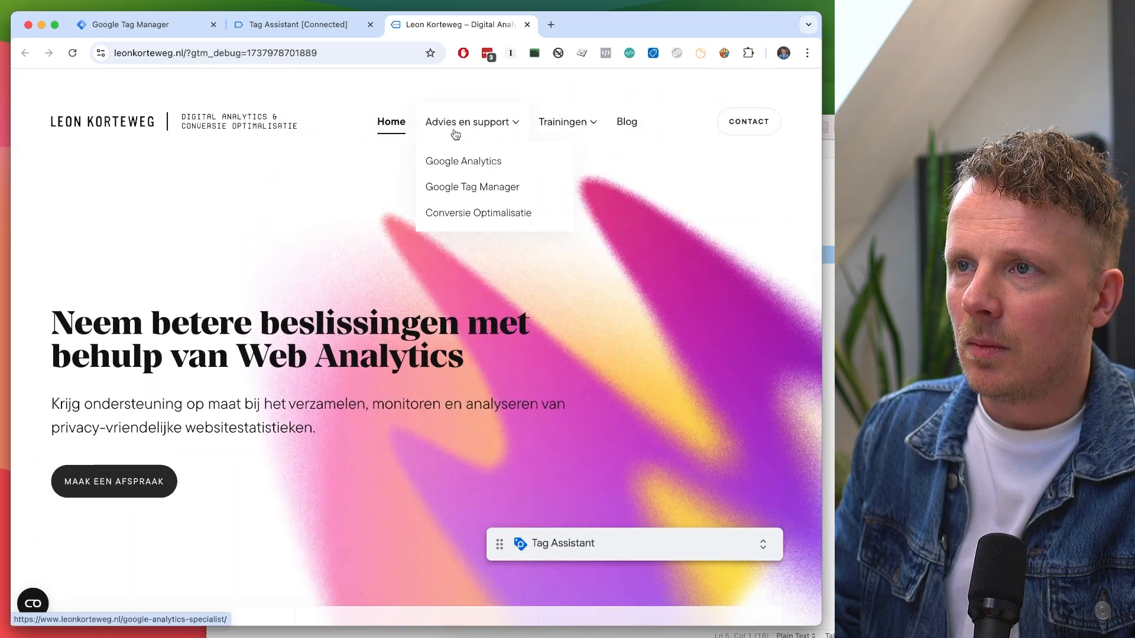
{"action": "left_click", "coordinate": [455, 135]}
{"action": "left_click", "coordinate": [563, 124]}
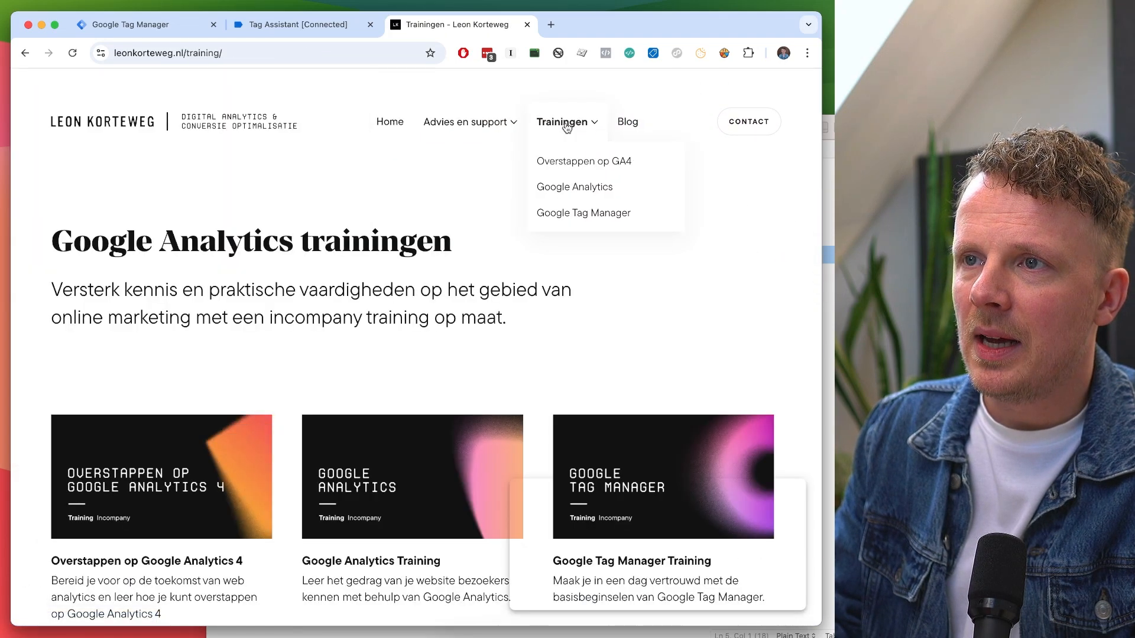
{"action": "left_click", "coordinate": [278, 29]}
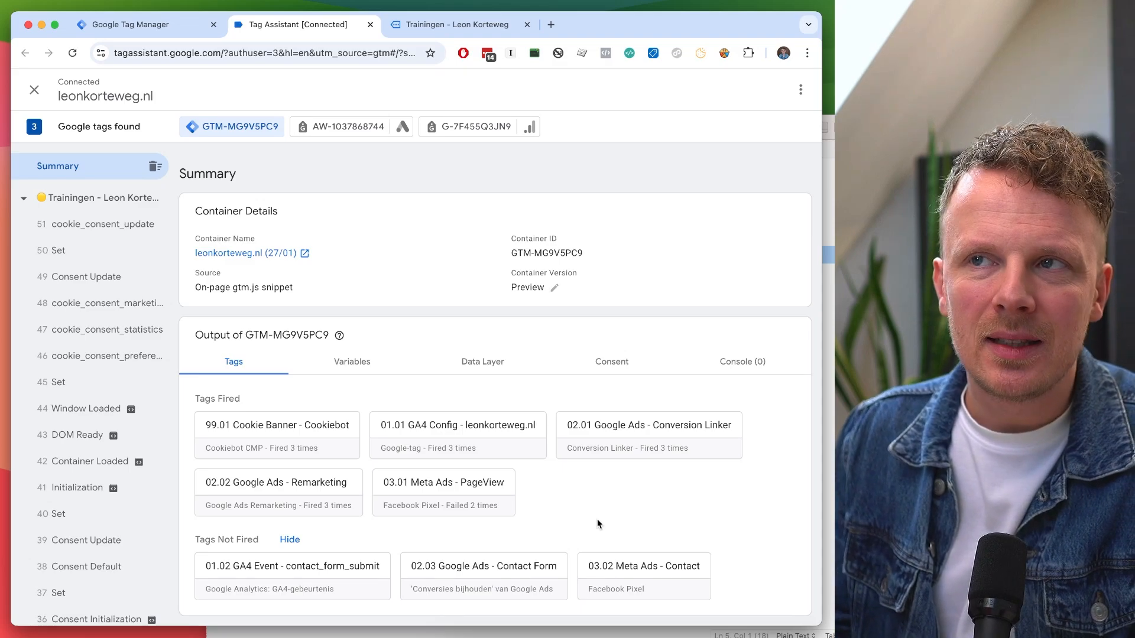
{"action": "left_click", "coordinate": [466, 27]}
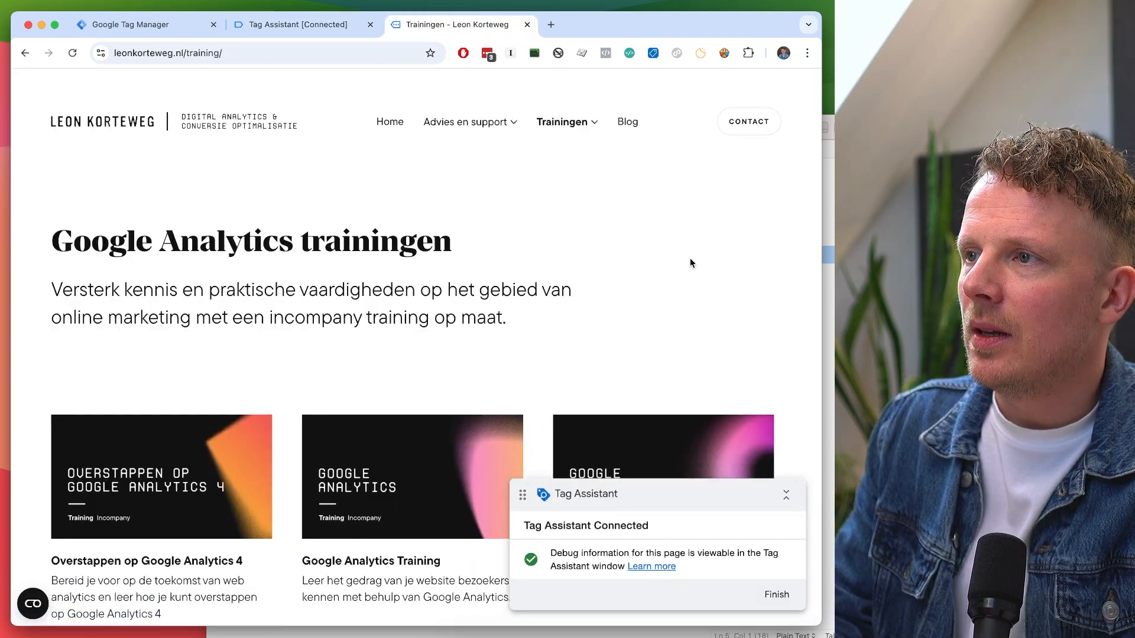
Submit the contact form with a test name and test e-mail, then view Tag Assistant's results.
{"action": "left_click", "coordinate": [746, 134]}
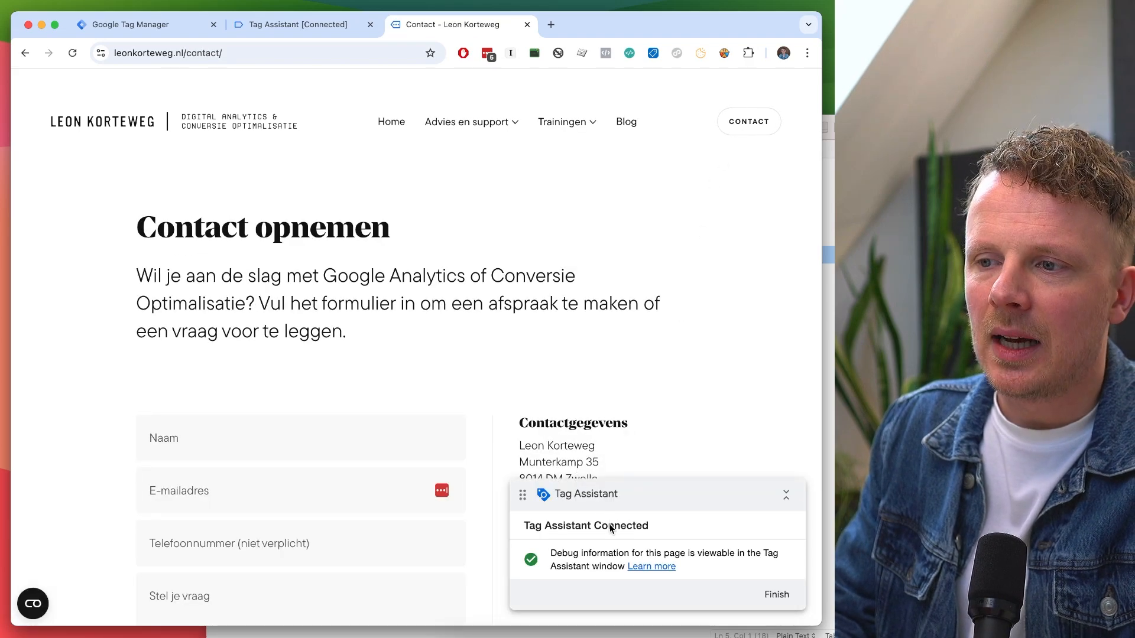
{"action": "scroll", "coordinate": [599, 384], "scroll_direction": "down", "scroll_amount": 5}
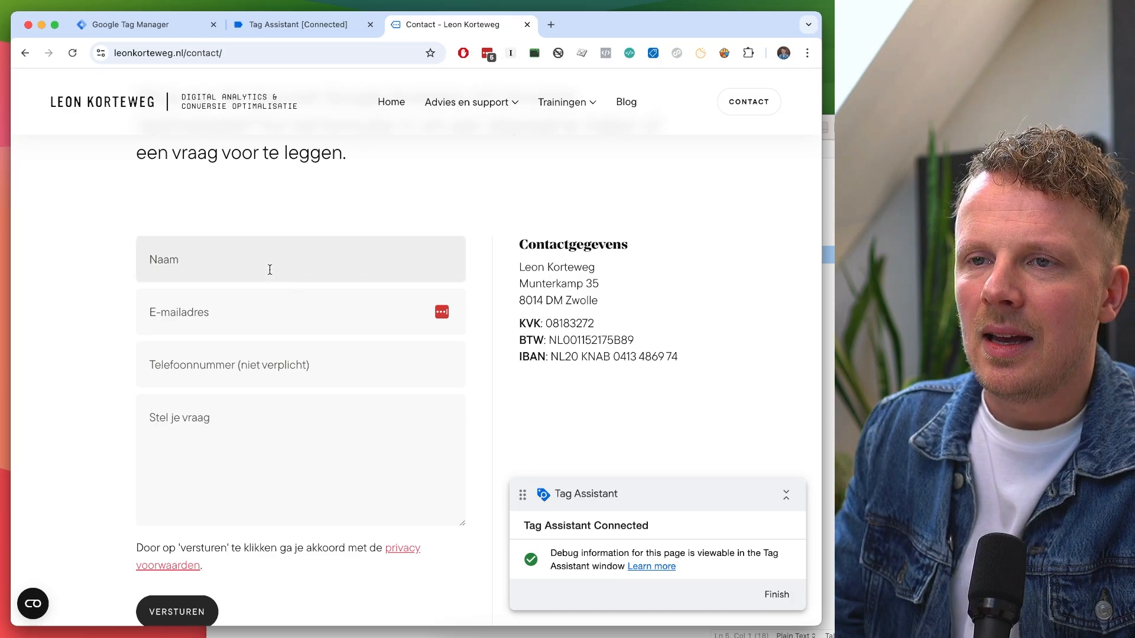
{"action": "type", "text": "Test"}
{"action": "key", "text": "Tab"}
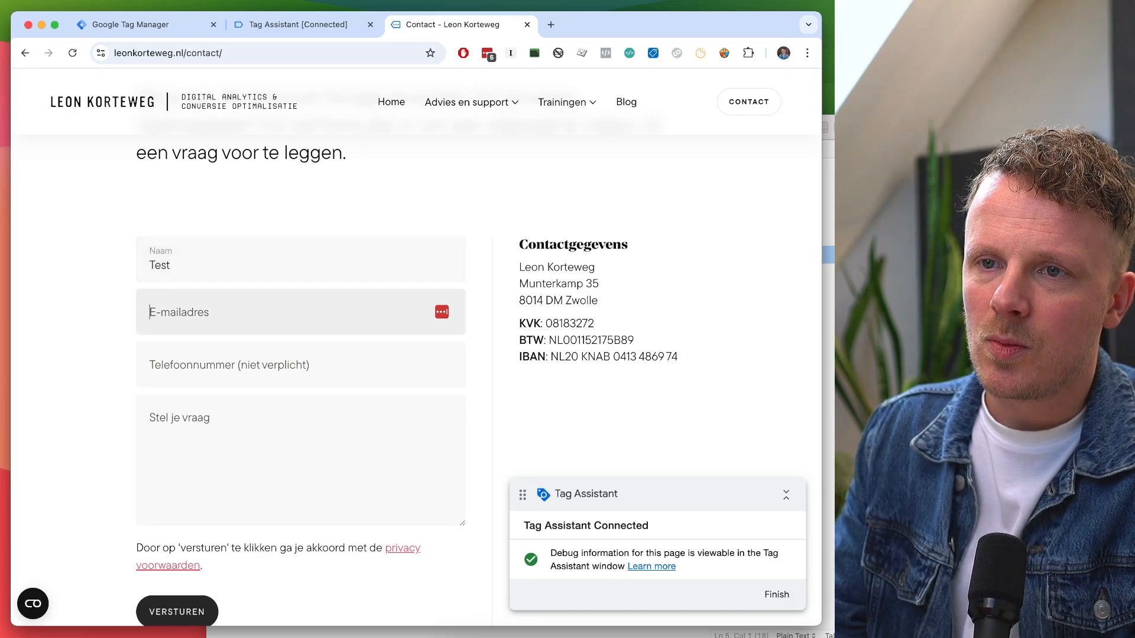
{"action": "type", "text": "test@test.nl"}
{"action": "left_click", "coordinate": [178, 612]}
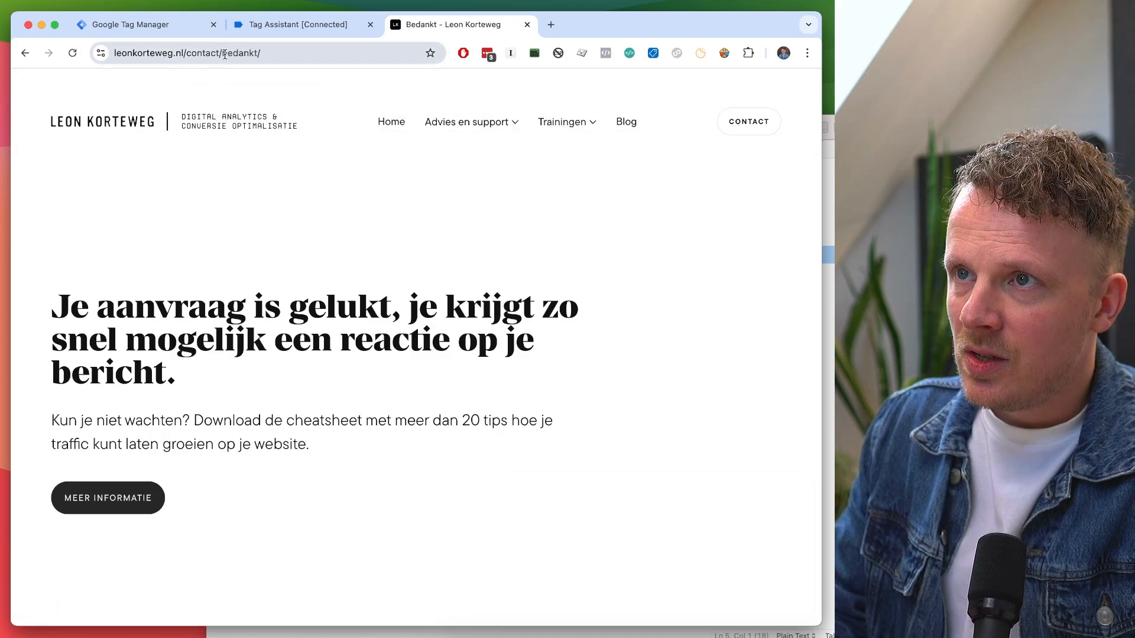
{"action": "left_click", "coordinate": [329, 28]}
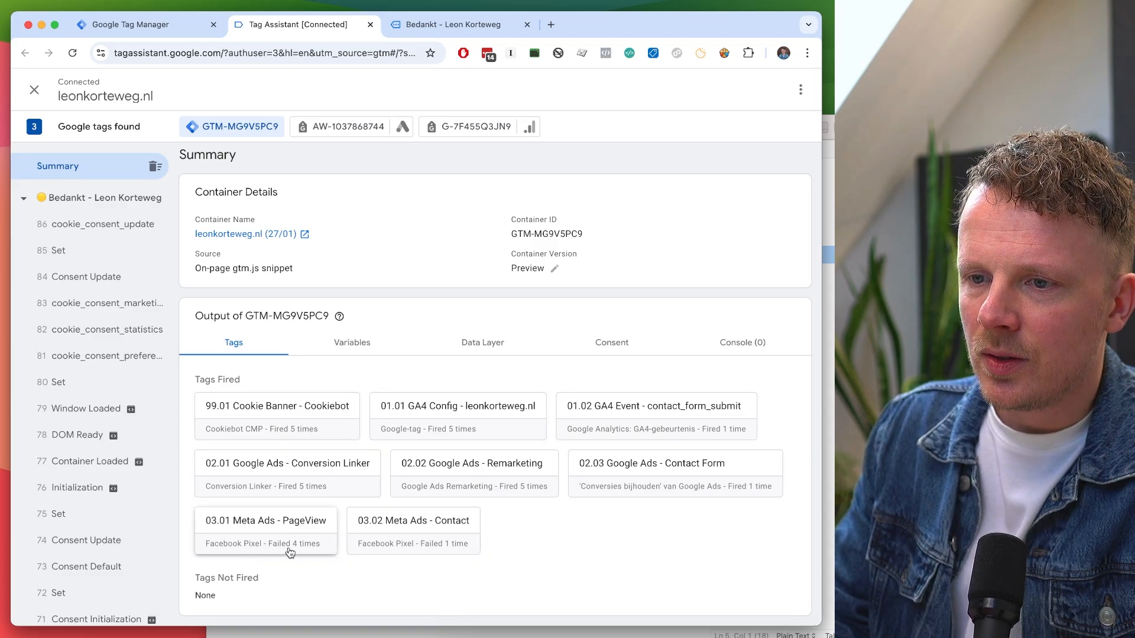
Pause AdBlock on the leonkorteweg.nl thank-you page.
{"action": "left_click", "coordinate": [460, 26]}
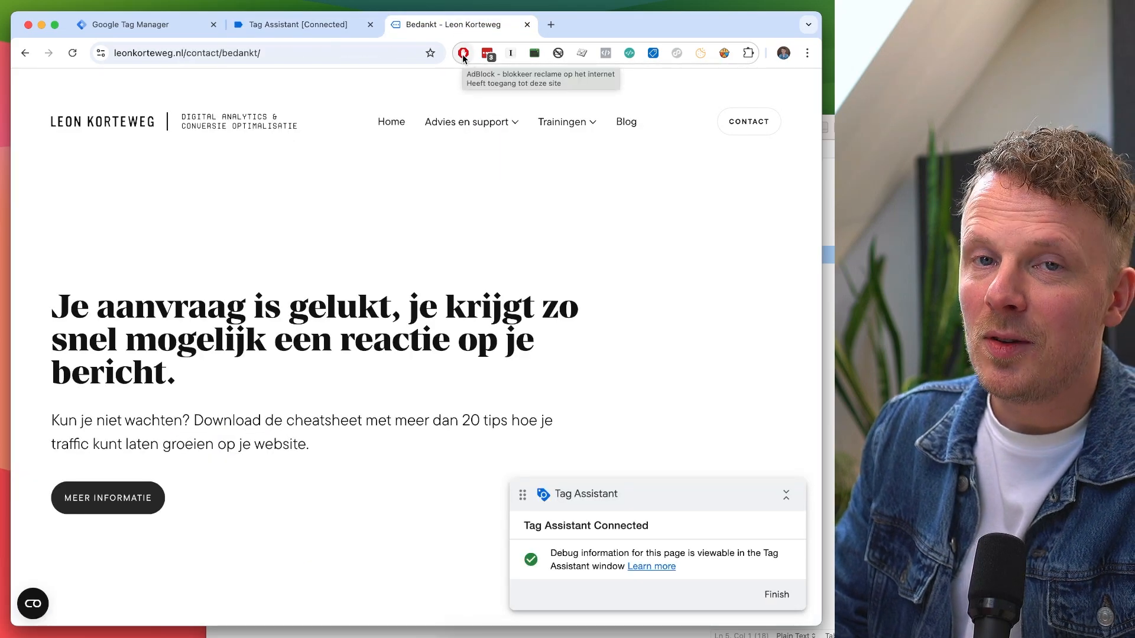
{"action": "left_click", "coordinate": [463, 54]}
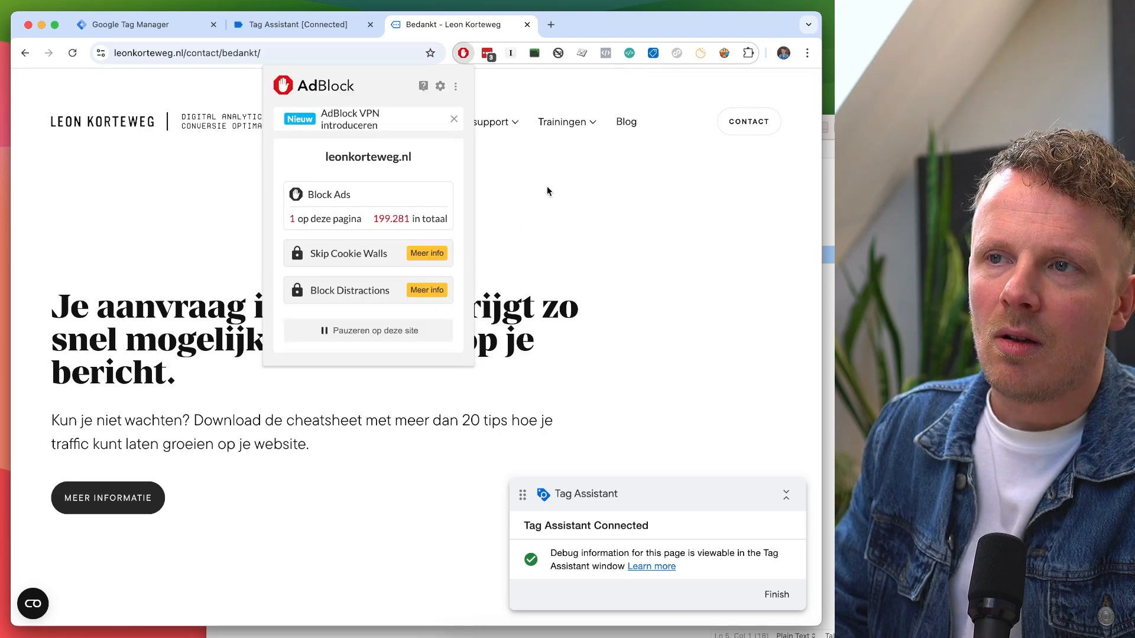
{"action": "left_click", "coordinate": [570, 171]}
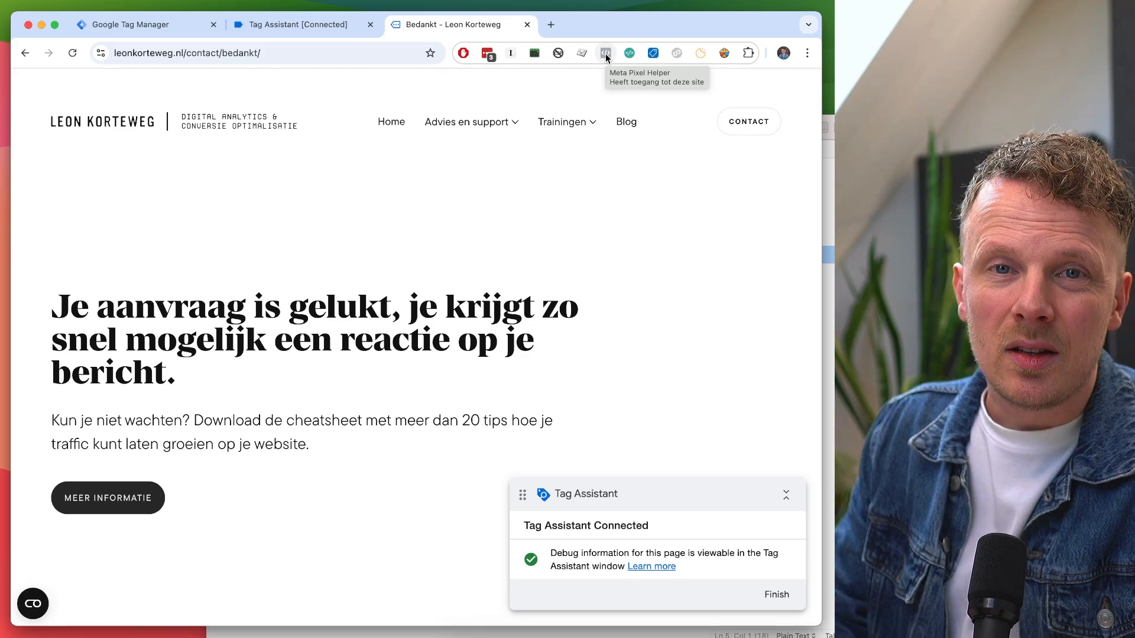
{"action": "left_click", "coordinate": [464, 53]}
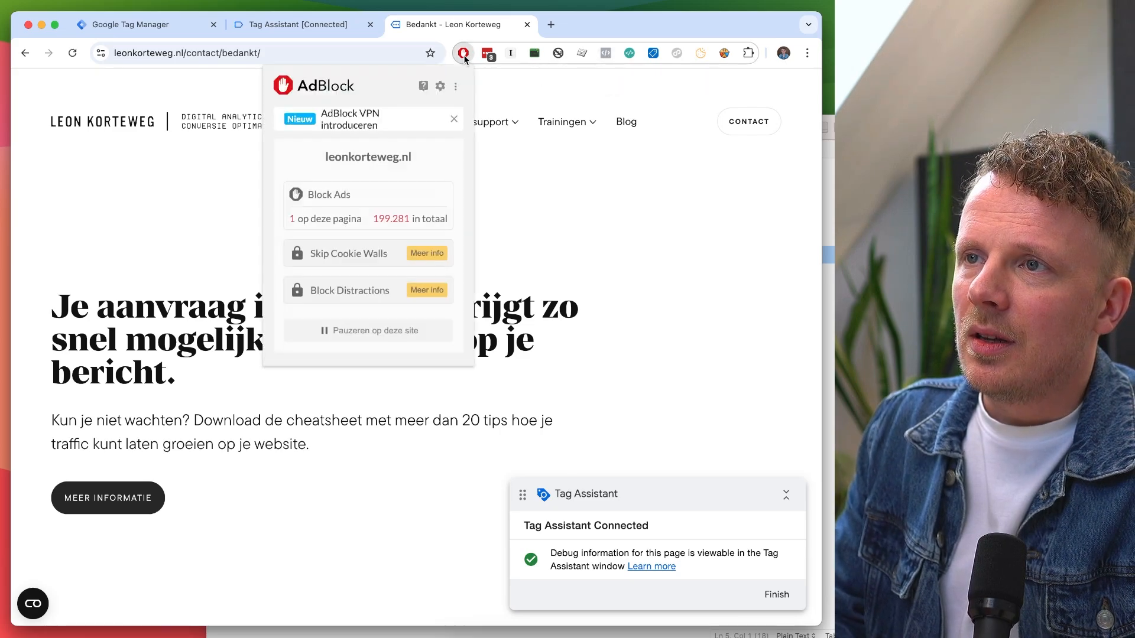
{"action": "left_click", "coordinate": [362, 330]}
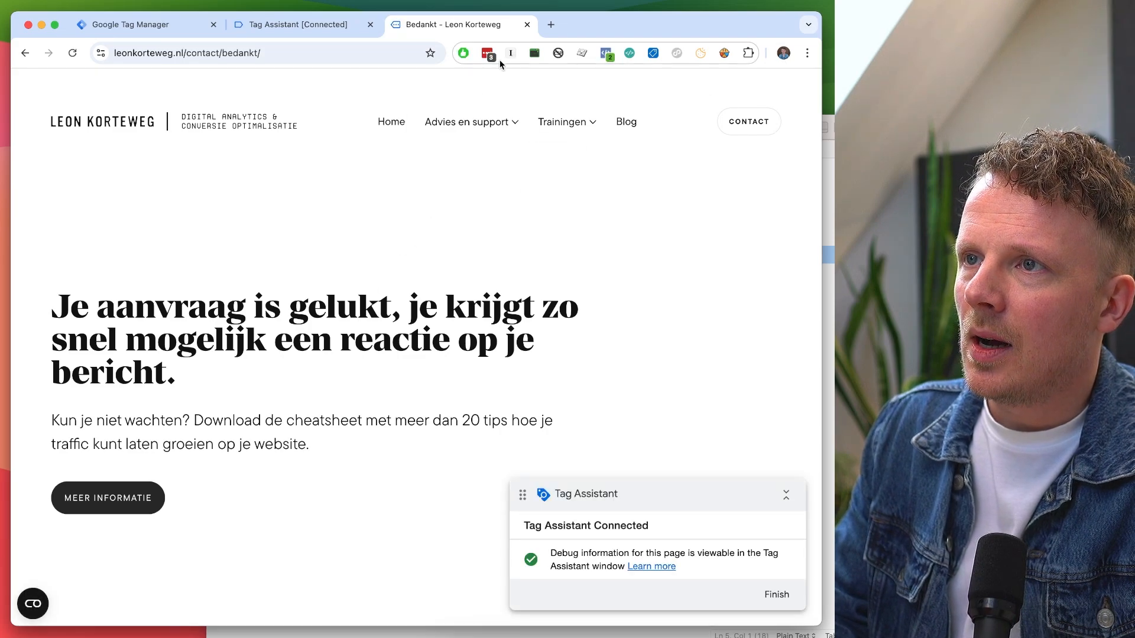
Confirm the PageView and Contact events in Meta Pixel Helper, then return to Tag Assistant.
{"action": "left_click", "coordinate": [606, 54]}
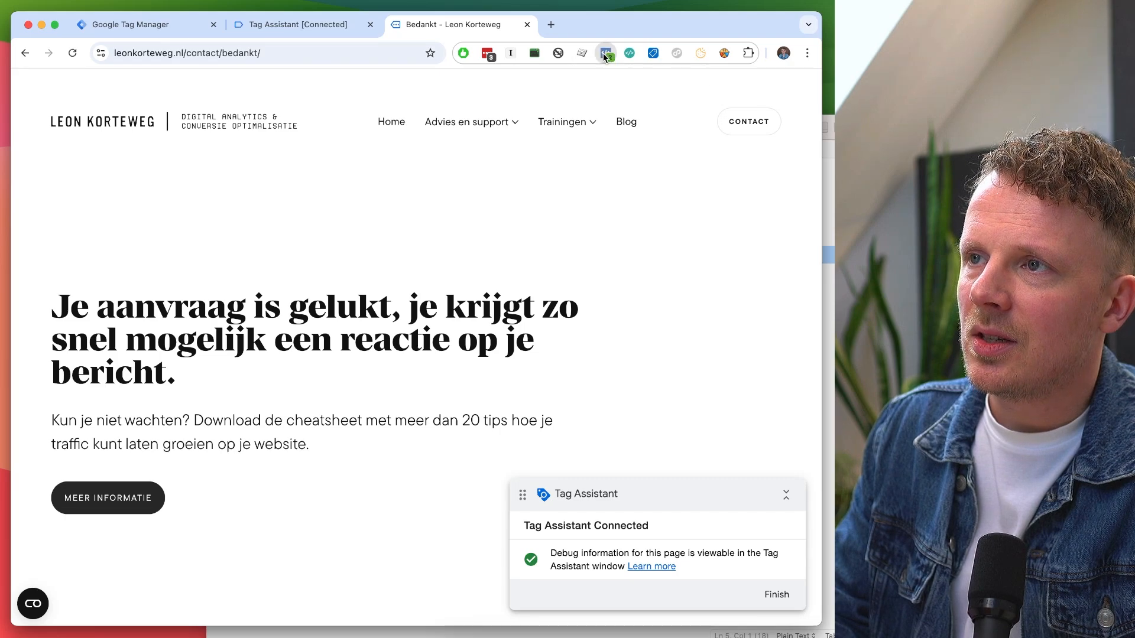
{"action": "left_click", "coordinate": [394, 206]}
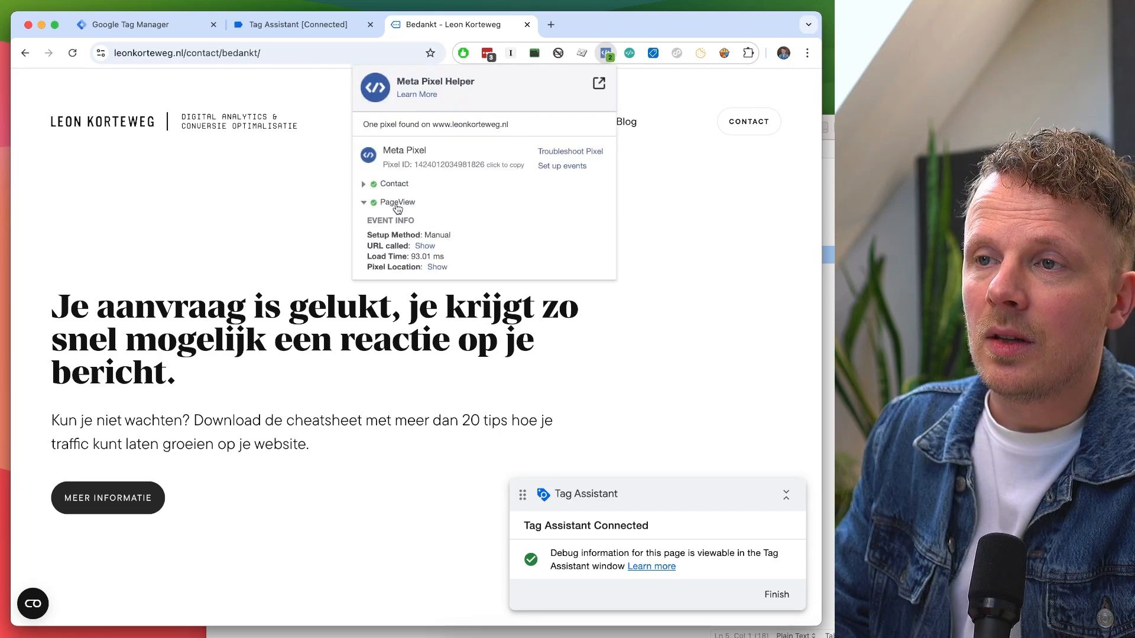
{"action": "left_click", "coordinate": [395, 190]}
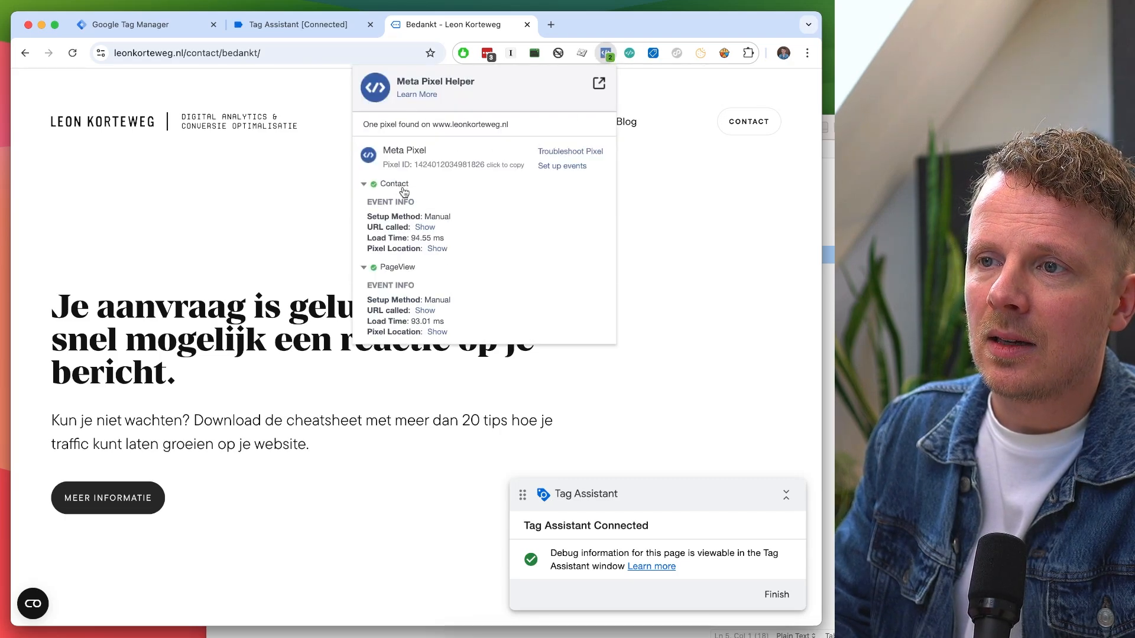
{"action": "left_click", "coordinate": [298, 242]}
{"action": "left_click", "coordinate": [298, 24]}
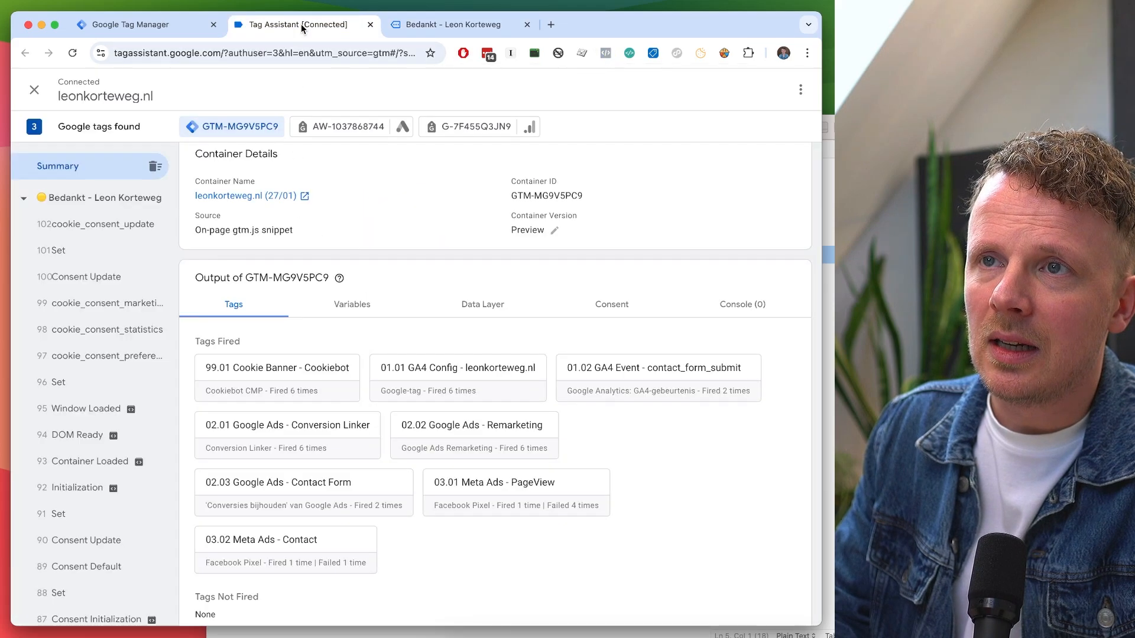
Confirm both Meta Ads tags in Tags Fired, then go back to the Tag Manager tags list.
{"action": "scroll", "coordinate": [326, 308], "scroll_direction": "down", "scroll_amount": 1}
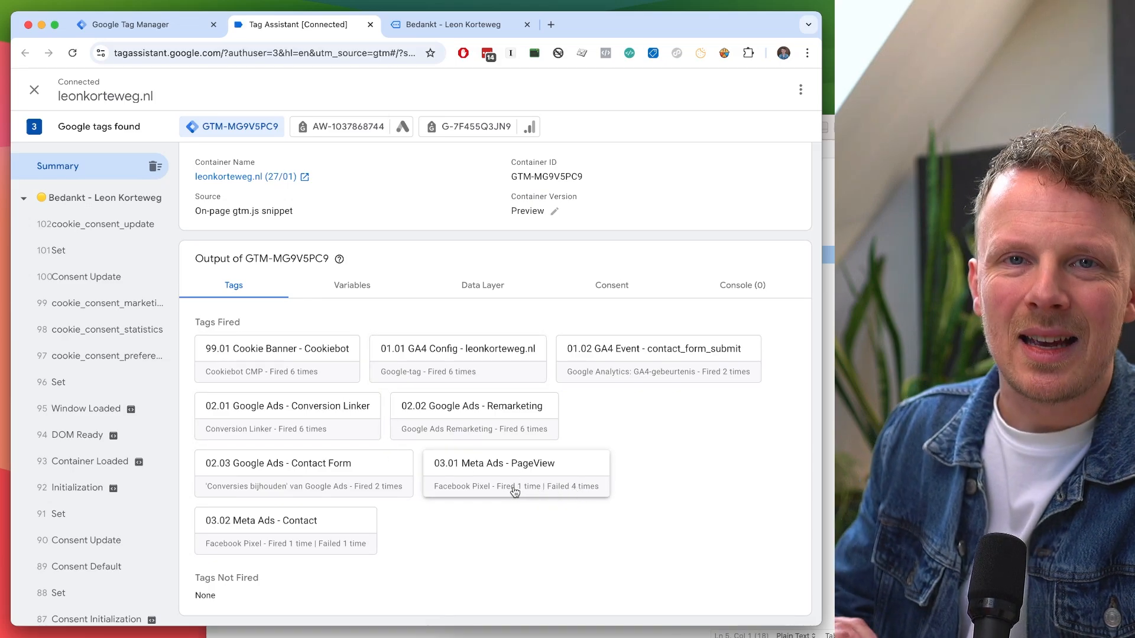
{"action": "left_click", "coordinate": [163, 26]}
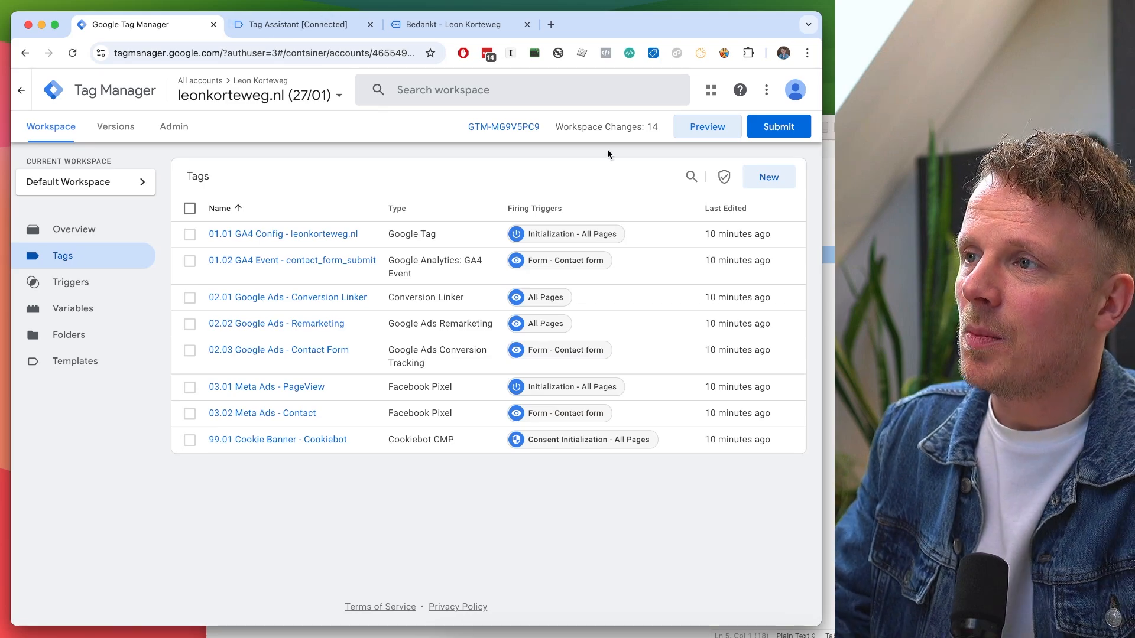
Submit and Publish to Live with version name 'Version 1: Set up GA4, Gads, Meta Ads'.
{"action": "left_click", "coordinate": [754, 131]}
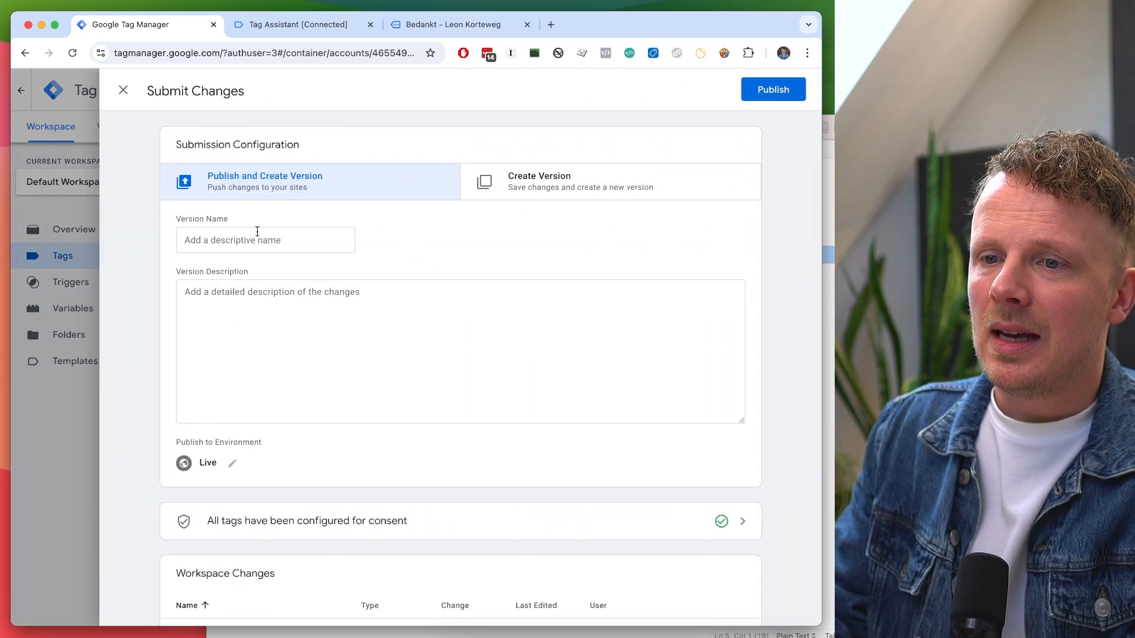
{"action": "left_click", "coordinate": [257, 231]}
{"action": "type", "text": "Version 1"}
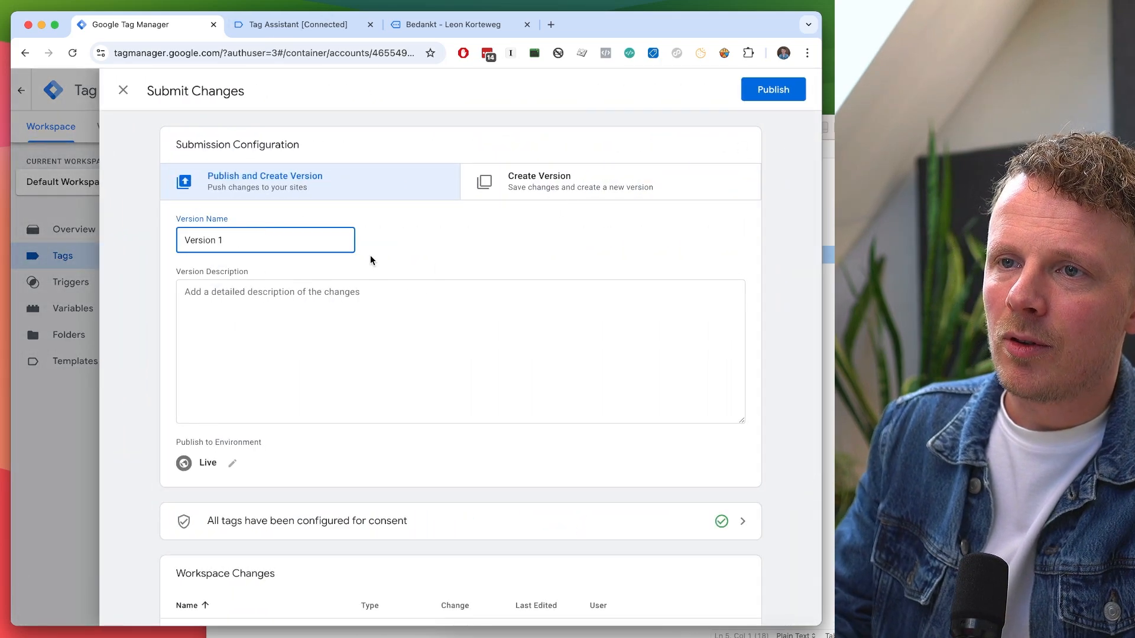
{"action": "type", "text": ": Set up GA4, "}
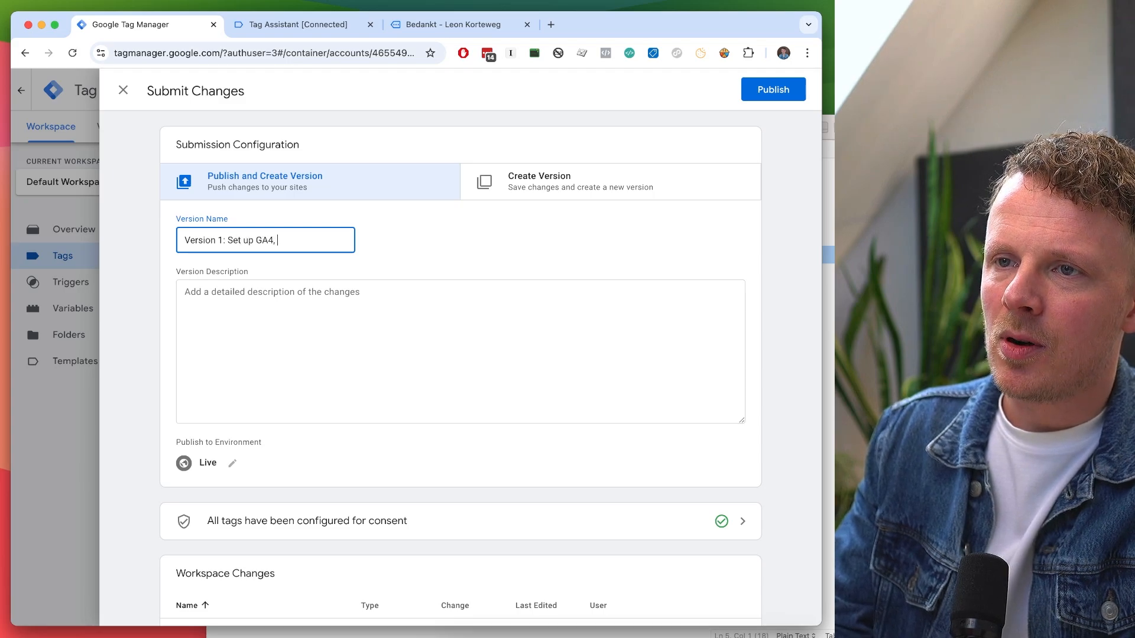
{"action": "type", "text": "Gads, Me"}
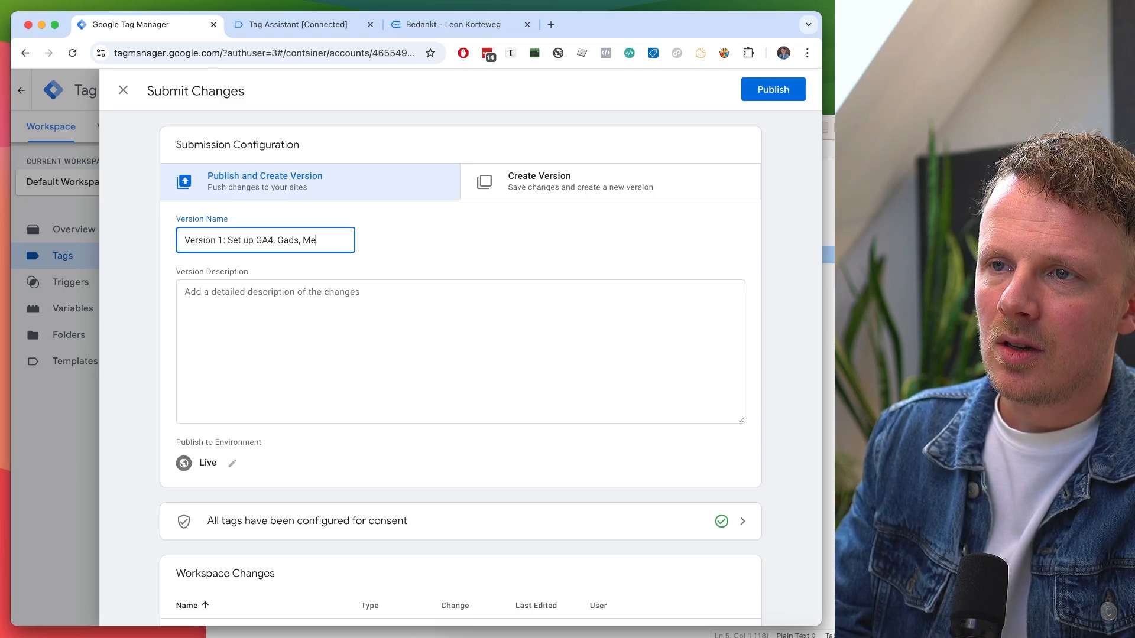
{"action": "type", "text": "ta Ads"}
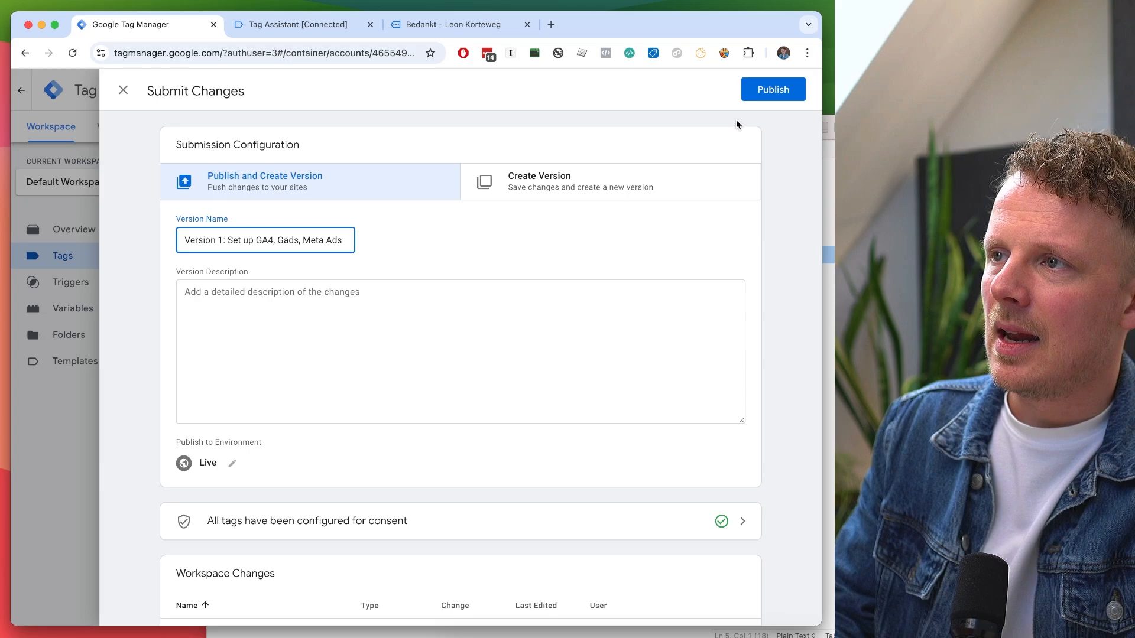
{"action": "left_click", "coordinate": [759, 93]}
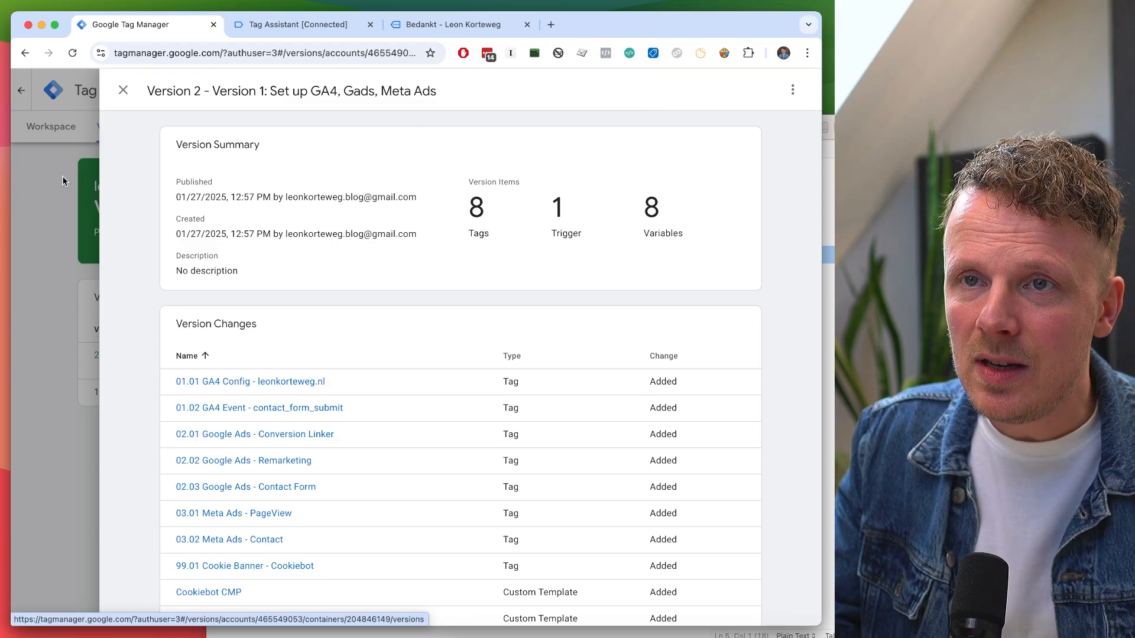
Check the Versions list shows Version 2 live, then return to the workspace with 0 changes.
{"action": "left_click", "coordinate": [71, 173]}
{"action": "left_click", "coordinate": [52, 126]}
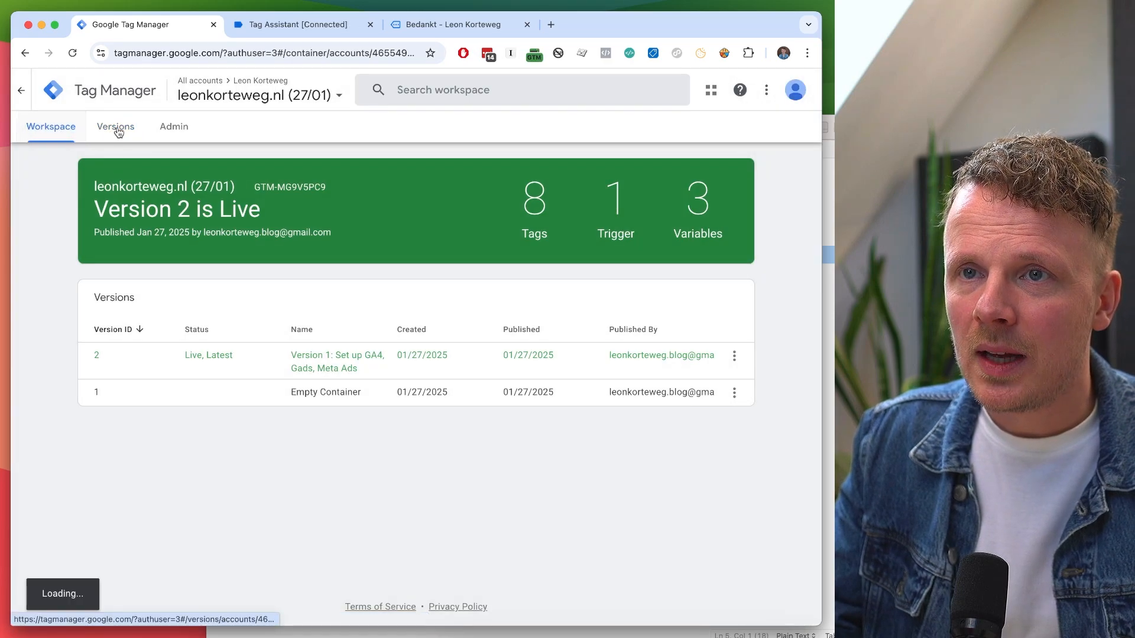
{"action": "left_click", "coordinate": [117, 128]}
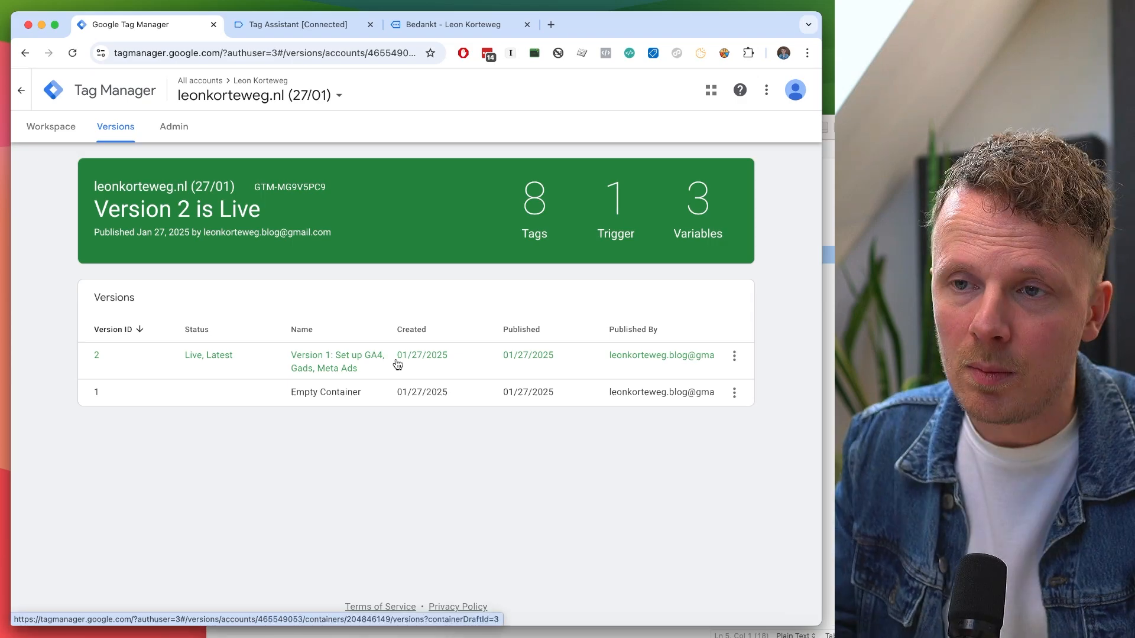
{"action": "left_click", "coordinate": [734, 393]}
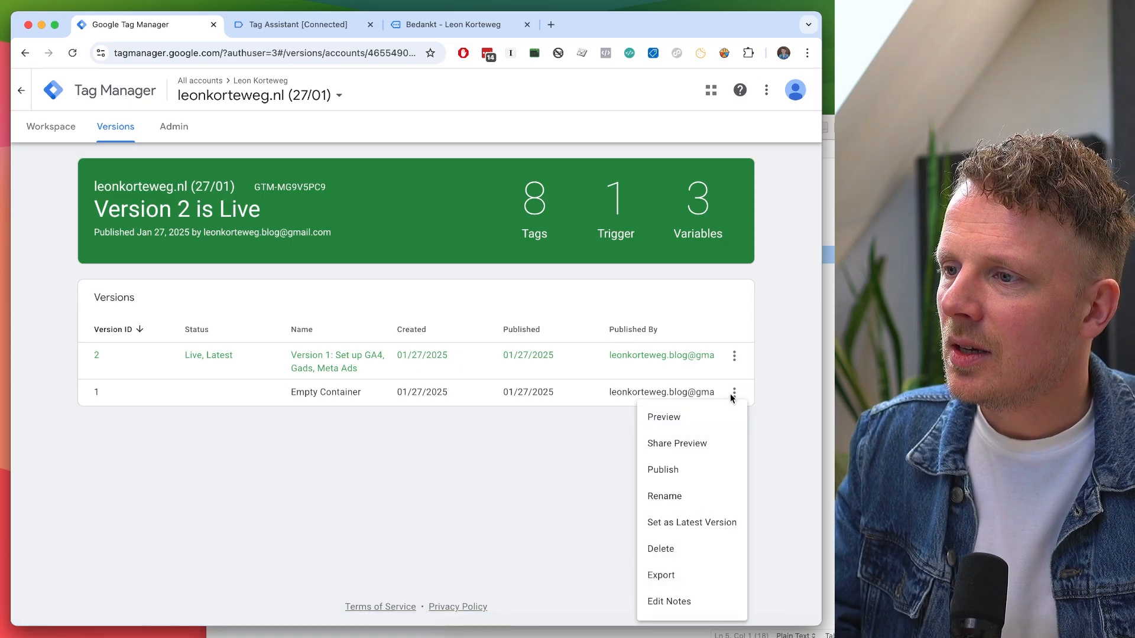
{"action": "left_click", "coordinate": [529, 457]}
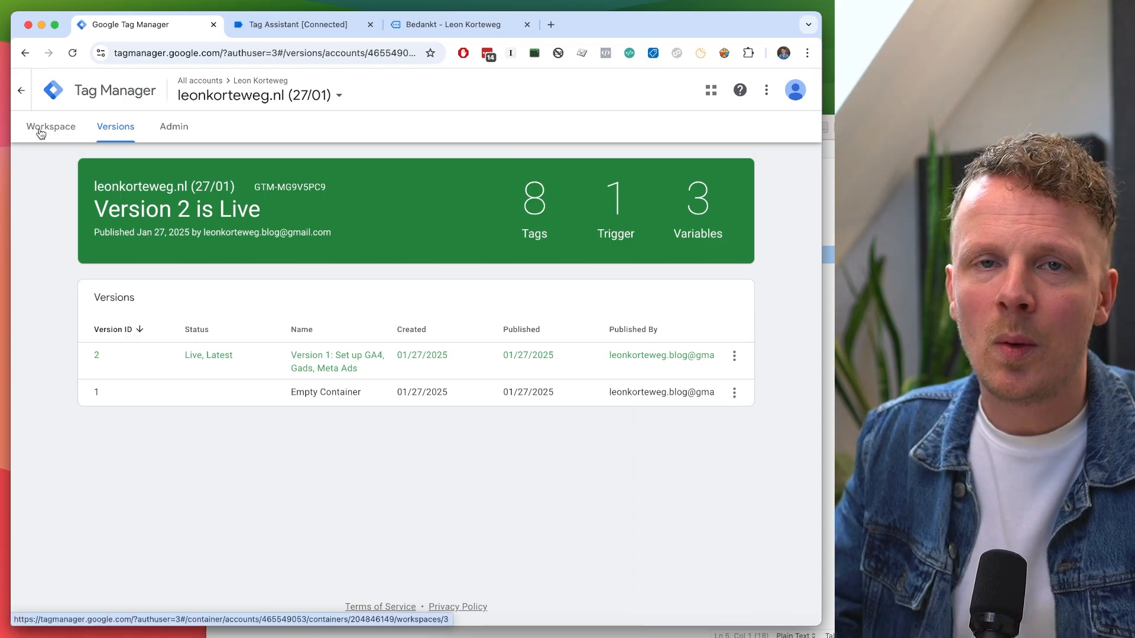
{"action": "left_click", "coordinate": [41, 133]}
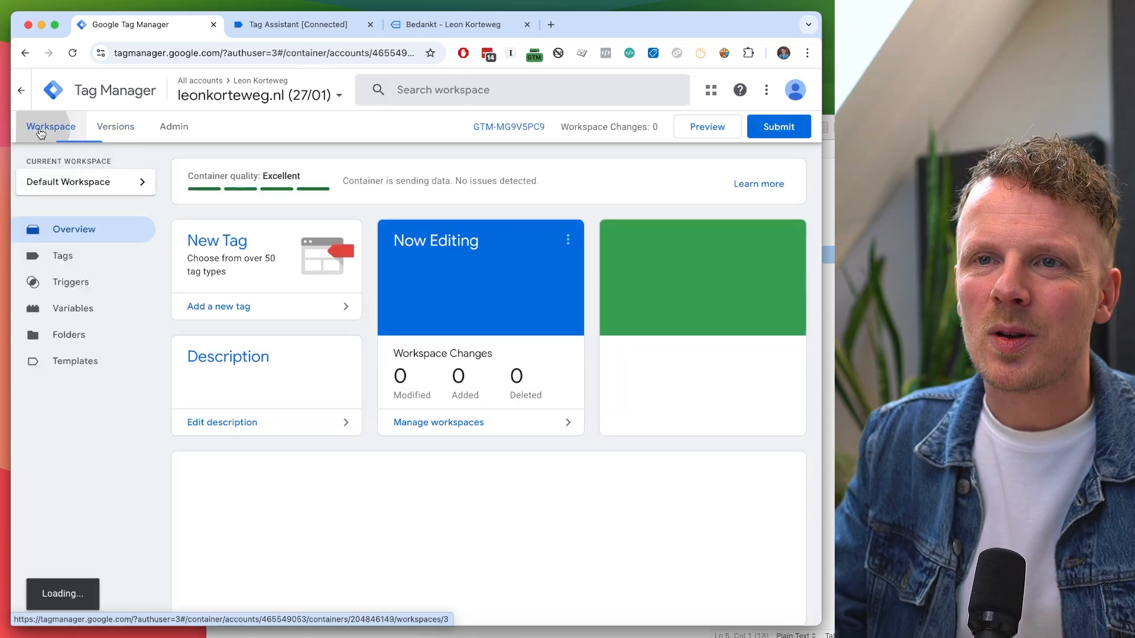